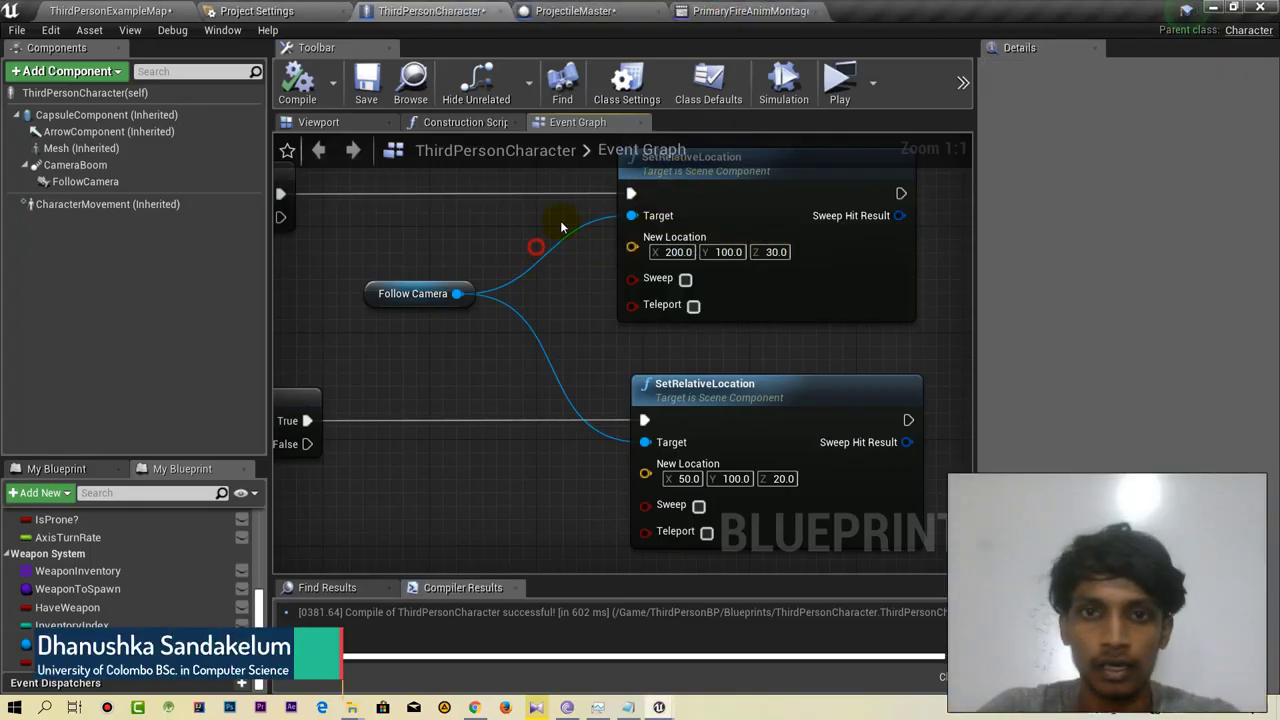
Play-test the game standalone, walking the character toward the rifles, then exit the game.
left_click(838, 82)
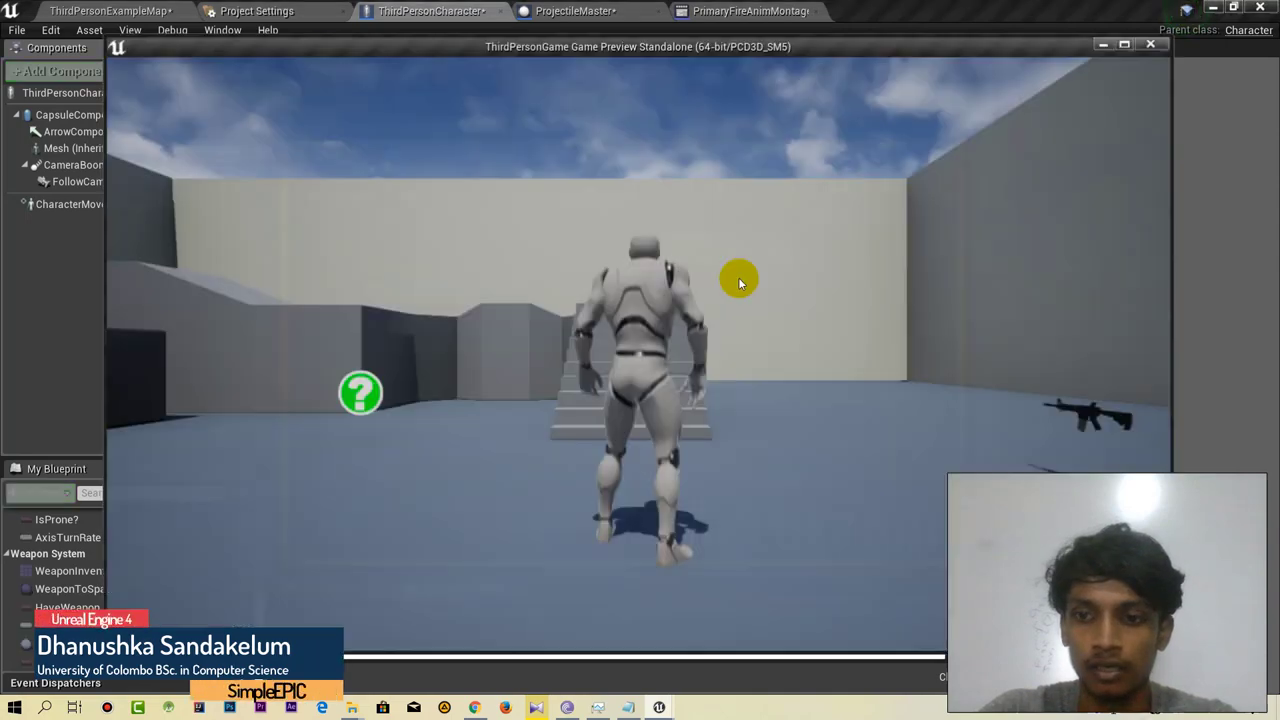
left_click(692, 302)
key("w")
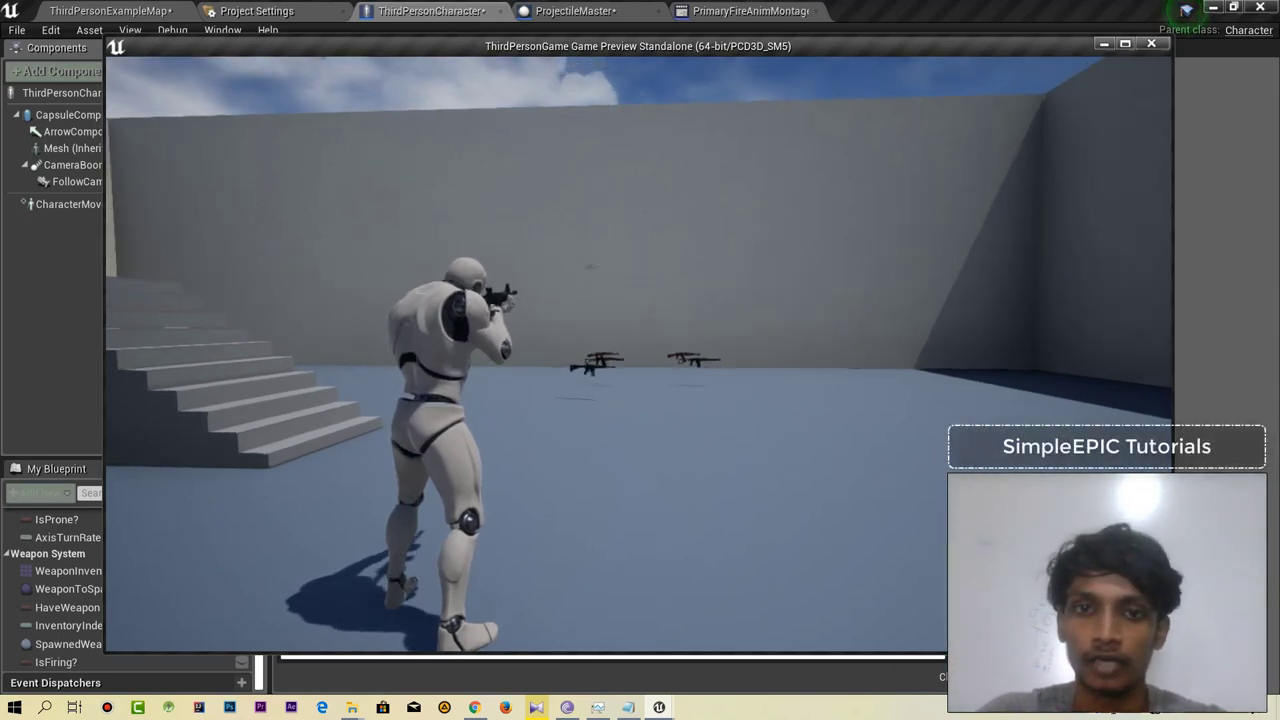
key("Escape")
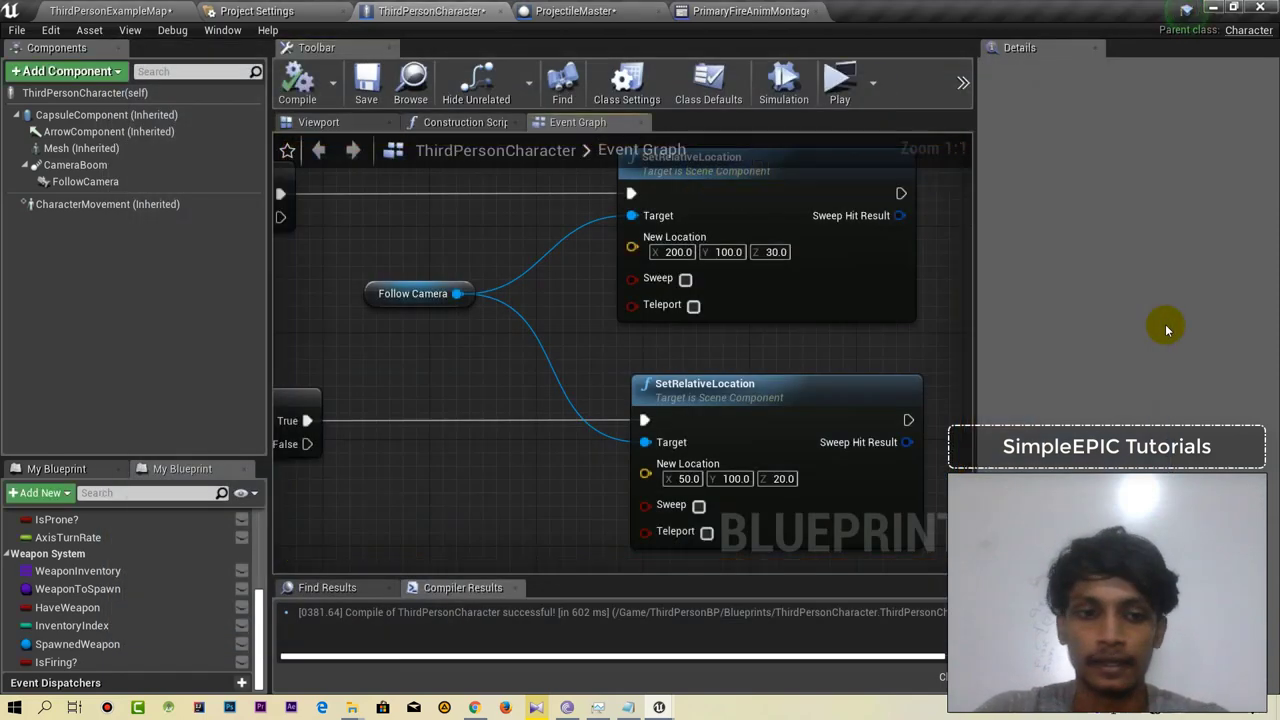
Search the Start menu for 'epic' and run Epic Games Launcher as administrator.
left_click(14, 707)
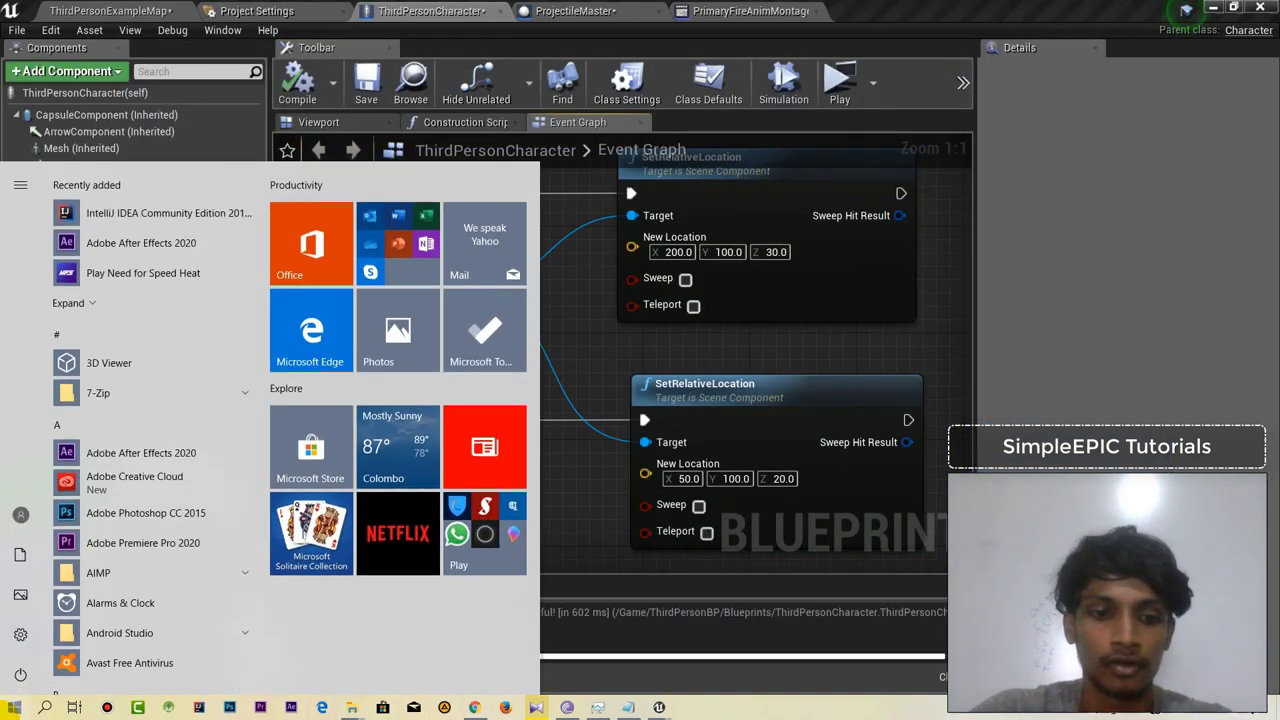
type("epic")
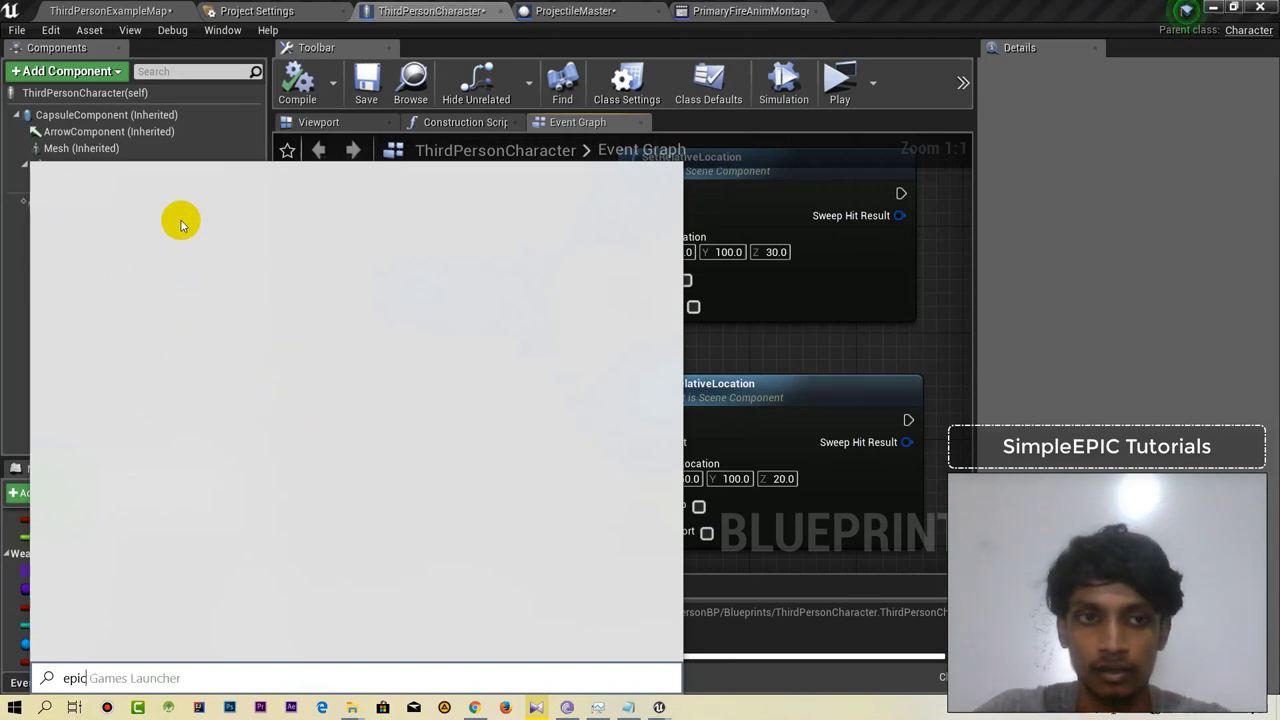
right_click(130, 267)
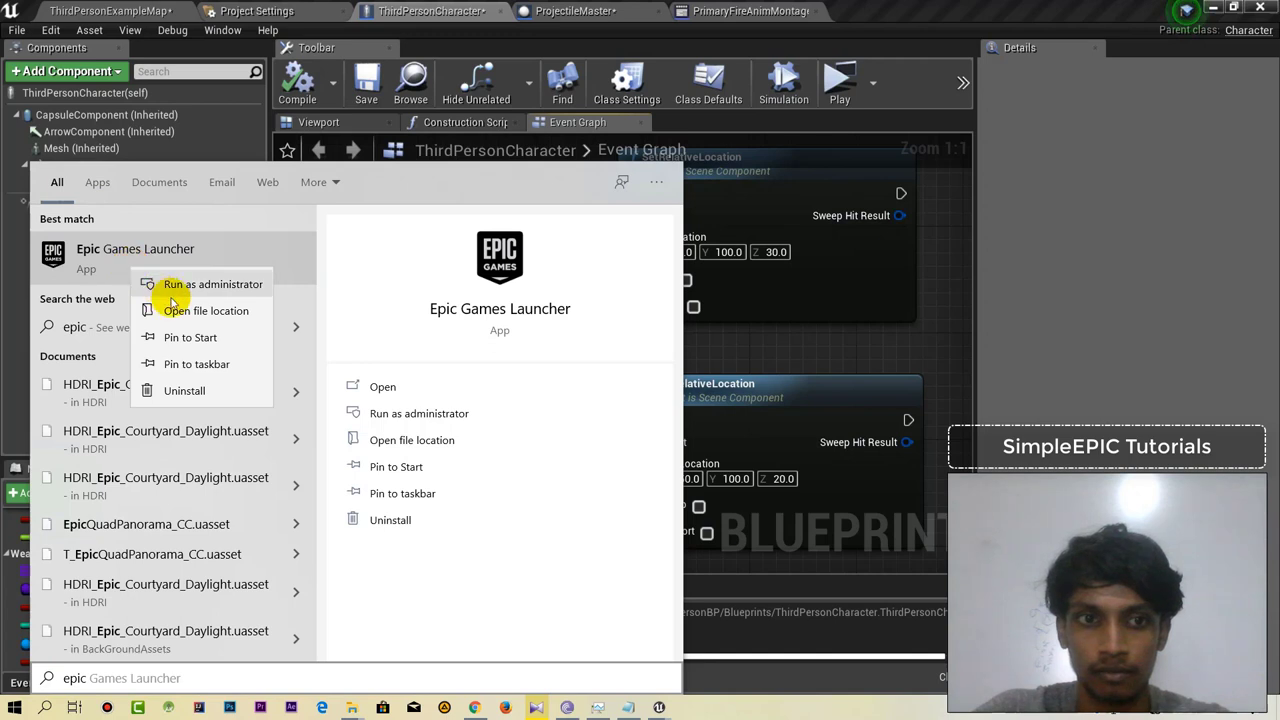
left_click(177, 284)
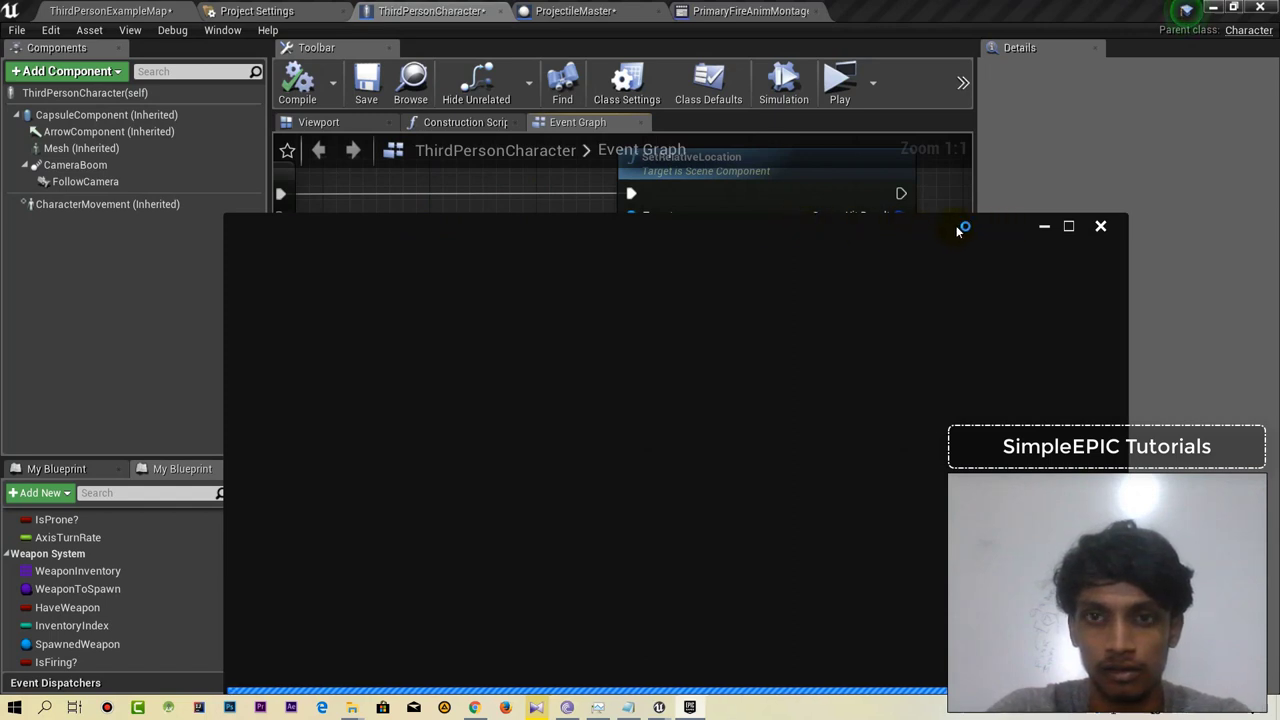
key("Escape")
scroll(838, 316, "down", 6)
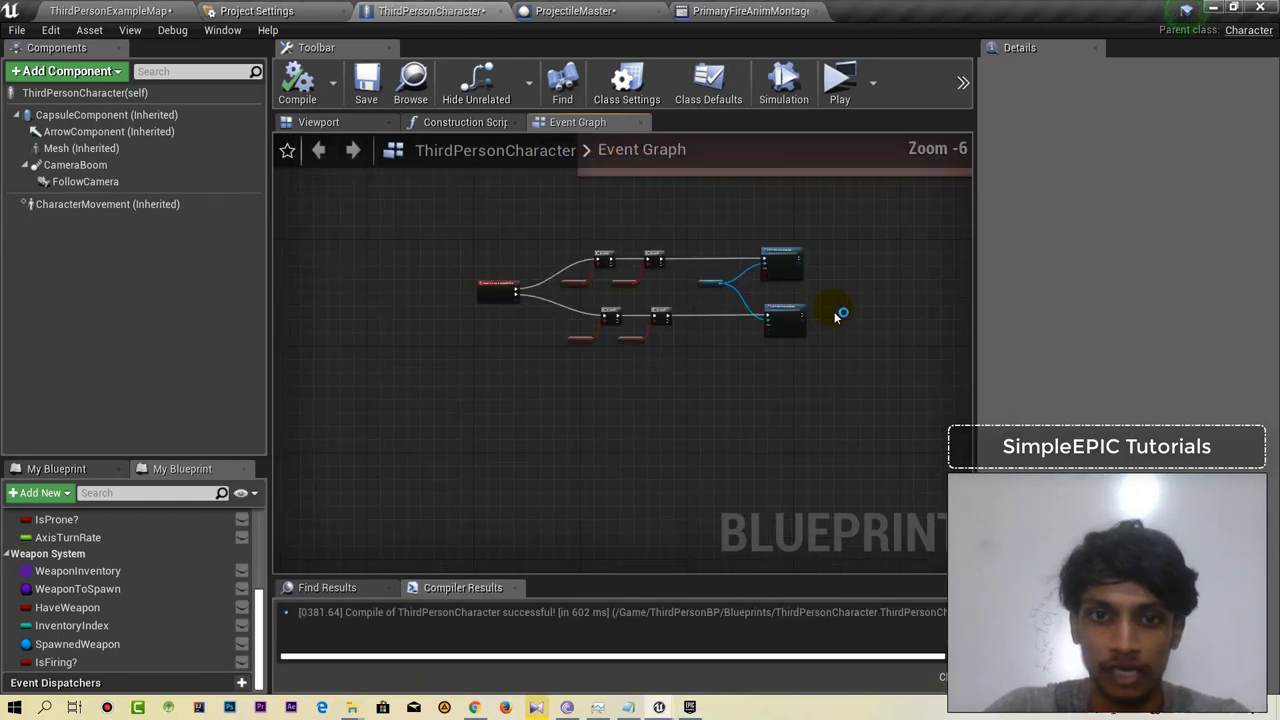
Wrap all Event Graph nodes in a comment titled Aim Perspectives and reposition it.
left_click_drag(860, 390, 437, 232)
key("c")
type("Aim Perspective")
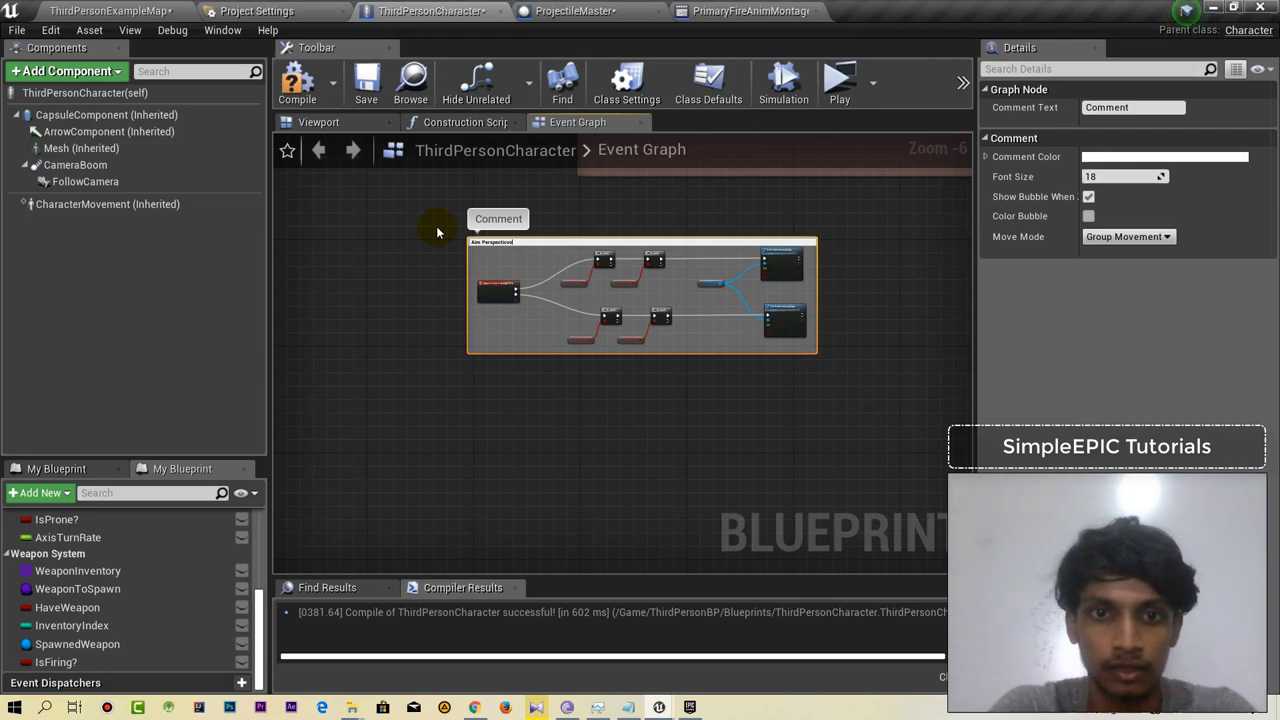
key("Return")
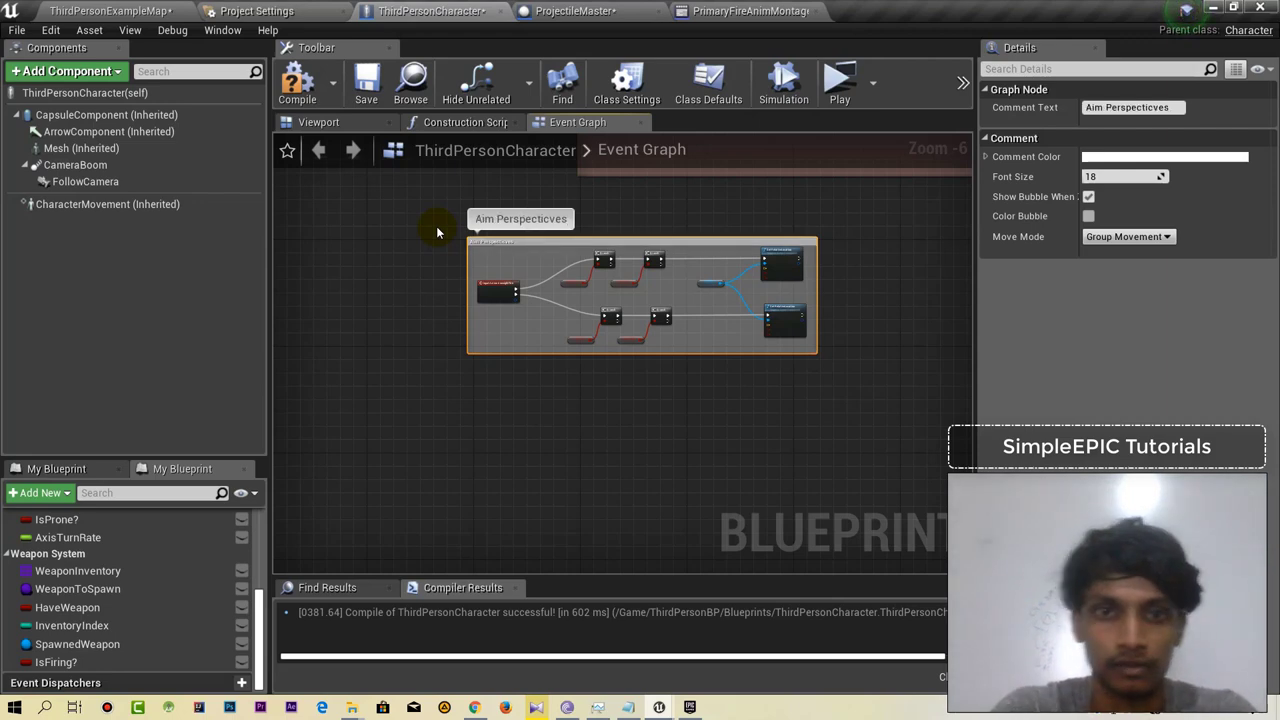
scroll(553, 218, "up", 3)
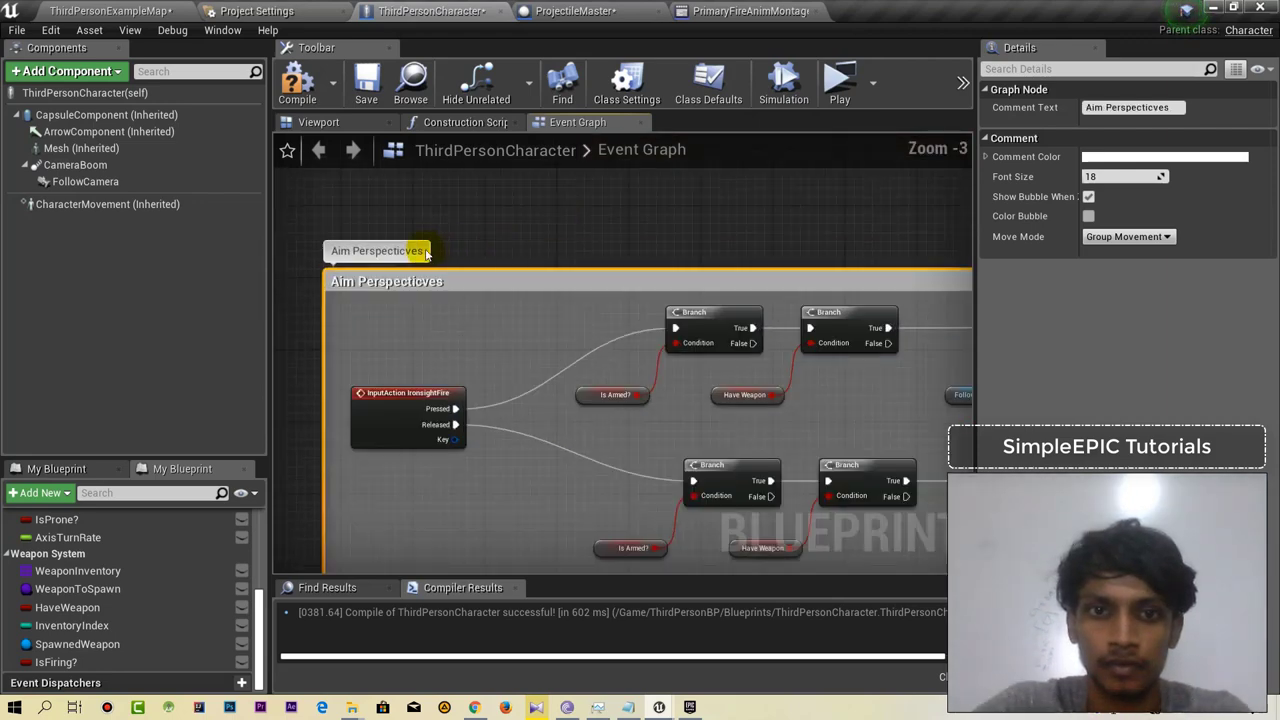
left_click(1158, 107)
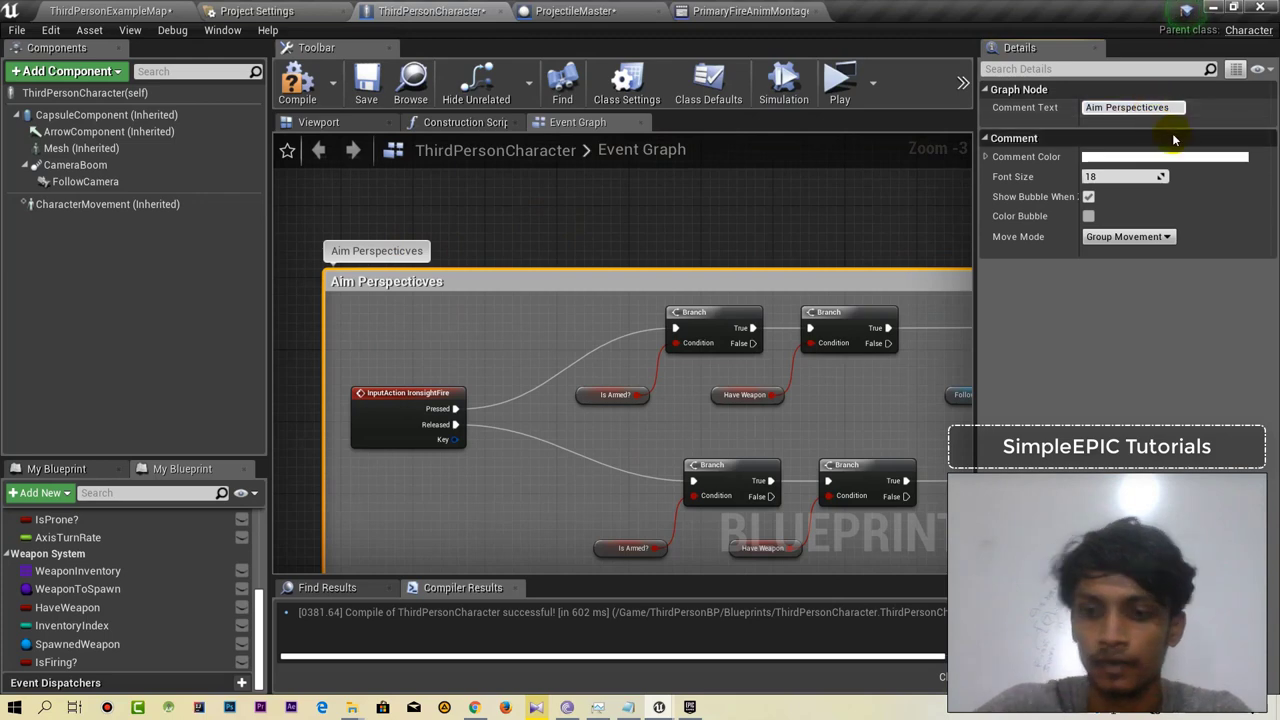
left_click(810, 197)
left_click(815, 270)
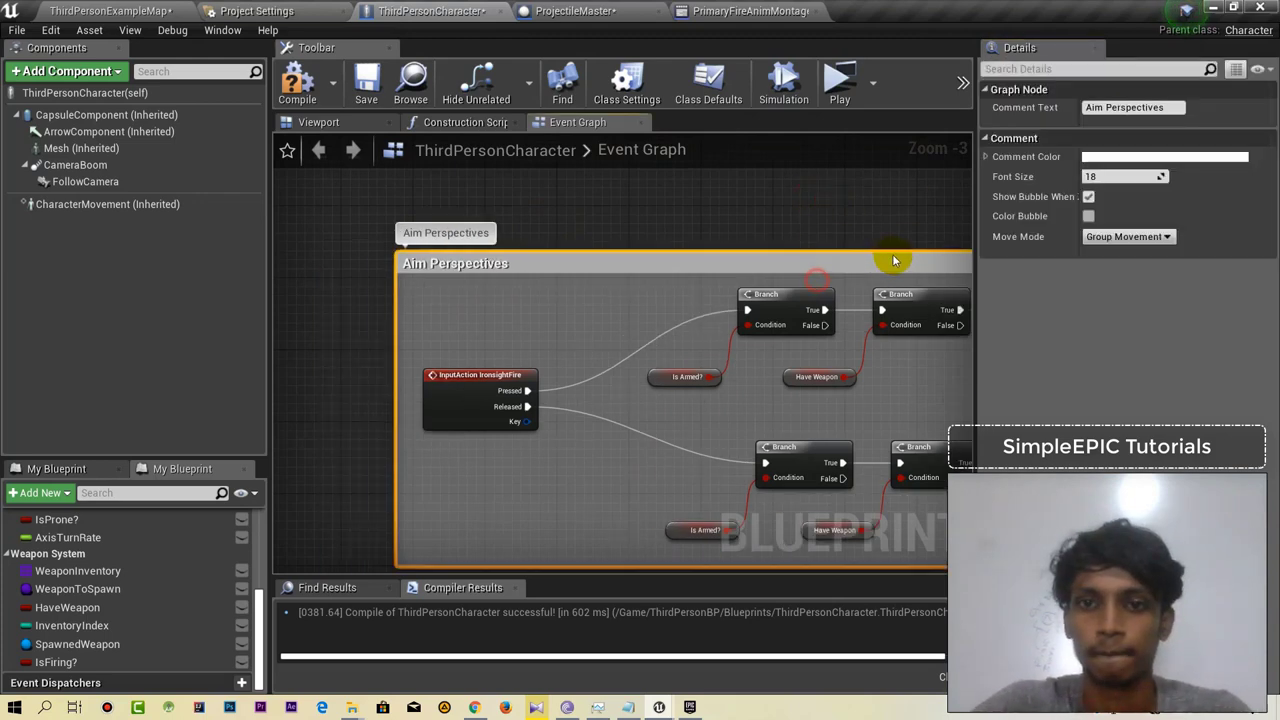
scroll(695, 249, "down", 3)
scroll(695, 249, "down", 1)
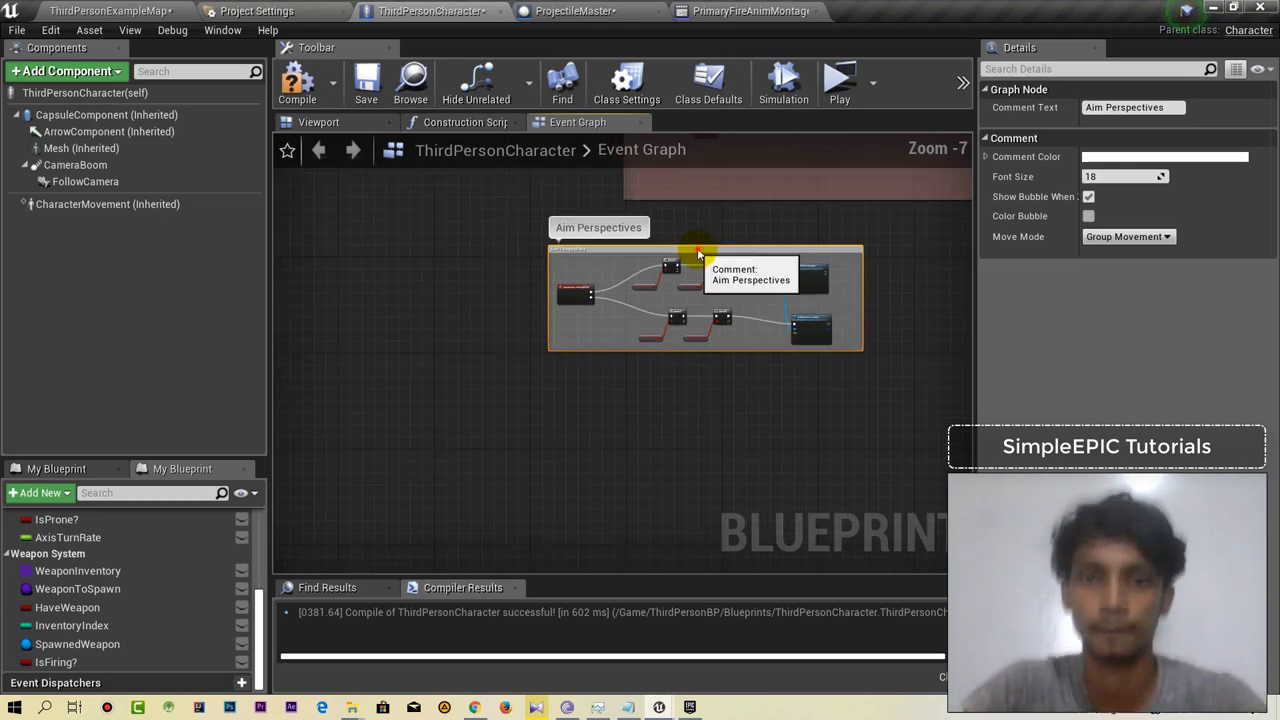
left_click_drag(690, 250, 767, 237)
Set the Aim Perspectives comment colour to pink.
left_click(1157, 158)
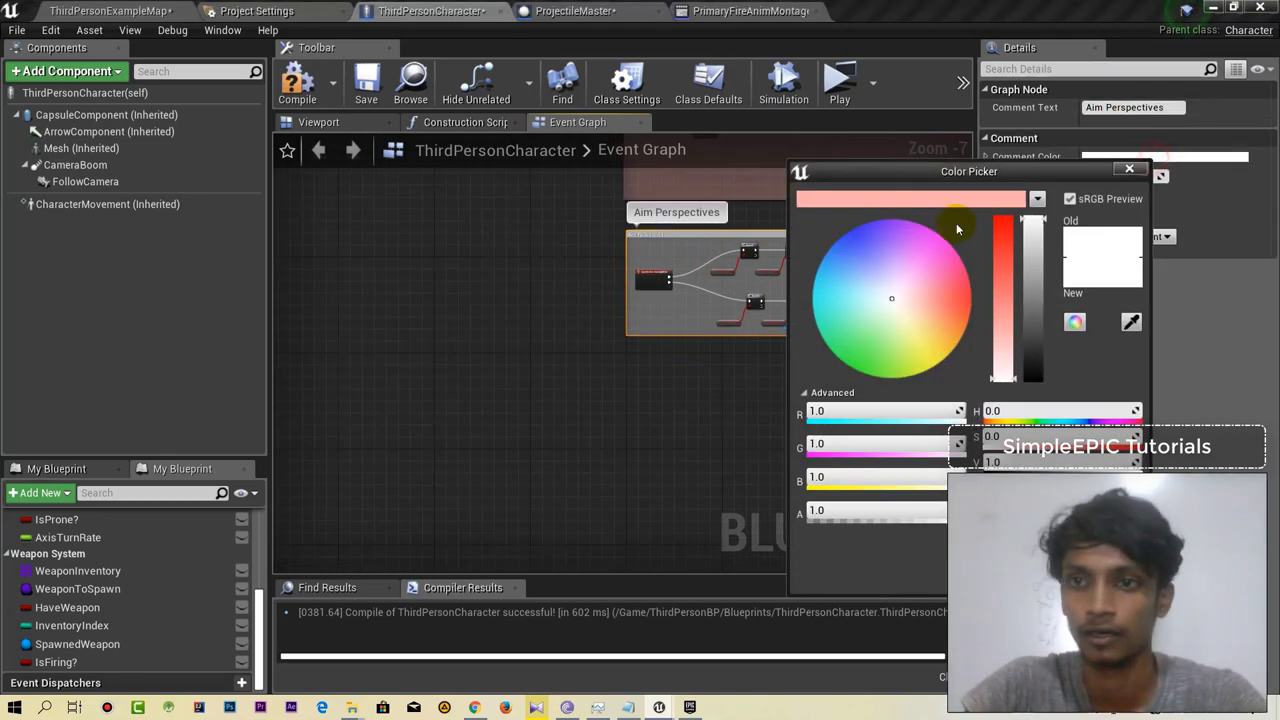
left_click(1000, 201)
left_click_drag(966, 171, 838, 171)
left_click(923, 552)
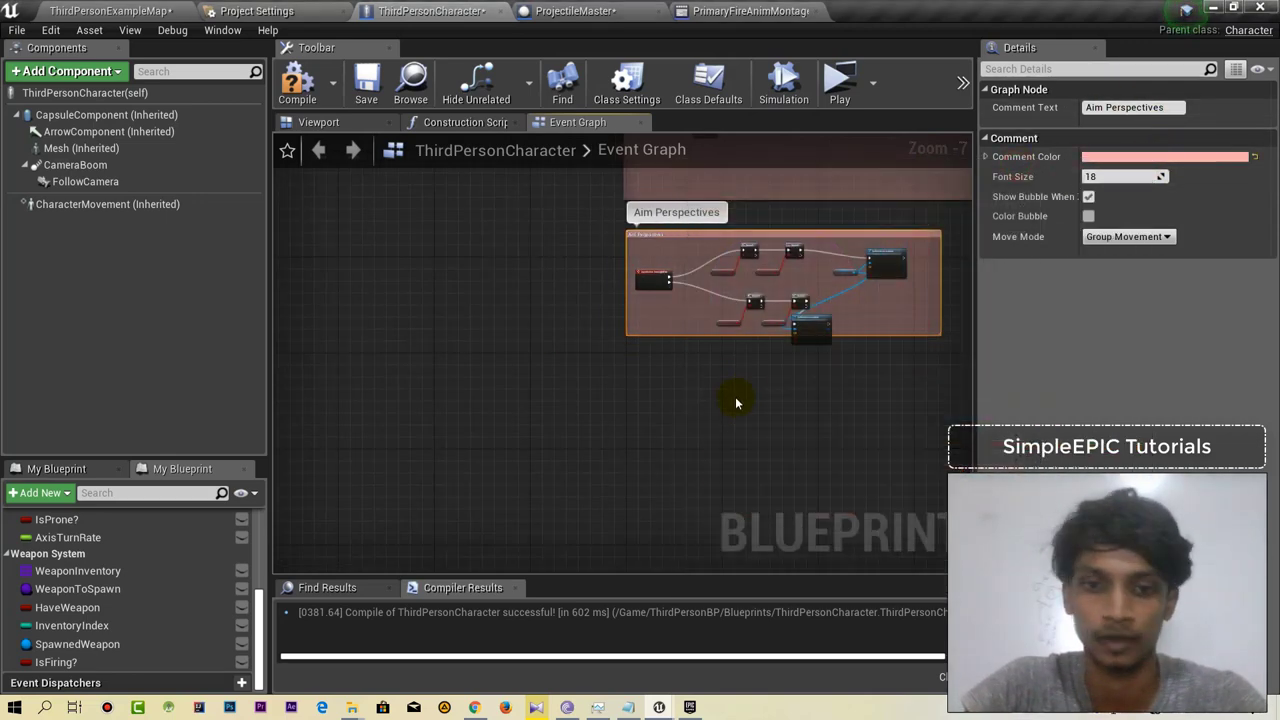
left_click(744, 452)
left_click(690, 707)
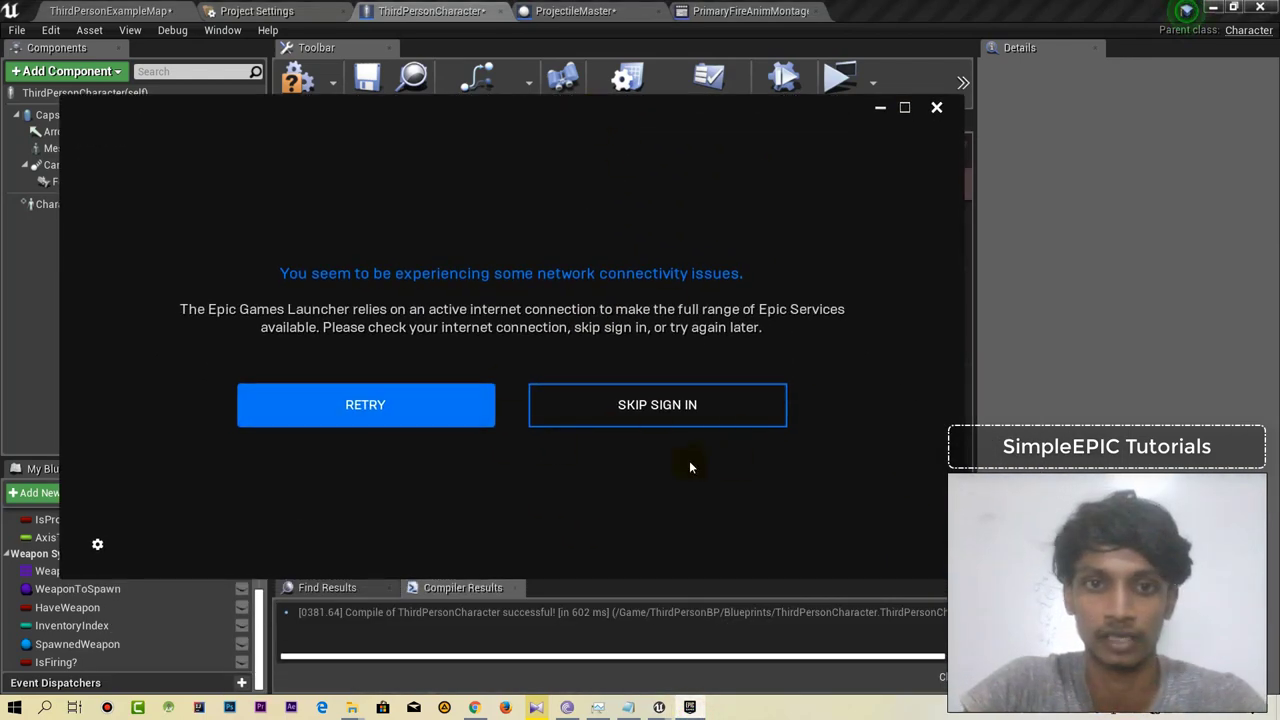
Skip sign-in and scroll the Library vault down to the Paragon assets, including Paragon: Twinblast.
left_click(676, 432)
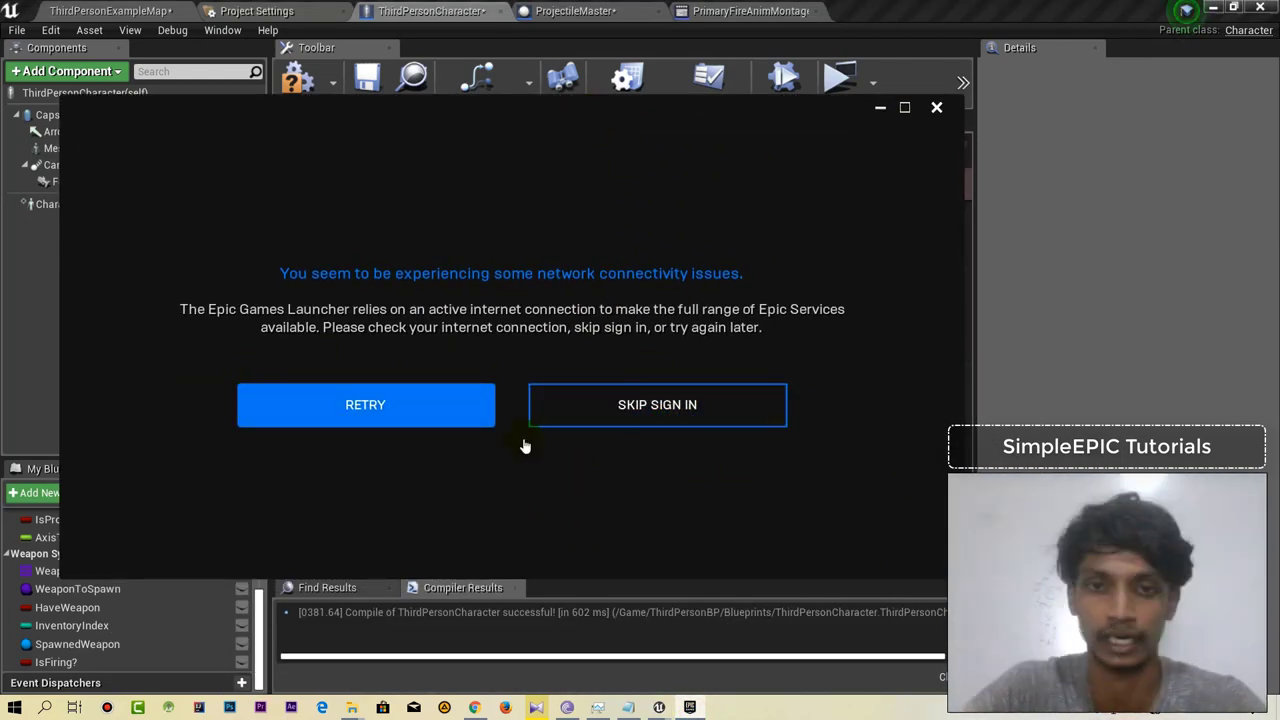
left_click(651, 410)
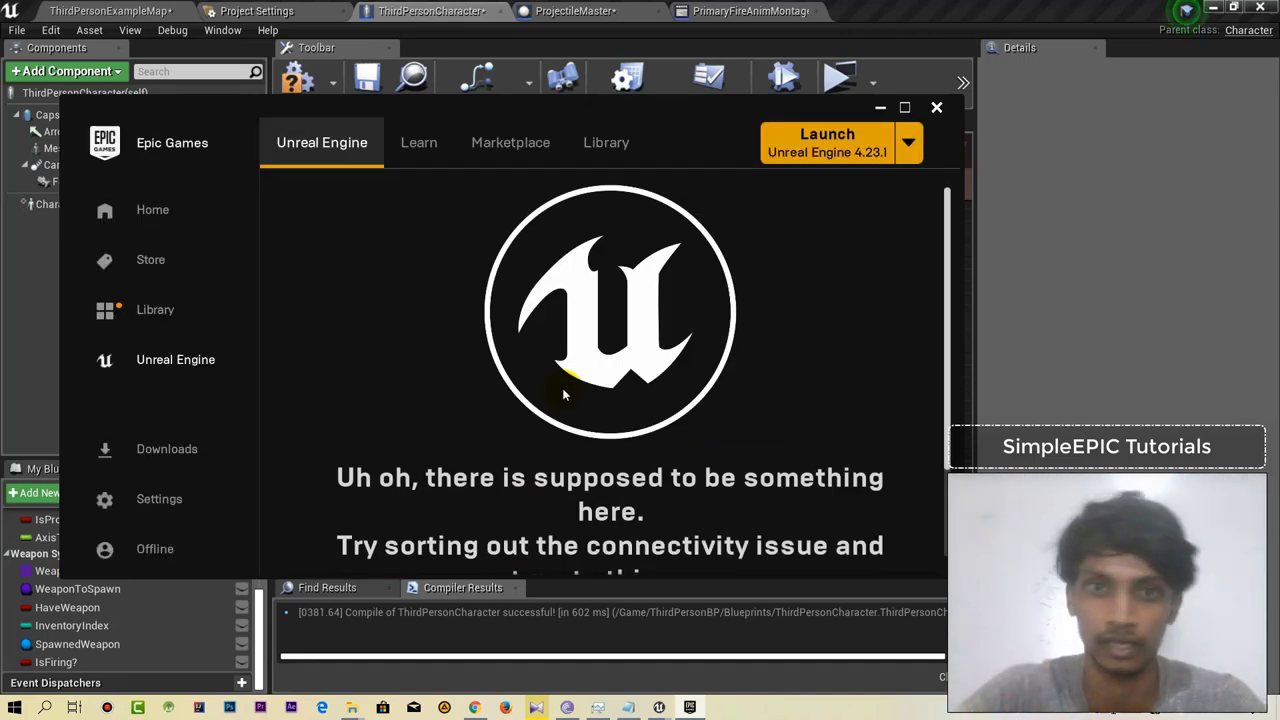
left_click(600, 145)
scroll(639, 266, "down", 1)
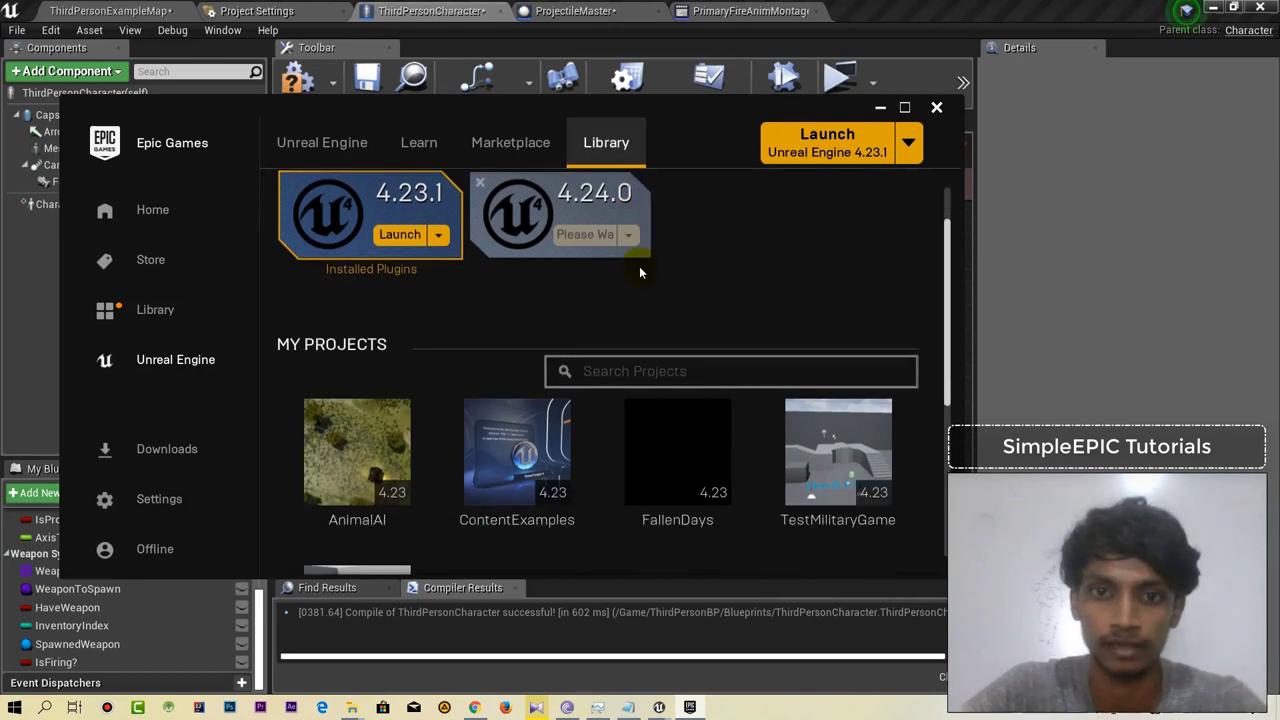
scroll(644, 274, "down", 3)
scroll(650, 272, "down", 3)
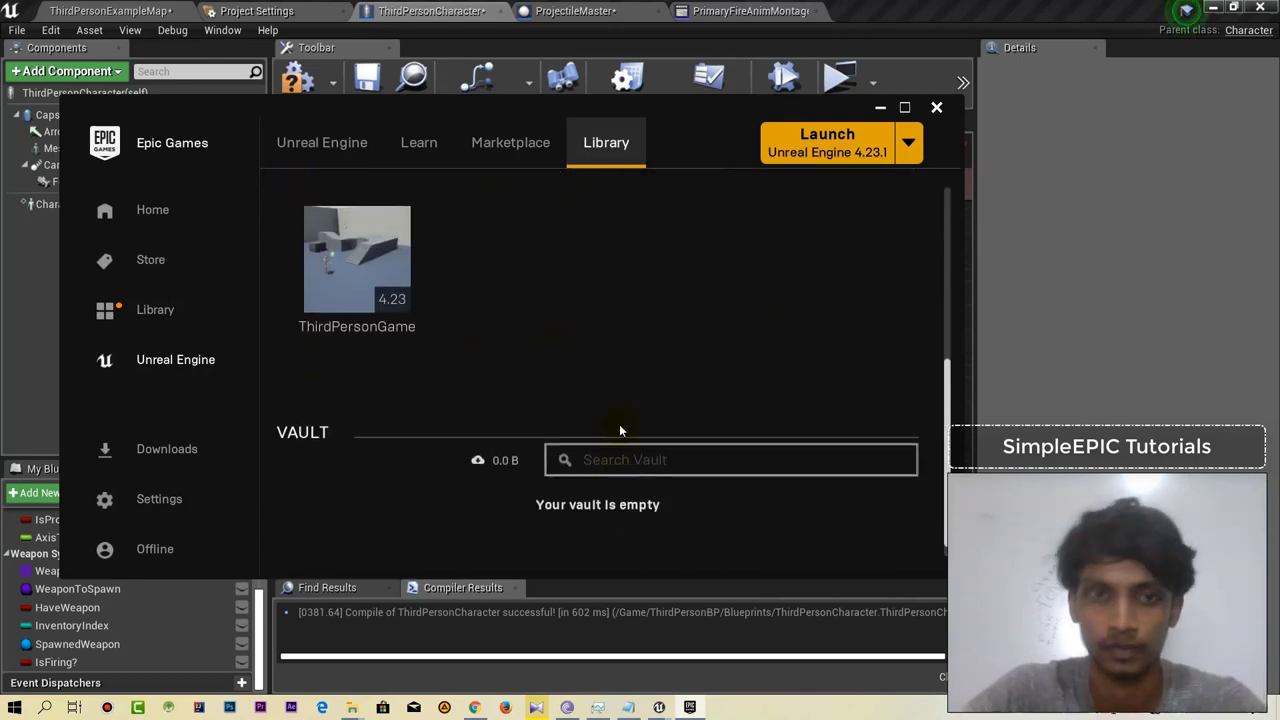
scroll(640, 451, "down", 3)
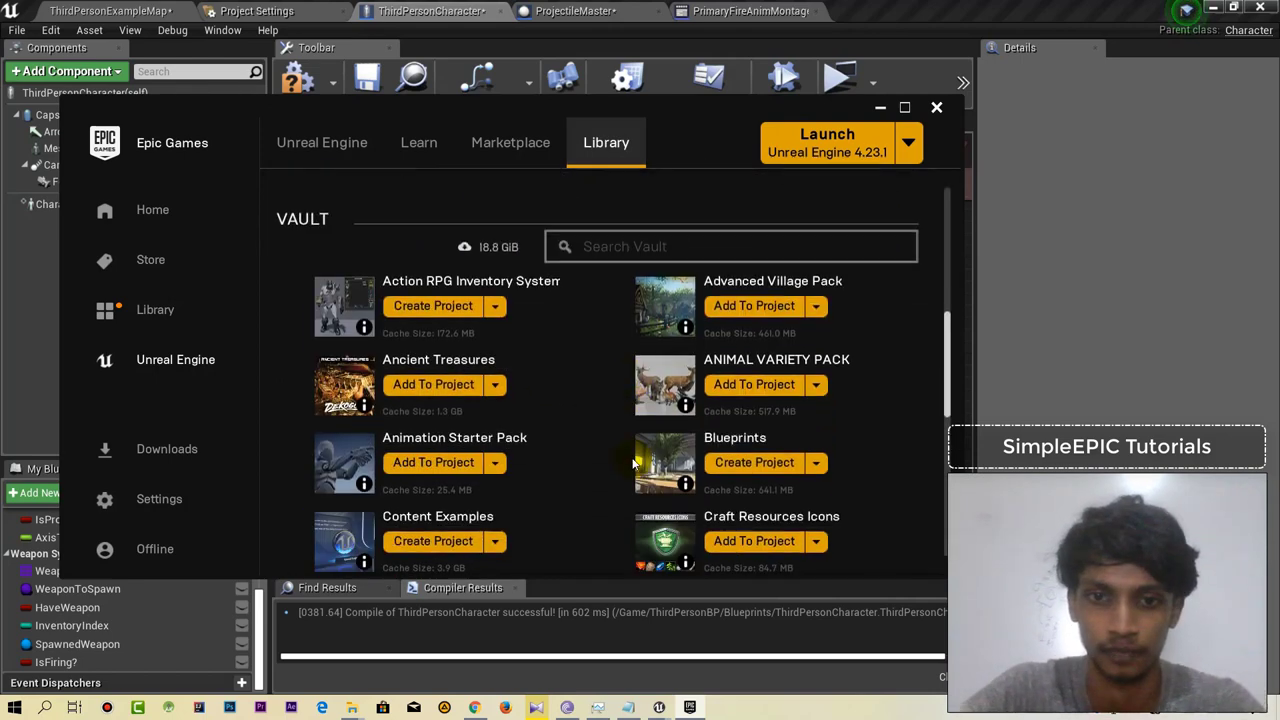
scroll(640, 451, "down", 3)
scroll(640, 451, "down", 2)
scroll(640, 450, "down", 3)
scroll(641, 446, "down", 2)
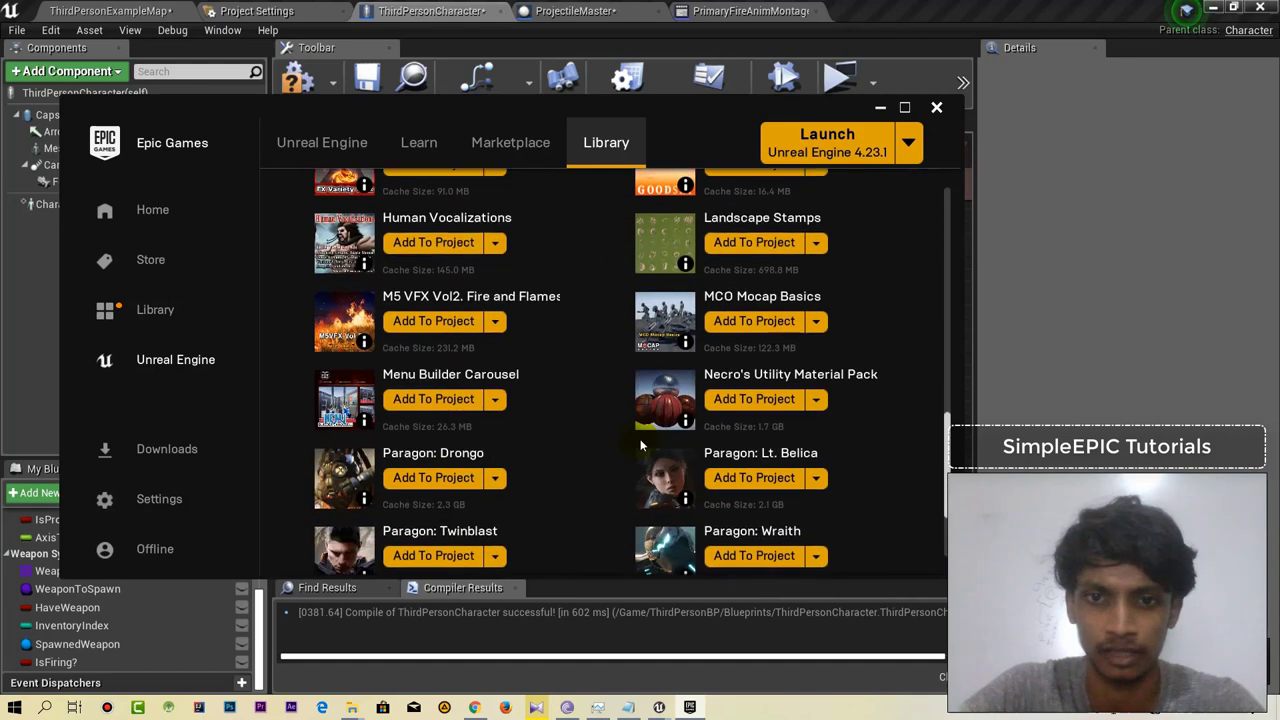
scroll(641, 446, "down", 2)
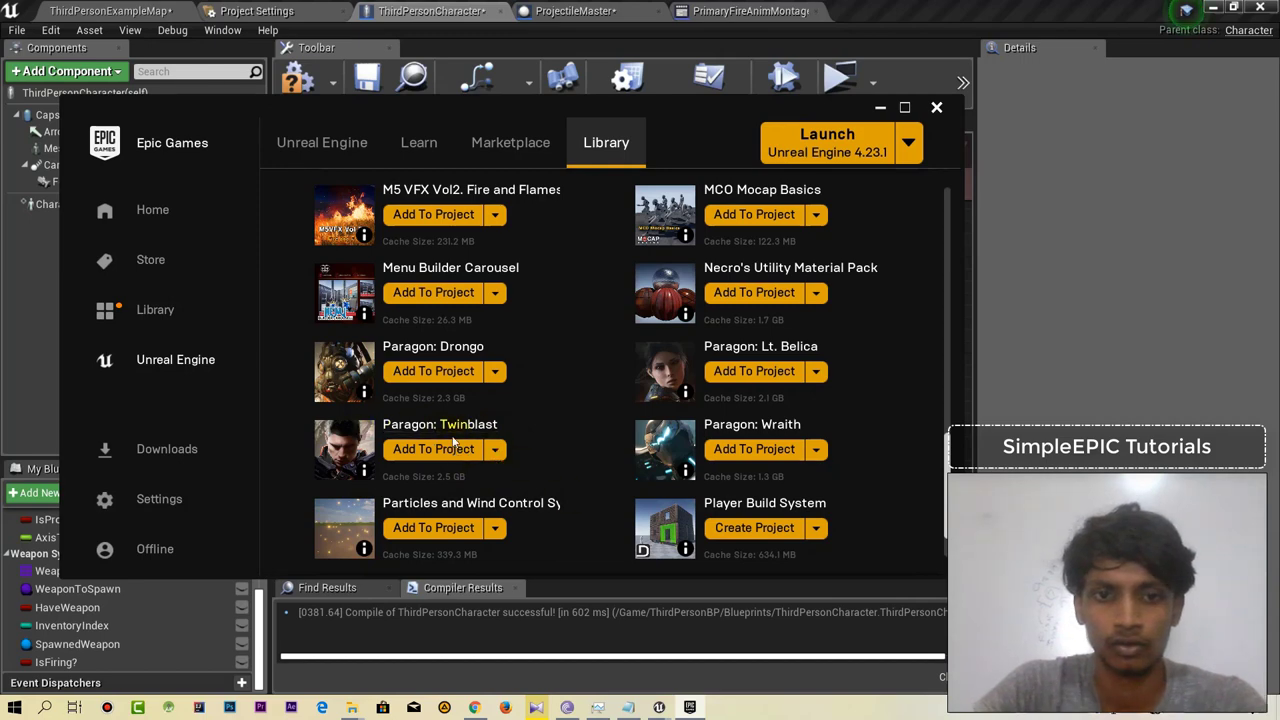
Add Paragon: Twinblast to the ThirdPersonGame project and switch back to the Unreal editor.
left_click(436, 425)
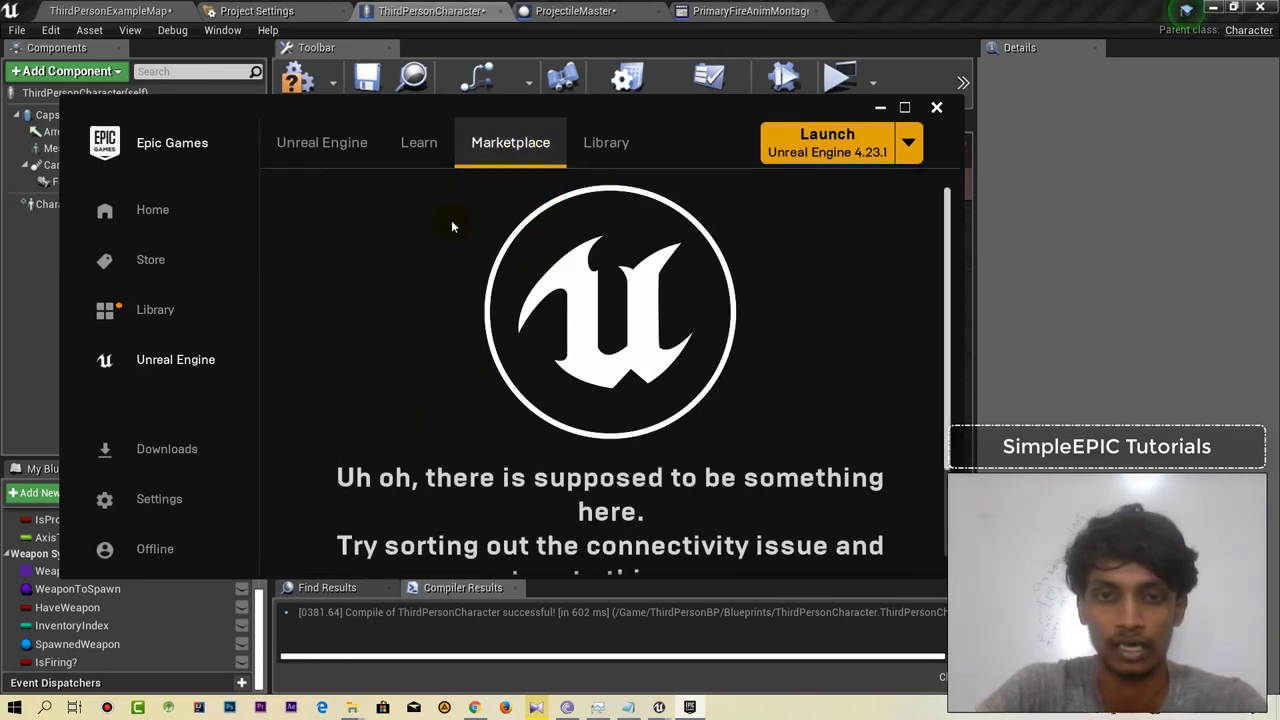
left_click(600, 145)
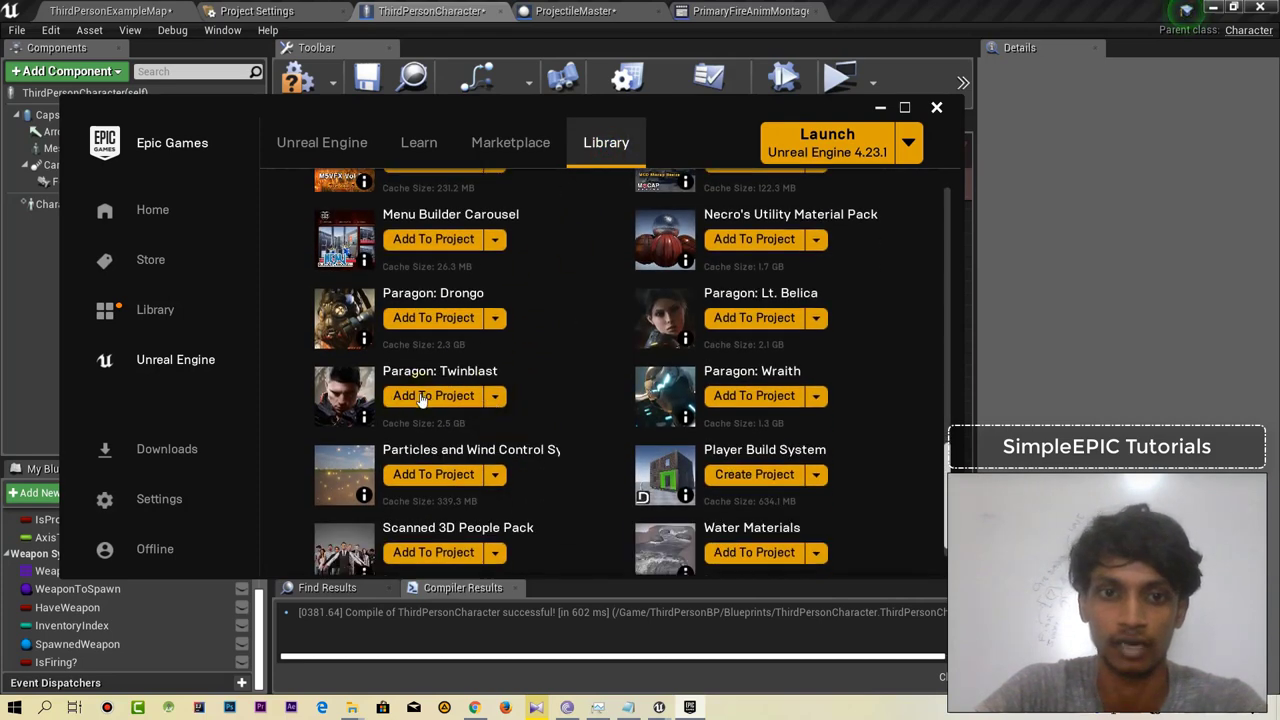
left_click(422, 398)
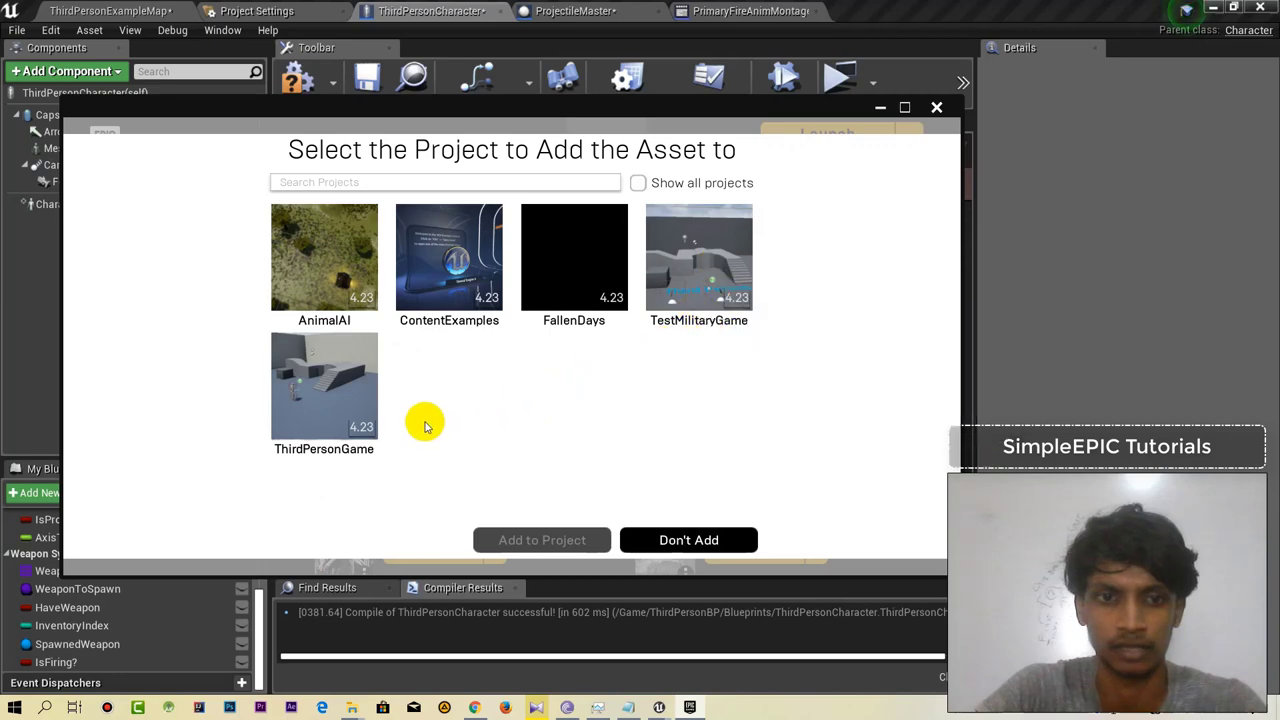
left_click(350, 420)
left_click(510, 542)
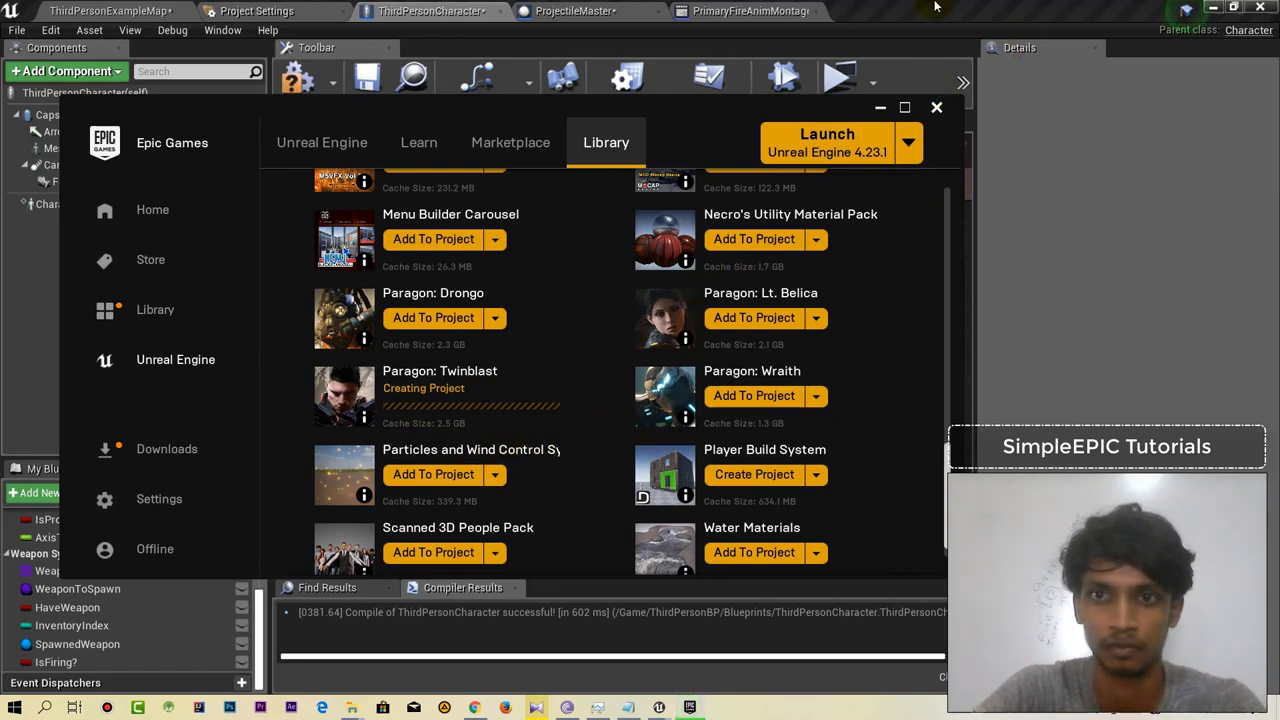
key("alt+Tab")
Extend the Aim Perspectives comment and rearrange the SetRelativeLocation nodes inside it.
scroll(671, 371, "up", 3)
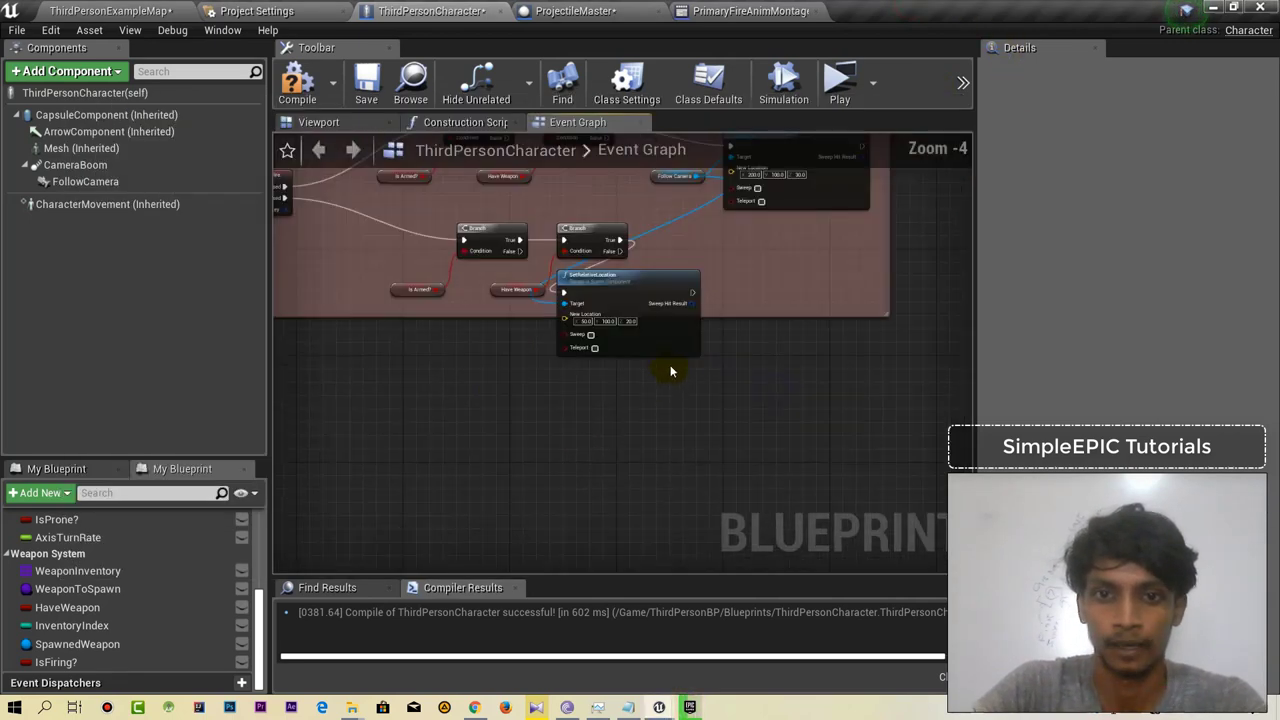
left_click_drag(760, 314, 771, 385)
right_click_drag(771, 385, 721, 445)
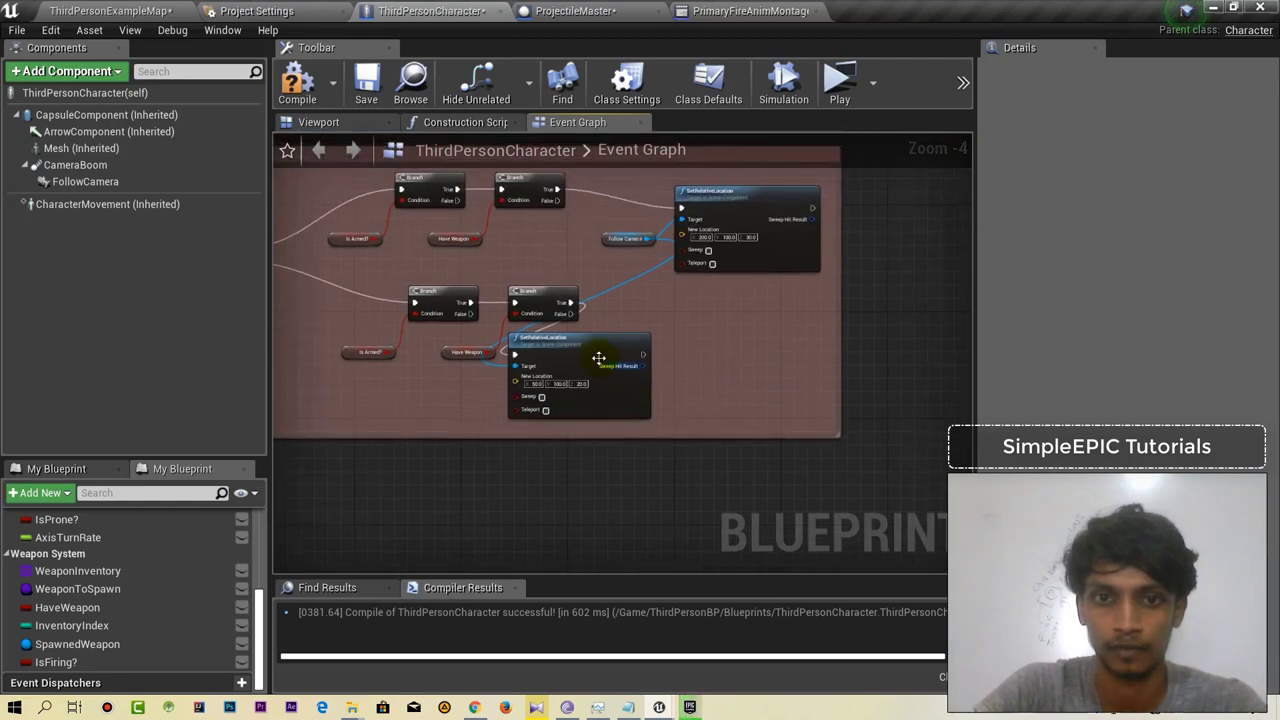
mouse_move(603, 357)
left_mouse_down()
mouse_move(795, 332)
mouse_move(755, 321)
left_mouse_up()
right_click_drag(755, 321, 766, 398)
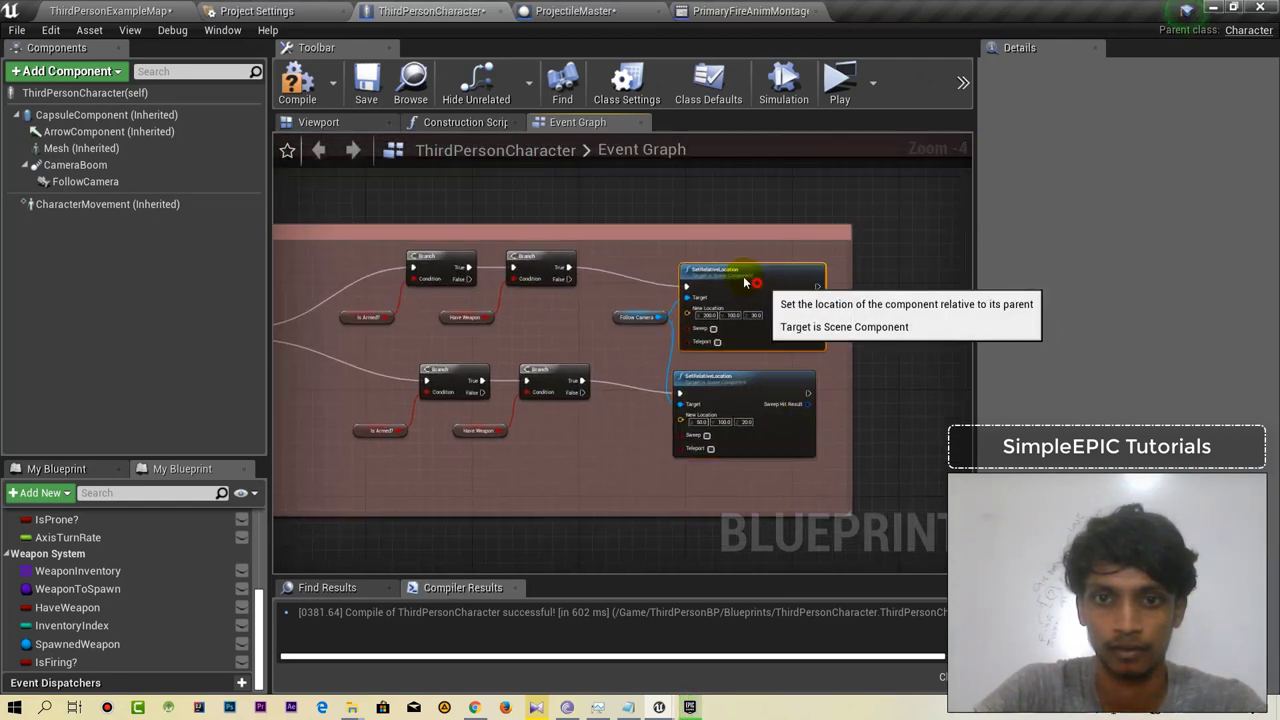
left_click_drag(779, 295, 752, 268)
scroll(704, 325, "down", 1)
scroll(704, 325, "down", 1)
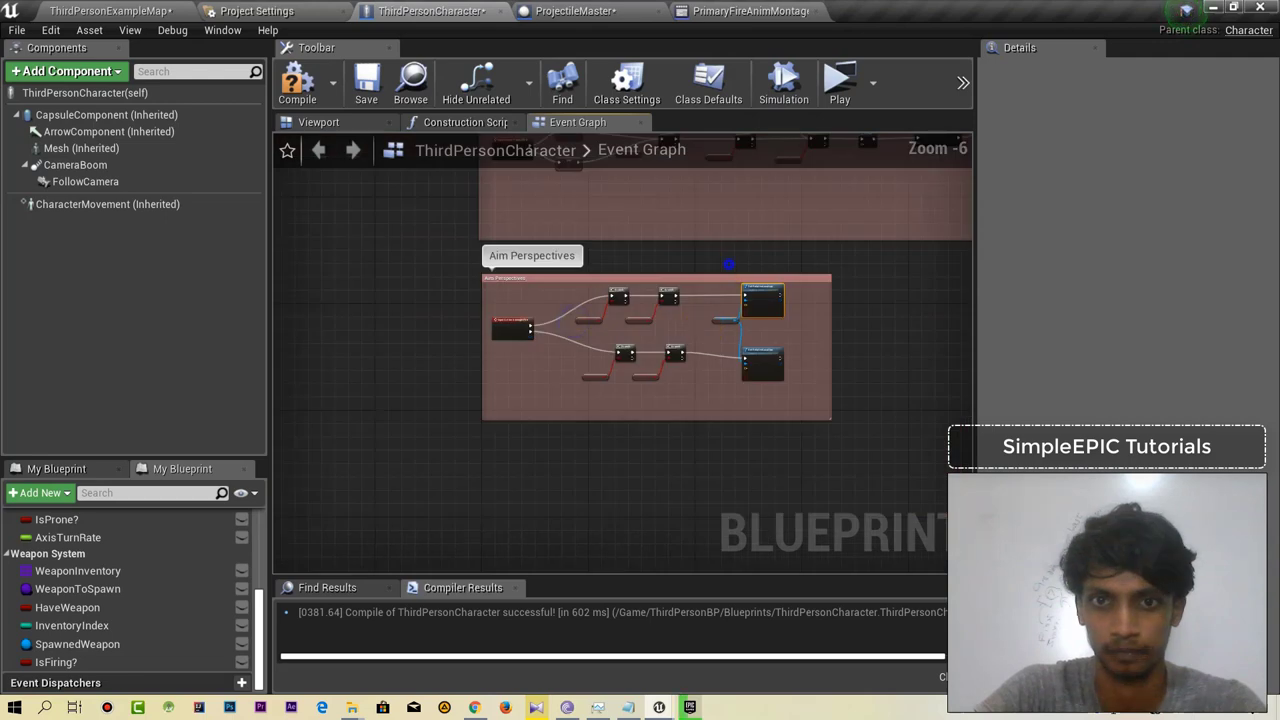
In the ThirdPersonExampleMap level editor, open the WeaponSystem folder and select ProjectileMaster.
left_click(115, 7)
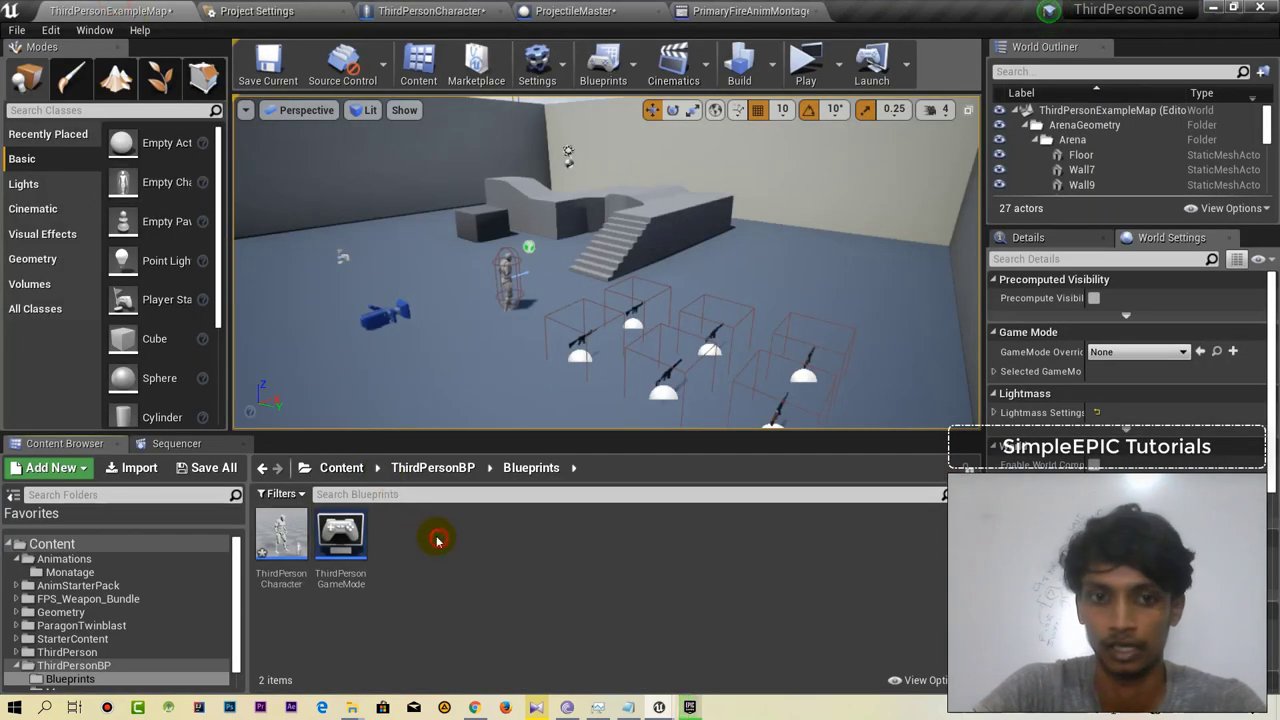
left_click(327, 468)
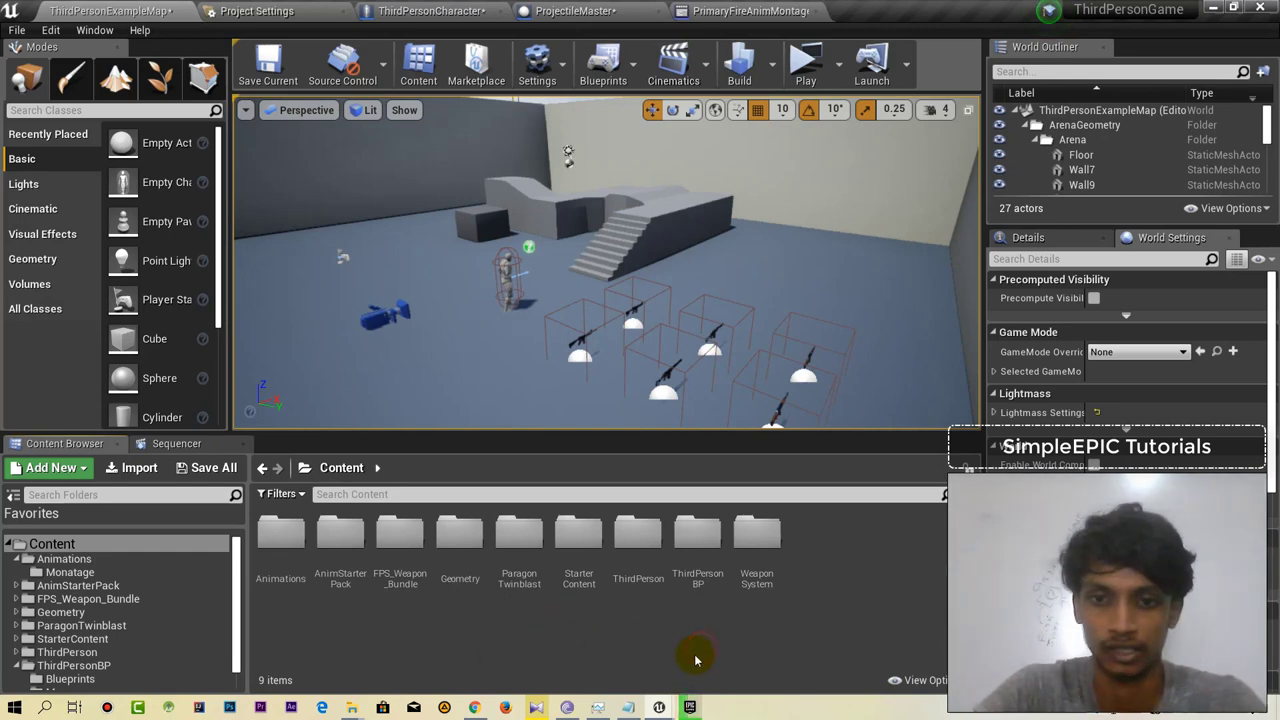
double_click(765, 560)
left_click(405, 560)
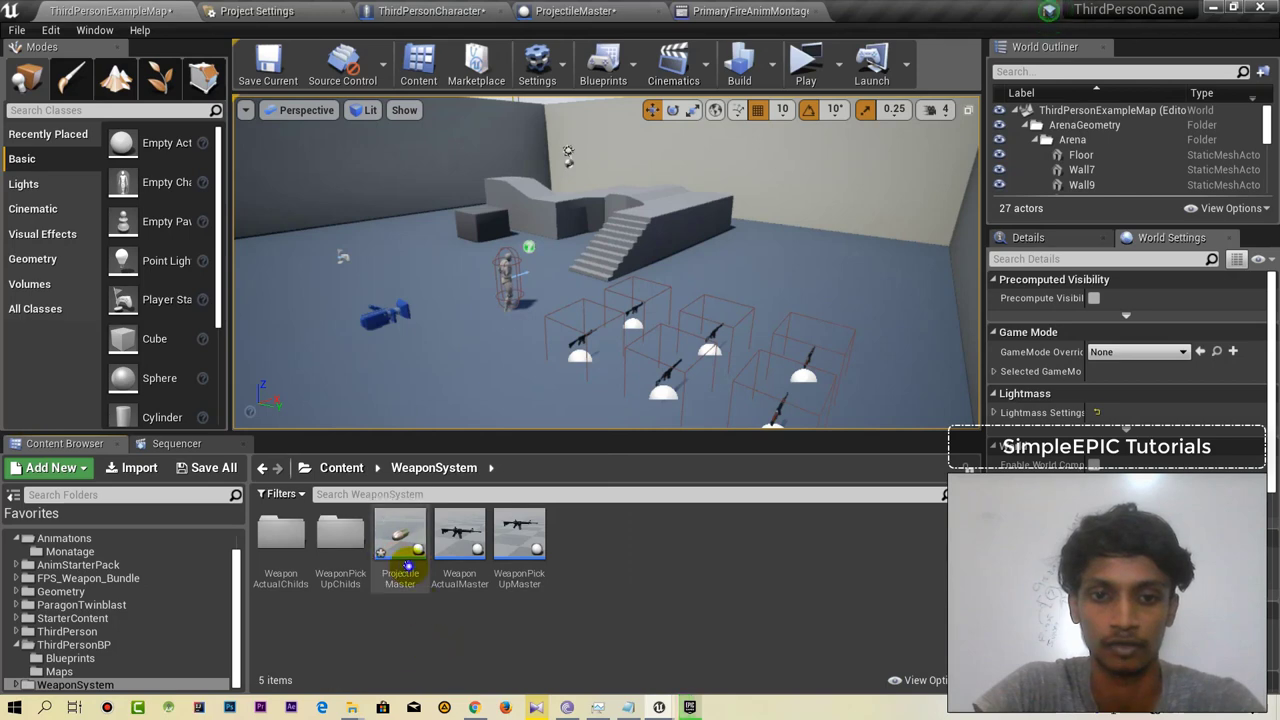
Create a child blueprint of ProjectileMaster named ProjectileMaster_Child1.
right_click(409, 570)
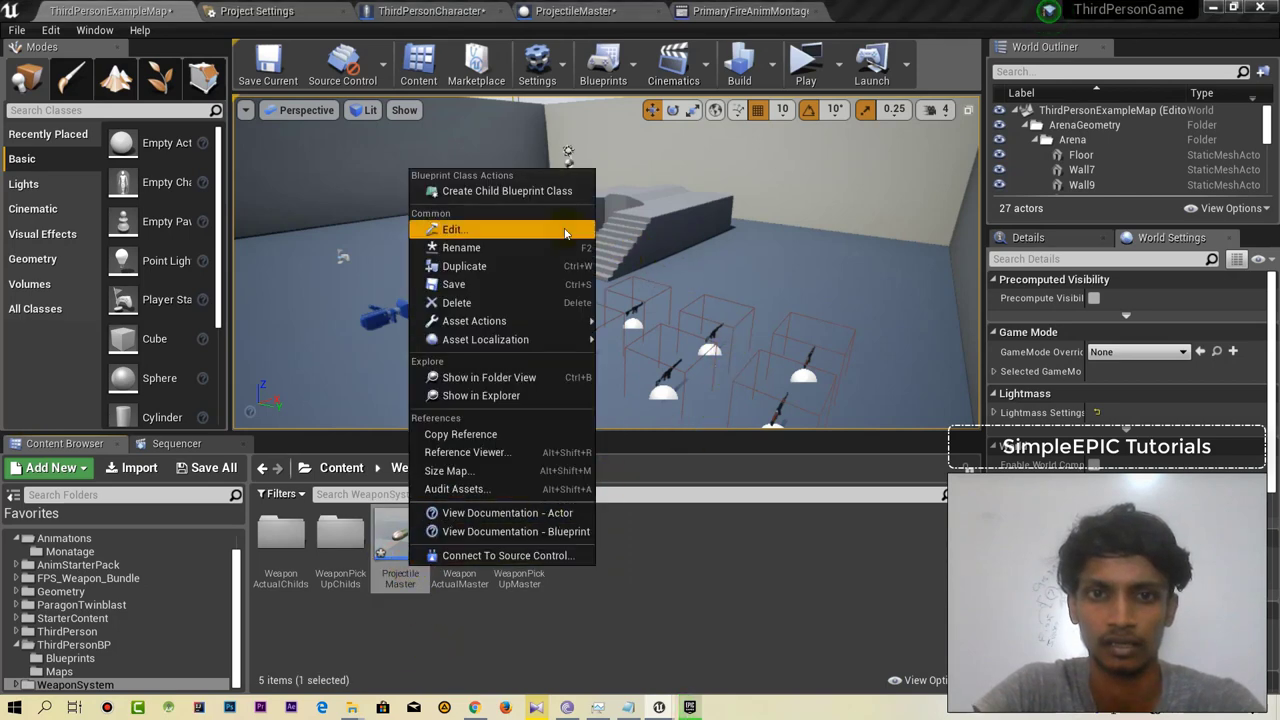
left_click(520, 196)
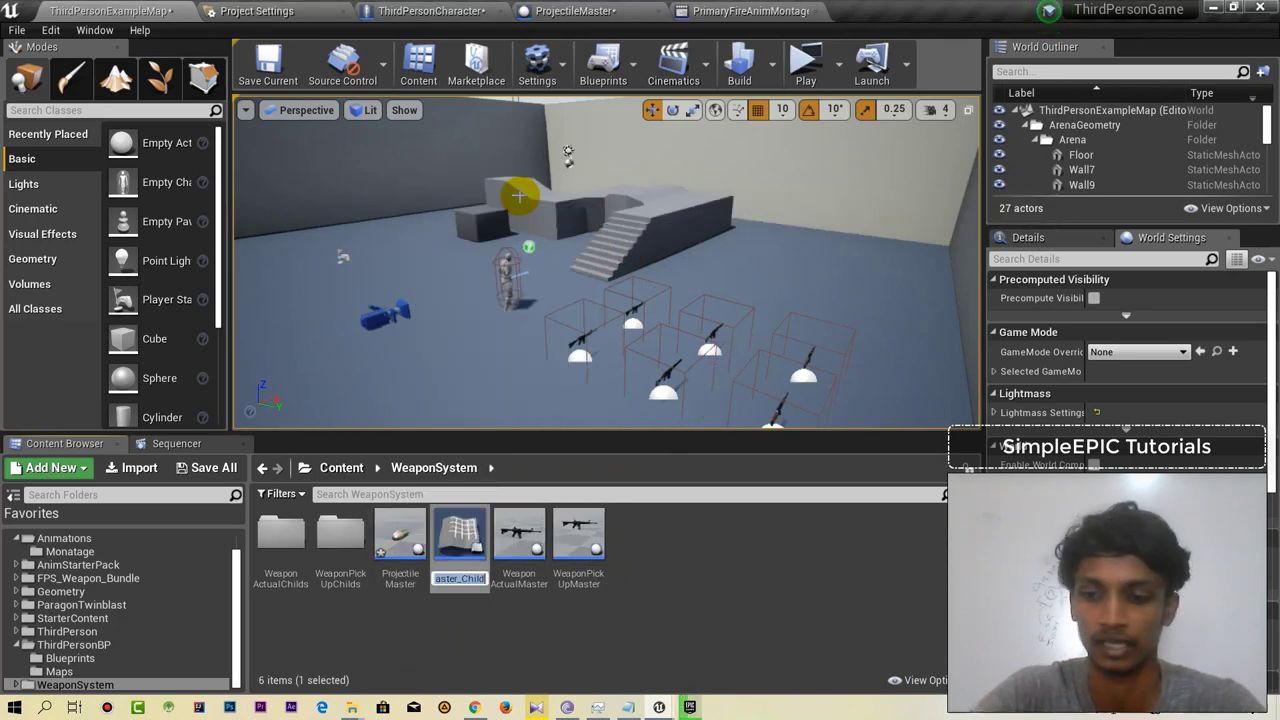
left_click(459, 562)
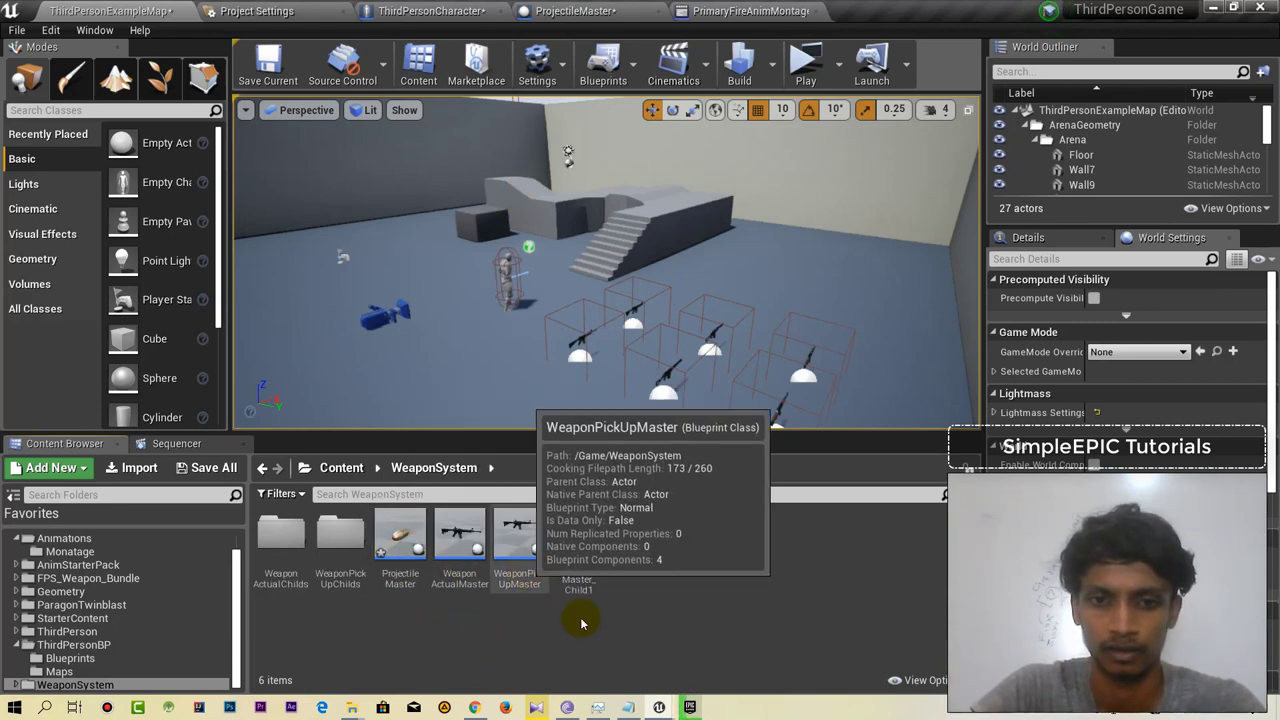
Create a ProjectilesChild folder in WeaponSystem and move ProjectileMaster_Child1 into it.
right_click(523, 640)
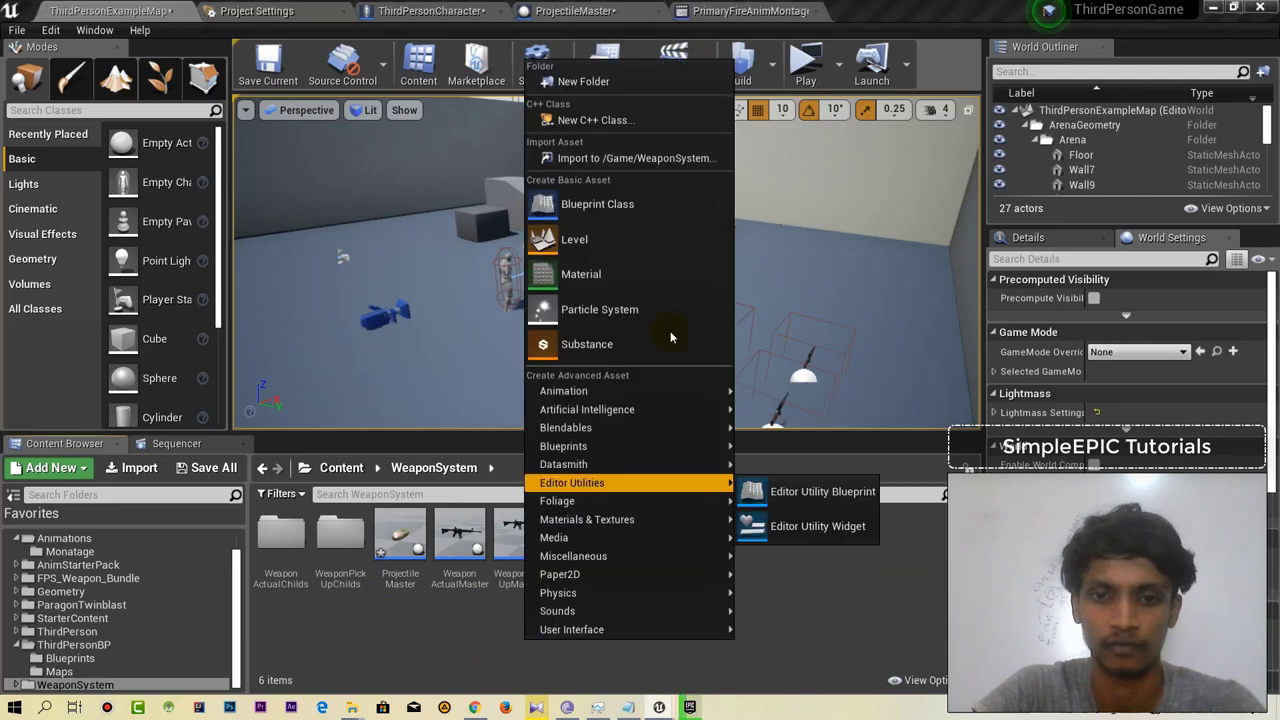
left_click(605, 82)
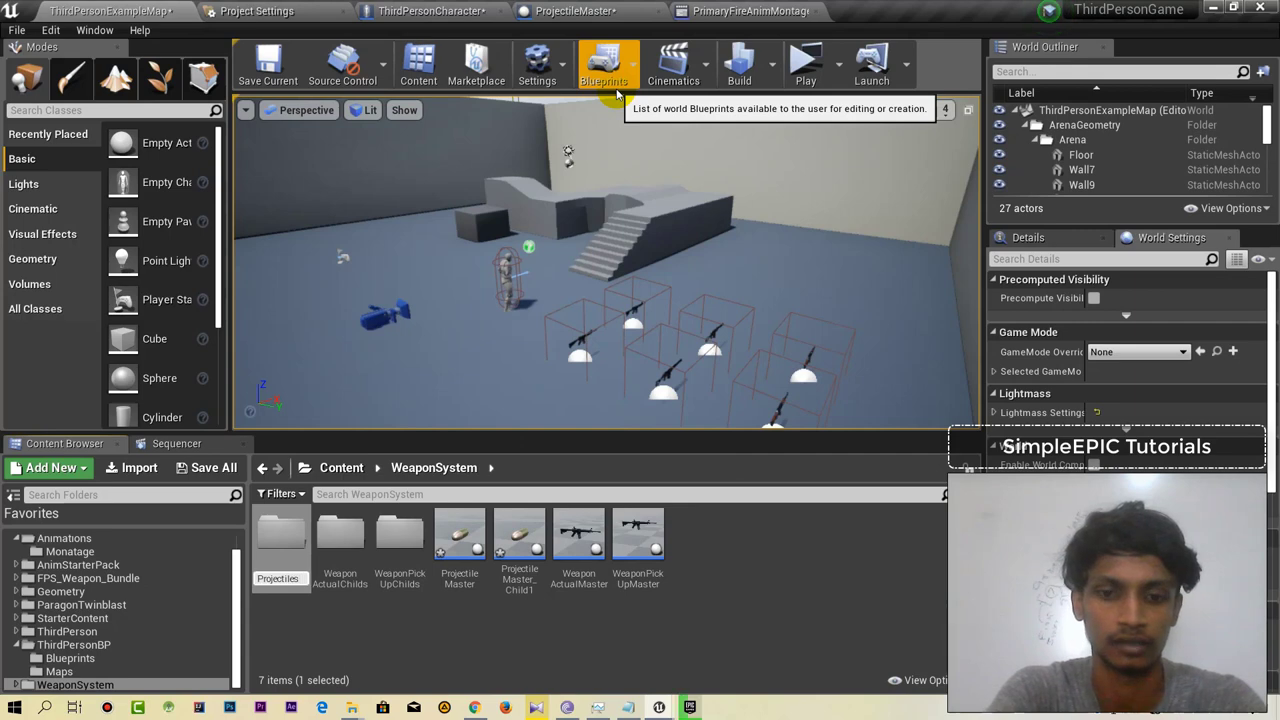
key("Return")
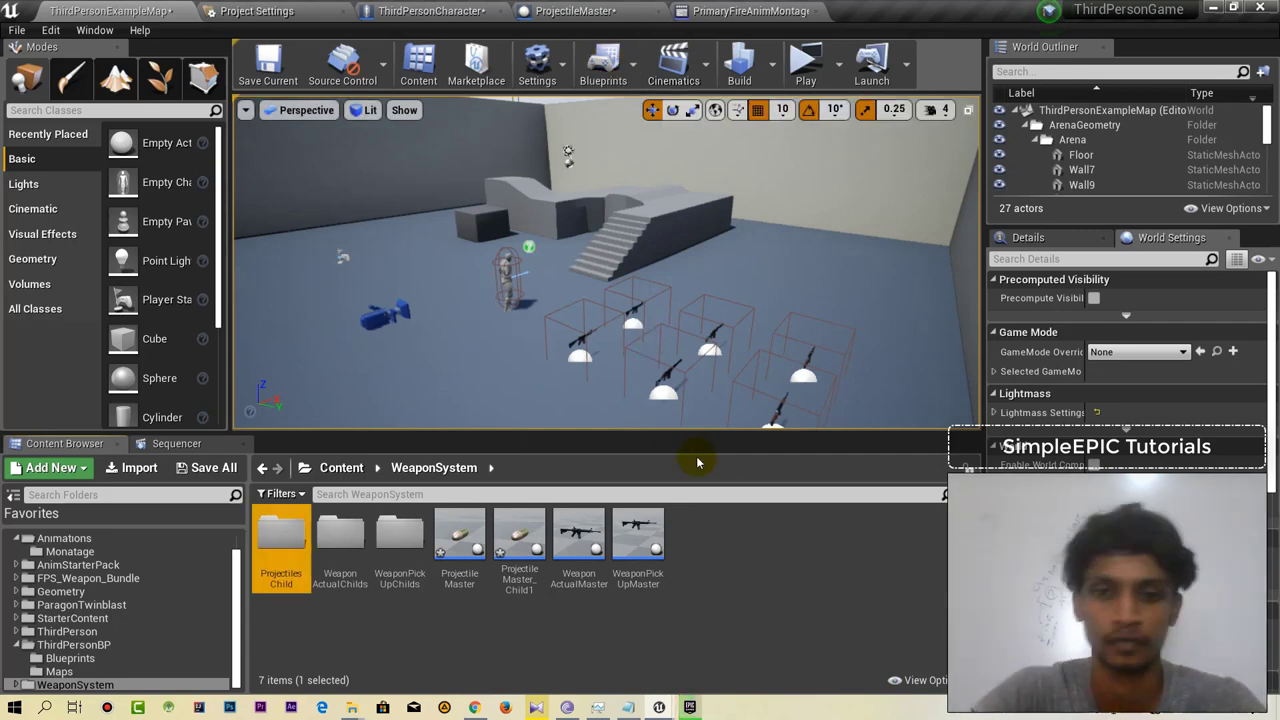
left_click(735, 548)
left_click(512, 636)
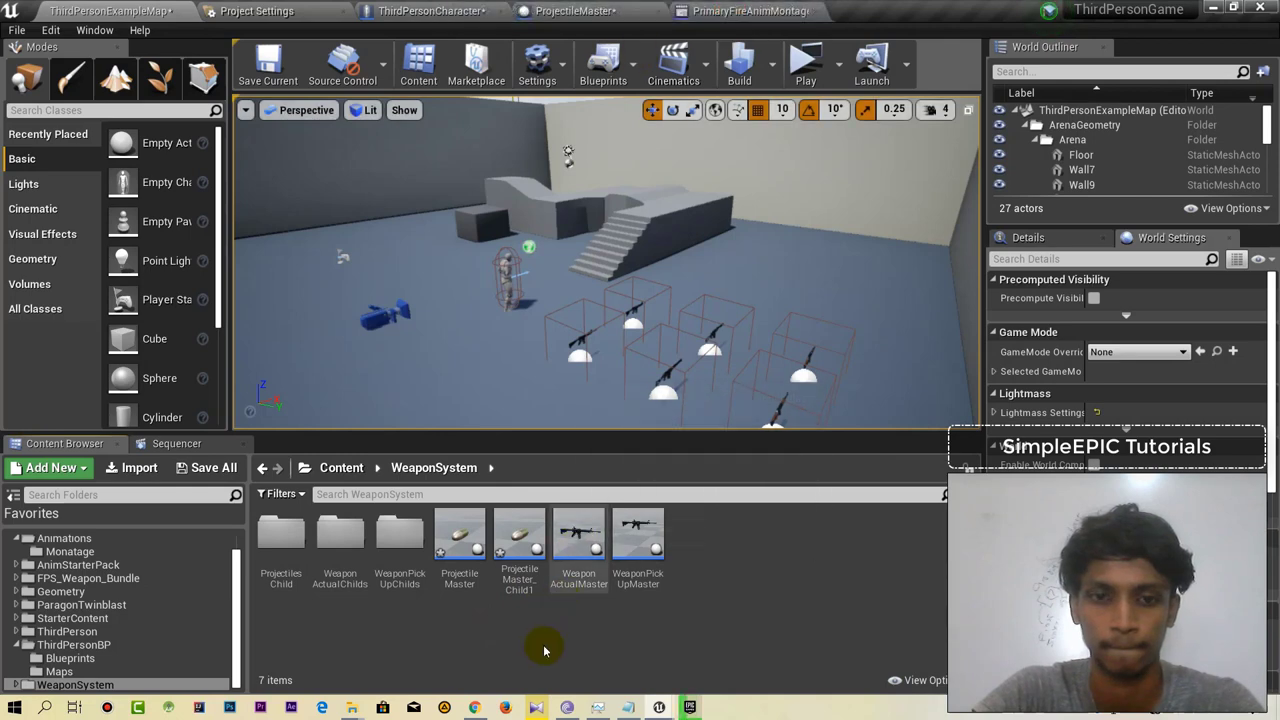
left_click_drag(522, 540, 320, 621)
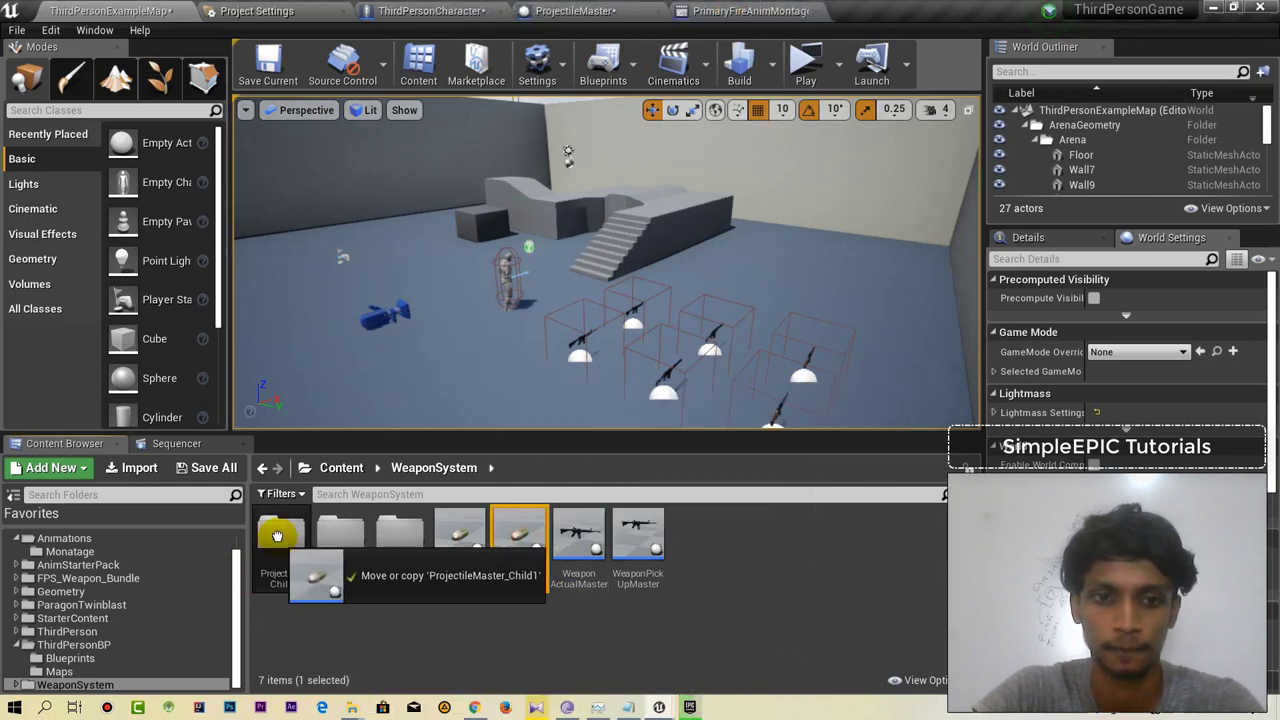
left_click(316, 560)
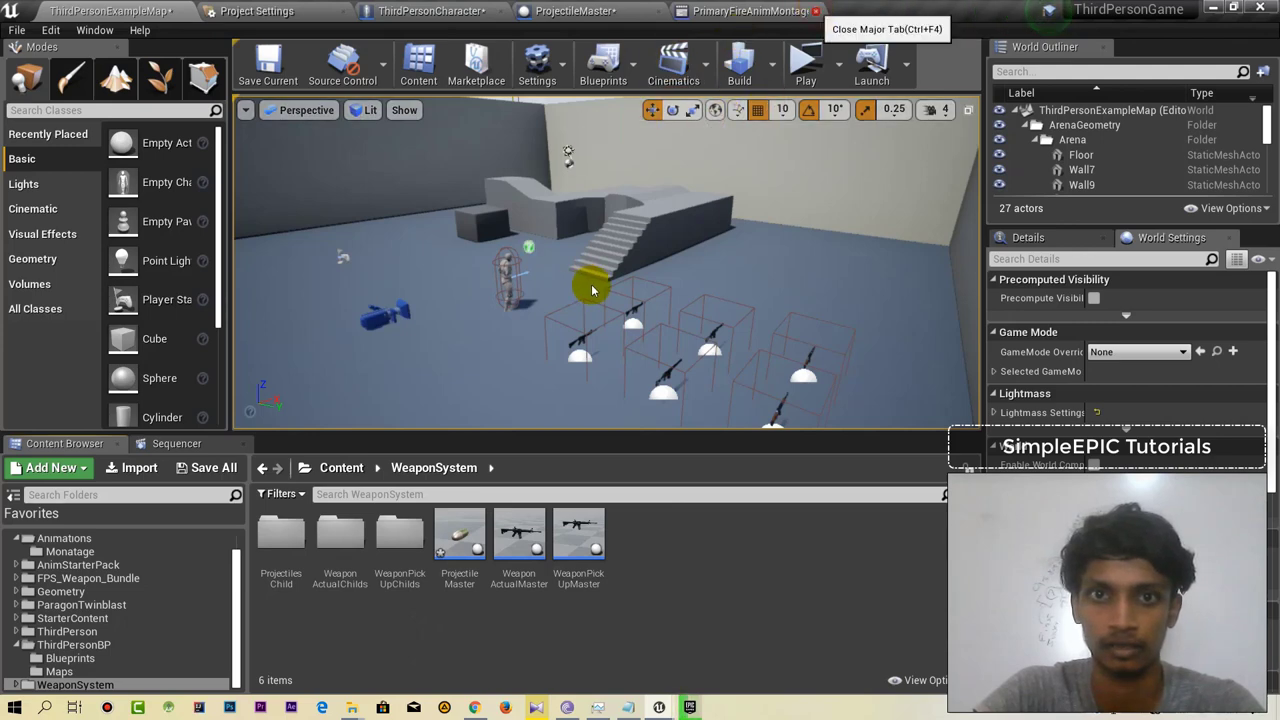
Add a Particle System component to ProjectileMaster, then compile and save it.
double_click(452, 556)
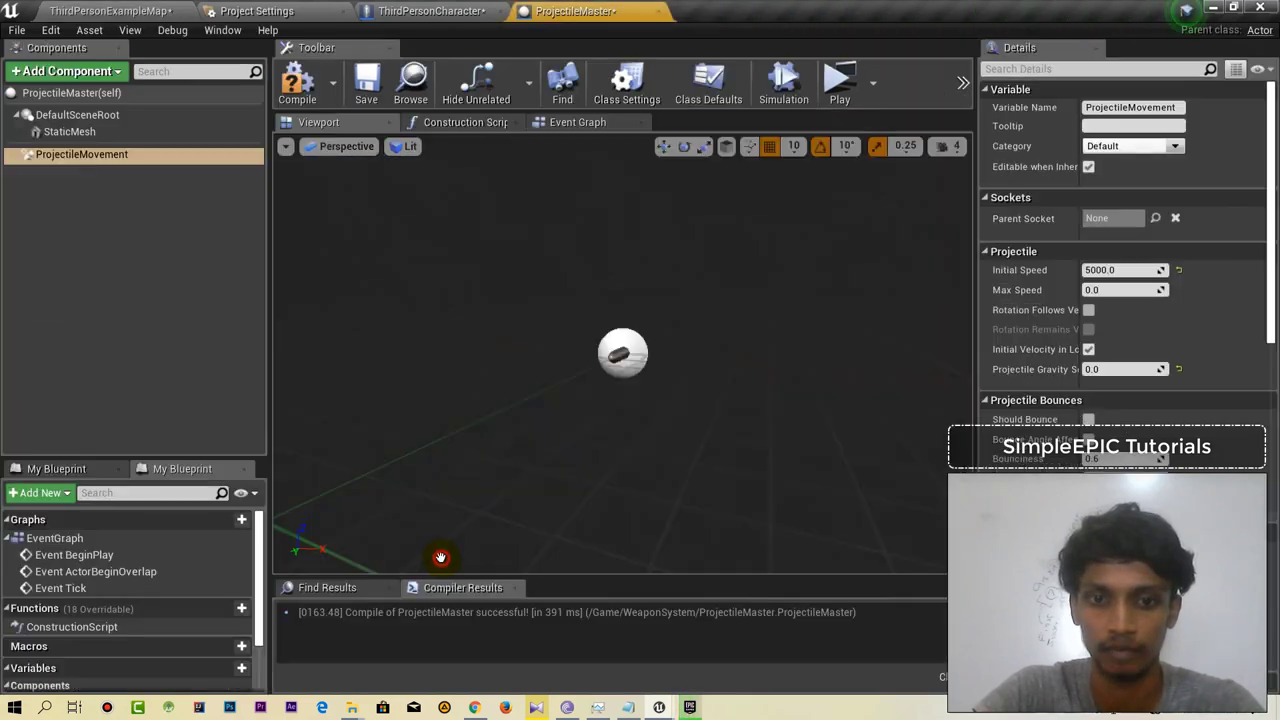
left_click(114, 266)
left_click(103, 73)
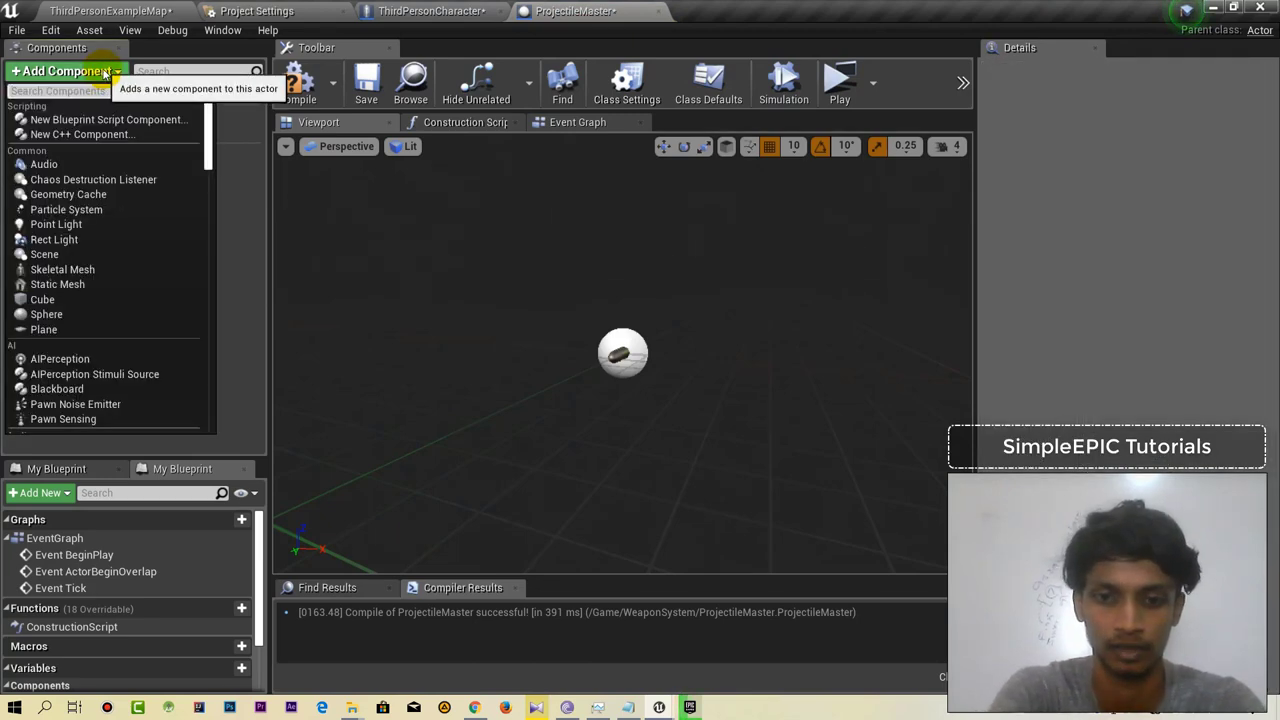
type("parti")
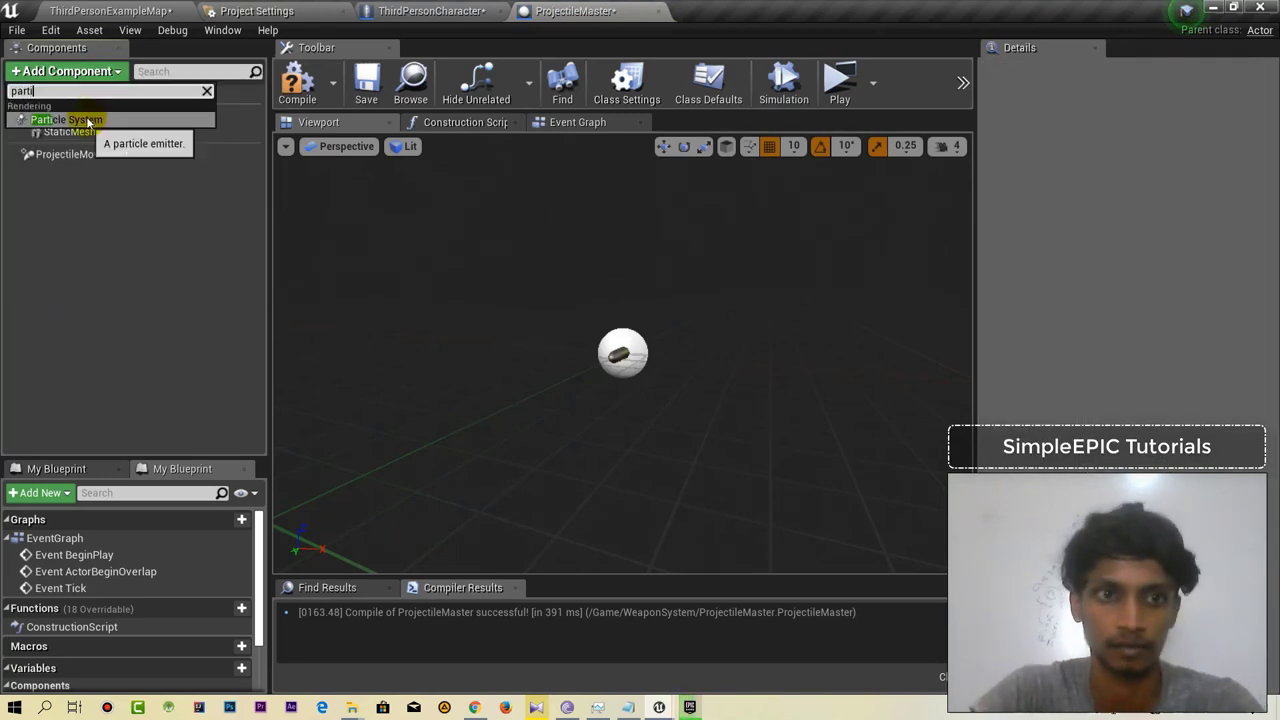
left_click(88, 121)
left_click(60, 148)
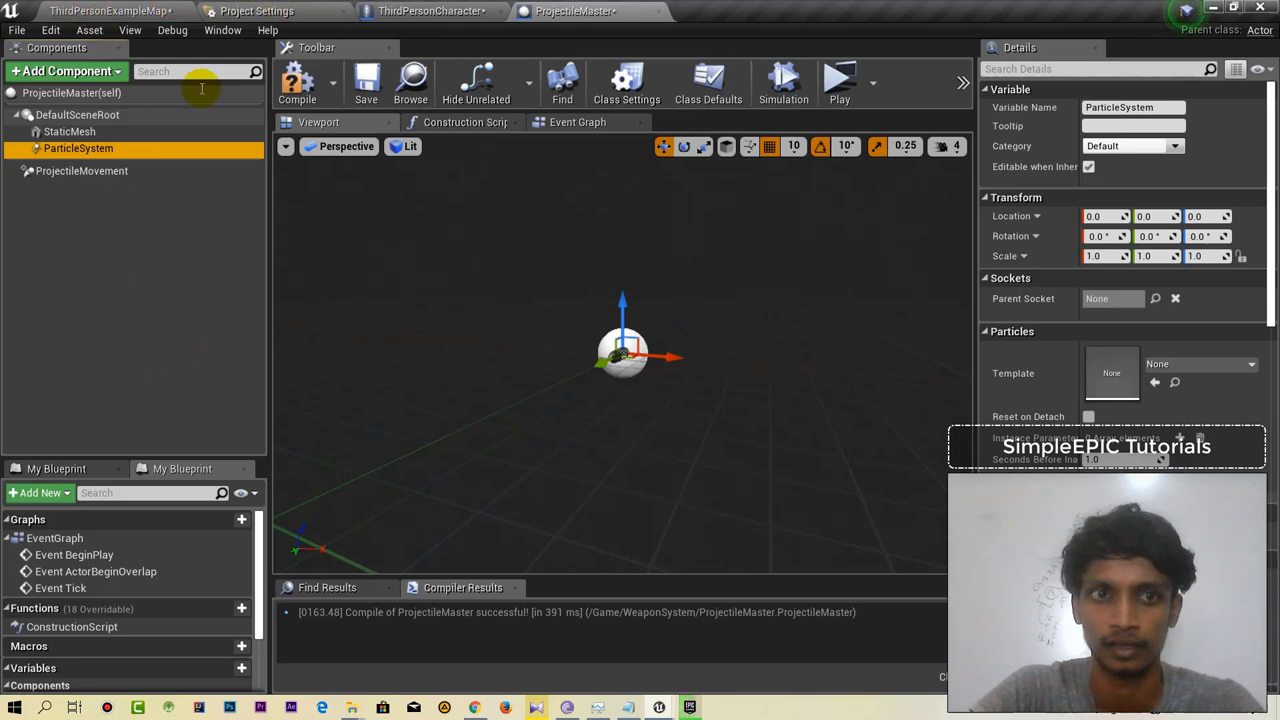
left_click(297, 84)
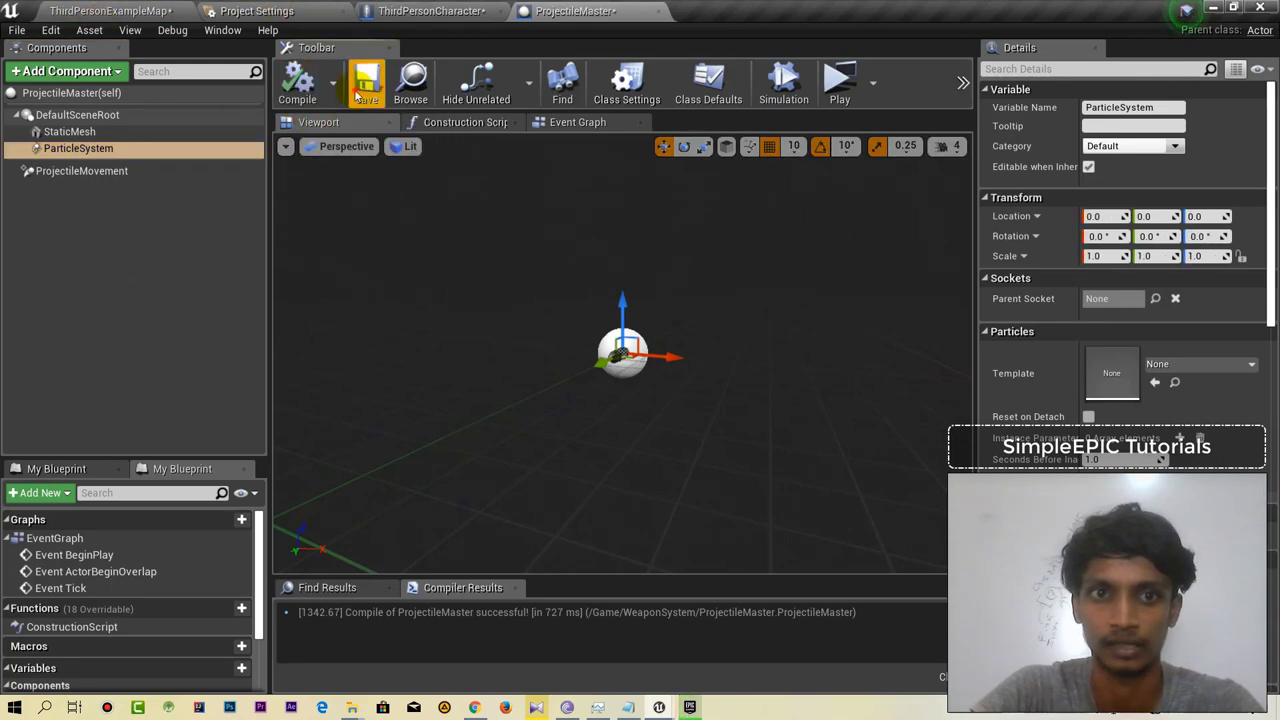
left_click(357, 93)
left_click(160, 10)
Open ProjectileMaster_Child1 from ProjectilesChild and inspect its inherited ParticleSystem and StaticMesh components.
left_click(268, 570)
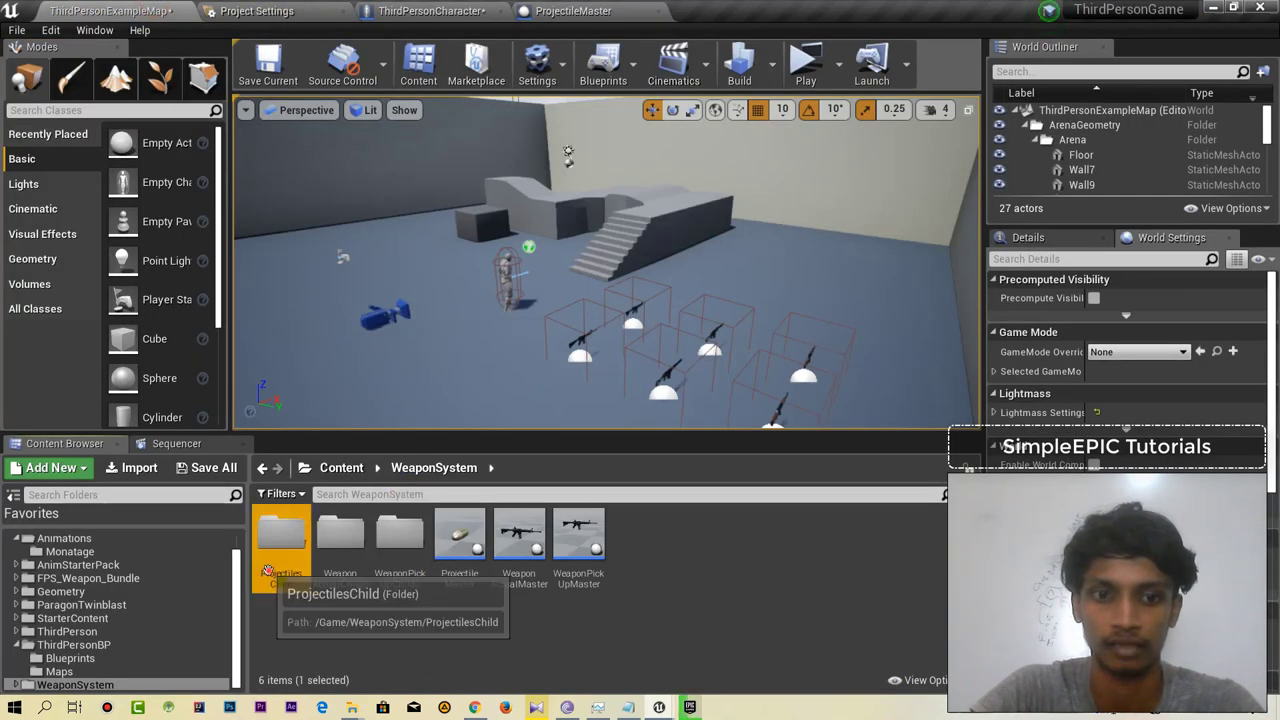
double_click(268, 570)
double_click(283, 560)
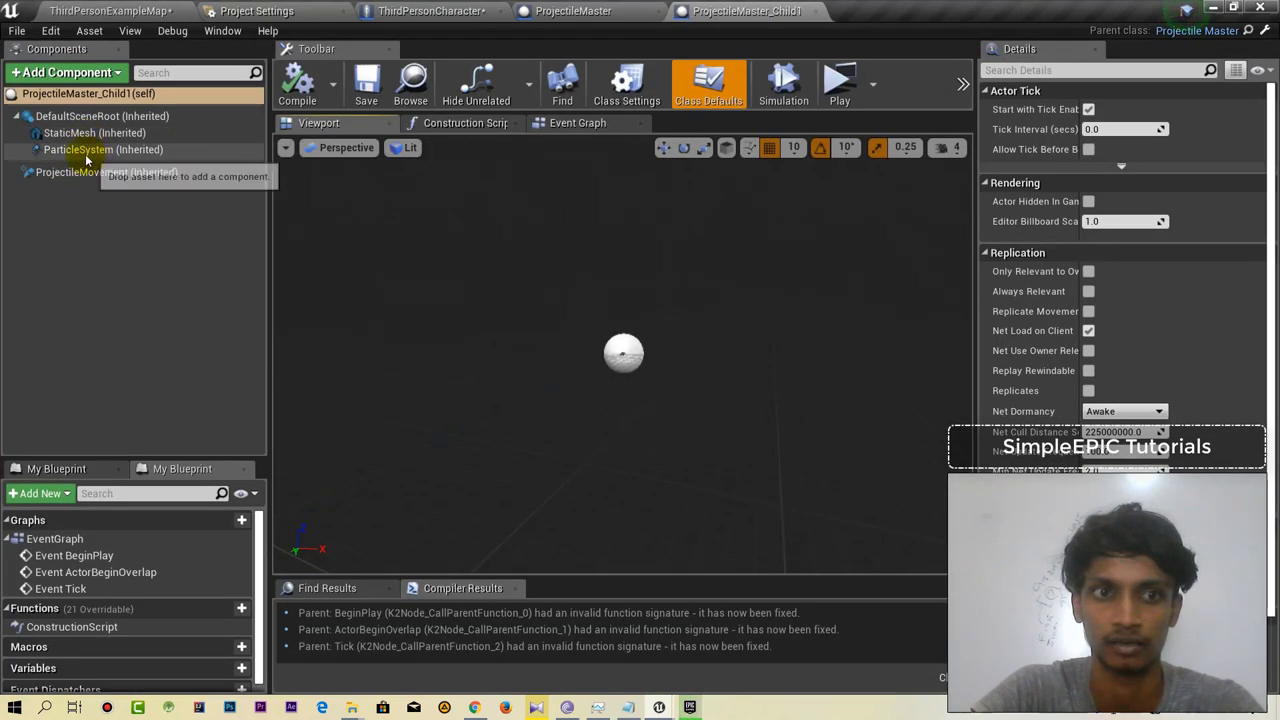
left_click(86, 152)
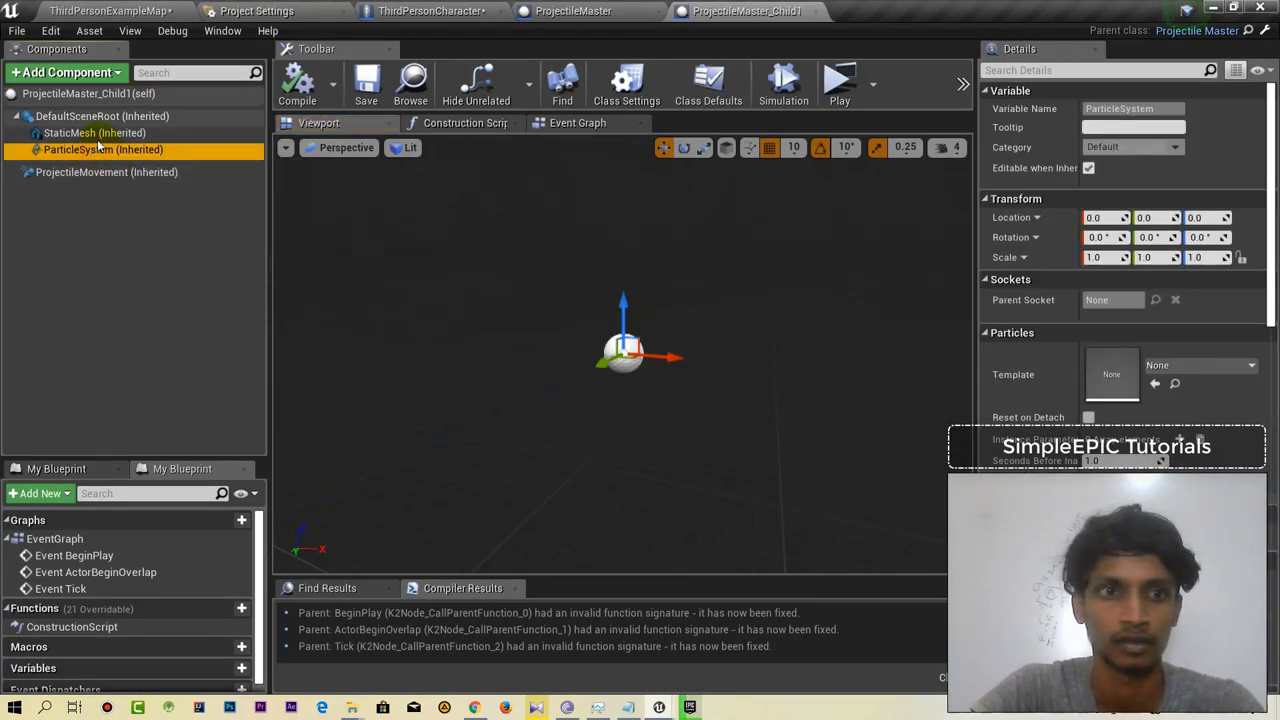
left_click(95, 134)
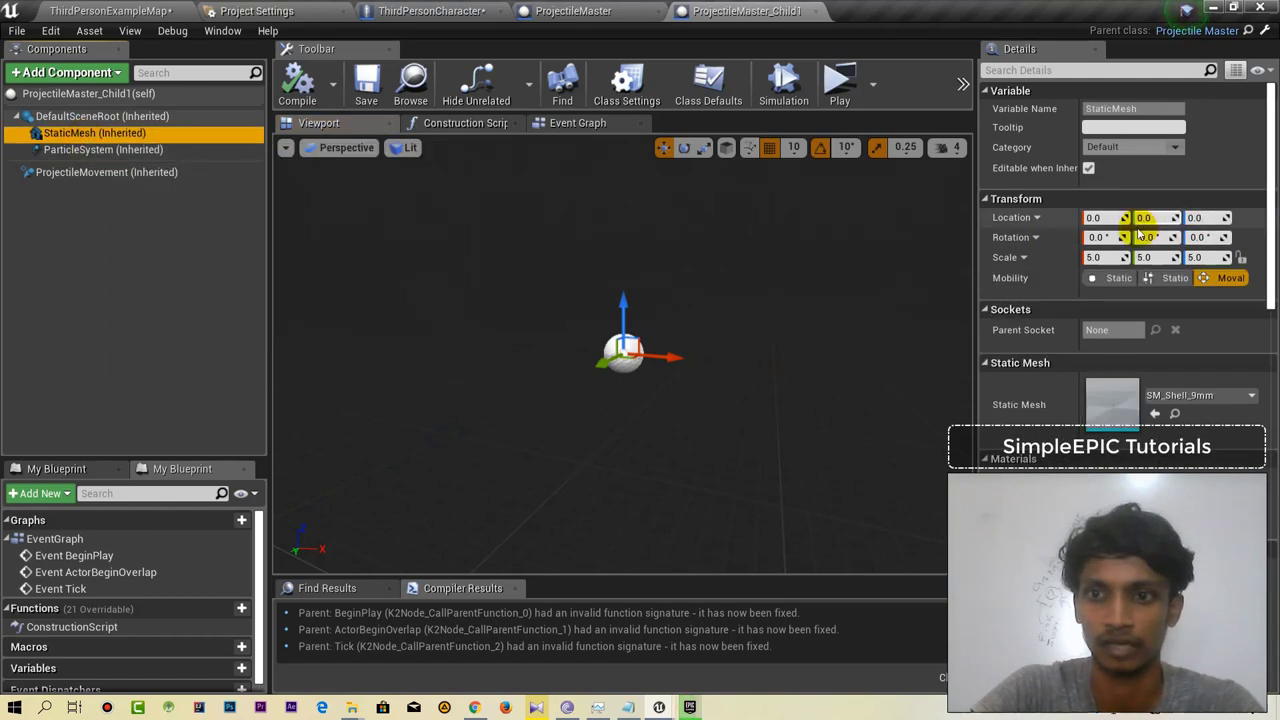
Set ProjectileMaster's StaticMesh scale to 1.0 on X, Y and Z, then recompile and save.
left_click(578, 10)
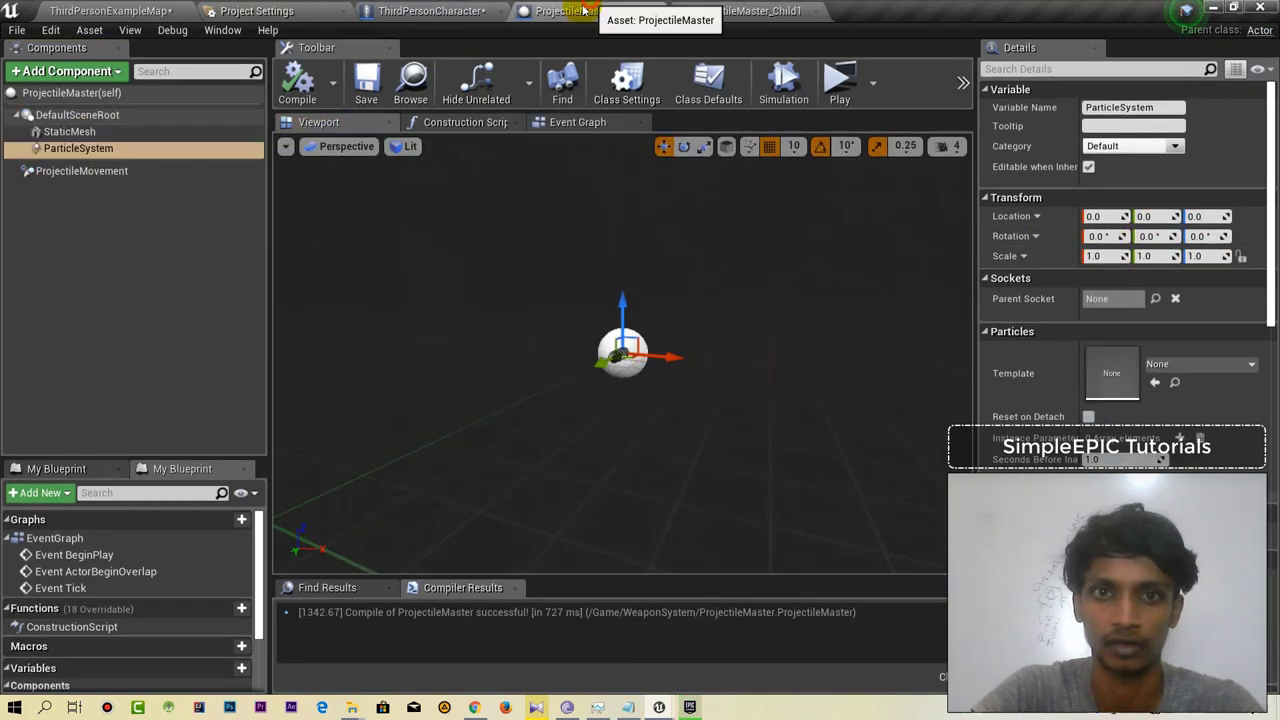
left_click(90, 132)
left_click(1094, 256)
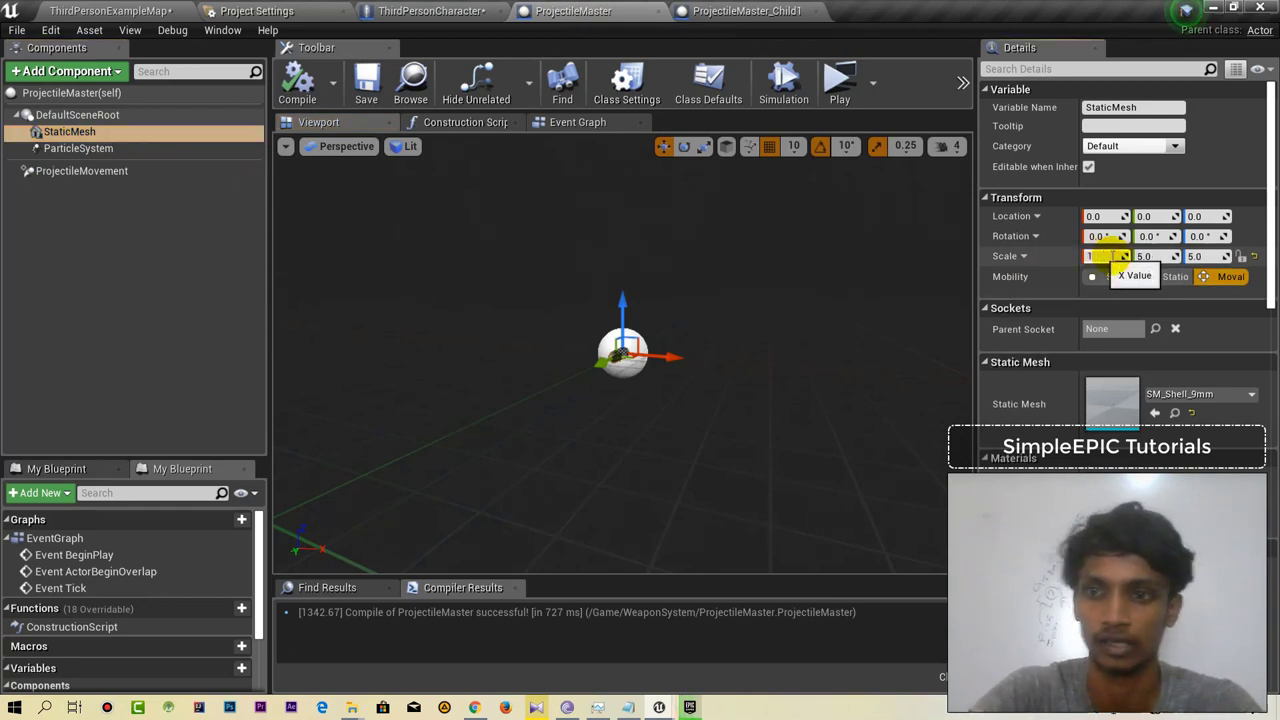
left_click(1145, 256)
type("1")
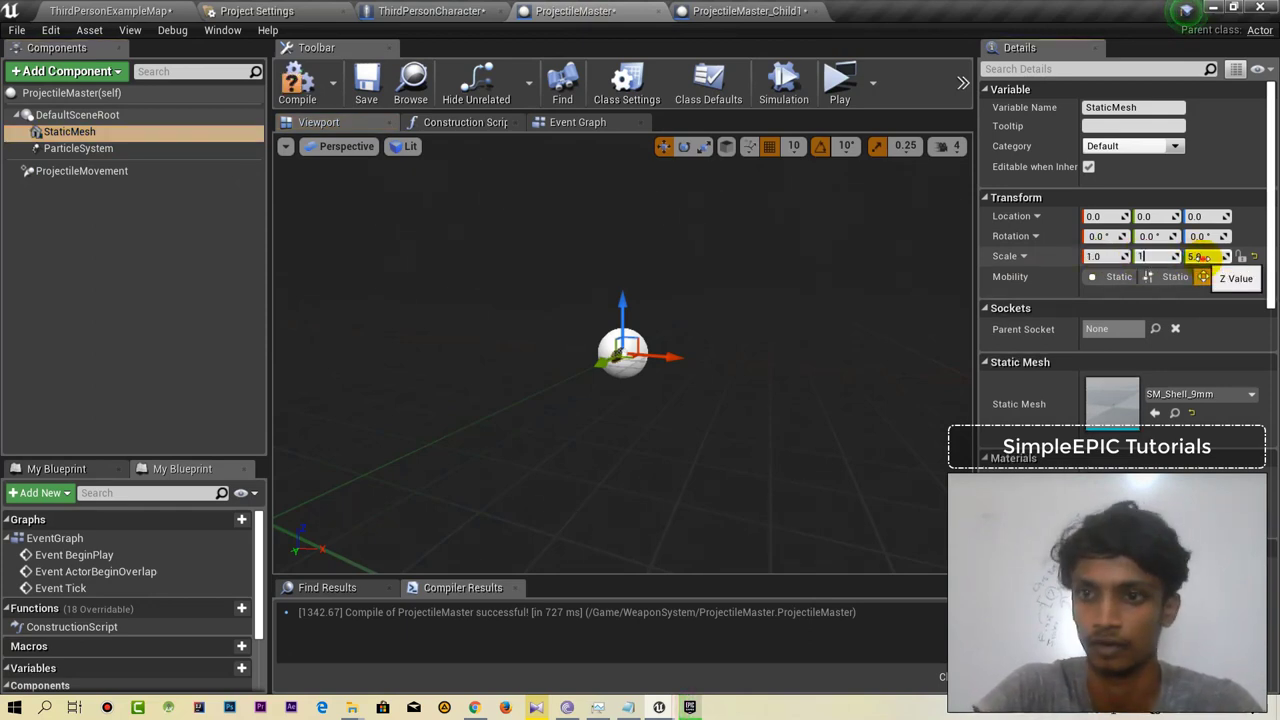
key("Return")
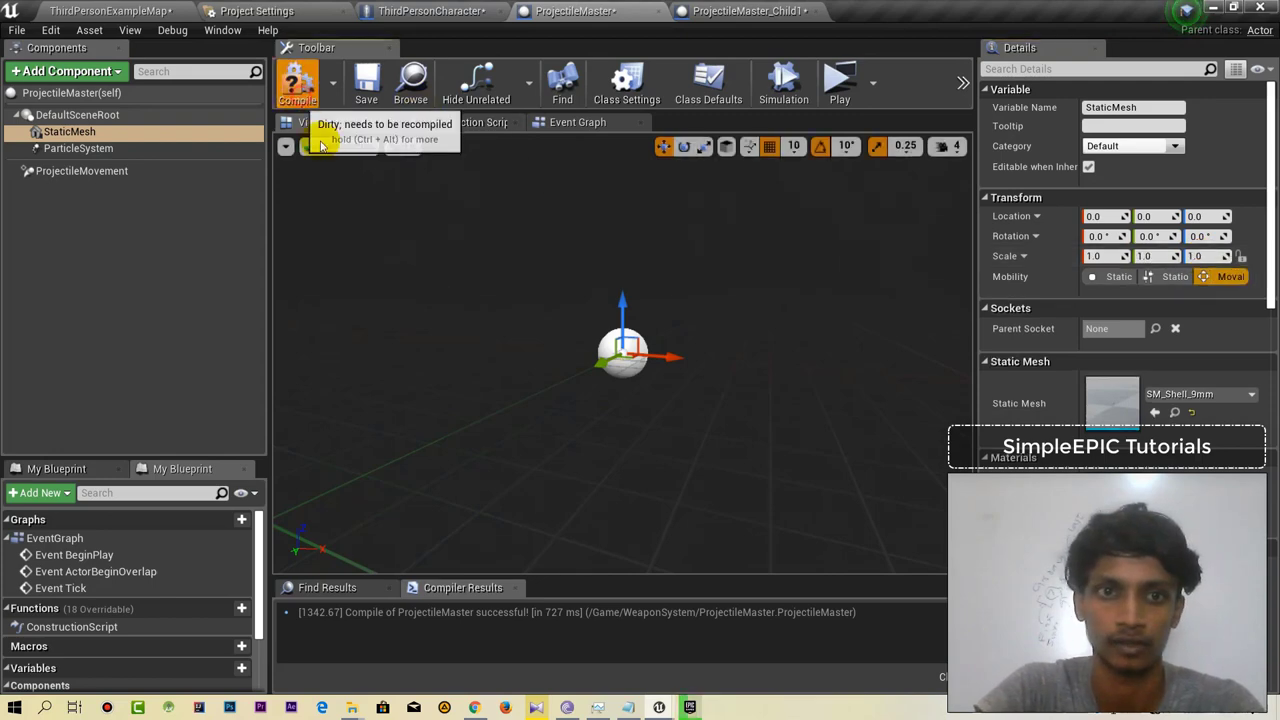
left_click(366, 85)
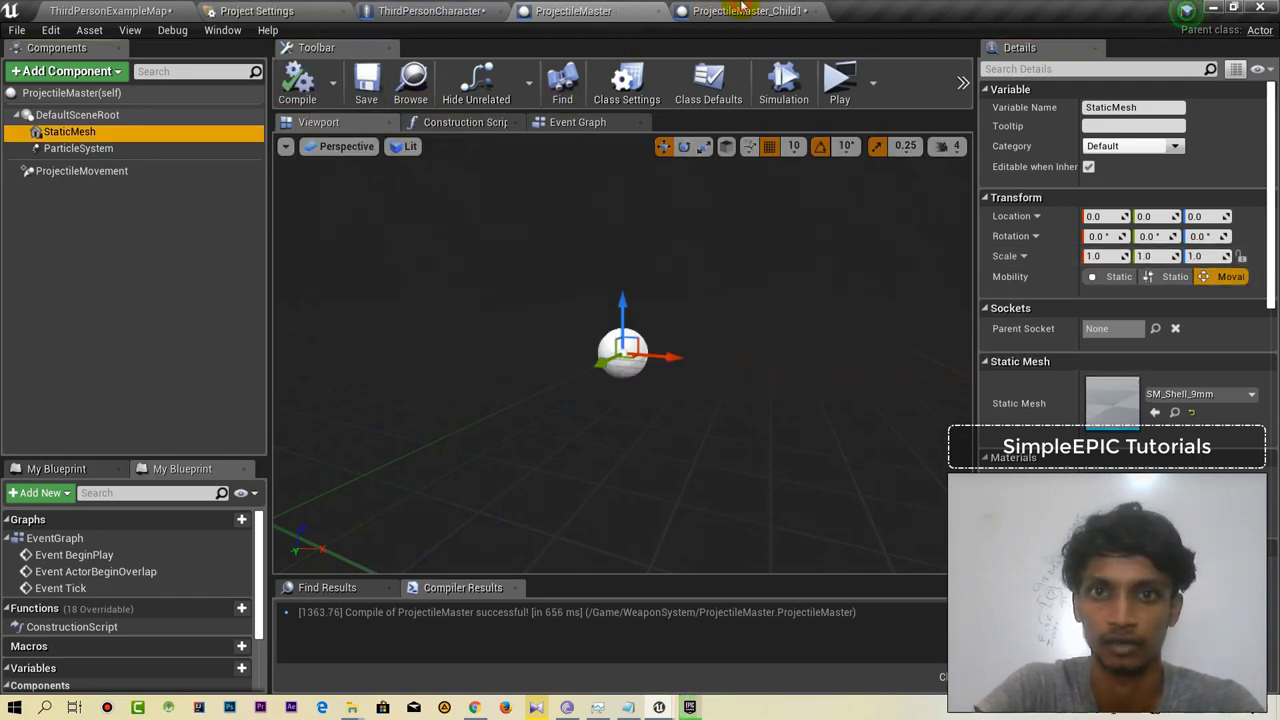
Check that ProjectileMaster_Child1 inherits the ParticleSystem component.
left_click(745, 11)
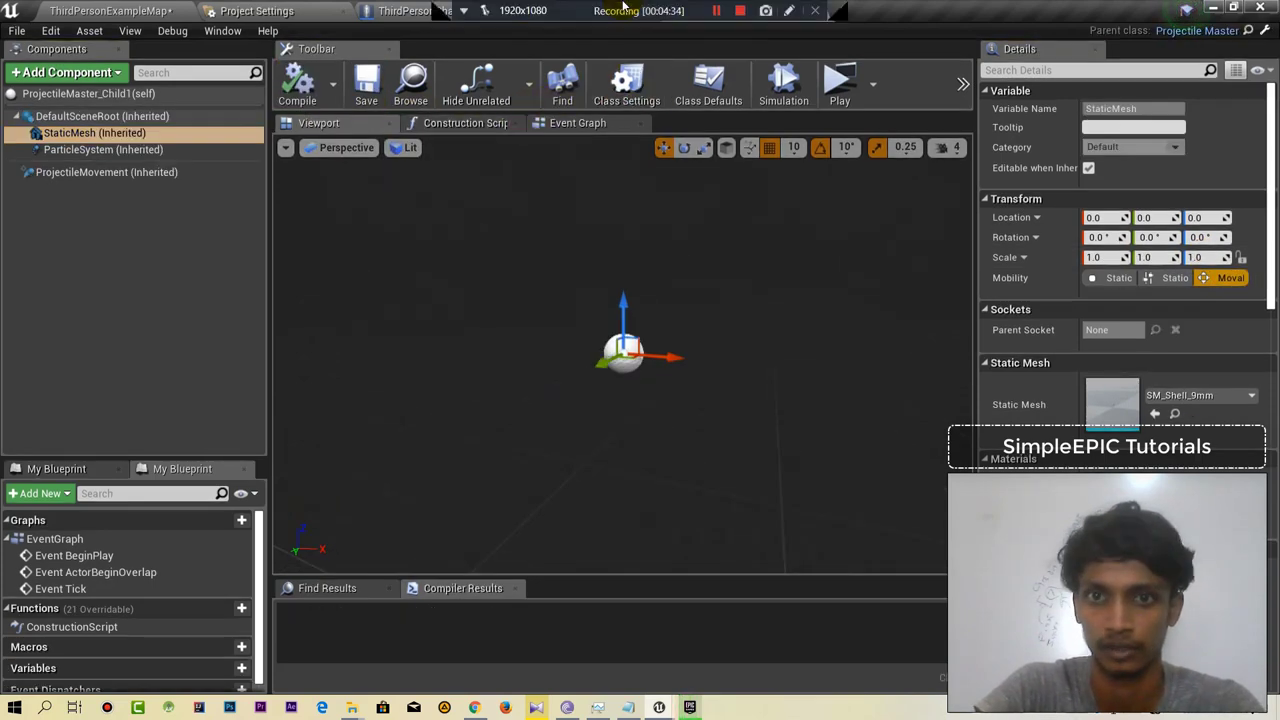
left_click(136, 224)
left_click(110, 150)
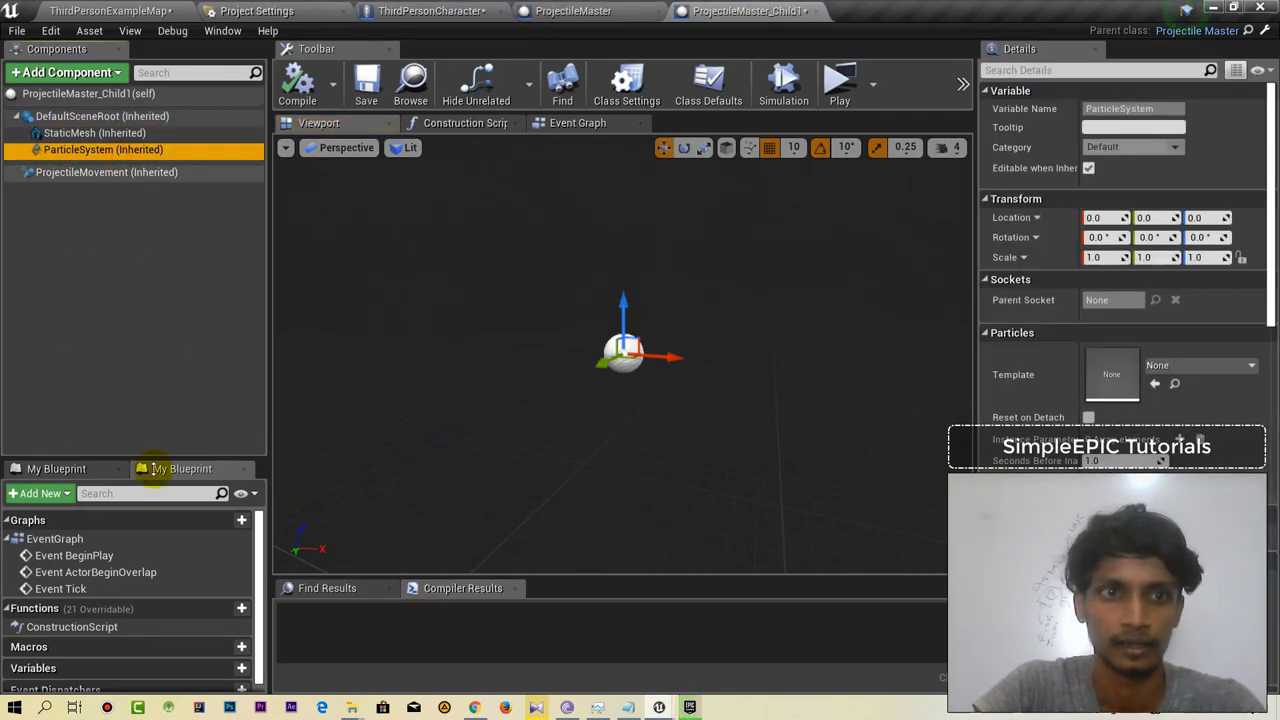
Return to the ThirdPersonExampleMap level editor after checking the Epic Games Launcher library.
left_click(103, 10)
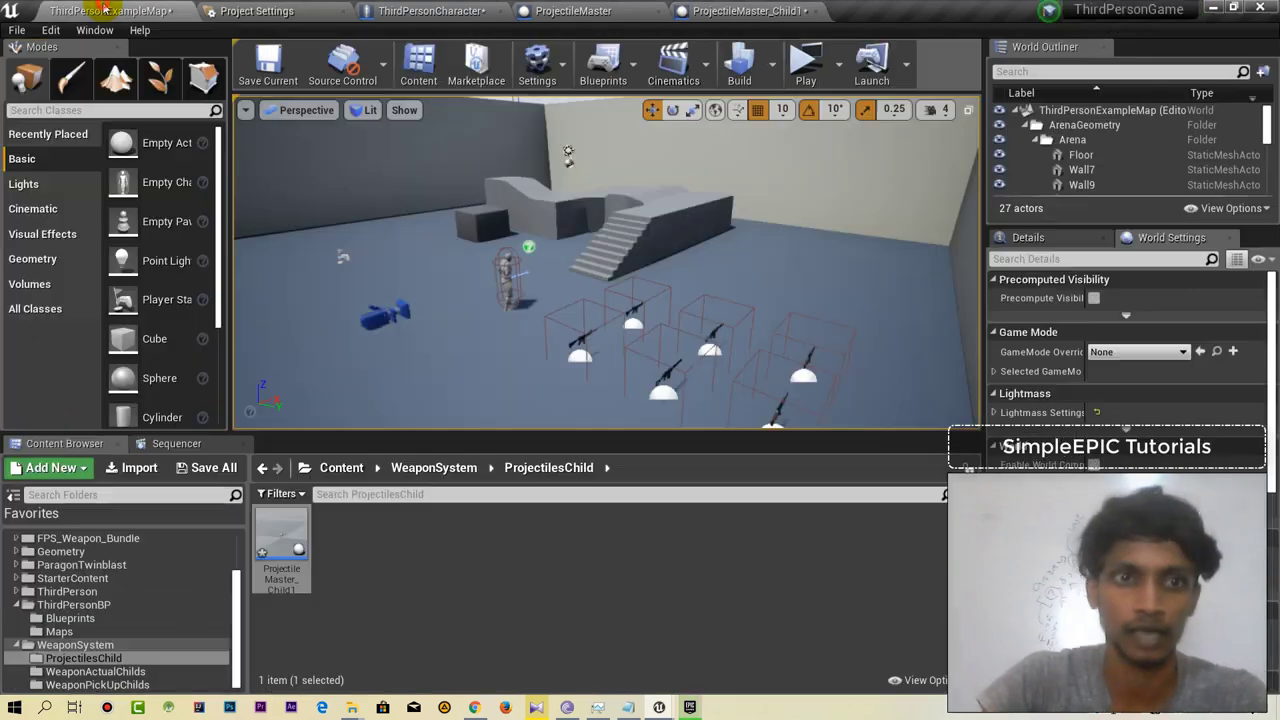
left_click(341, 467)
left_click(690, 707)
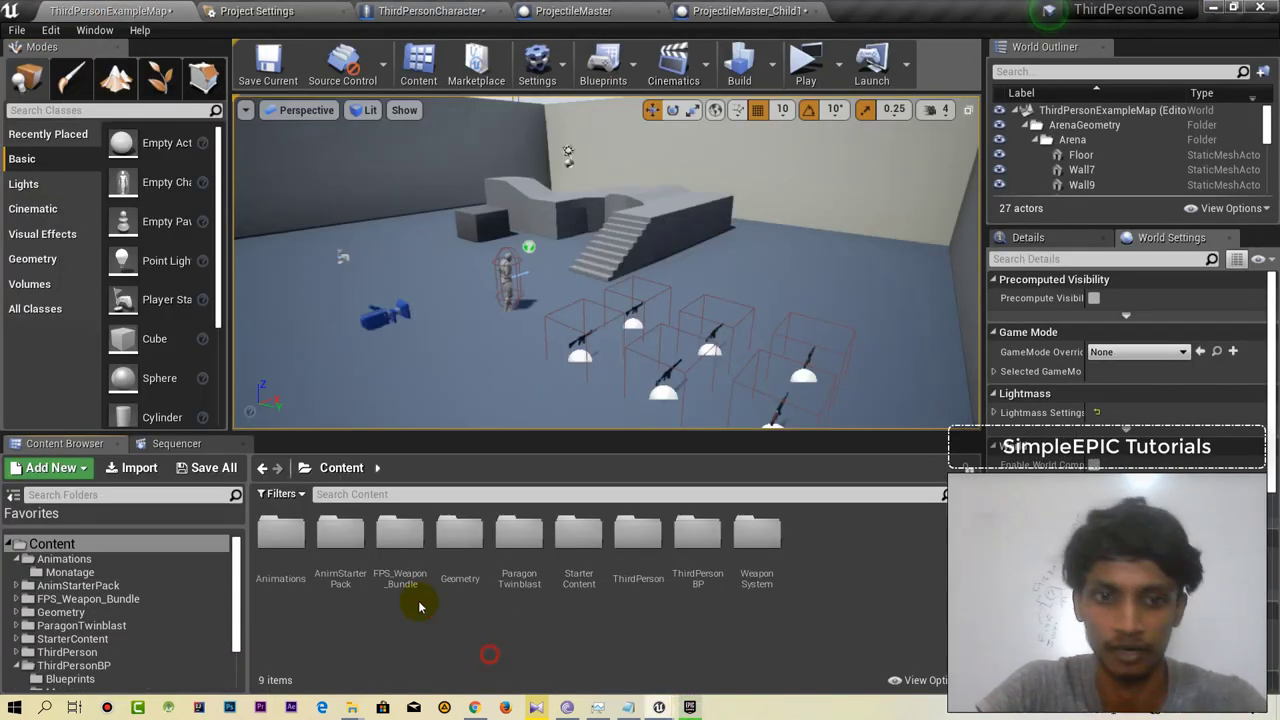
left_click(489, 609)
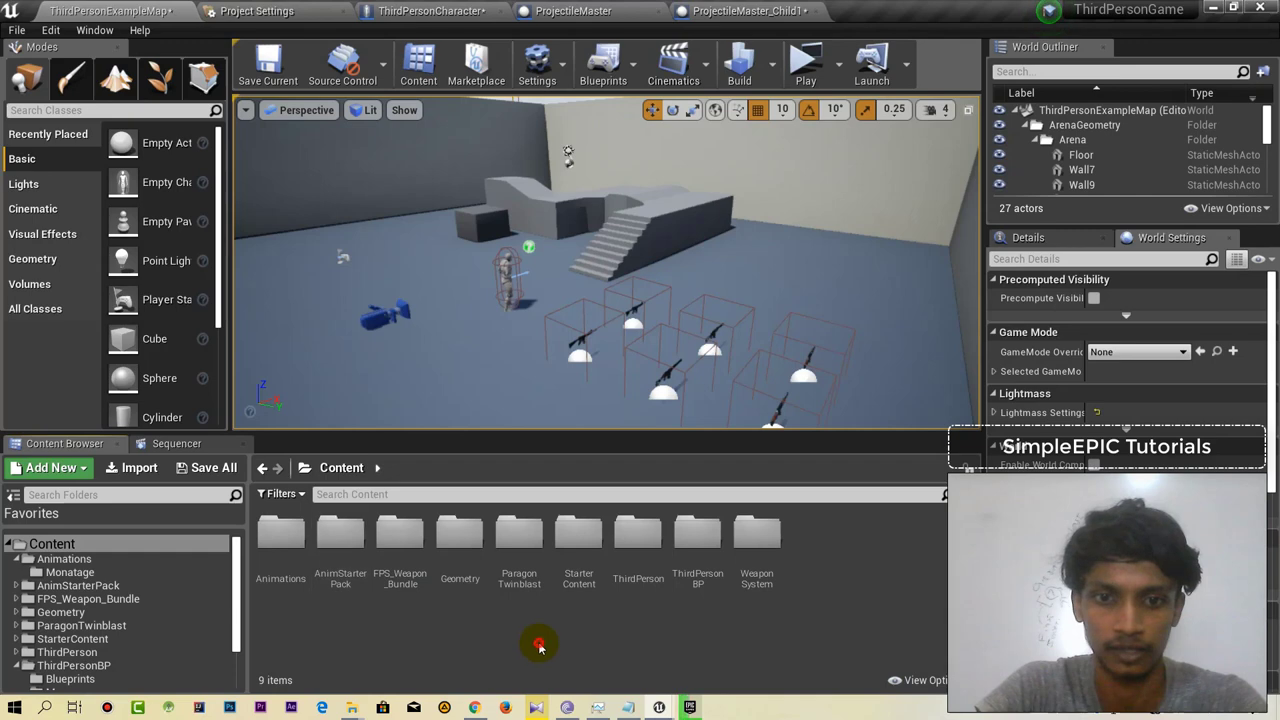
Browse ParagonTwinblast > Characters > Global, then return to the Content root folder.
double_click(528, 557)
double_click(279, 540)
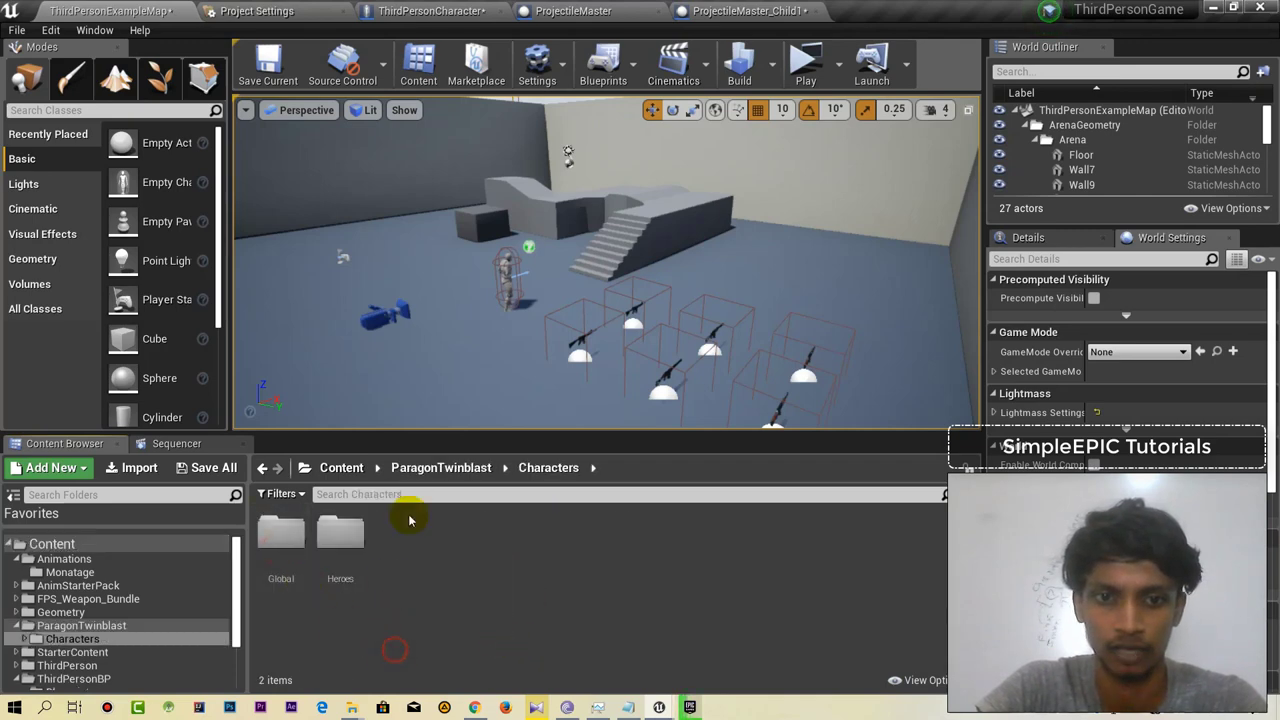
double_click(281, 535)
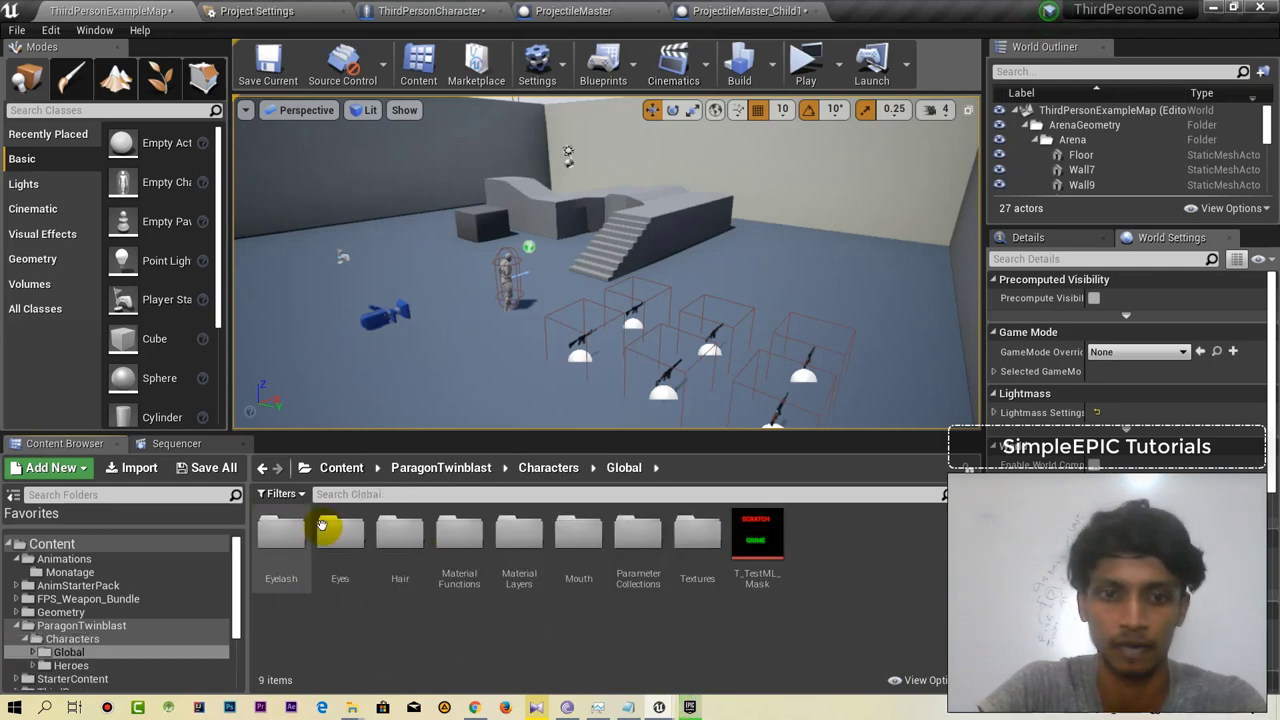
left_click(341, 467)
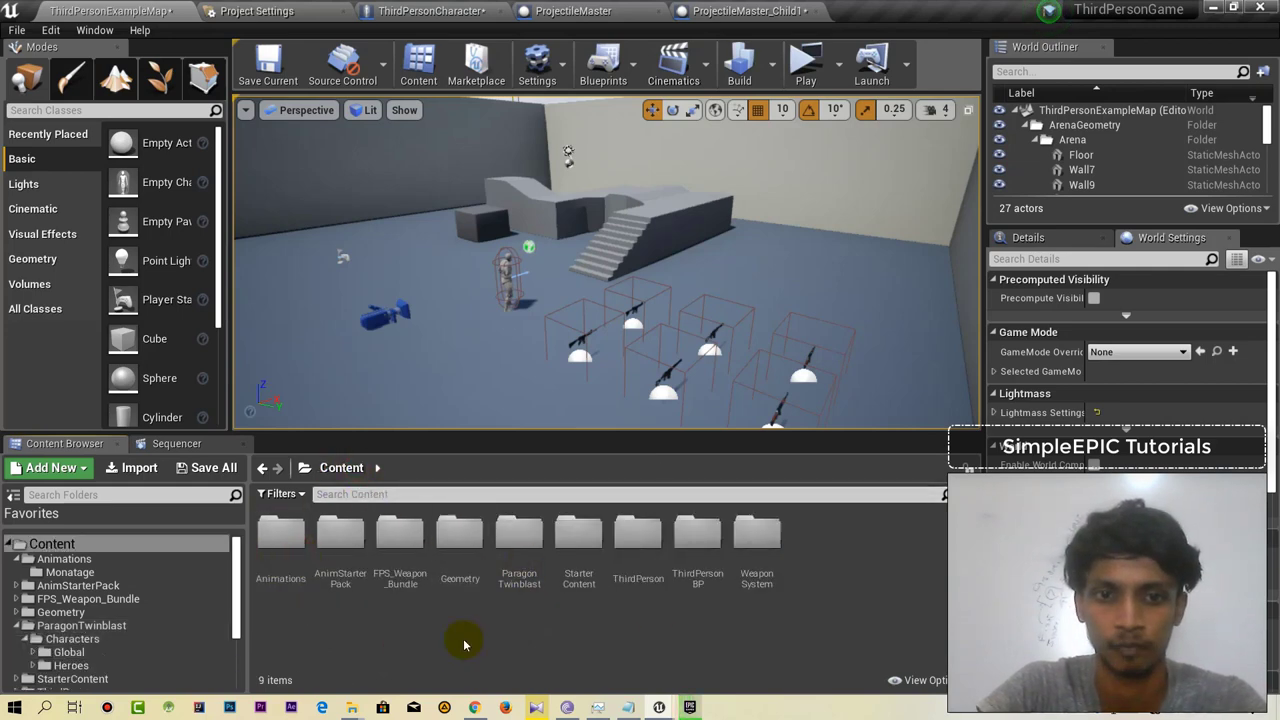
left_click(689, 707)
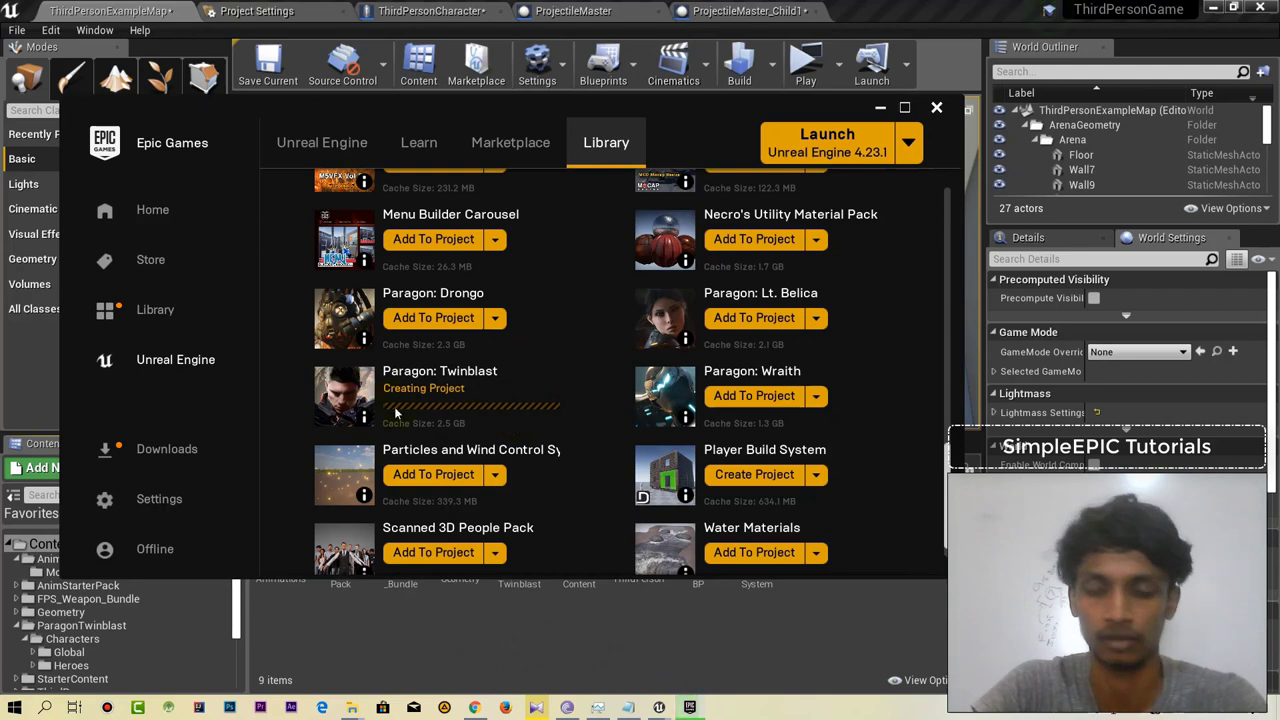
left_click(608, 640)
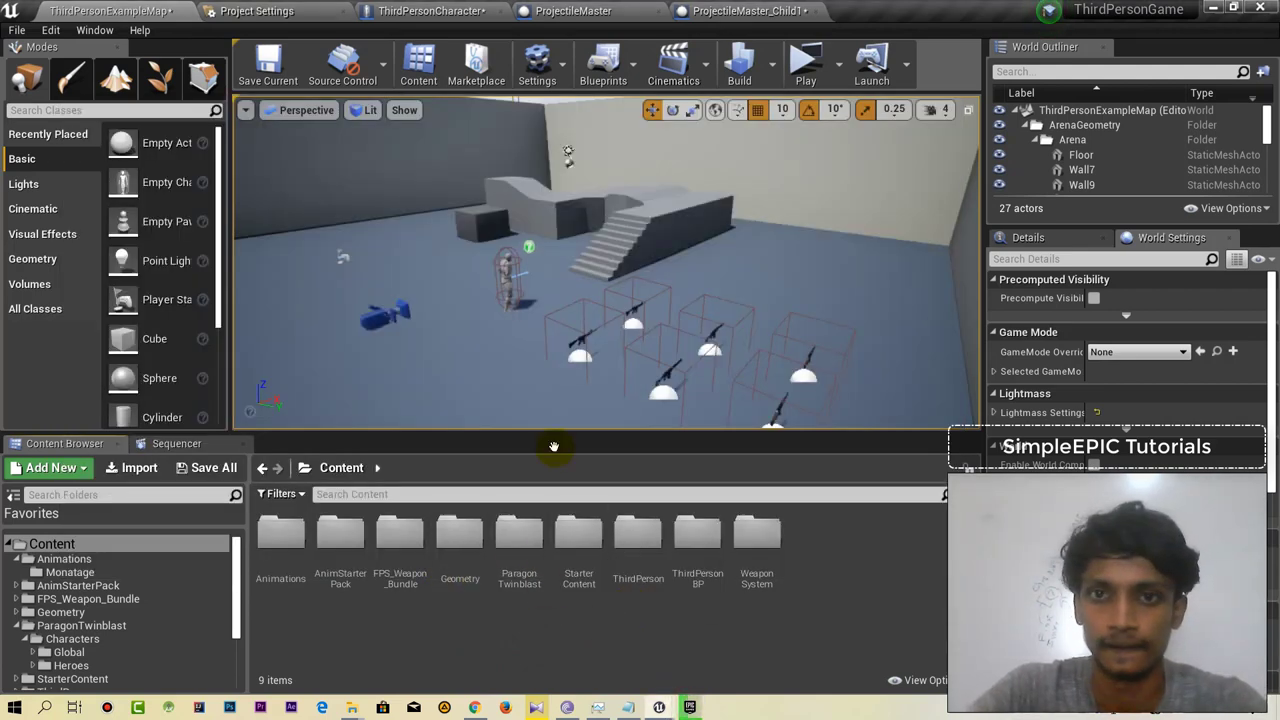
left_click(574, 627)
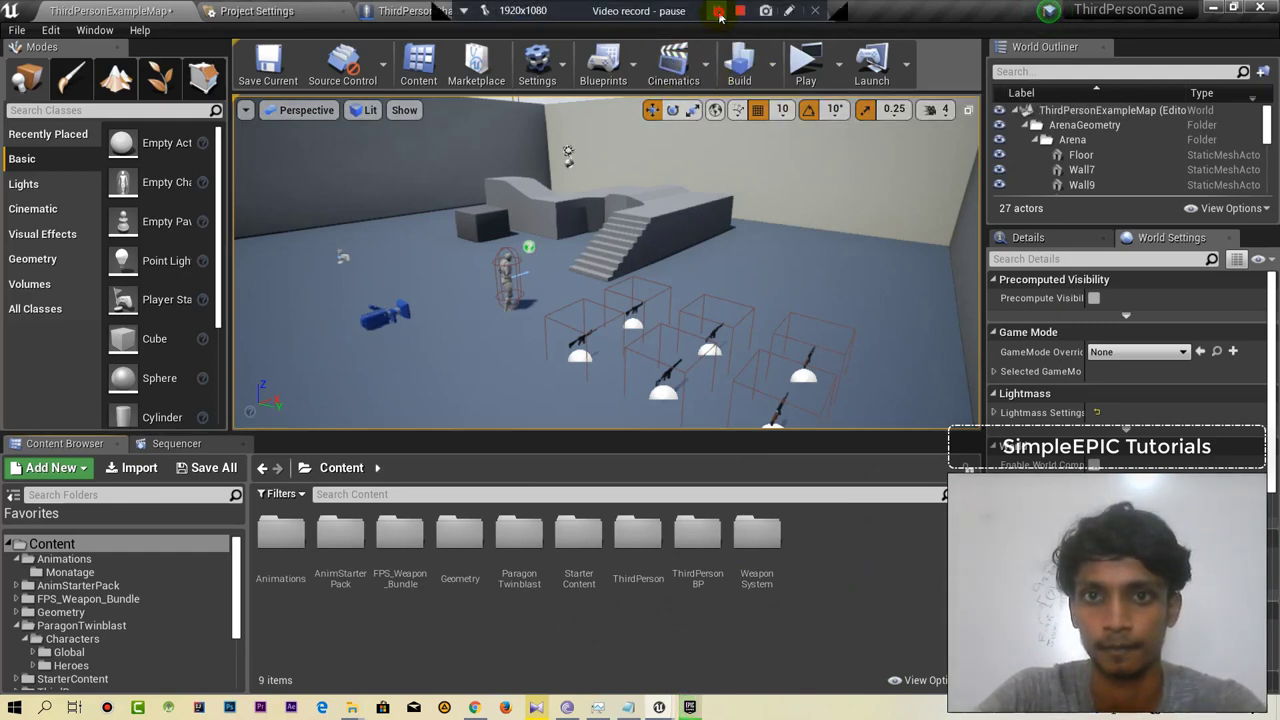
left_click(719, 12)
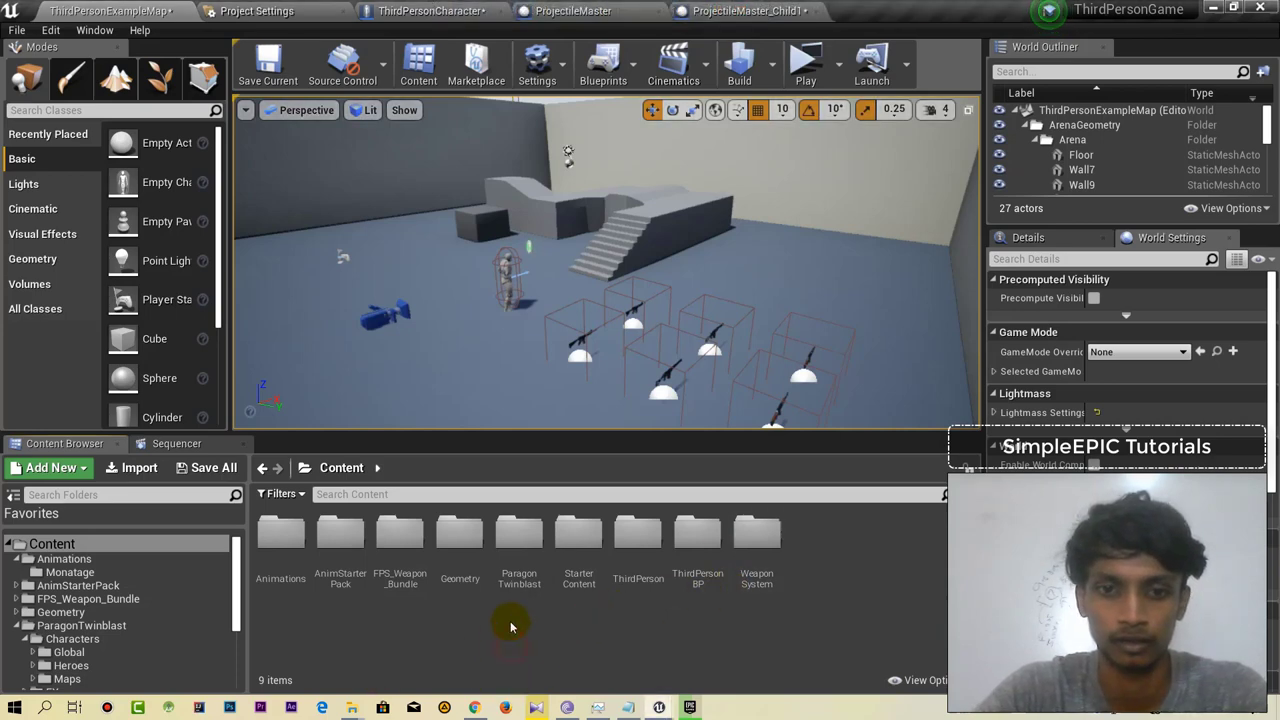
Browse ParagonTwinblast > FX > Particles > Abilities, look through Nitro's FX, and return to Abilities.
double_click(500, 583)
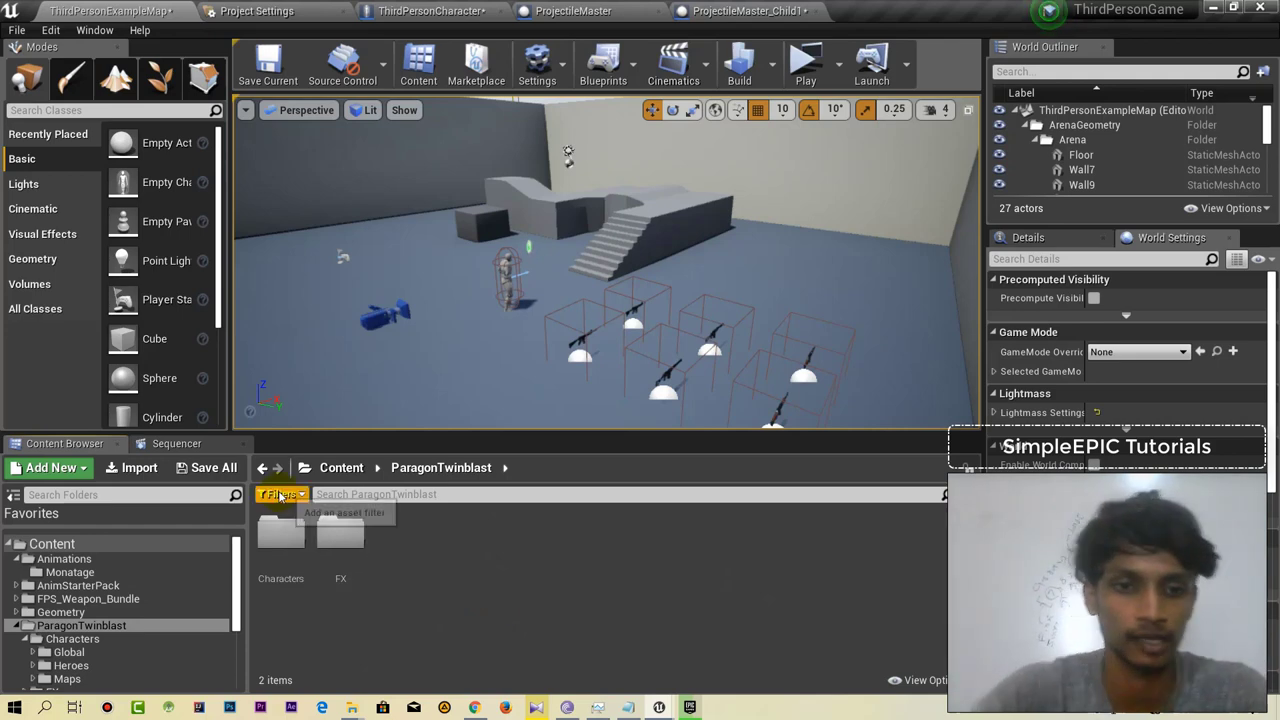
double_click(341, 537)
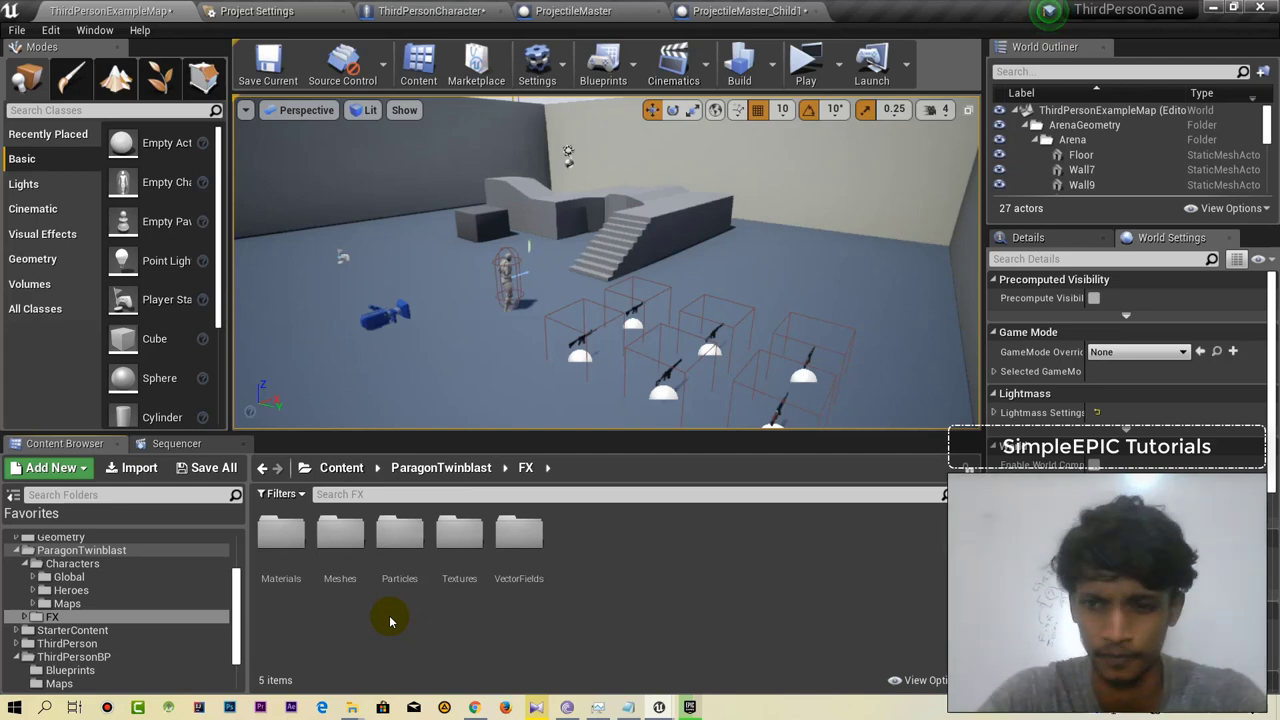
left_click_drag(458, 603, 423, 565)
double_click(404, 552)
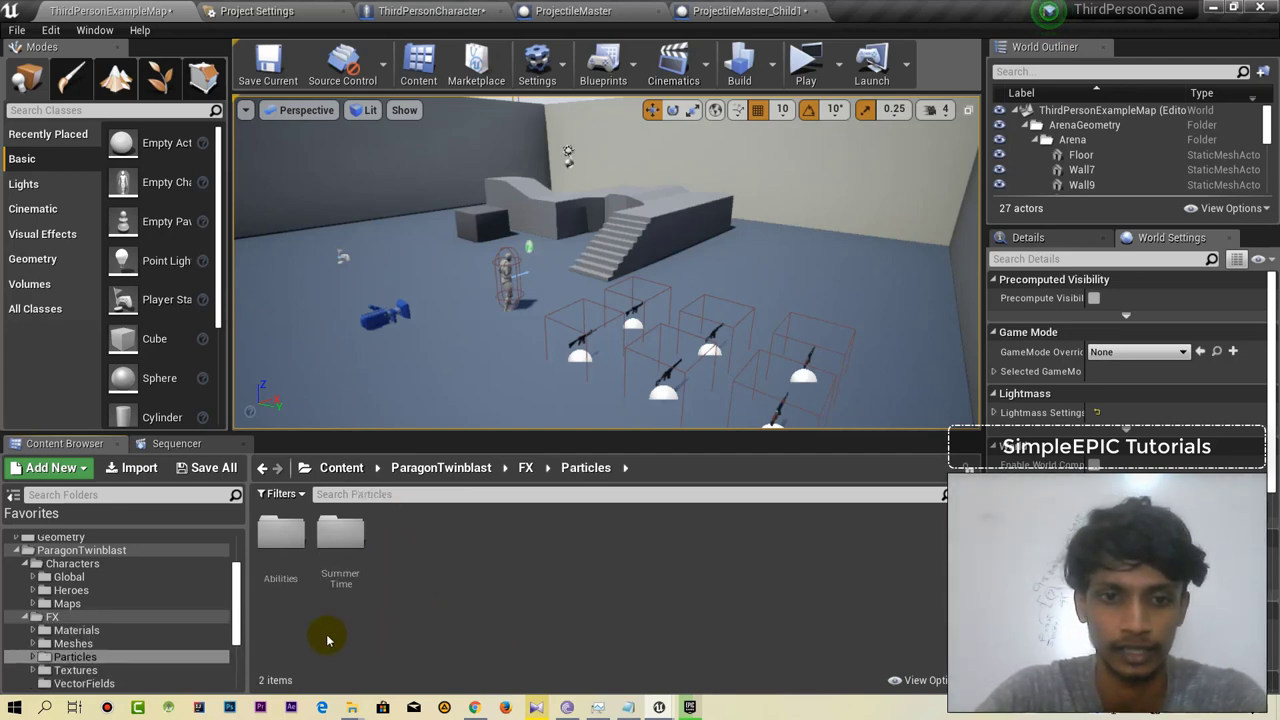
double_click(281, 535)
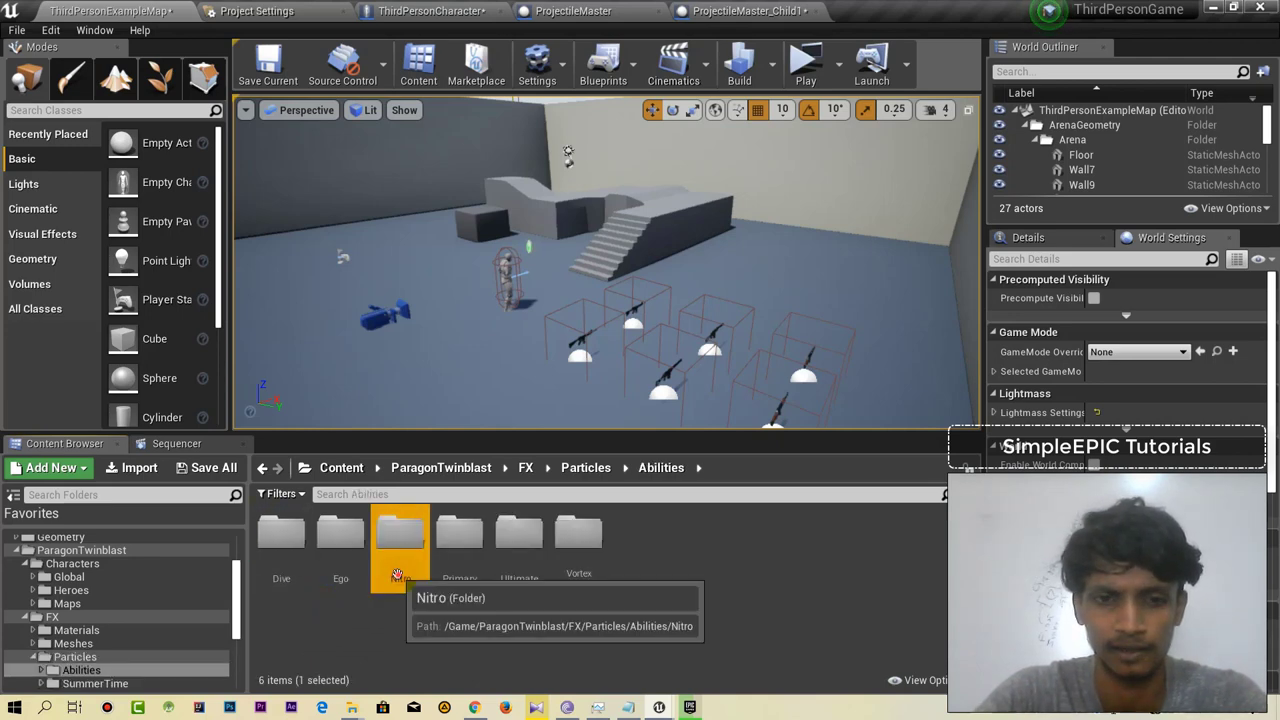
double_click(400, 538)
double_click(281, 535)
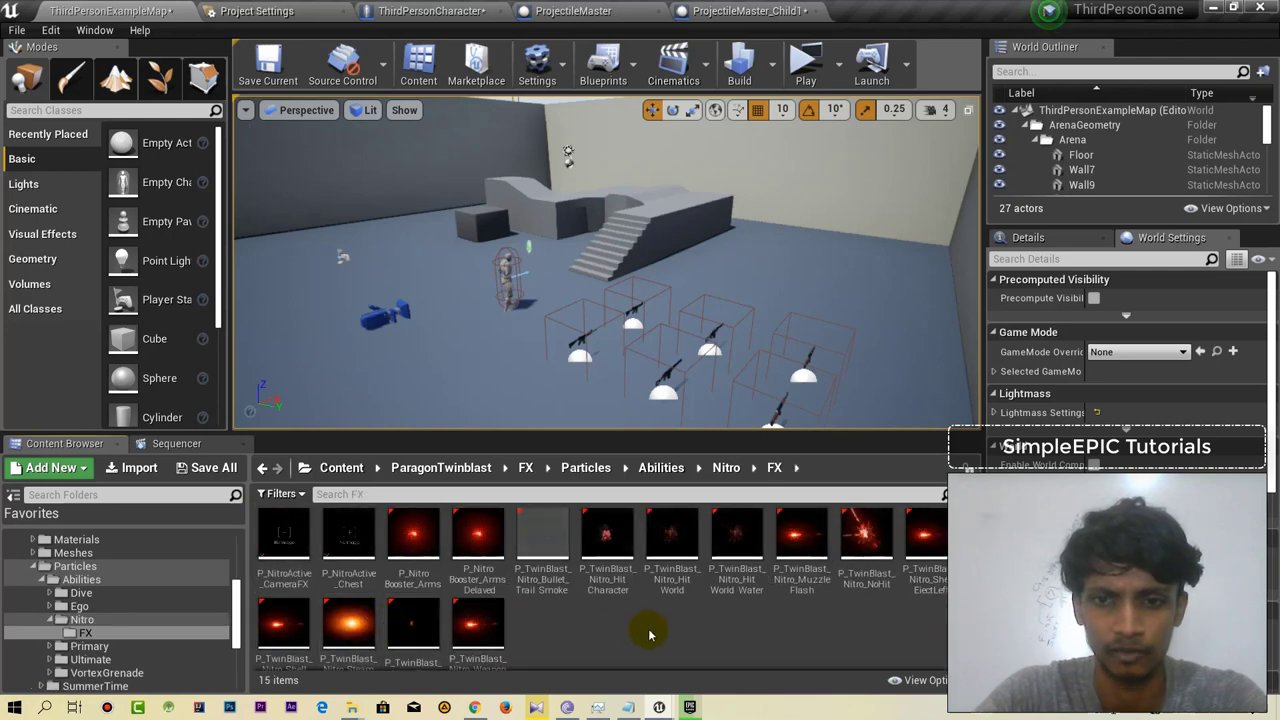
scroll(652, 638, "down", 1)
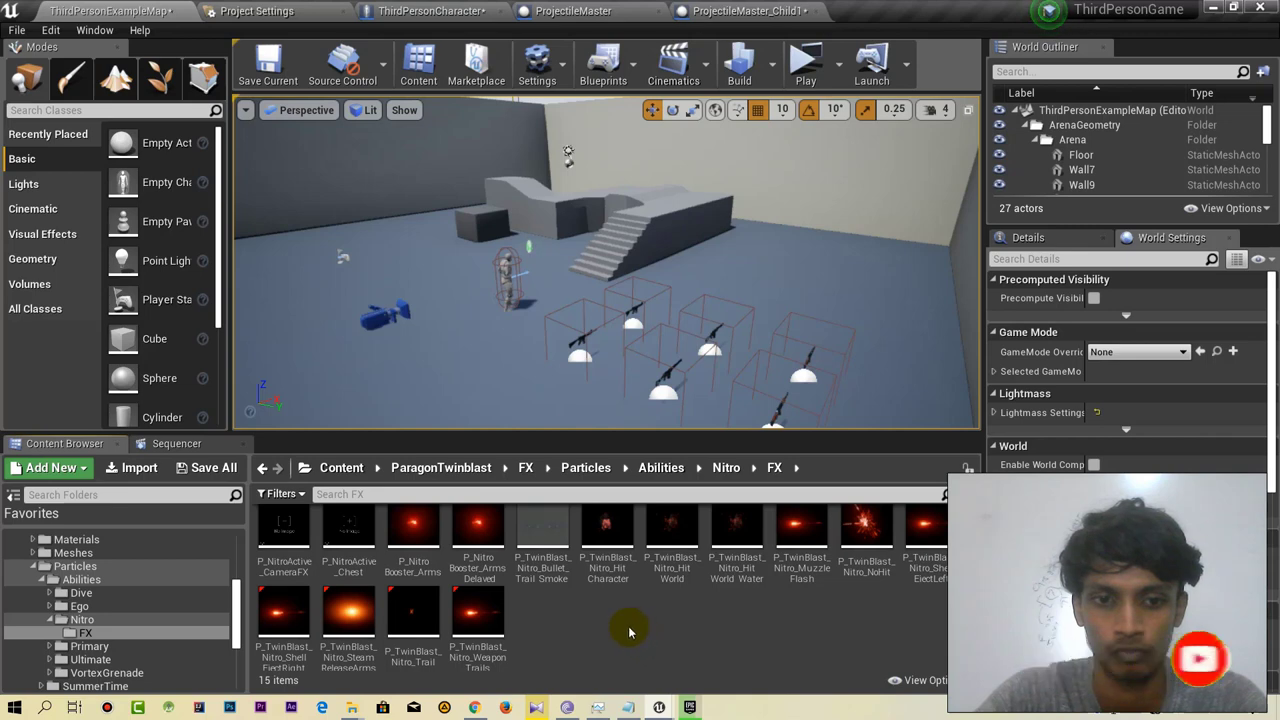
left_click(726, 468)
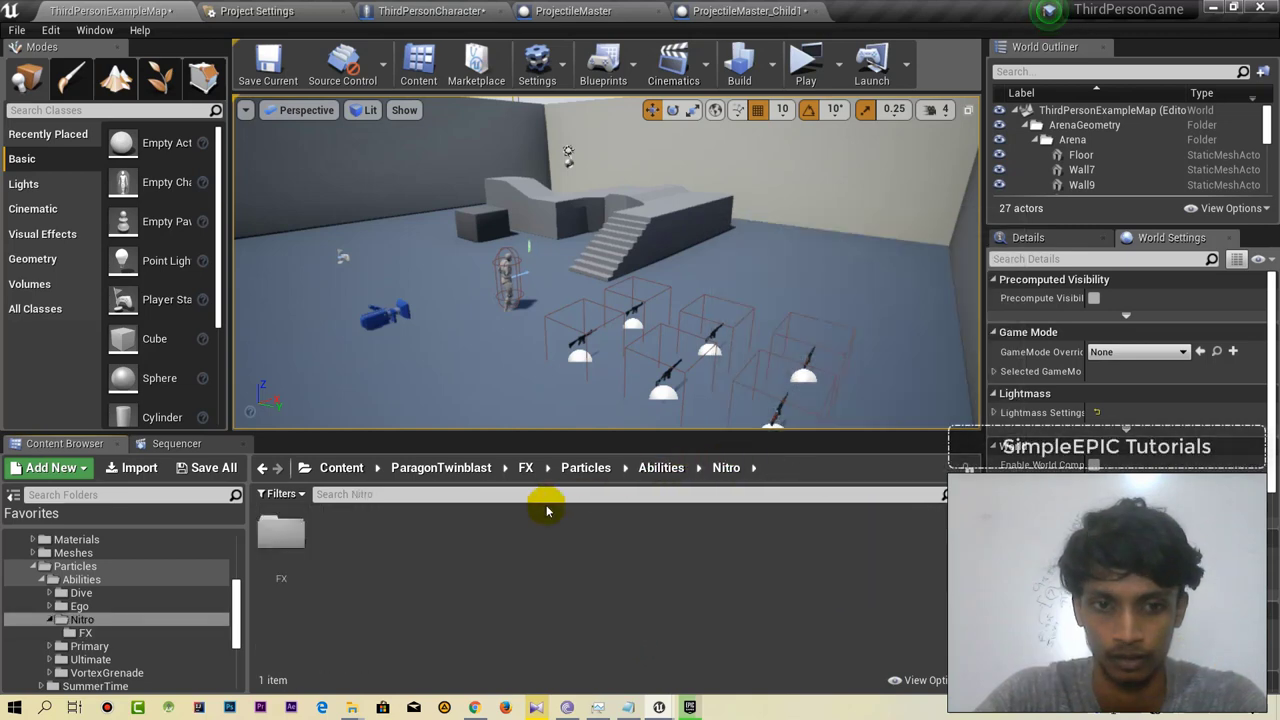
left_click(657, 468)
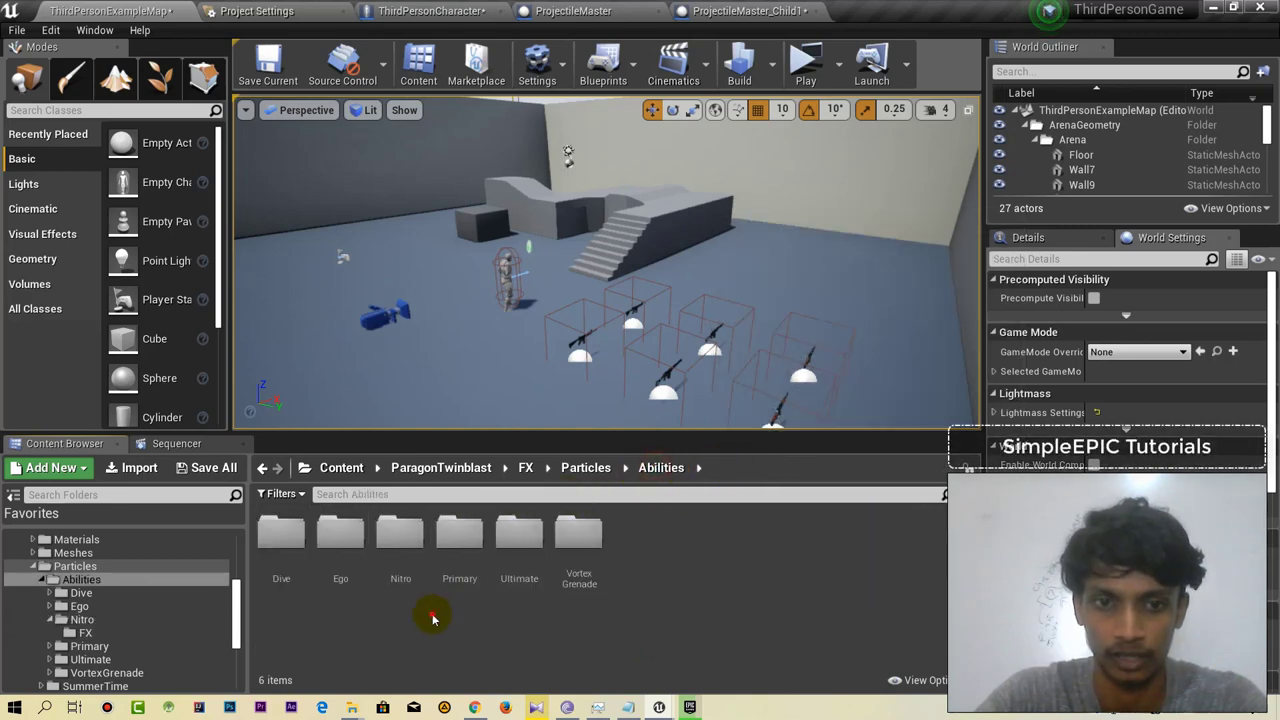
Open Primary > FX and preview P_TwinBlast_Primary_MuzzleFlash, then close its editor.
double_click(459, 540)
double_click(280, 545)
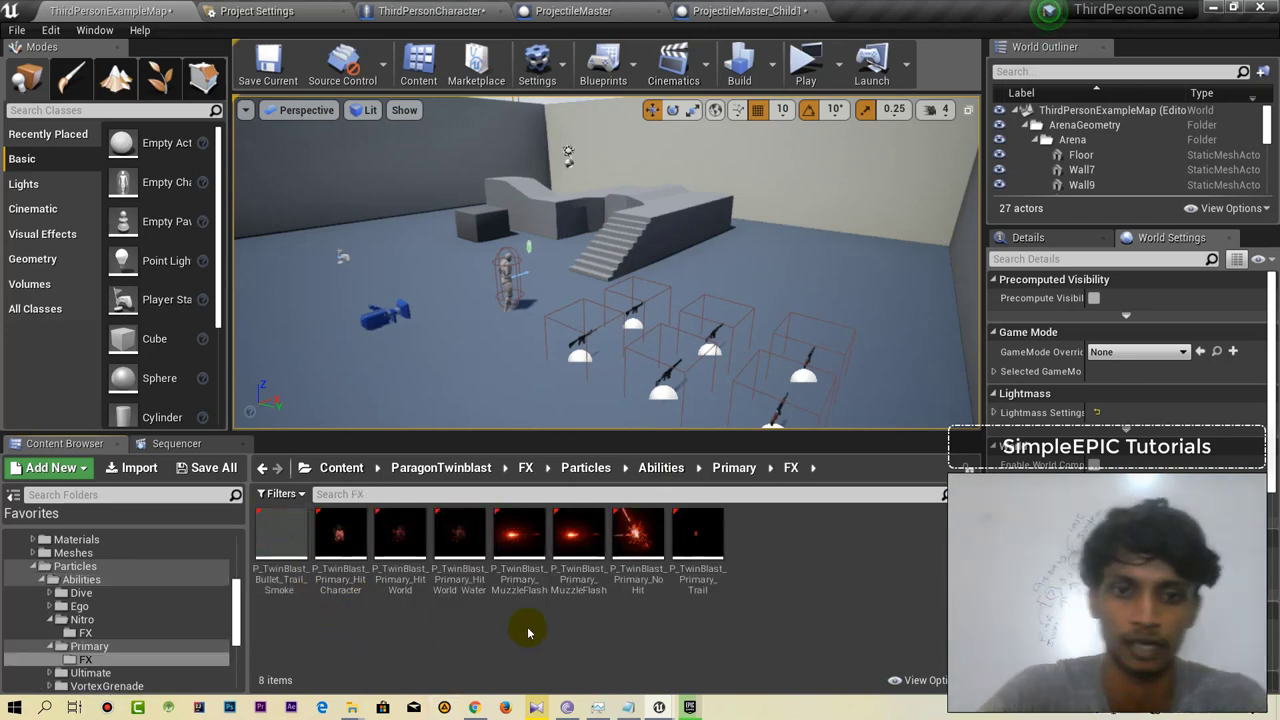
left_click(510, 528)
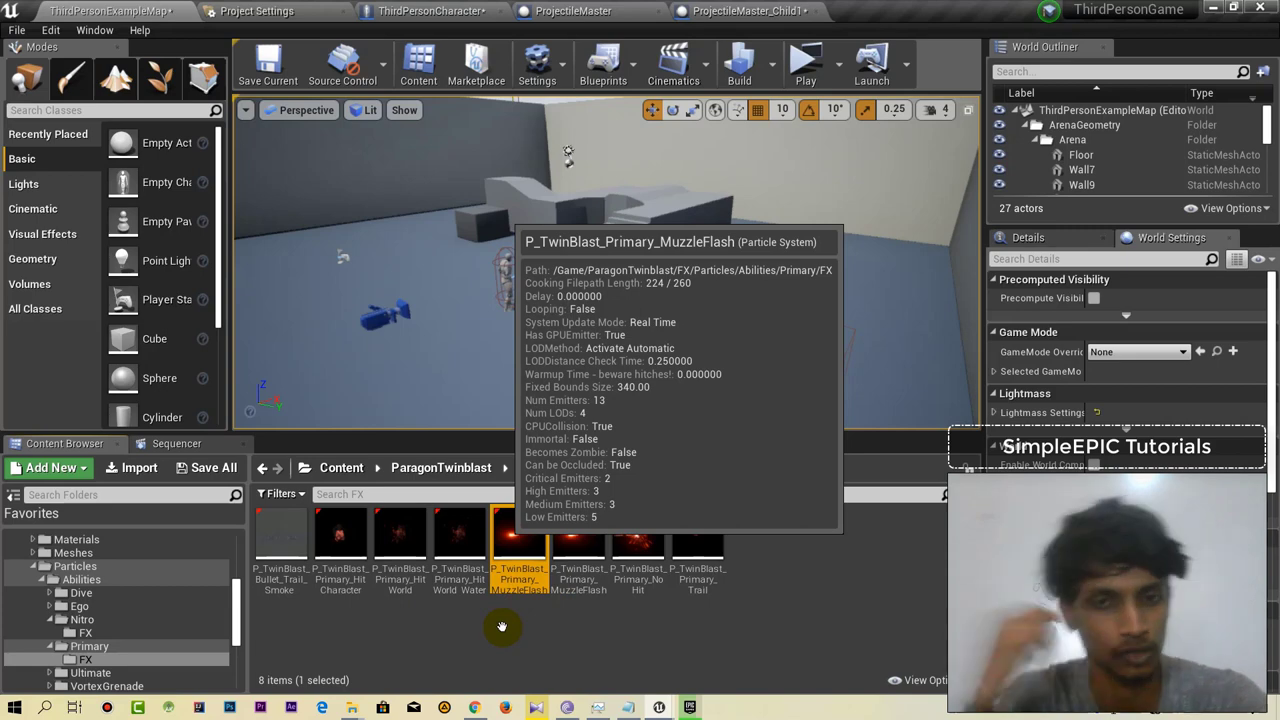
key("Return")
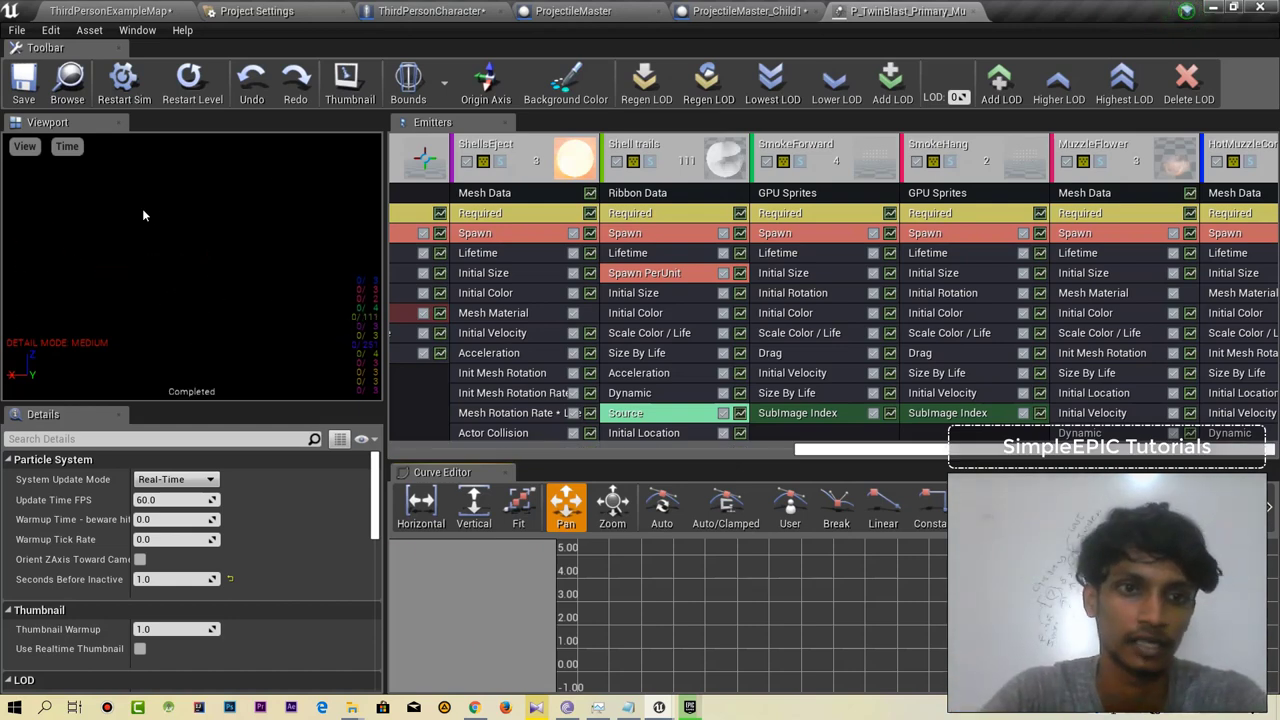
left_click(962, 11)
left_click(97, 8)
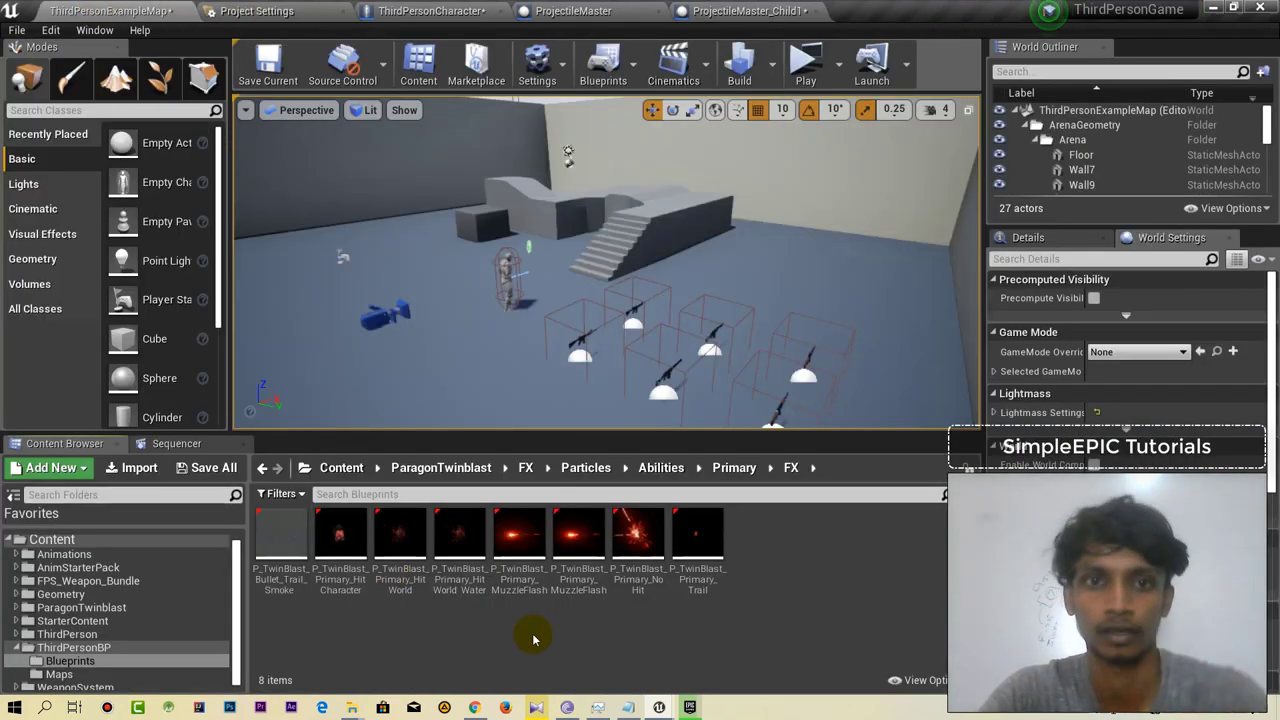
Add a custom event named PrimaryFireMuzzelFlash to the ThirdPersonCharacter Event Graph.
left_click(412, 14)
mouse_move(742, 320)
right_mouse_down()
mouse_move(601, 354)
mouse_move(378, 367)
right_mouse_up()
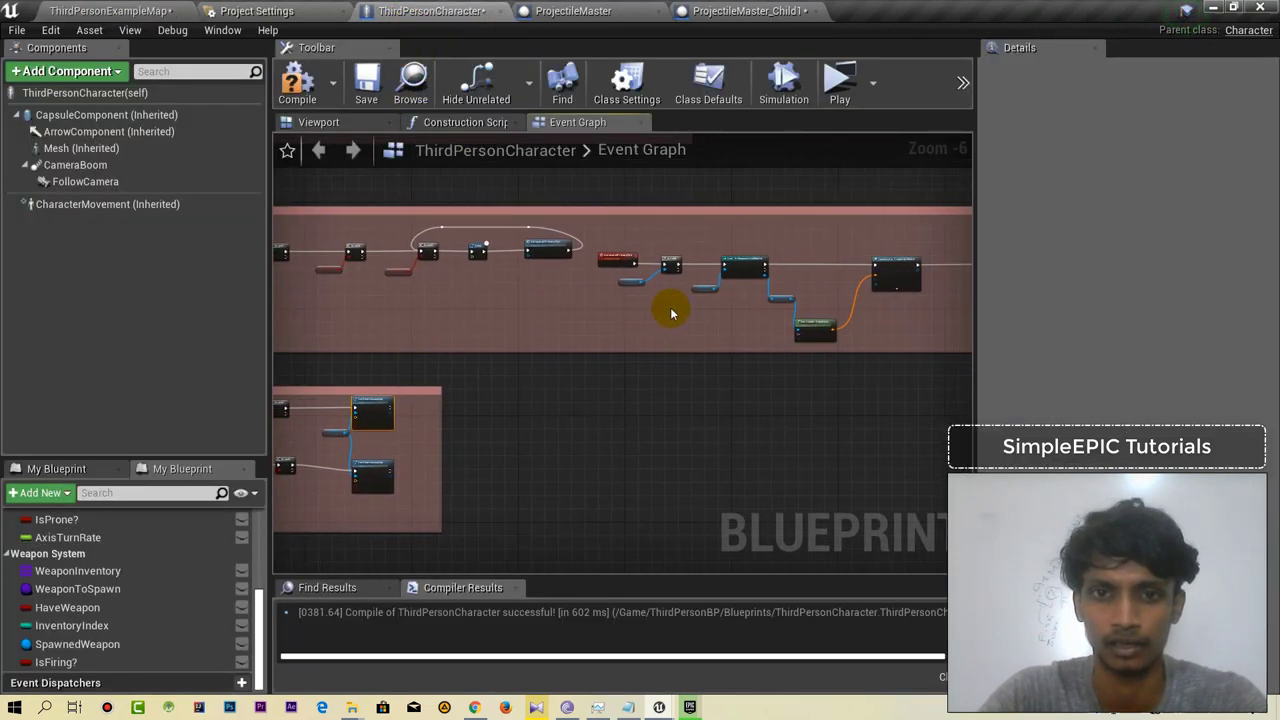
right_click_drag(677, 366, 613, 389)
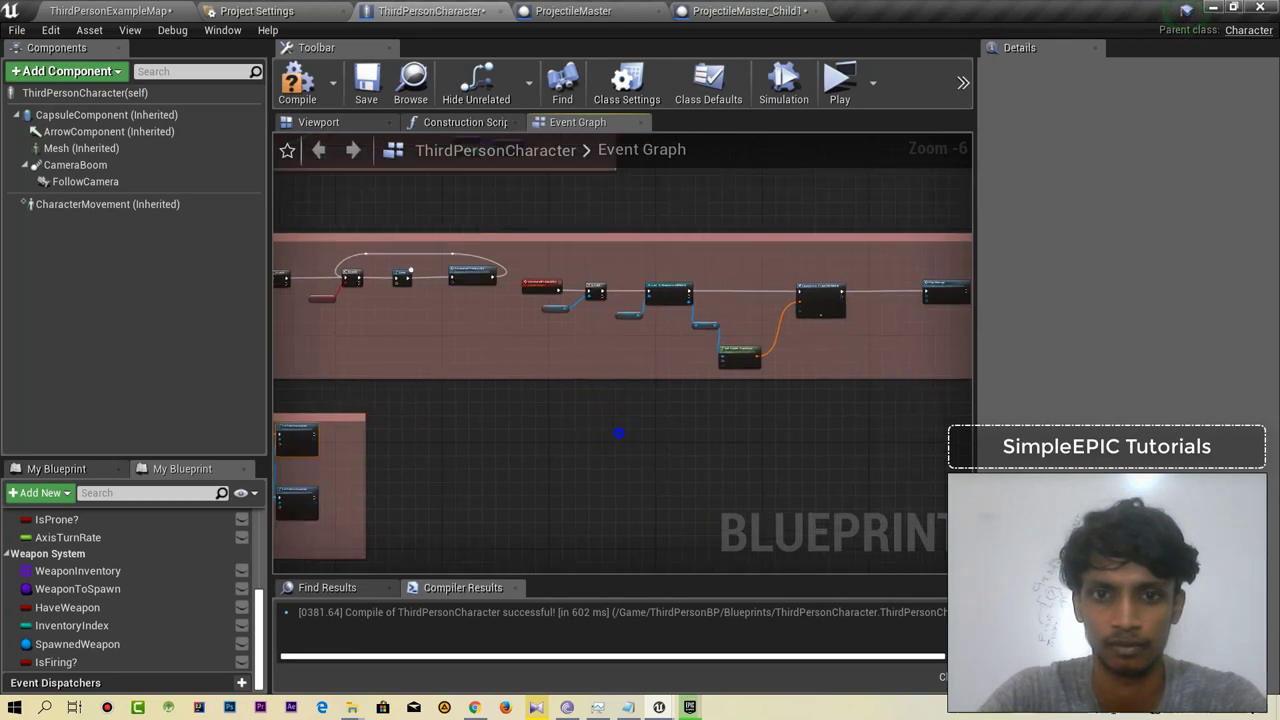
right_click_drag(619, 433, 597, 336)
scroll(544, 339, "up", 5)
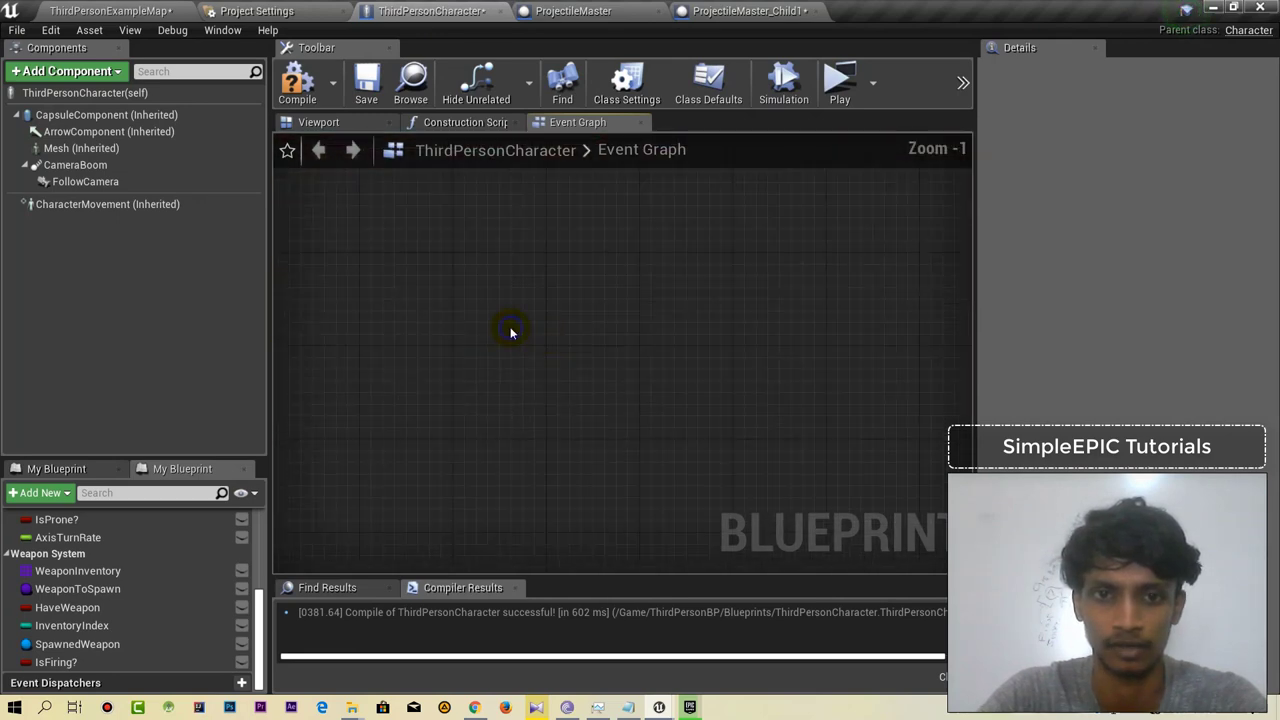
right_click(510, 333)
key("Return")
type("PrimaryFireMuzzleFlash")
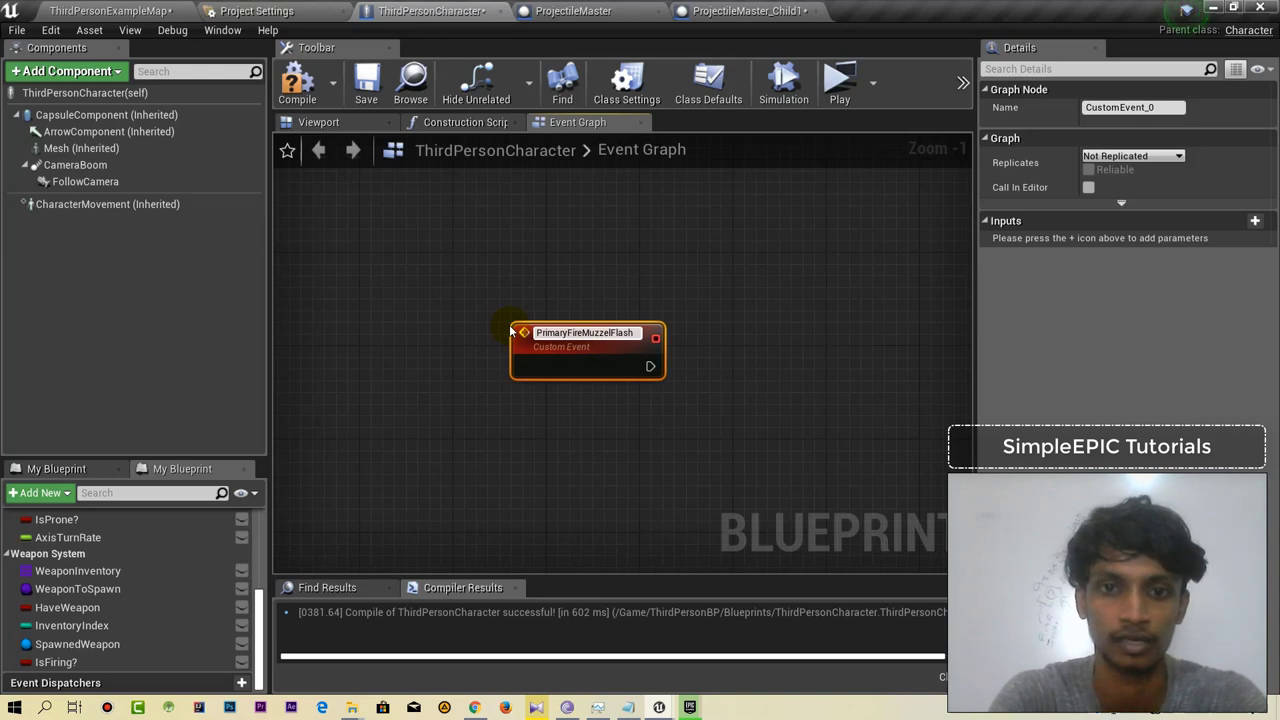
key("Return")
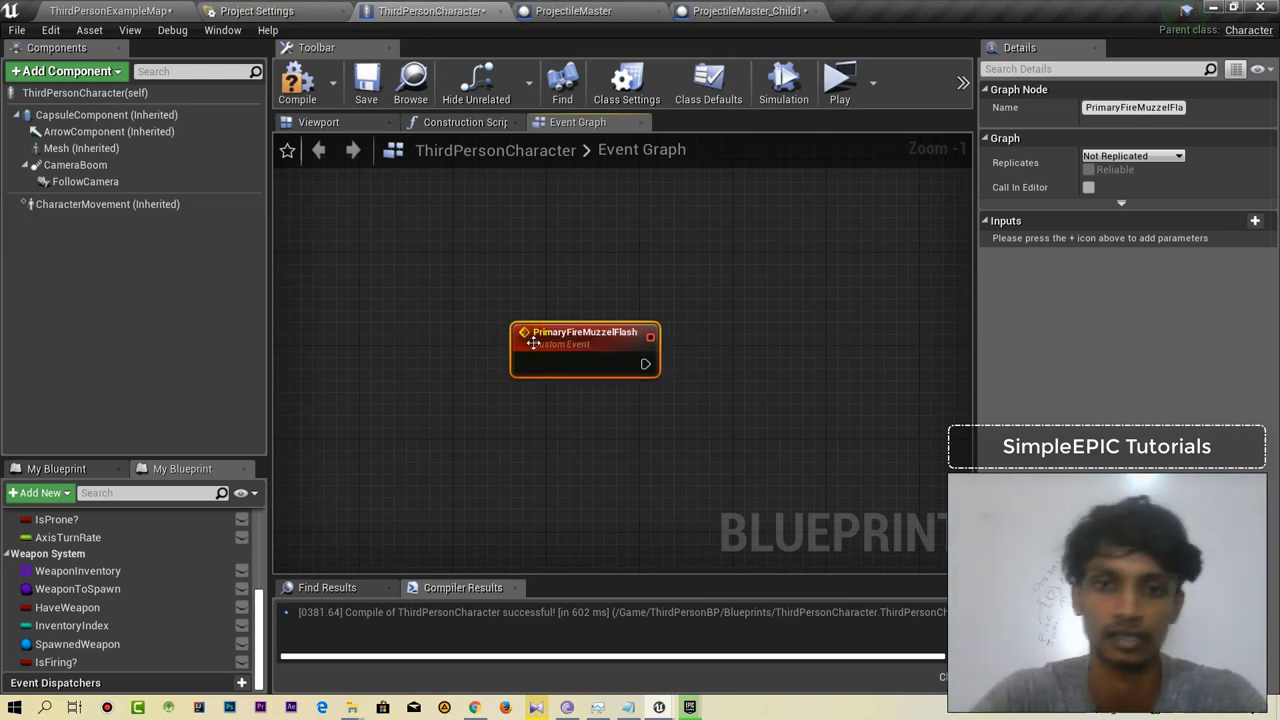
Move the event node up-left, then search 'spawn emit' from its execution output.
left_click_drag(533, 343, 443, 288)
left_click(589, 394)
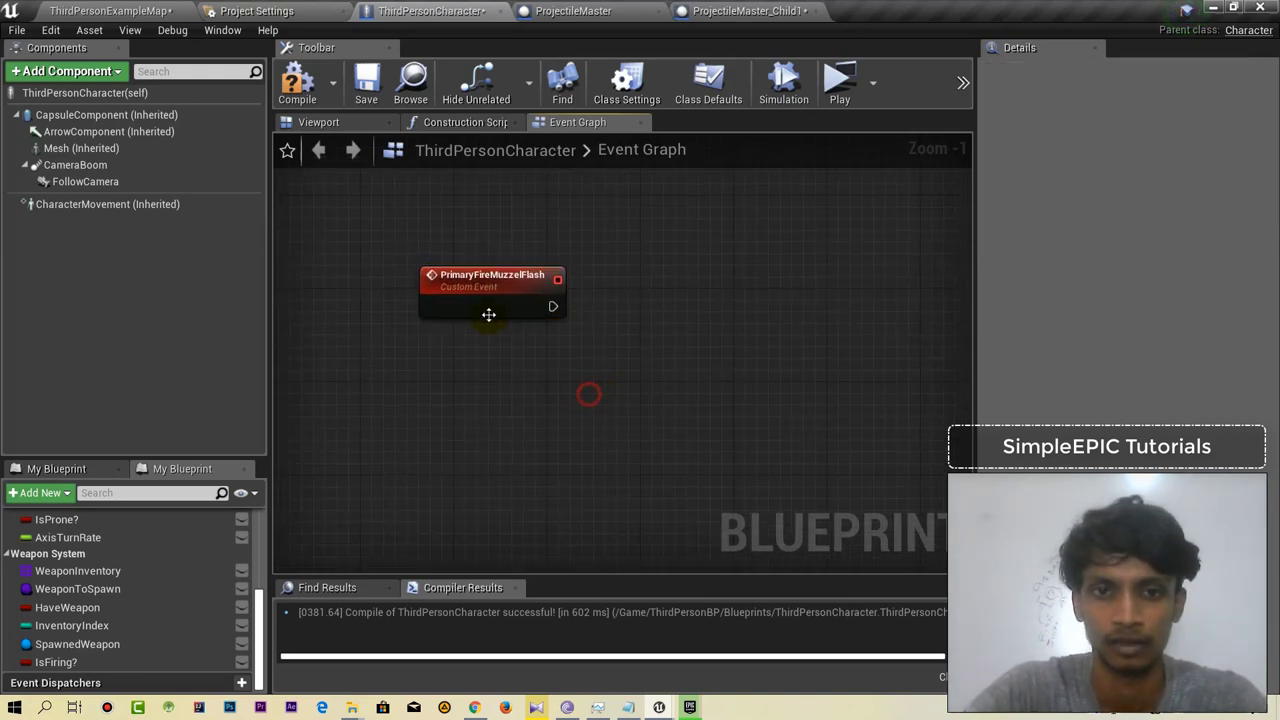
left_click(488, 314)
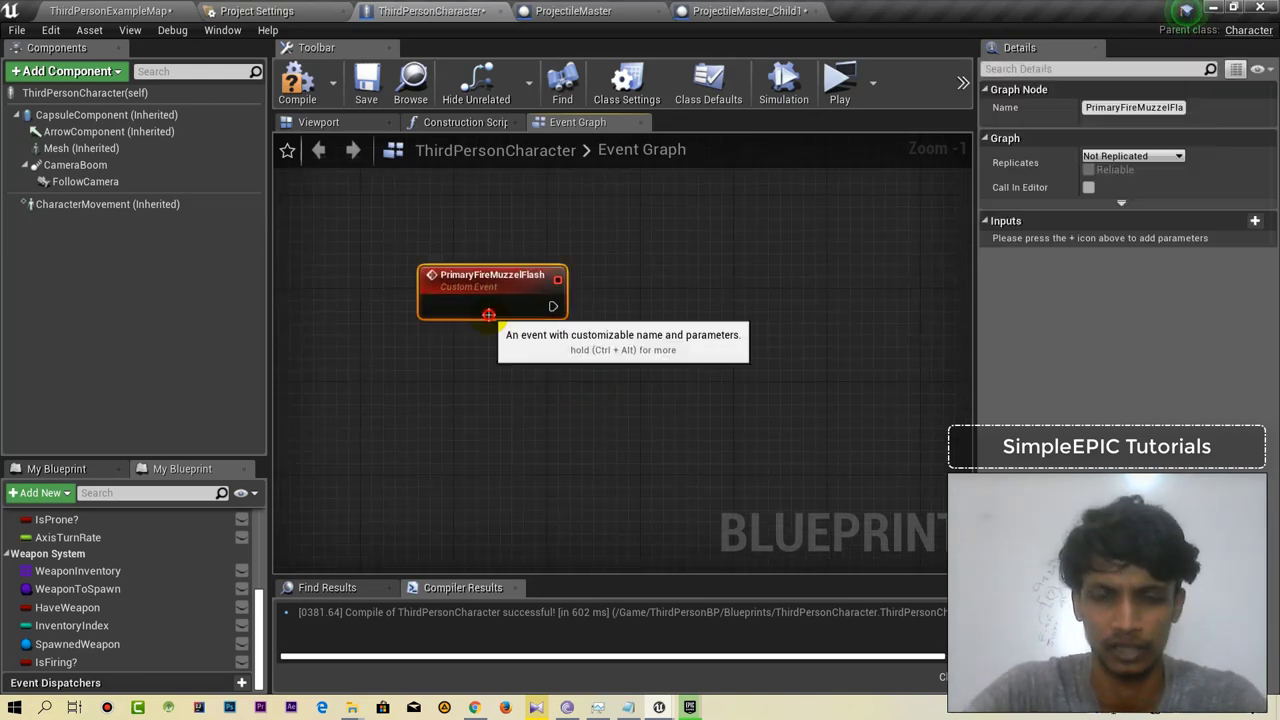
left_click(581, 396)
left_click_drag(530, 290, 505, 262)
left_click(583, 323)
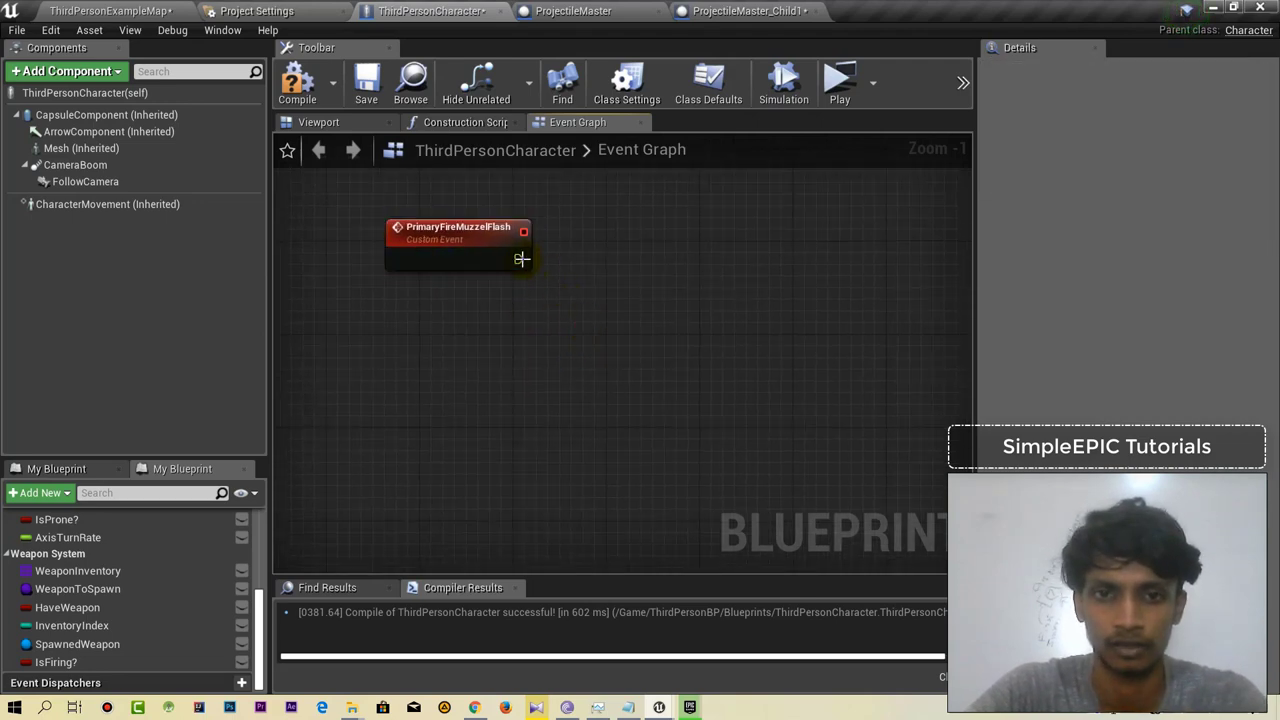
left_click_drag(632, 262, 633, 262)
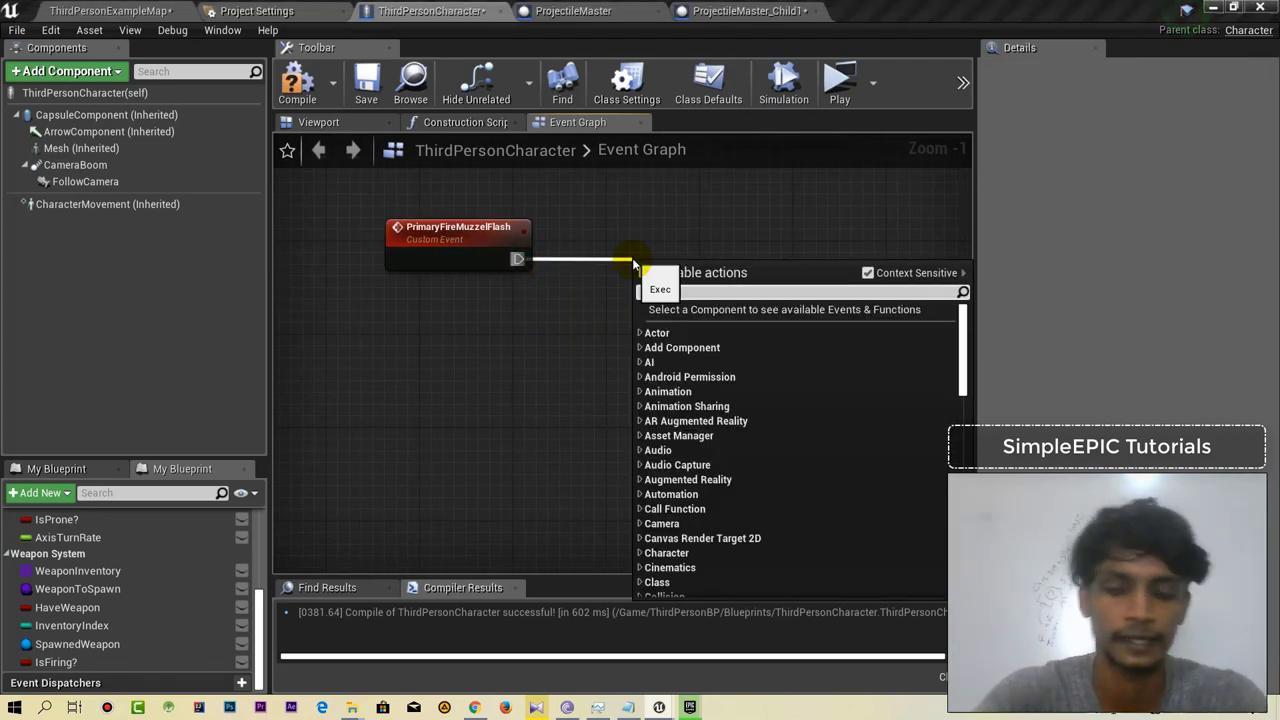
type("spawn")
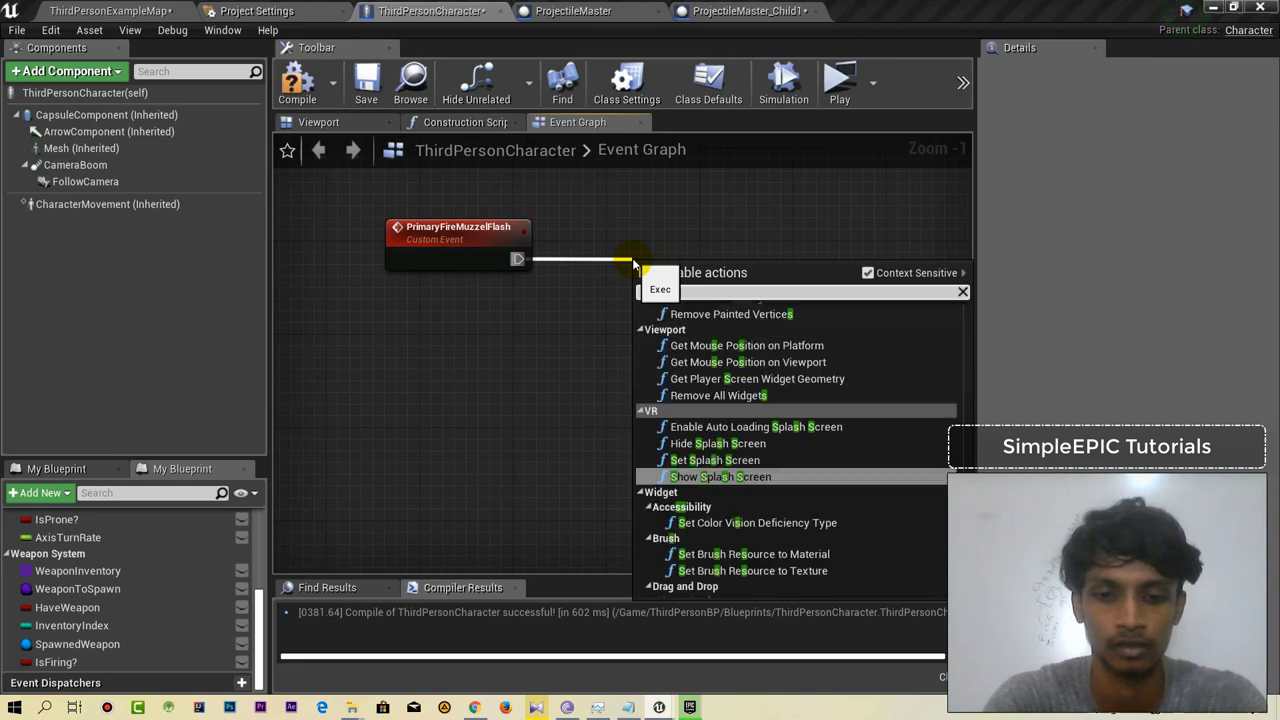
type(" emit")
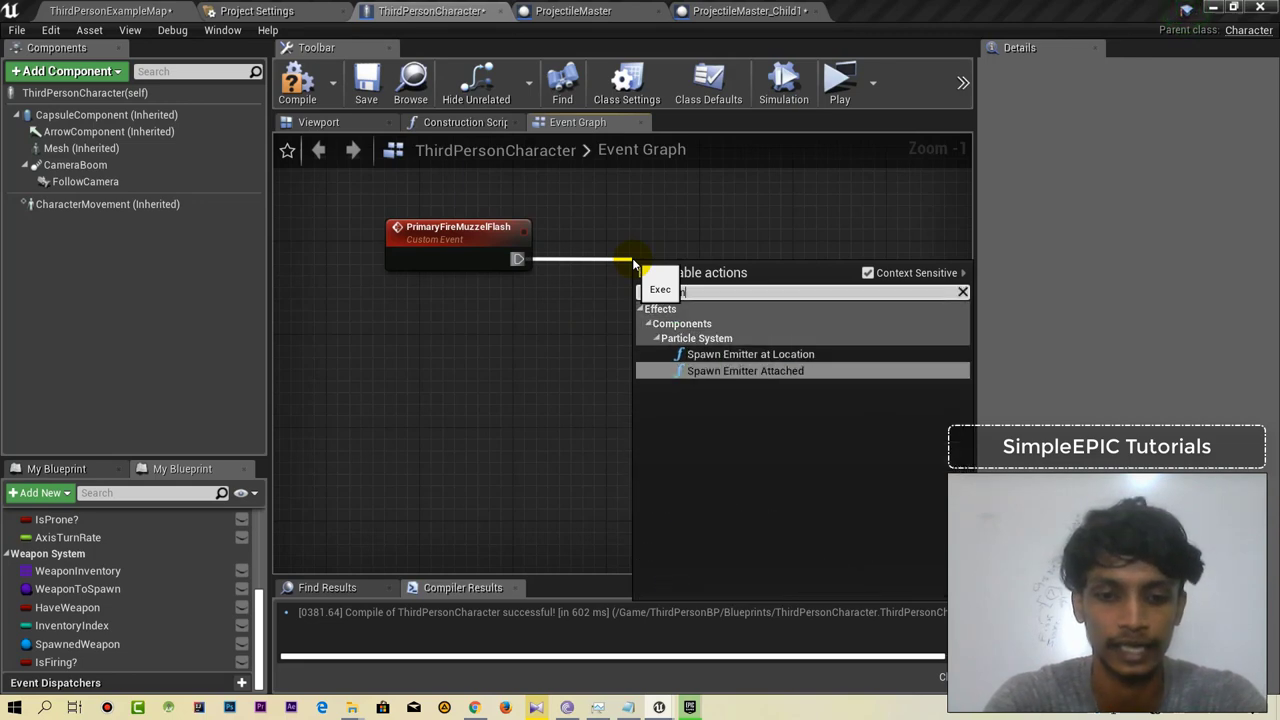
Add a Spawn Emitter at Location node and move it far to the right.
key("Up")
key("Return")
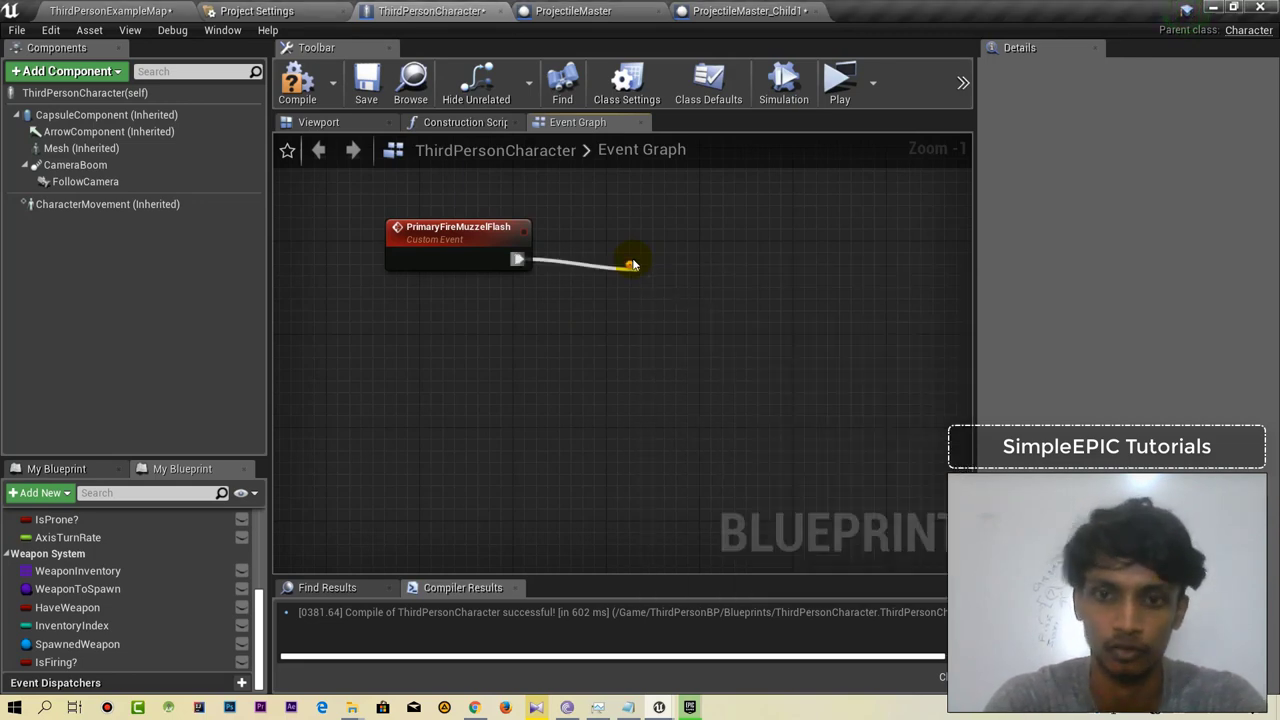
mouse_move(746, 277)
left_mouse_down()
mouse_move(853, 262)
mouse_move(855, 250)
left_mouse_up()
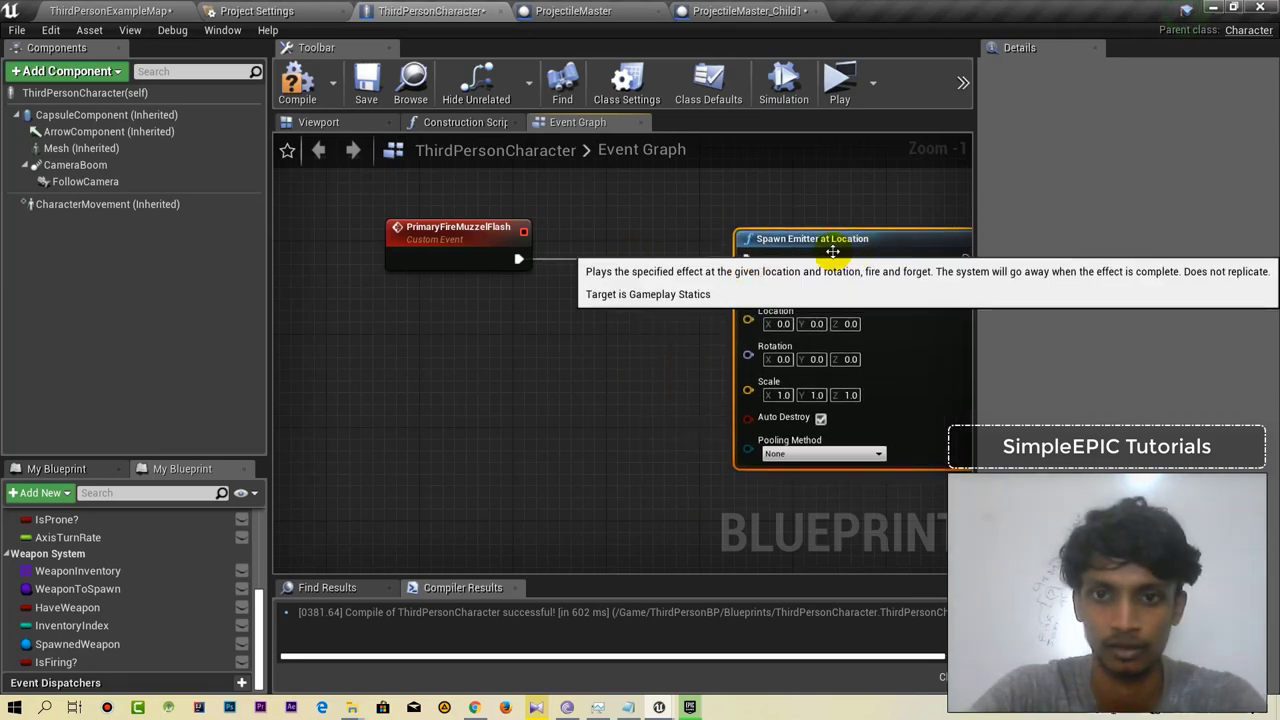
left_click(668, 207)
right_click_drag(640, 353, 622, 314)
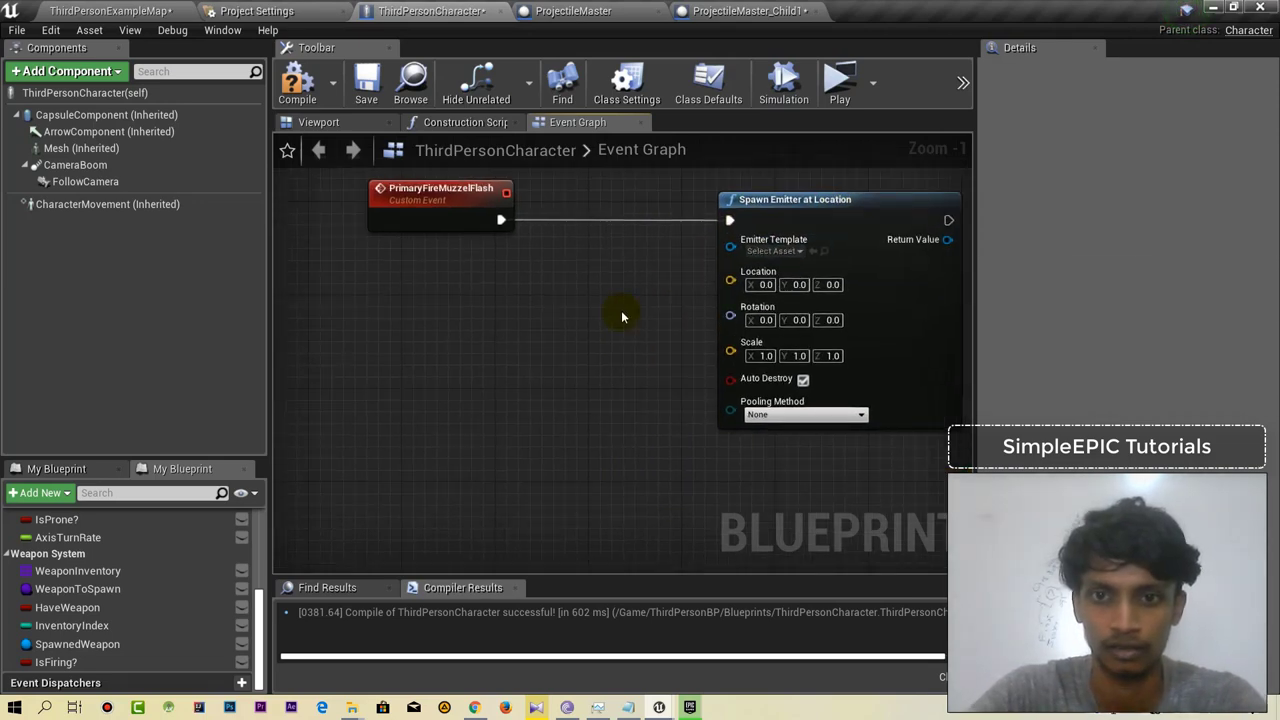
left_click_drag(816, 231, 1019, 231)
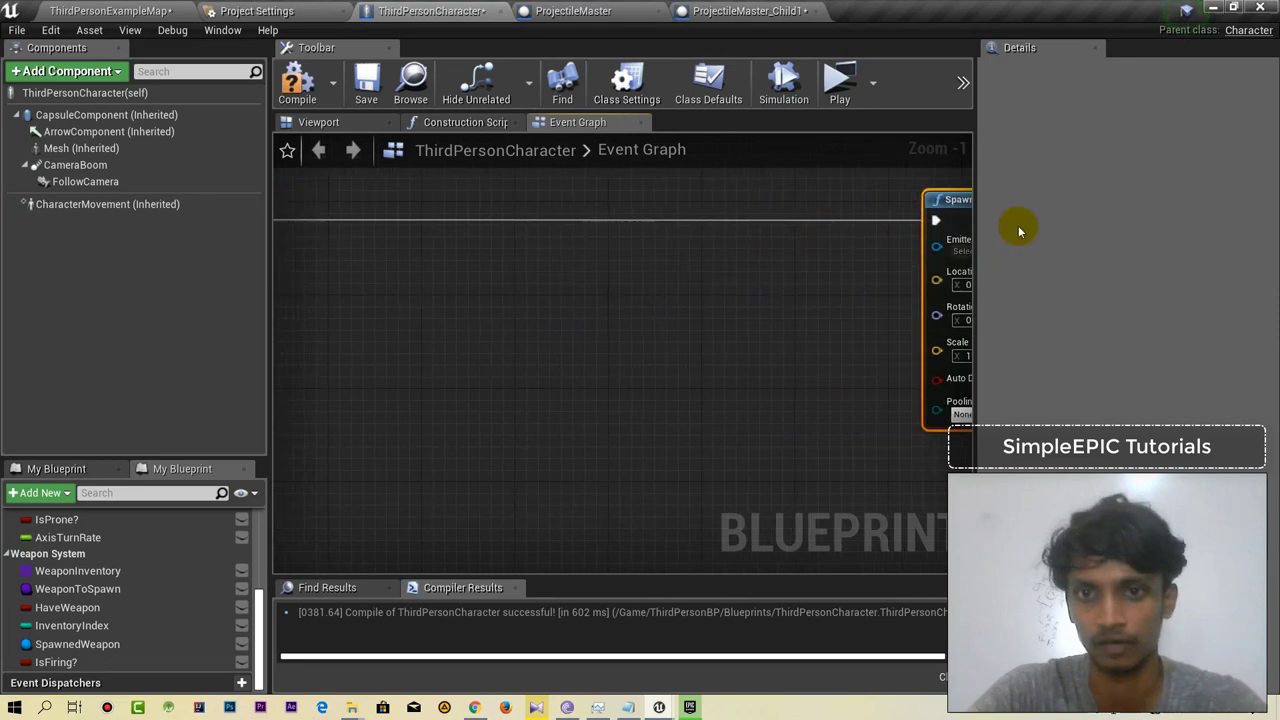
right_click_drag(353, 271, 538, 293)
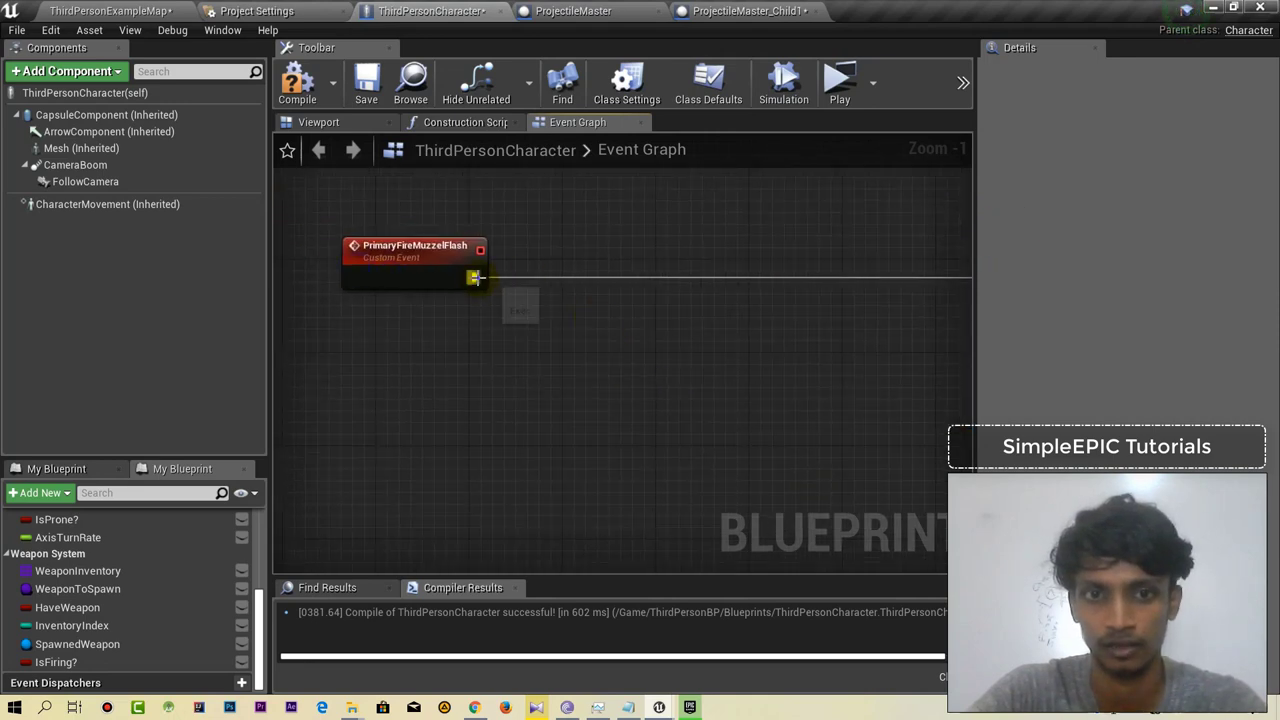
Add Cast To WeaponPickUpMaster after the event, with a SpawnedWeapon getter wired into its Object input.
left_click_drag(475, 278, 632, 280)
type("cast")
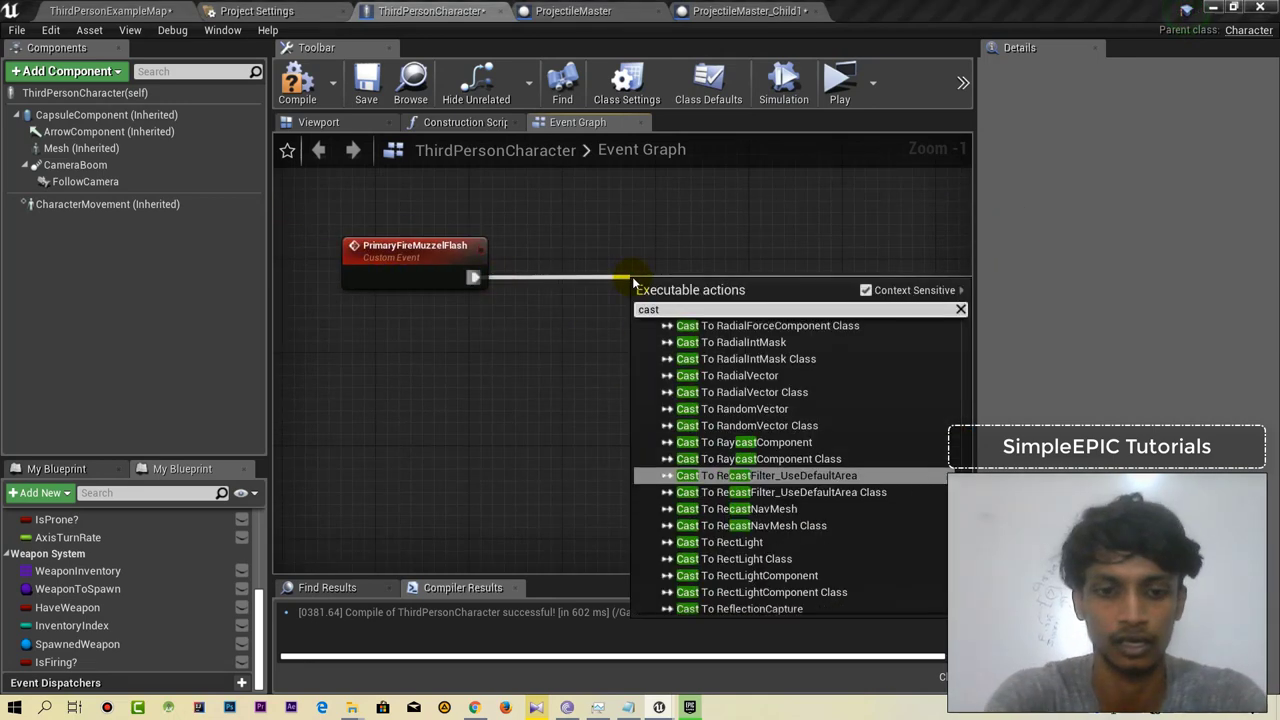
type("toweapo")
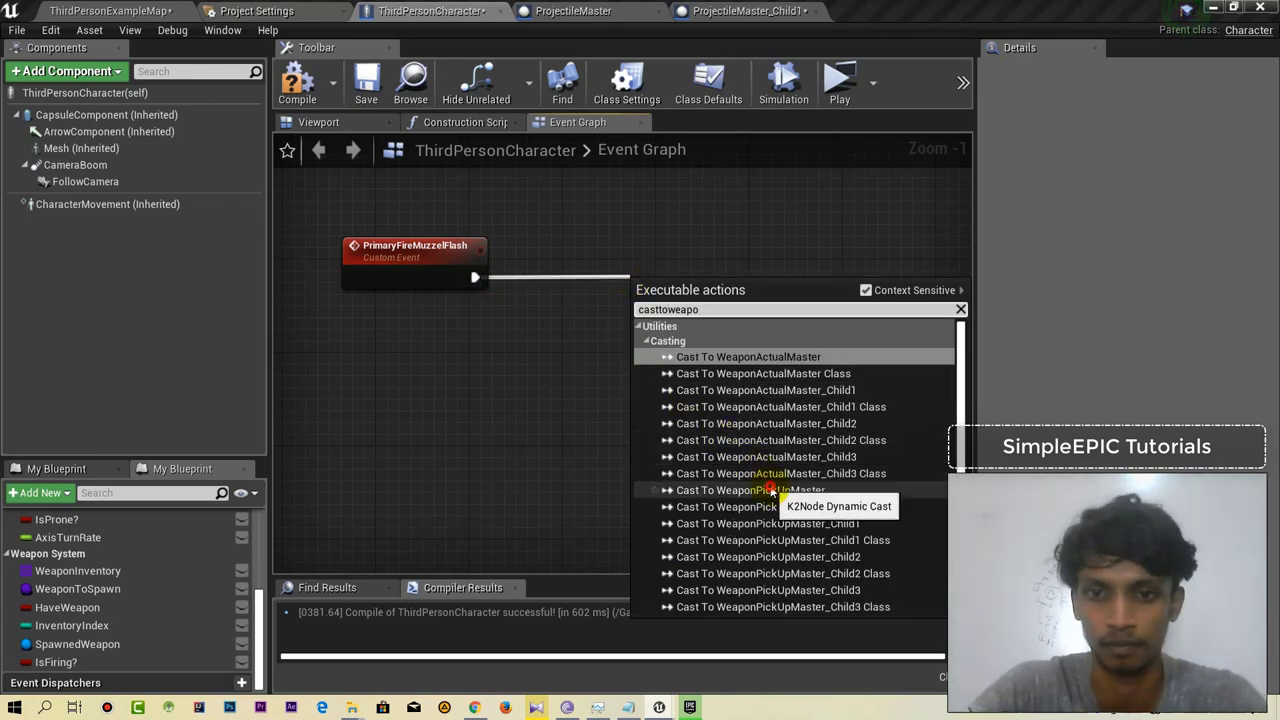
left_click(703, 490)
left_click_drag(711, 319, 808, 296)
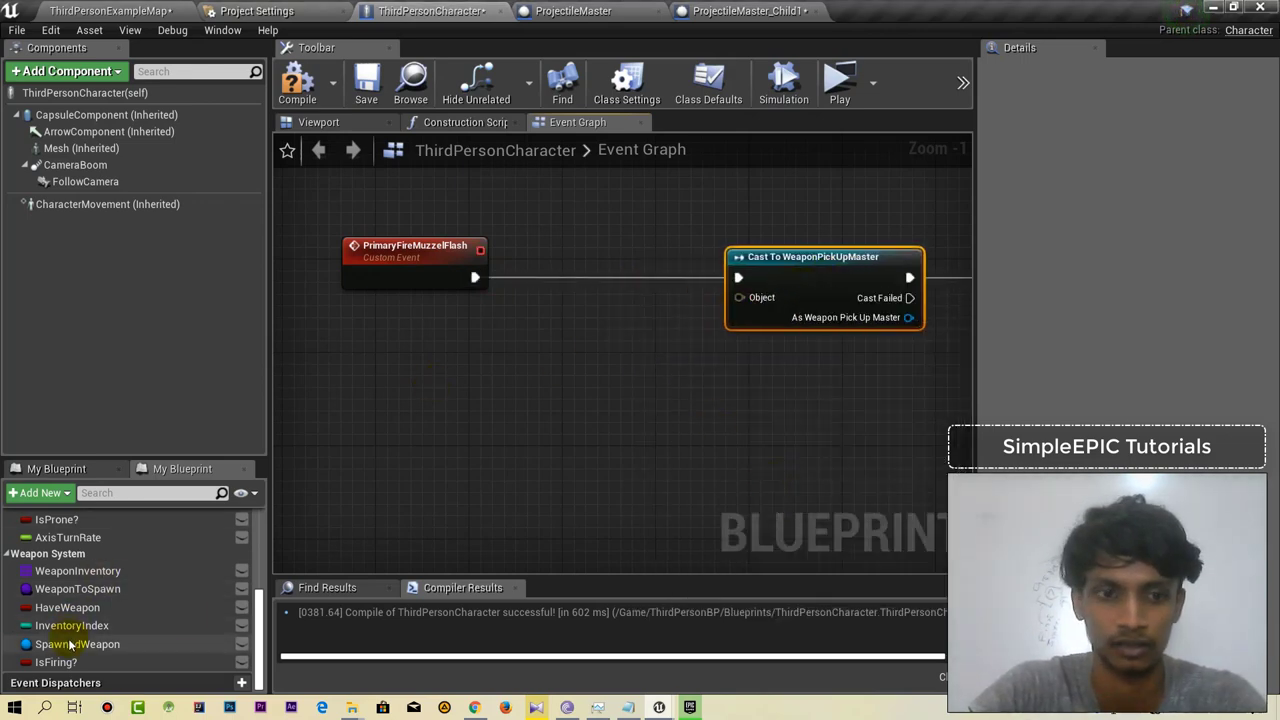
mouse_move(77, 644)
left_mouse_down("ctrl")
mouse_move(781, 372)
mouse_move(771, 320)
left_mouse_up("ctrl")
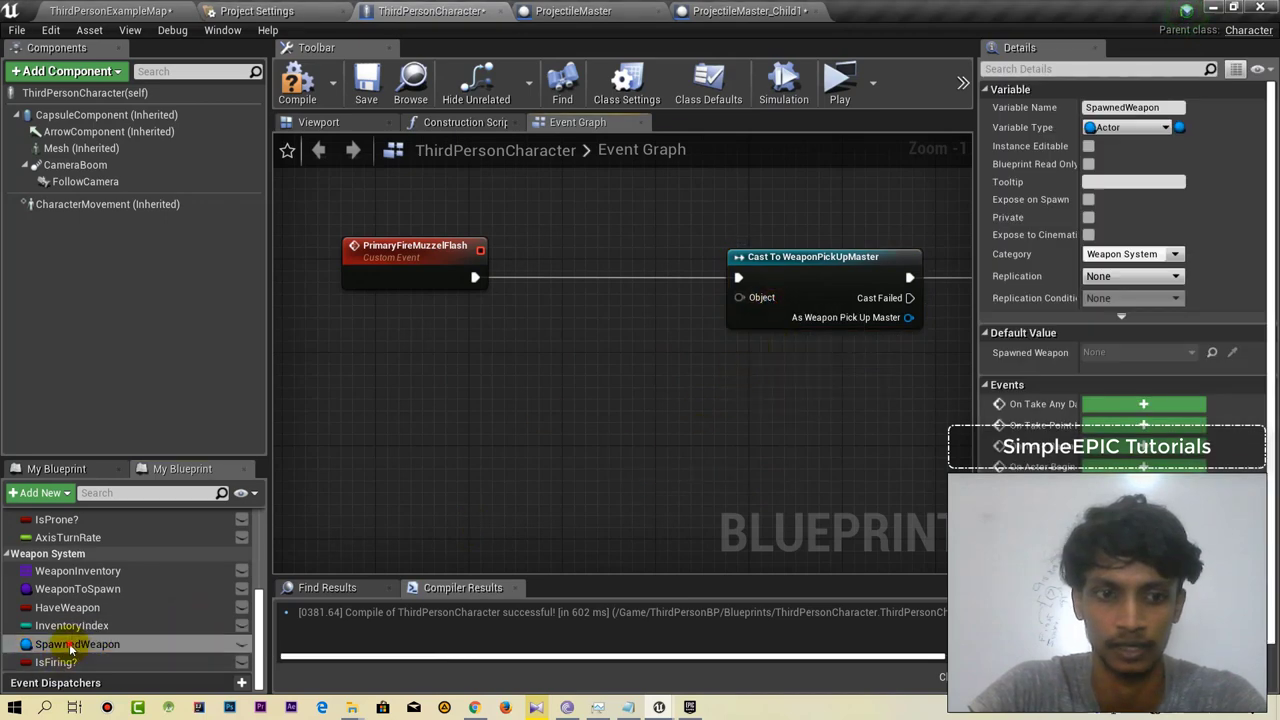
left_click_drag(70, 645, 760, 405, "ctrl")
left_click_drag(645, 294, 622, 332)
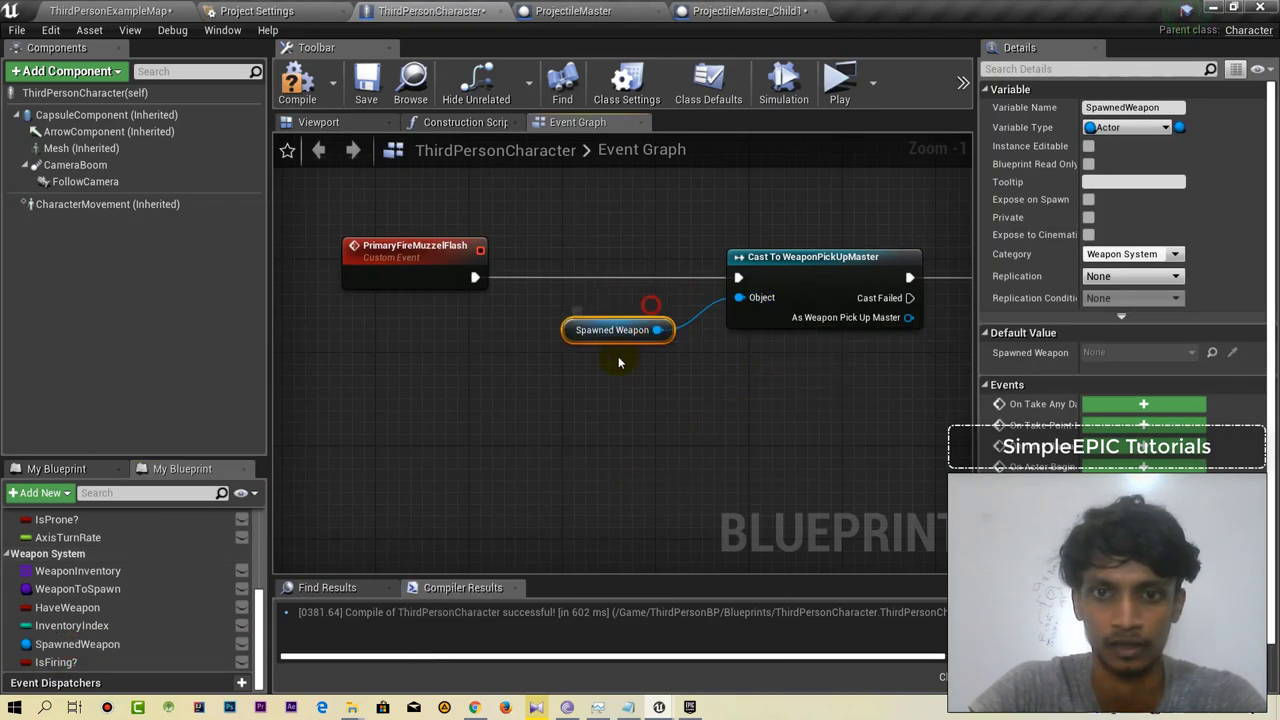
right_click_drag(853, 316, 503, 312)
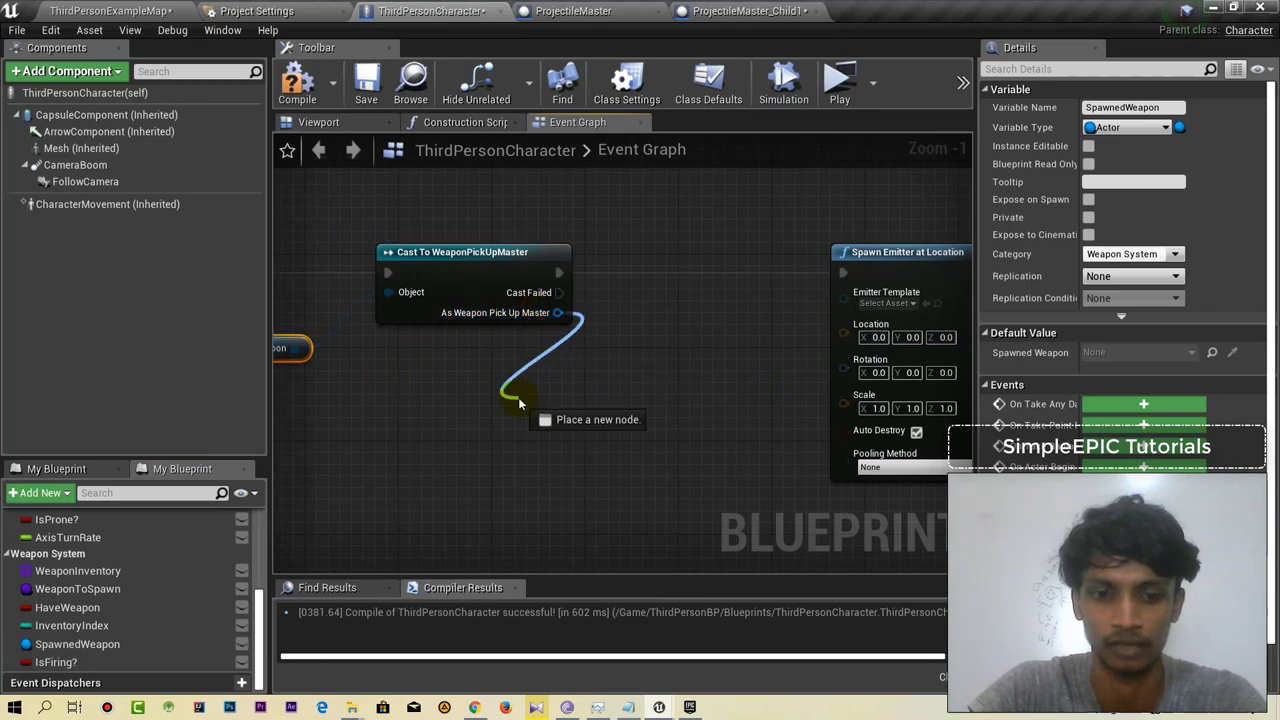
From the cast's weapon output, add a Get Skeletal Mesh node.
left_click_drag(519, 403, 514, 396)
type("getske")
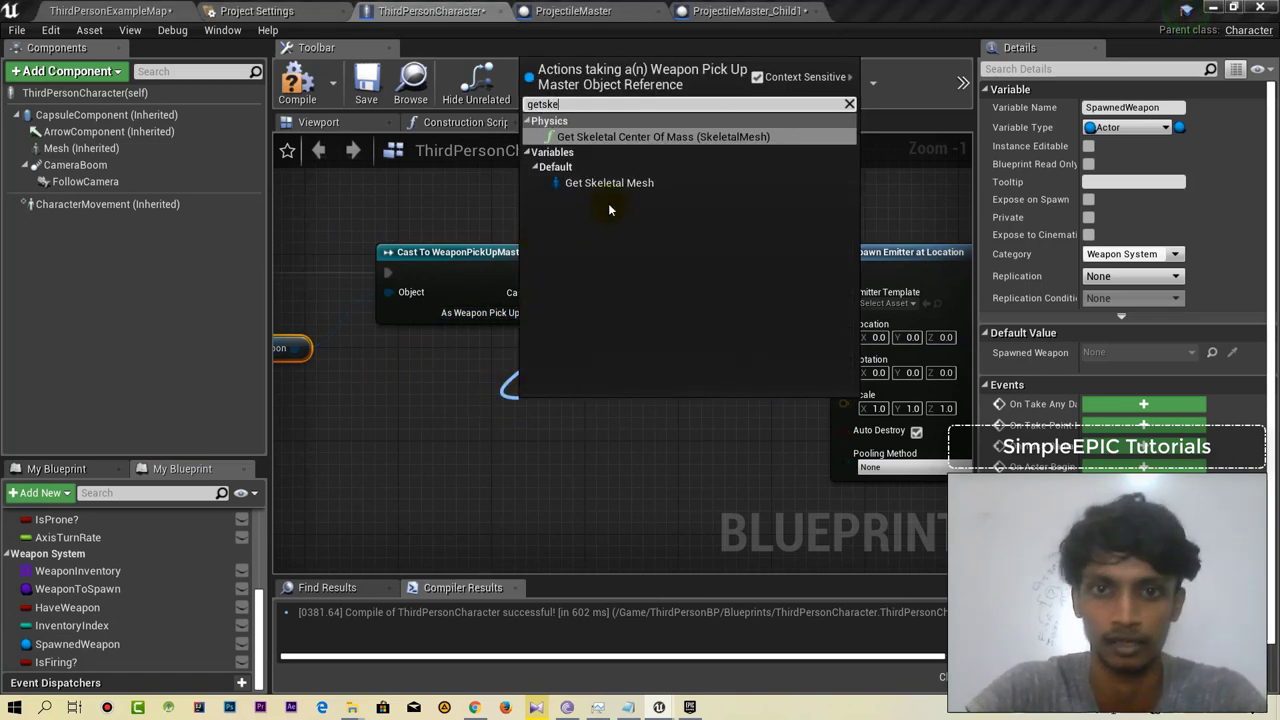
left_click(609, 183)
right_click_drag(660, 470, 616, 335)
Try a Get Socket Transform node for the Muzzle socket, then delete it.
left_click_drag(618, 272, 510, 357)
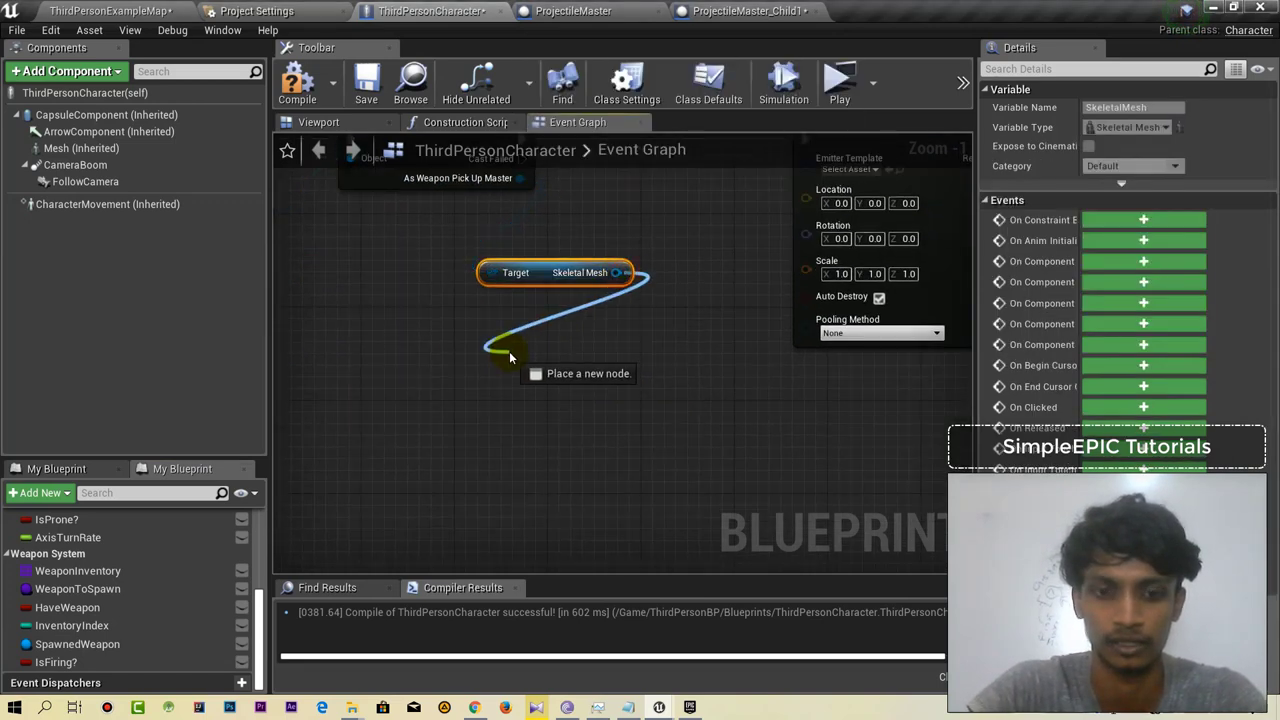
type("getsoc")
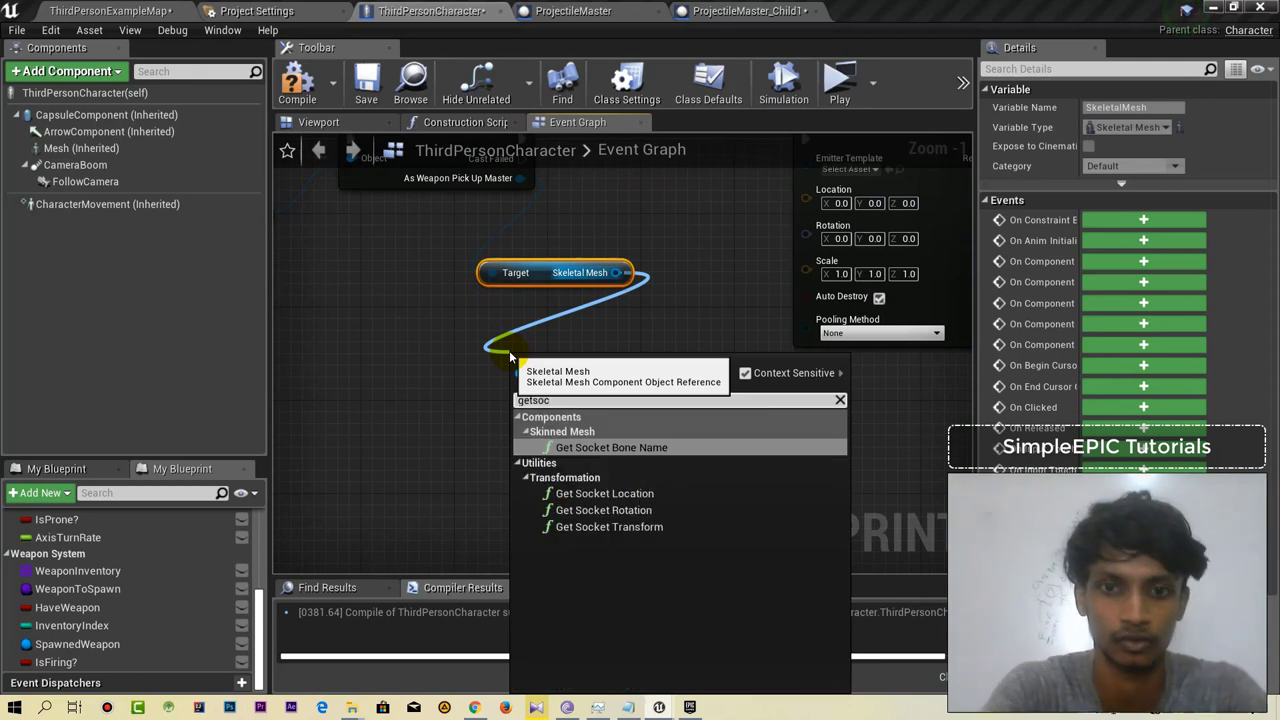
left_click(609, 526)
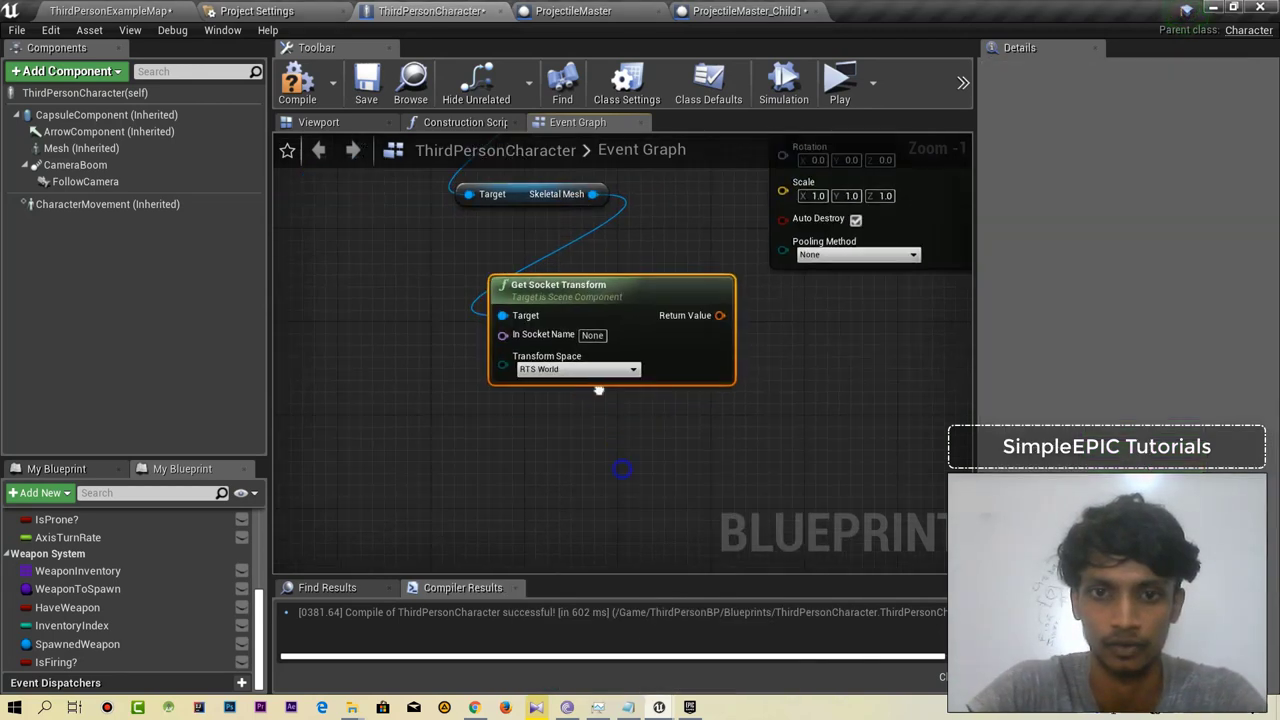
type("Muzzle")
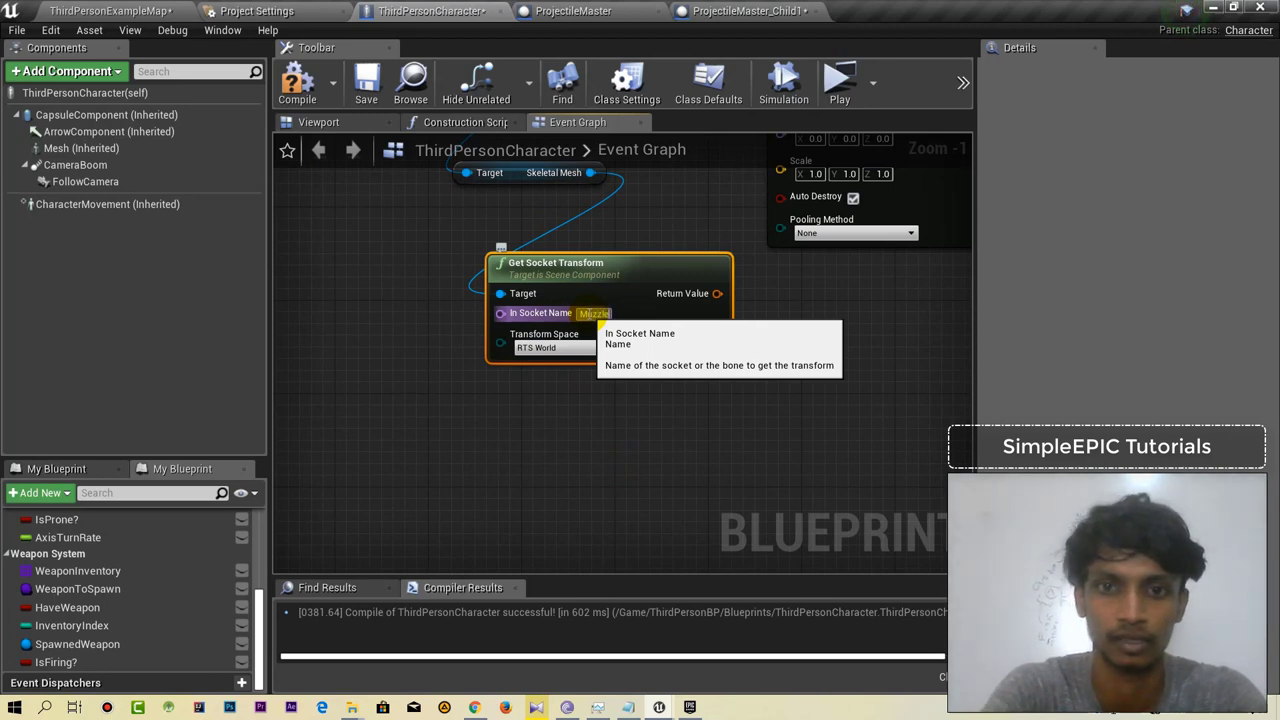
left_click(660, 415)
right_click_drag(681, 320, 594, 479)
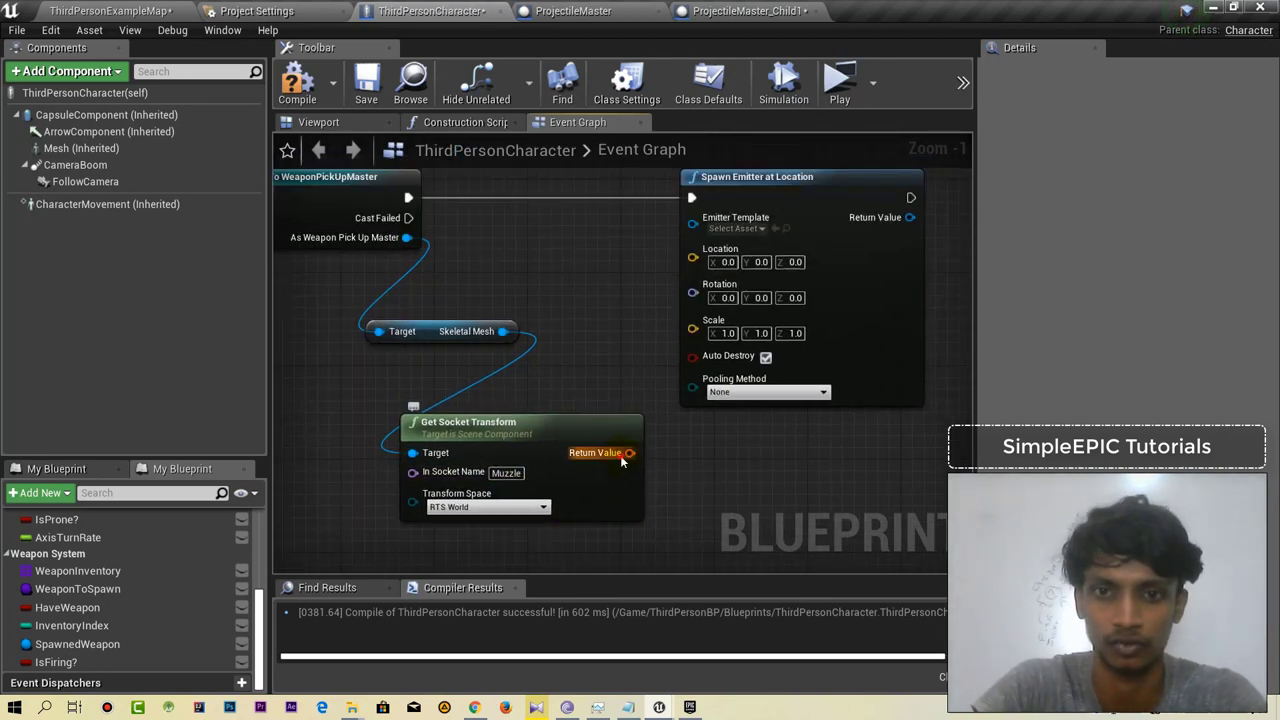
left_click_drag(670, 385, 718, 492)
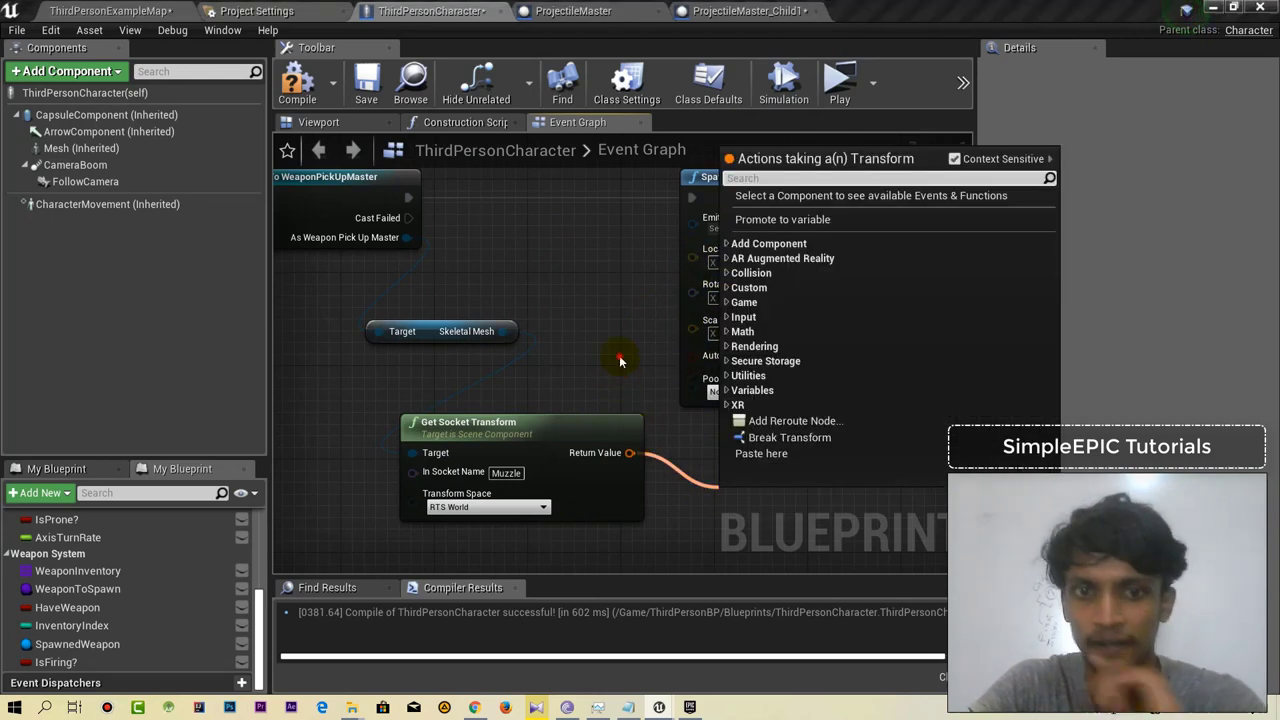
right_click_drag(623, 357, 600, 277)
left_click_drag(576, 389, 578, 392)
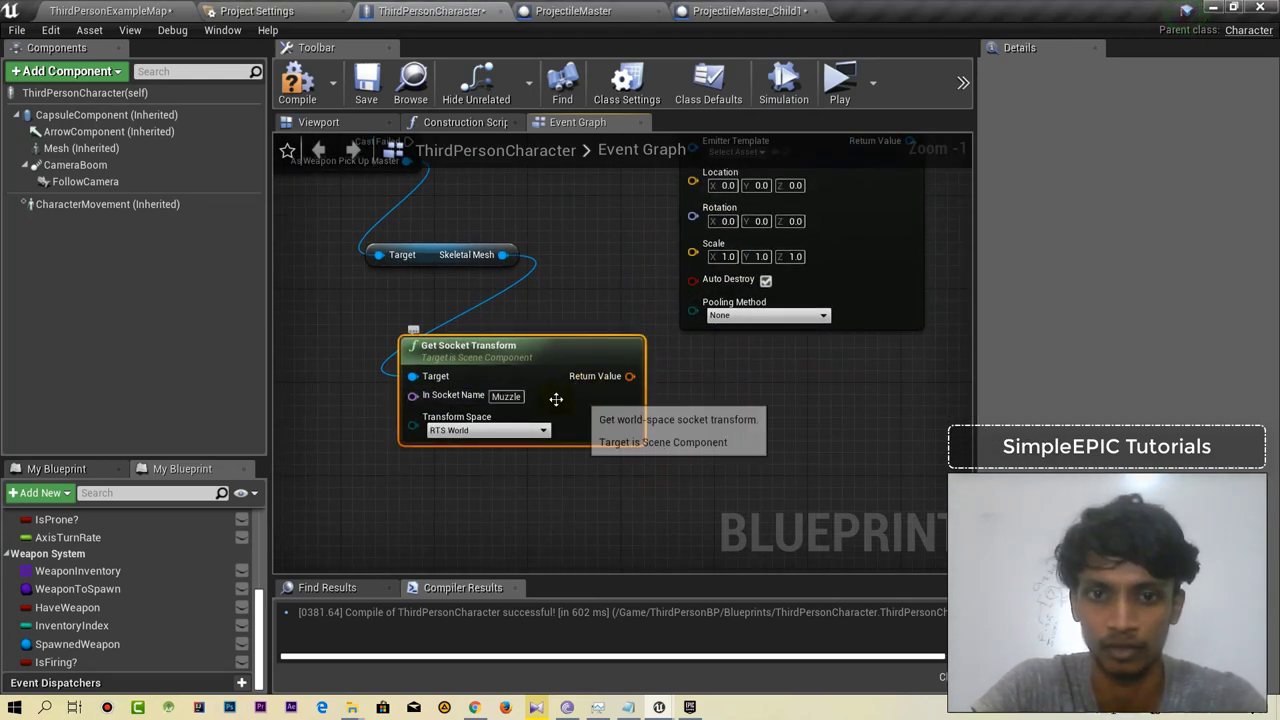
key("Delete")
mouse_move(551, 323)
right_mouse_down()
mouse_move(564, 385)
mouse_move(654, 391)
right_mouse_up()
Add Get Socket Location for the Muzzle socket and wire it into Spawn Emitter's Location.
left_click(850, 257)
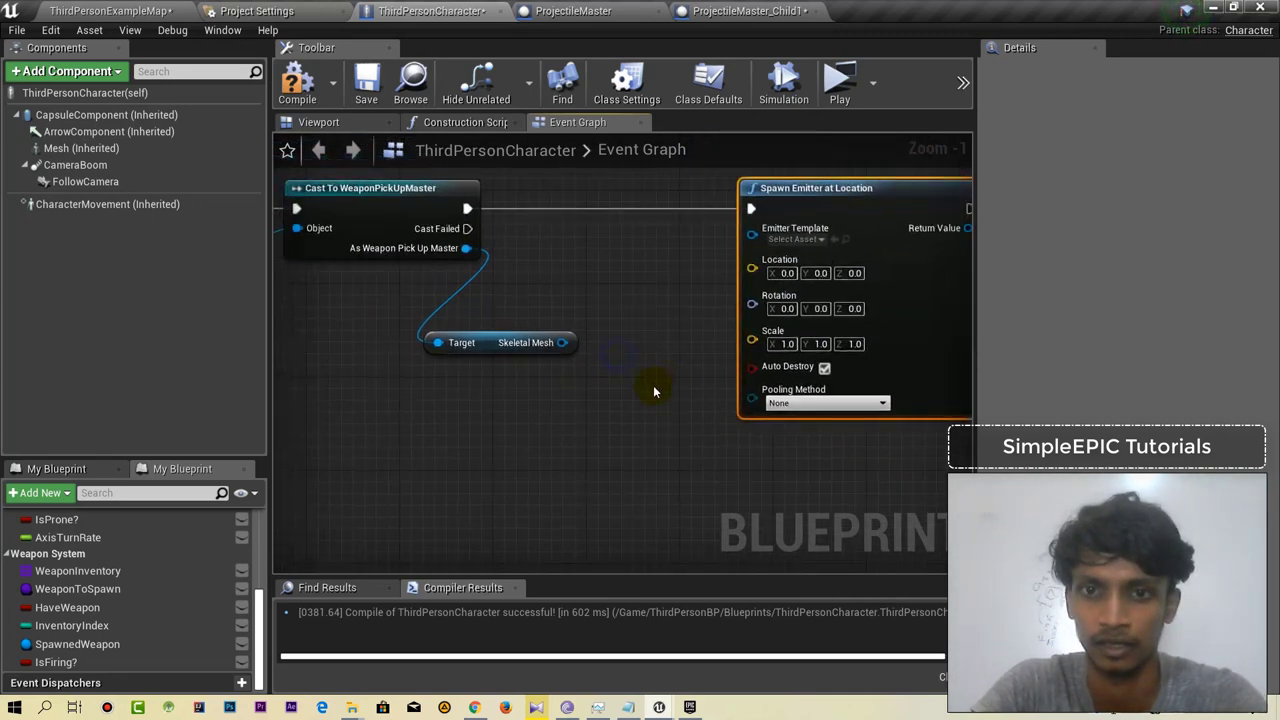
left_click_drag(483, 422, 483, 422)
type("get")
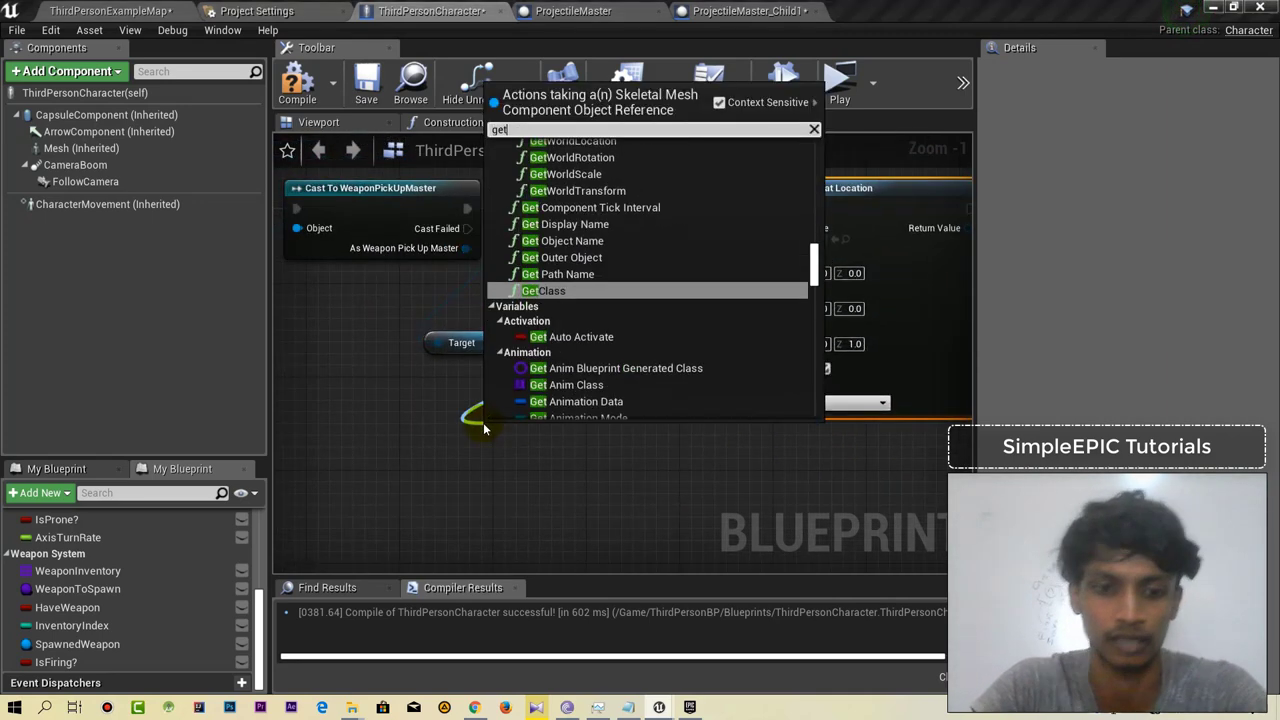
type("sock")
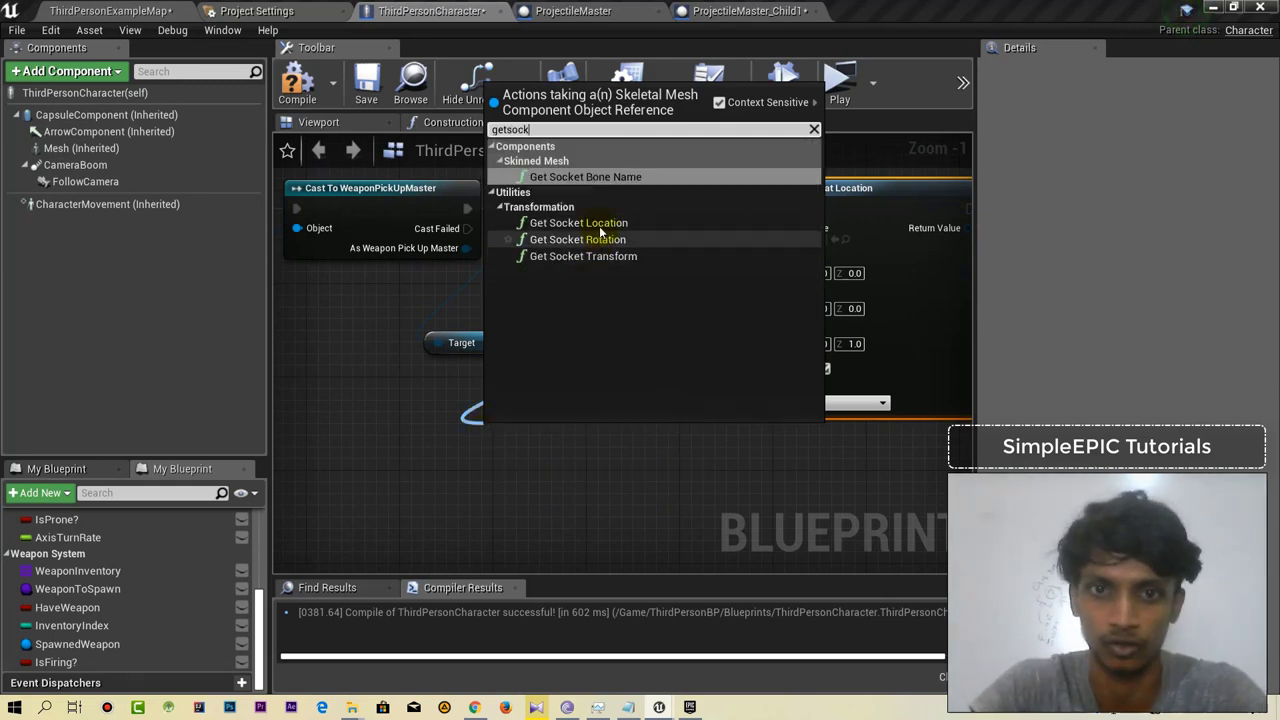
left_click(578, 223)
right_click_drag(606, 297, 558, 322)
type("Muzzle")
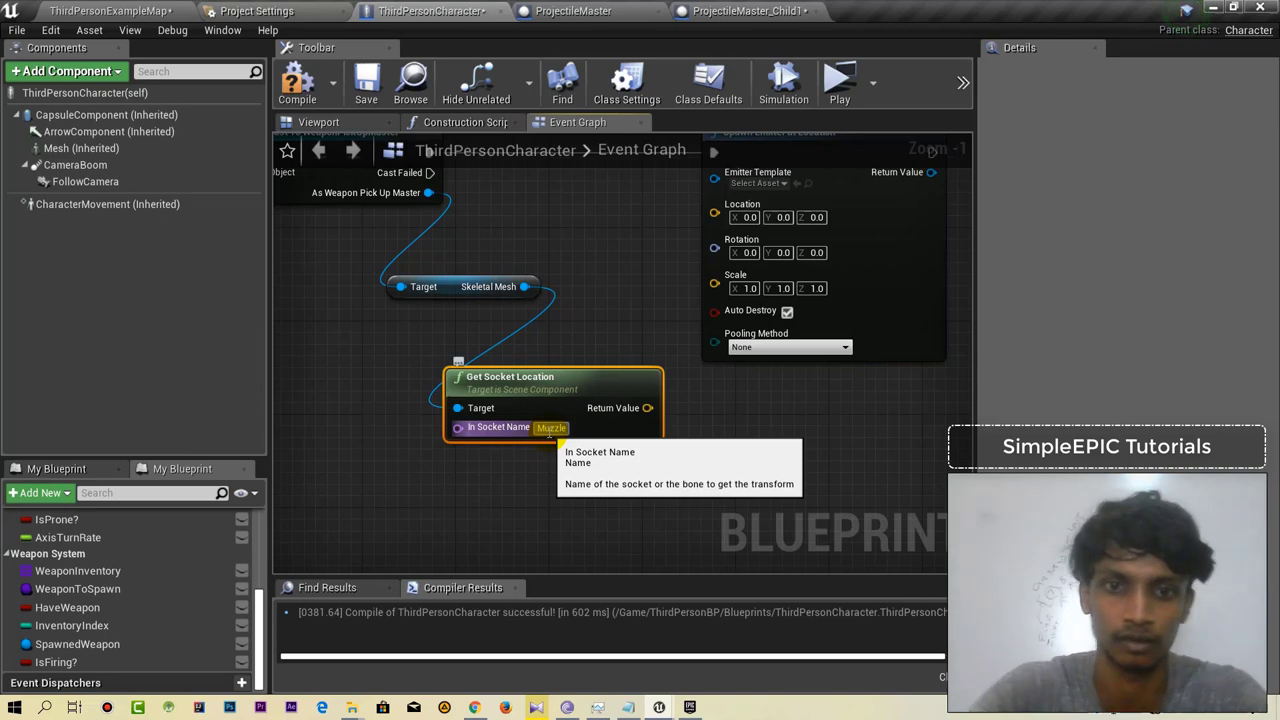
right_click_drag(620, 380, 612, 423)
left_click_drag(639, 450, 658, 341)
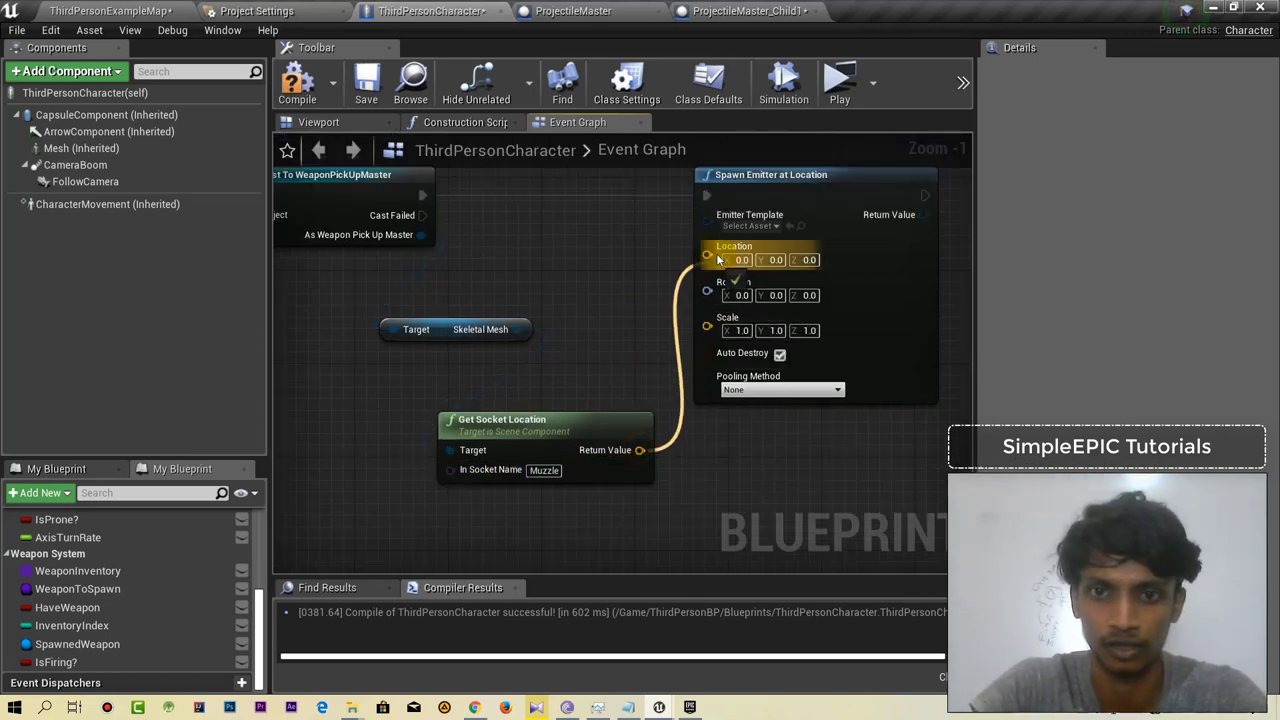
left_click_drag(716, 253, 712, 255)
right_click_drag(614, 252, 509, 303)
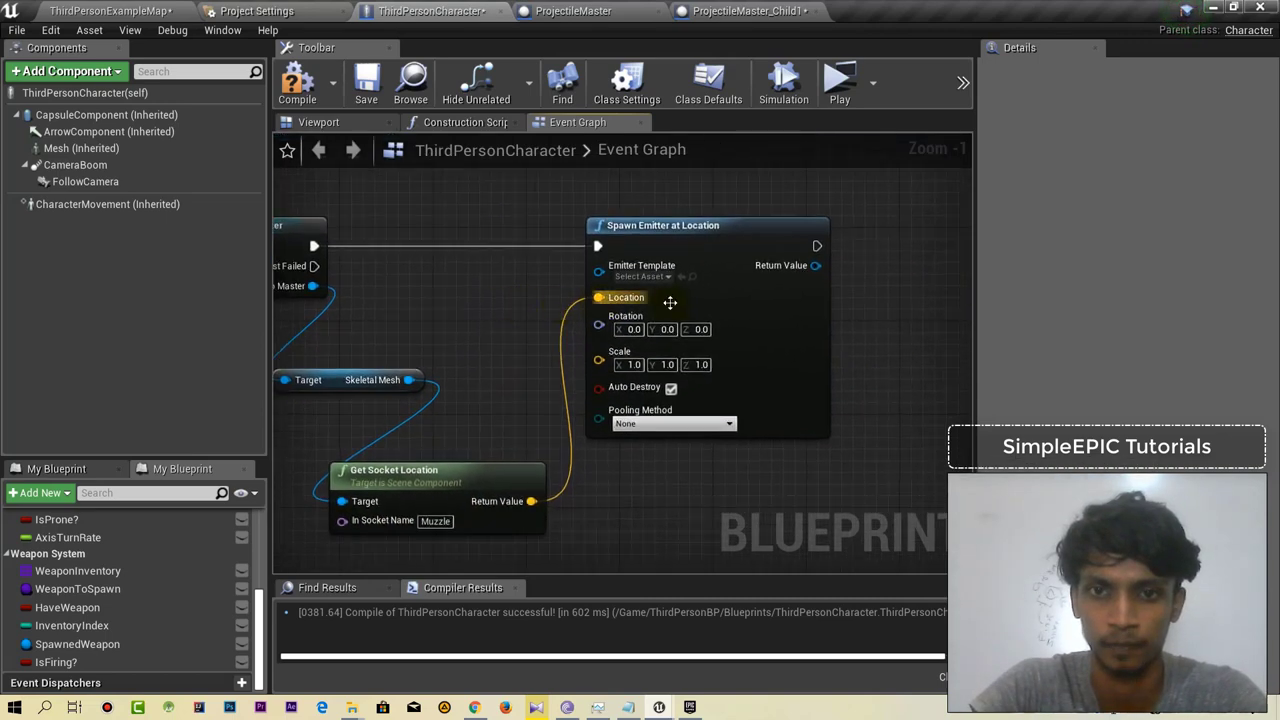
Set Spawn Emitter's Emitter Template to the TwinBlast Primary muzzle flash particle.
left_click(105, 10)
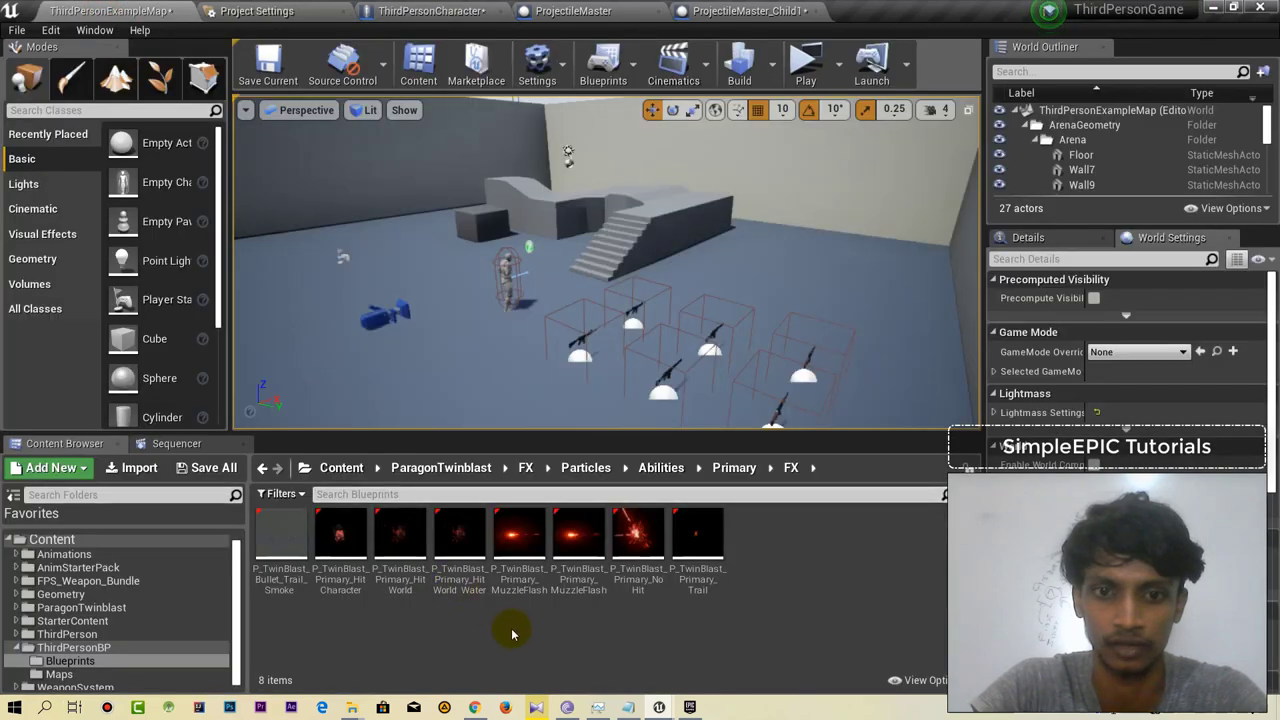
left_click(431, 10)
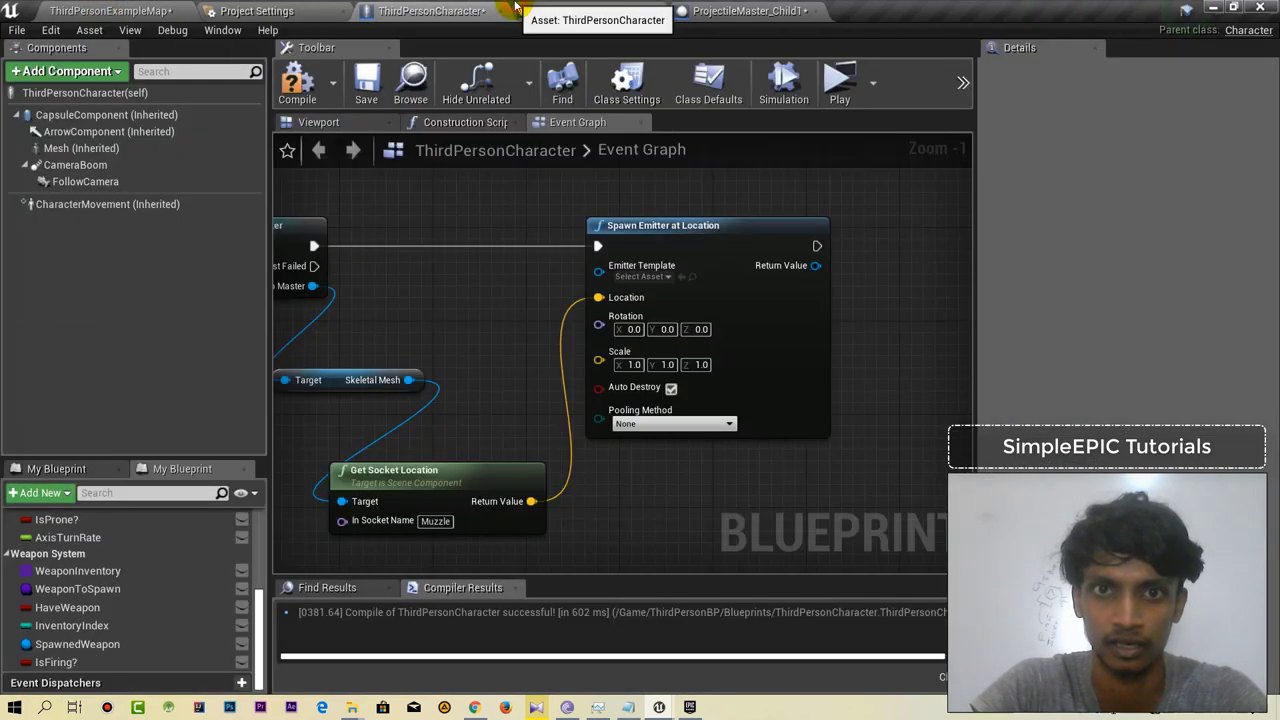
left_click_drag(627, 279, 686, 277)
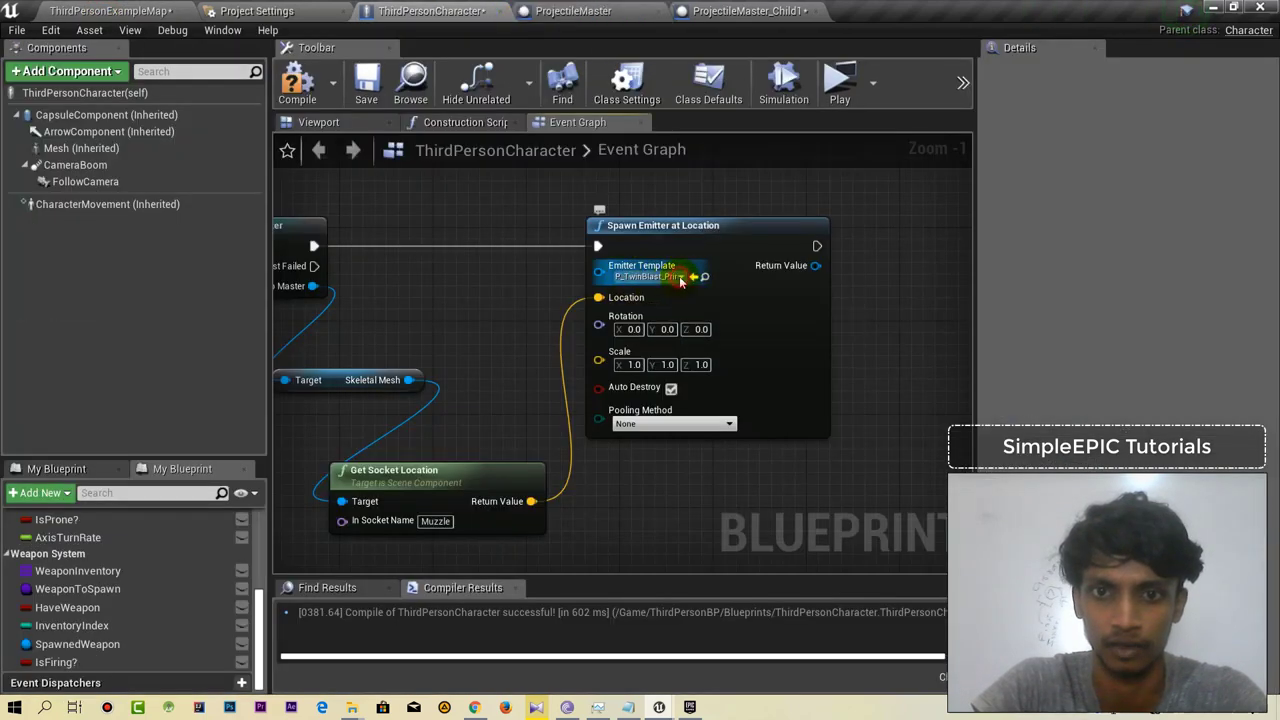
scroll(752, 444, "down", 1)
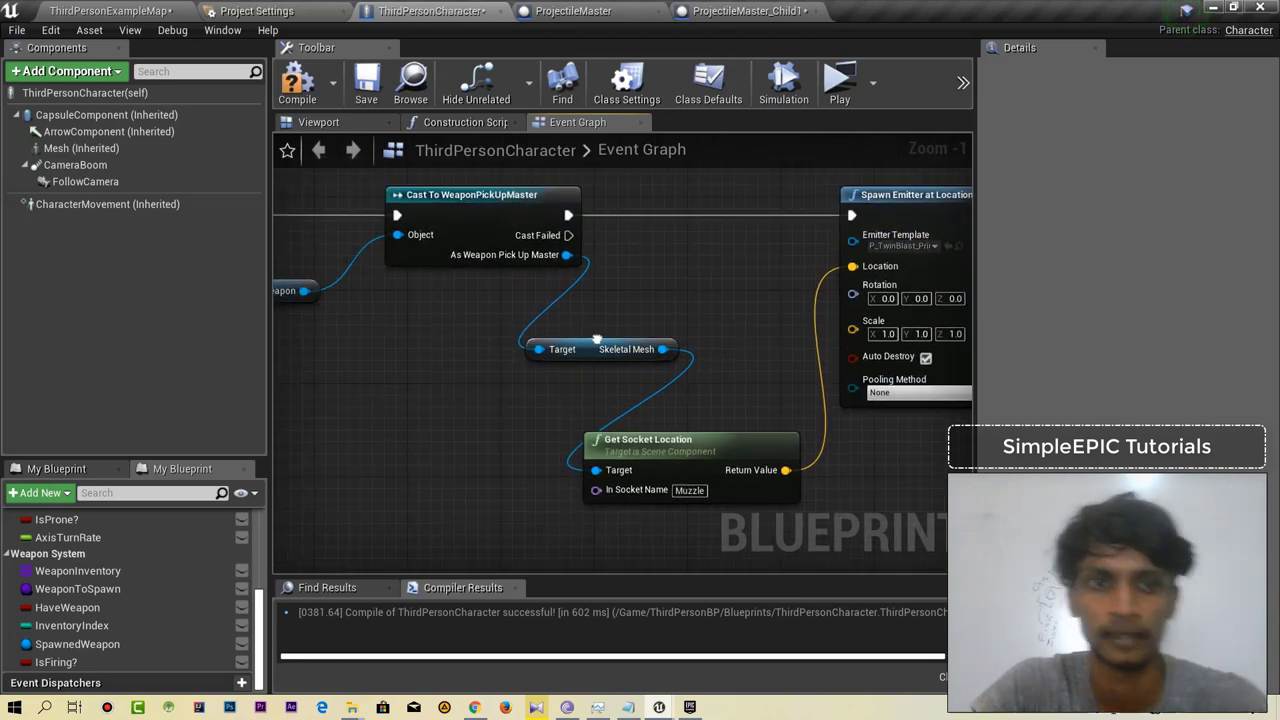
mouse_move(752, 444)
right_mouse_down()
mouse_move(612, 348)
mouse_move(751, 360)
right_mouse_up()
scroll(650, 362, "down", 1)
scroll(528, 336, "down", 1)
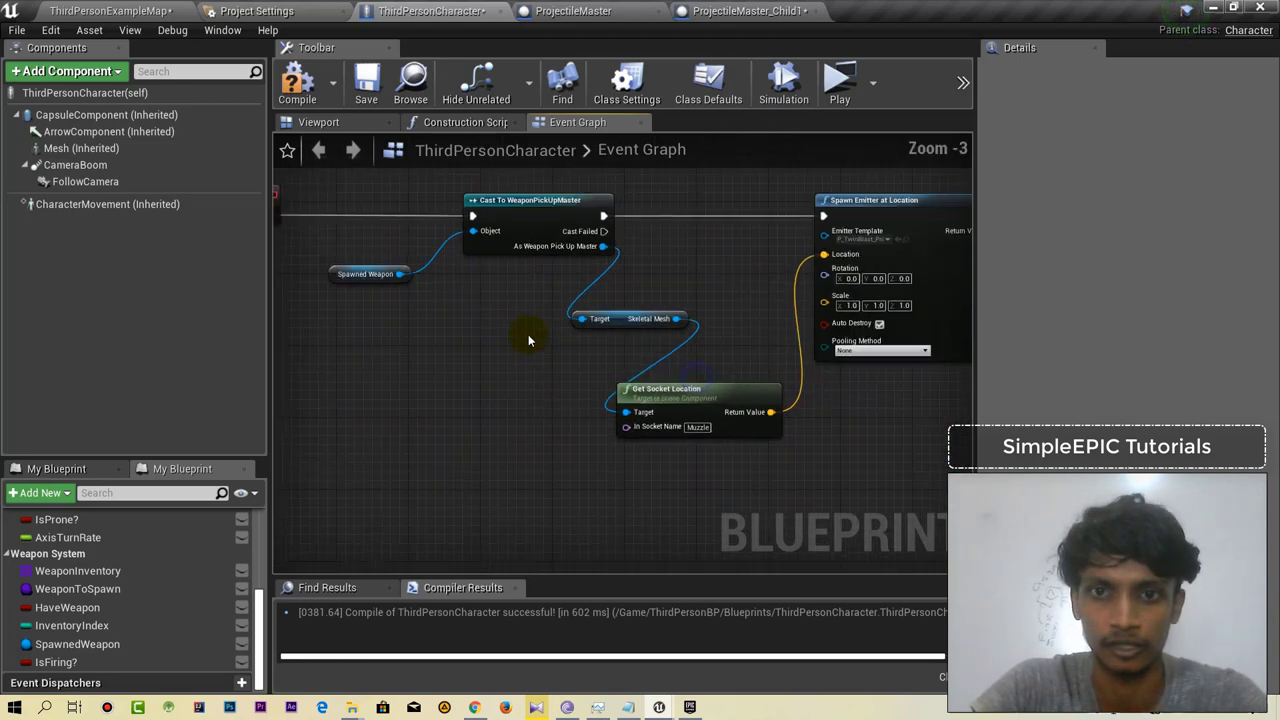
scroll(829, 419, "down", 2)
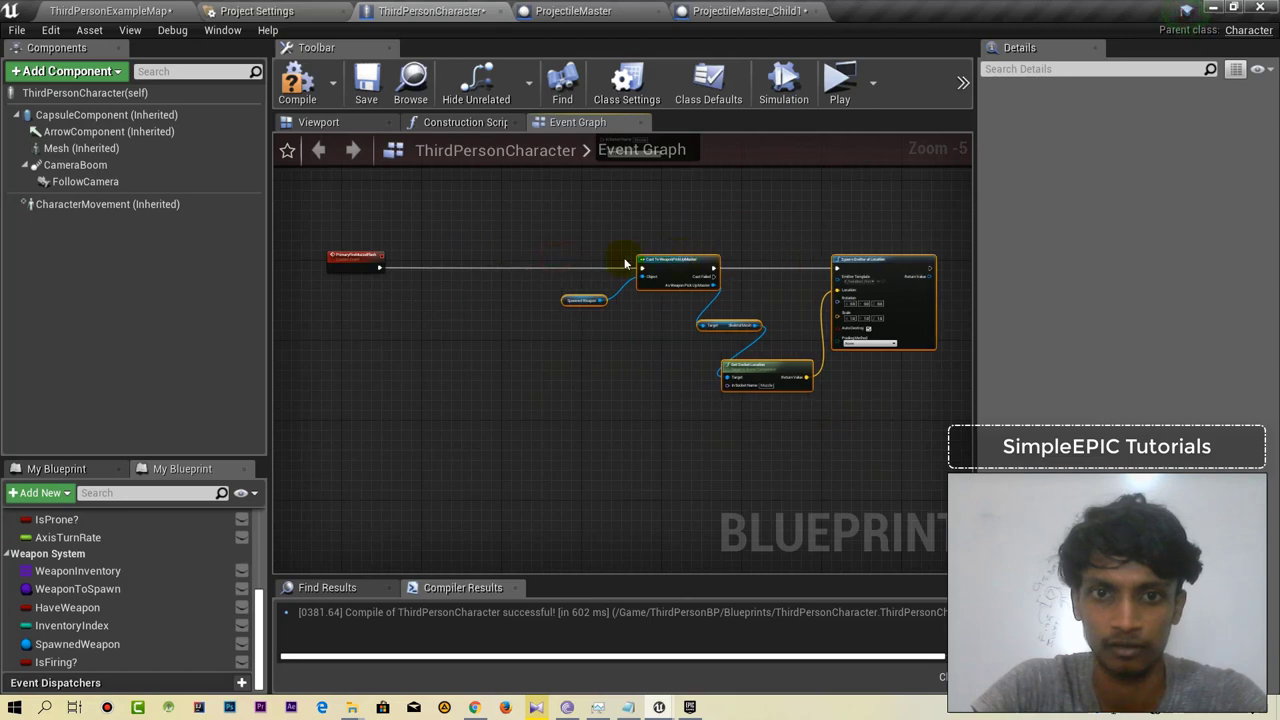
scroll(640, 275, "up", 1)
scroll(663, 286, "up", 2)
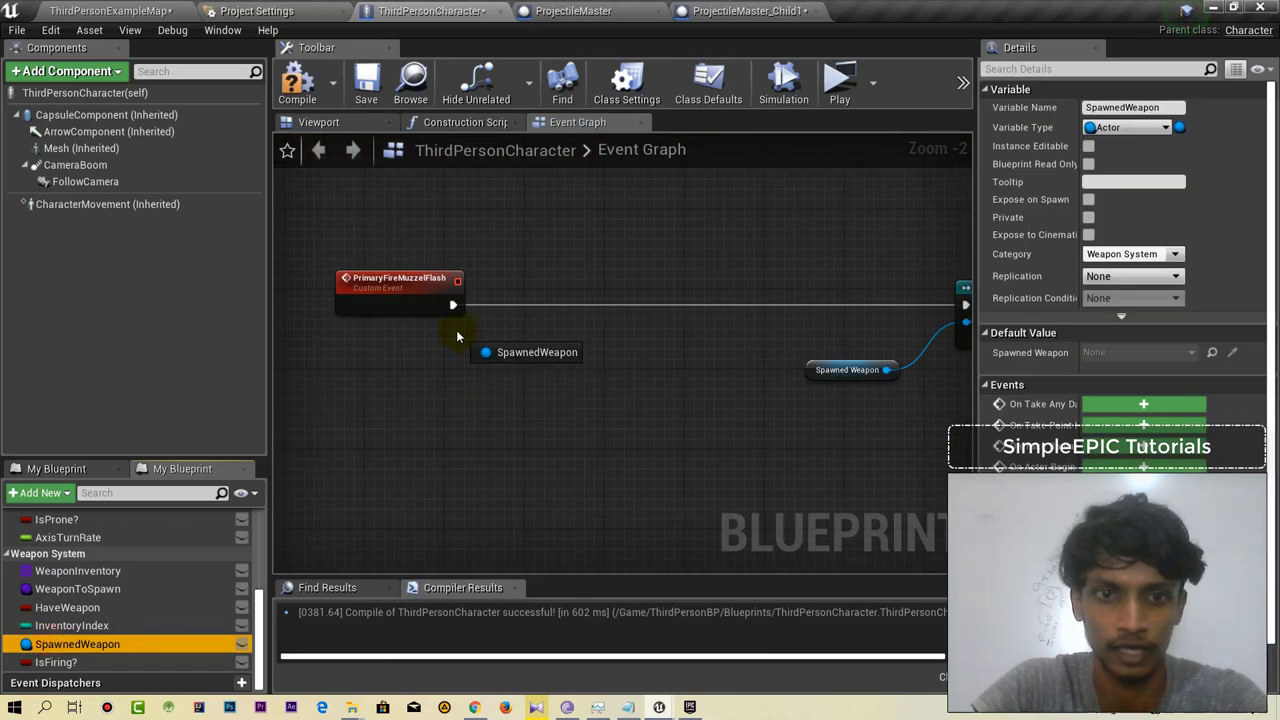
Place a Spawned Weapon getter and add an Is Valid check from it.
left_click_drag(50, 645, 466, 362)
left_click(520, 376)
scroll(527, 377, "up", 2)
left_click_drag(588, 292, 588, 290)
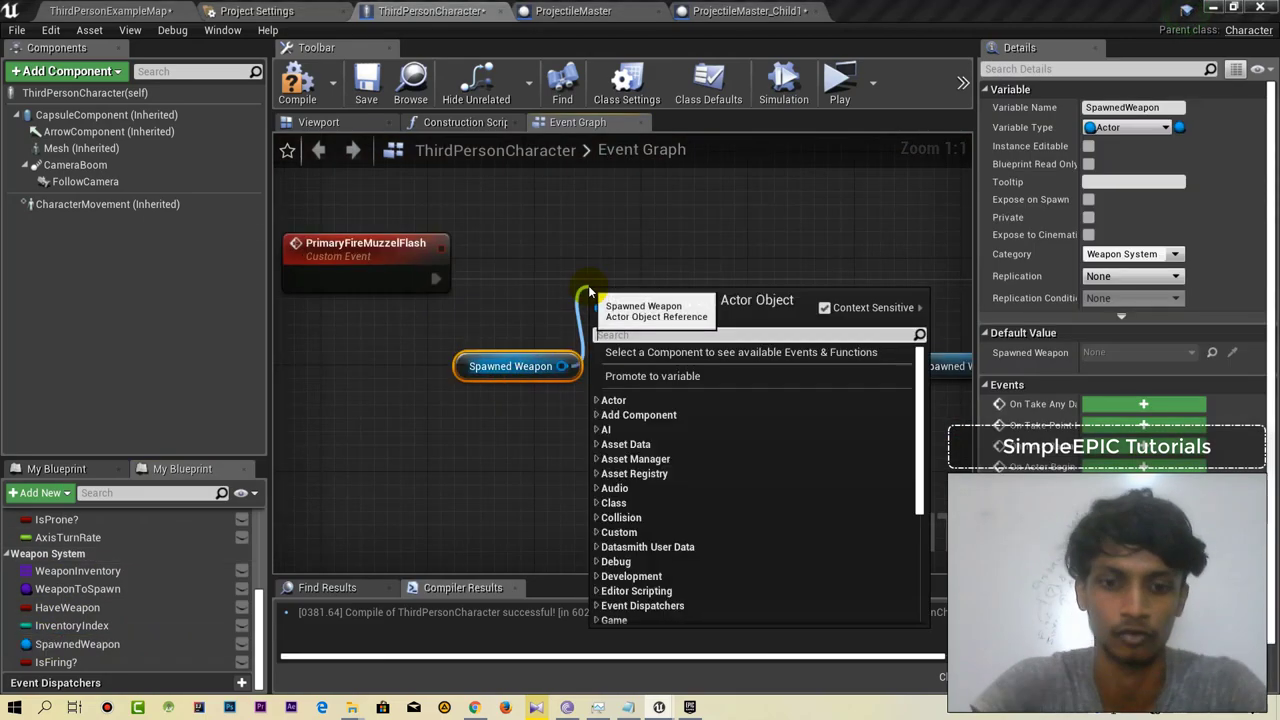
type("isva")
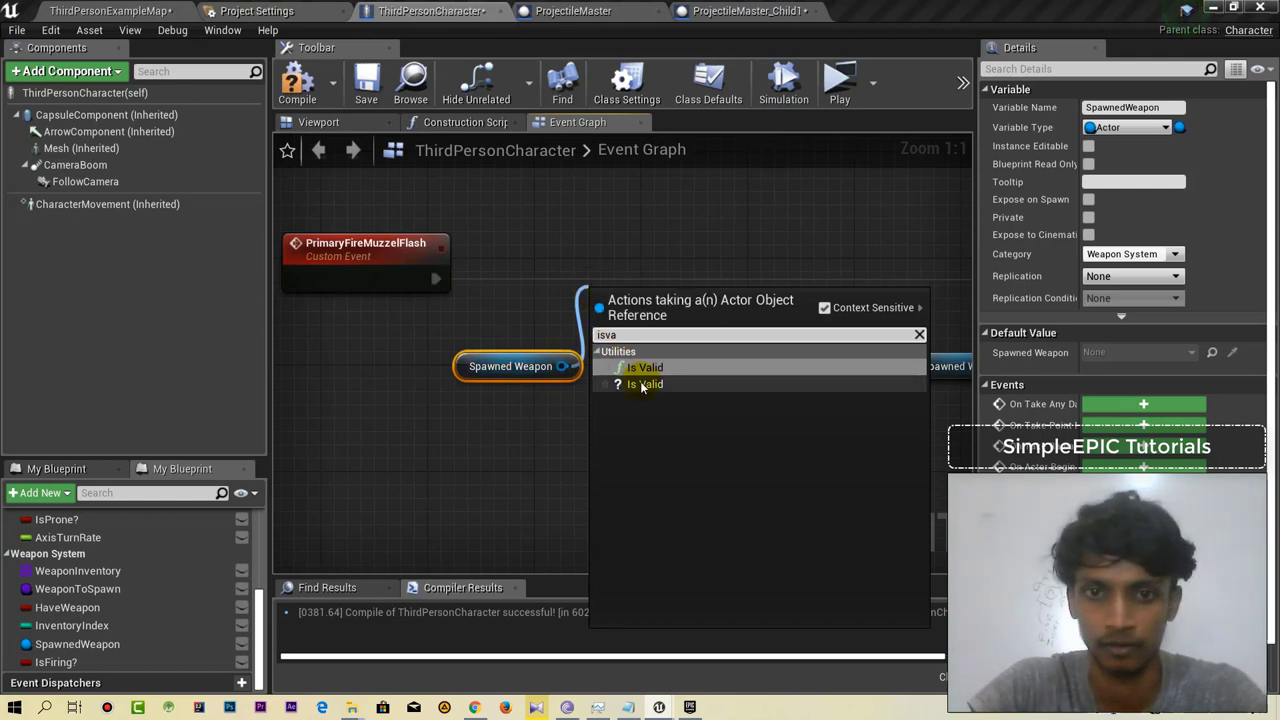
left_click(640, 384)
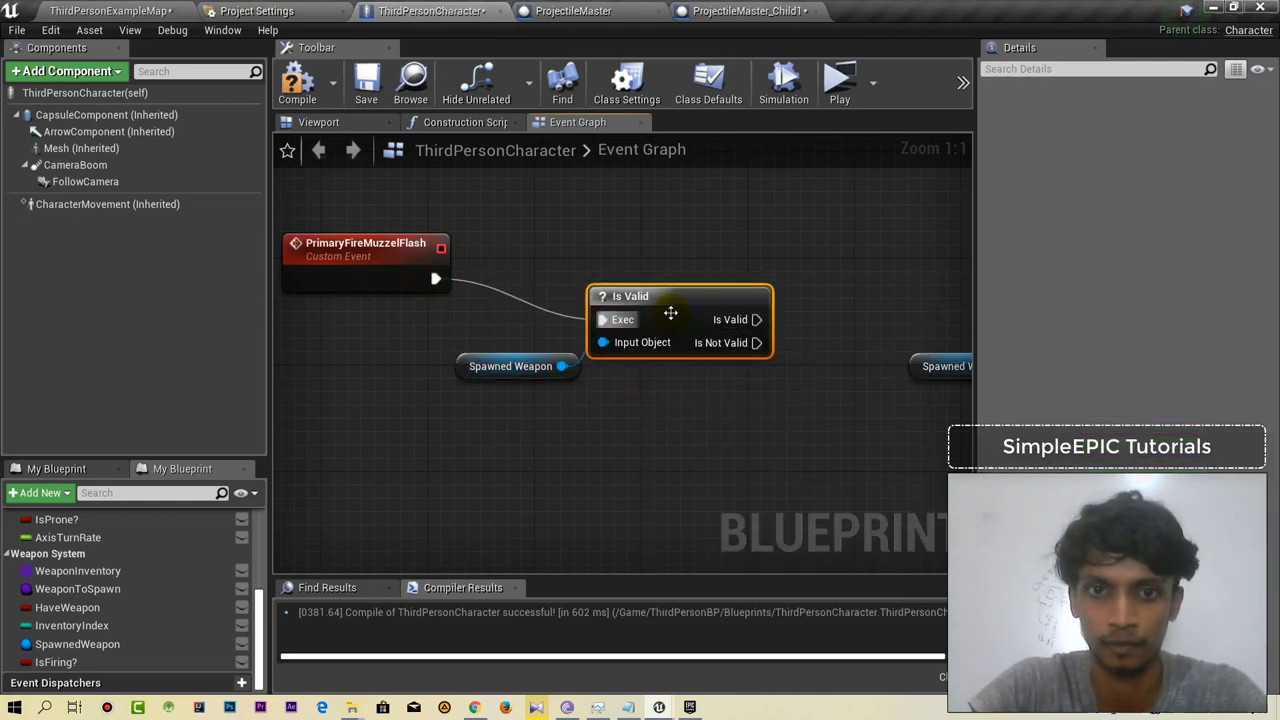
Wire Is Valid's valid output into the Cast To WeaponPickUpMaster node and select the muzzle flash nodes.
left_click_drag(756, 319, 780, 295)
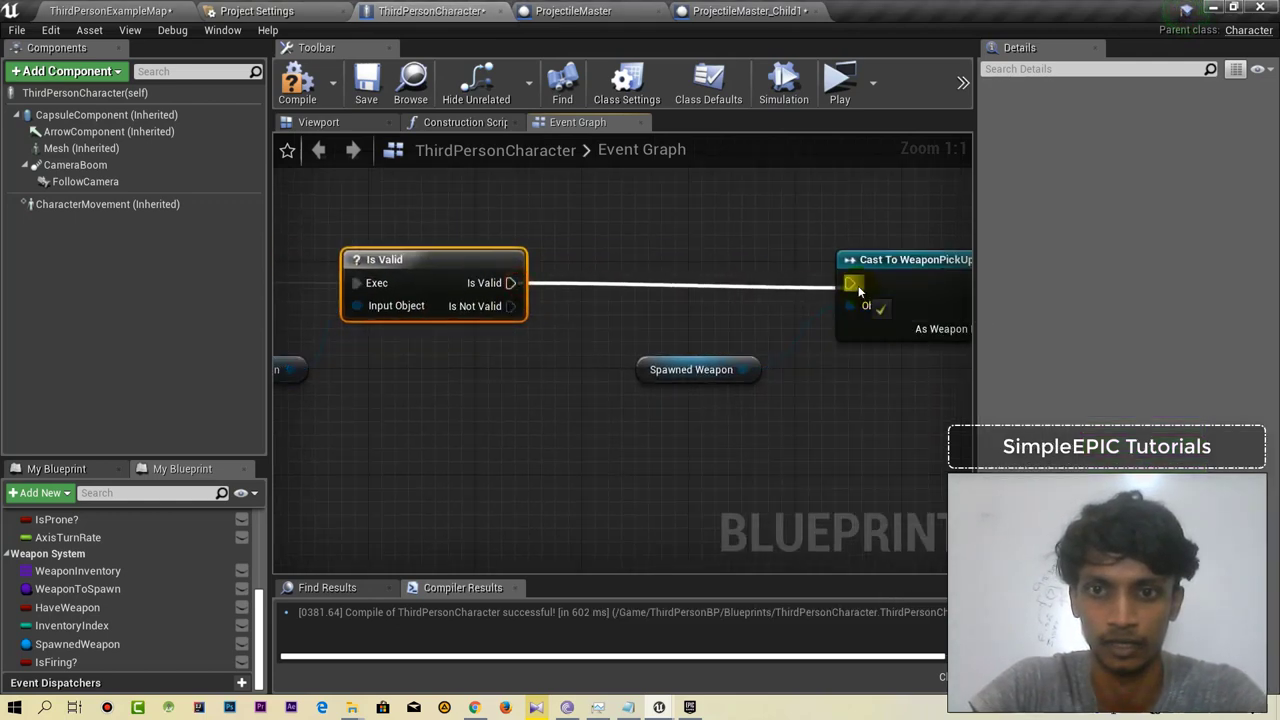
left_click_drag(858, 285, 851, 284)
scroll(686, 371, "down", 3)
scroll(403, 366, "down", 2)
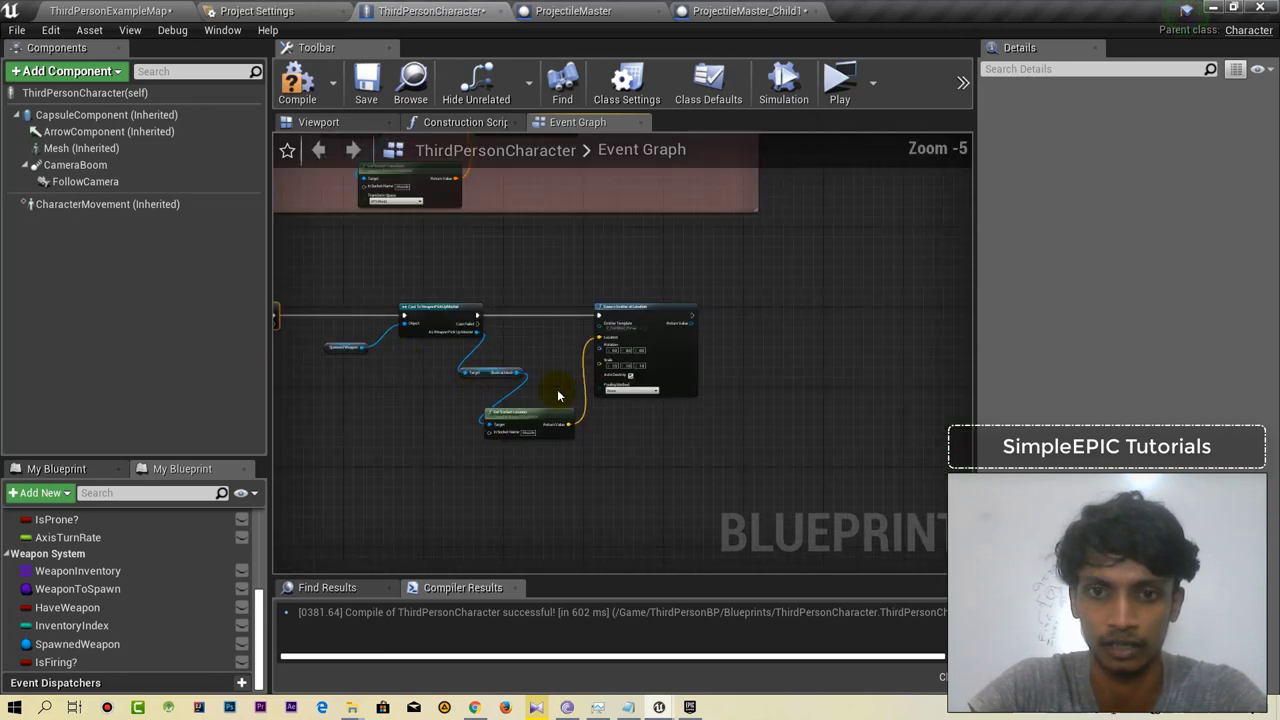
right_click_drag(558, 396, 693, 397)
right_click_drag(362, 285, 425, 280)
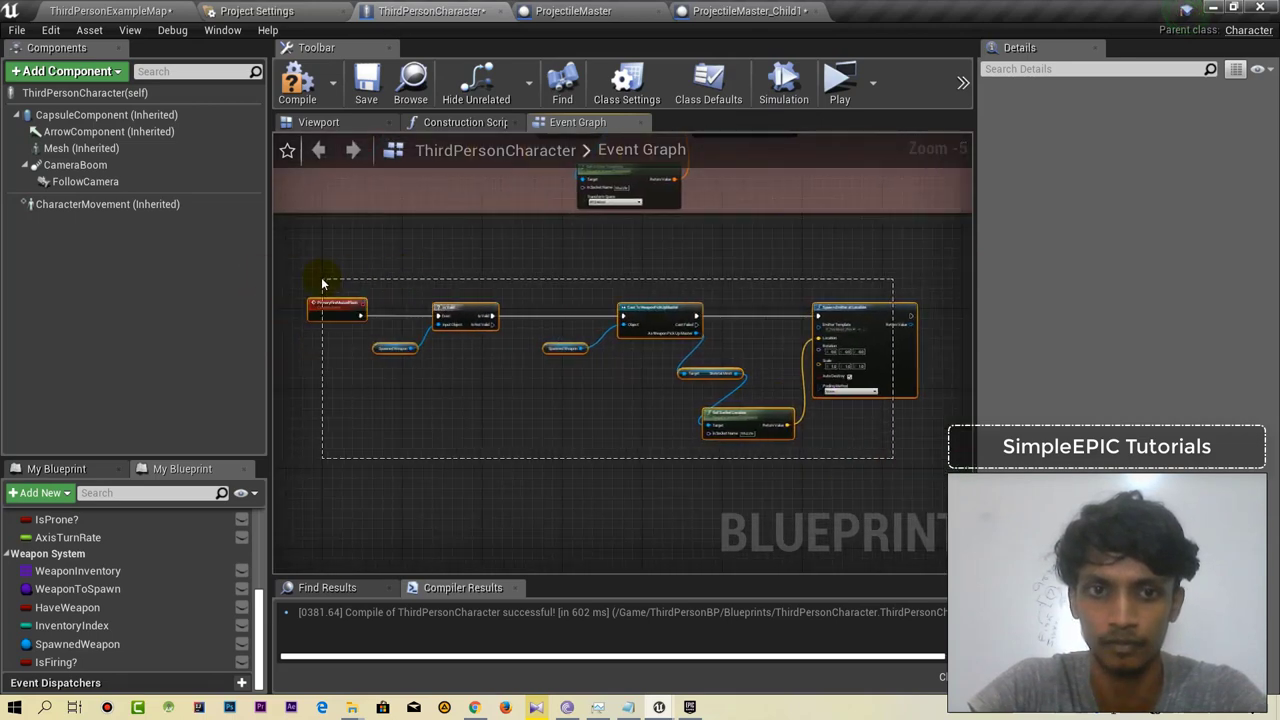
Wrap the selected nodes in a pink comment box titled 'Muzzel Flash'.
key("c")
type("Mu")
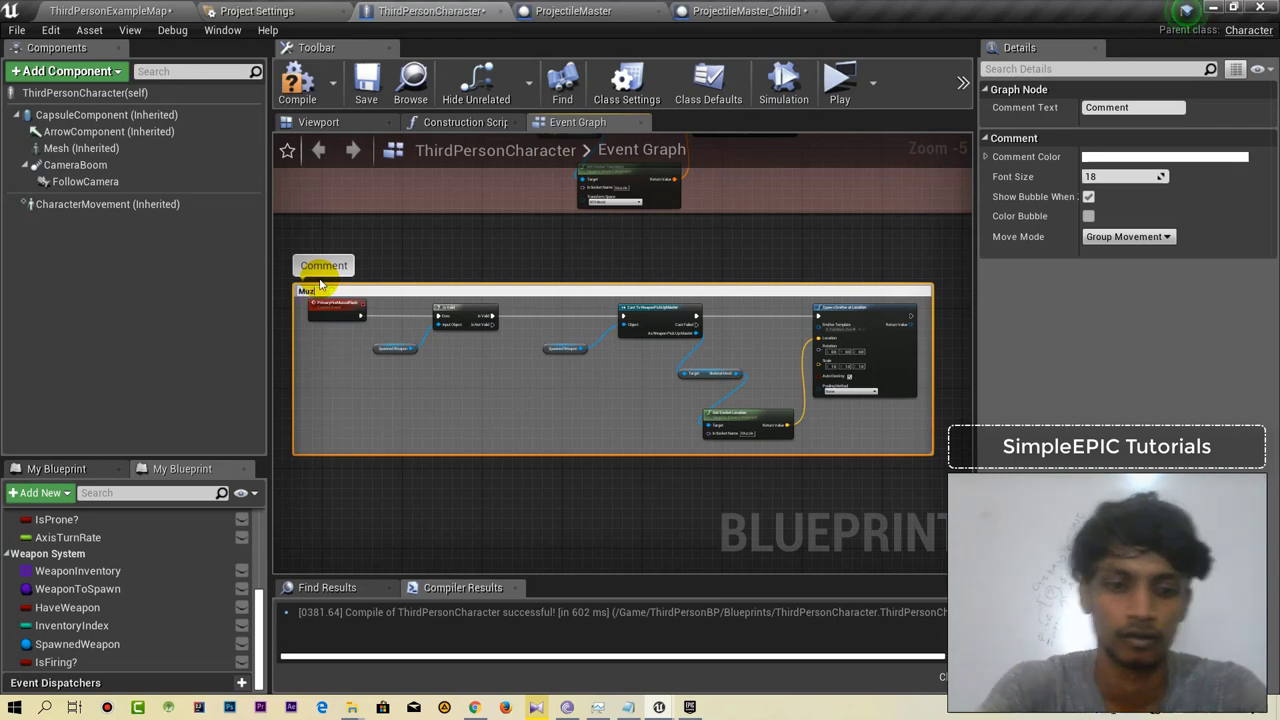
type("zzle F")
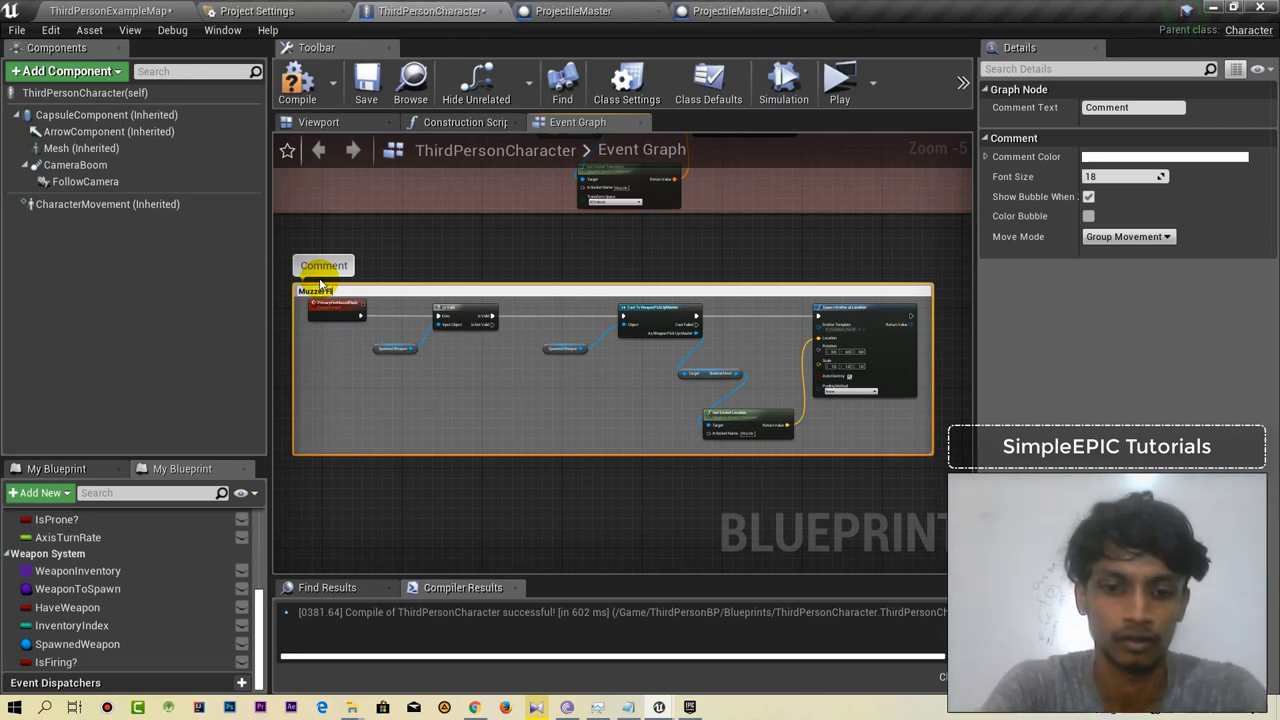
type("h")
key("Return")
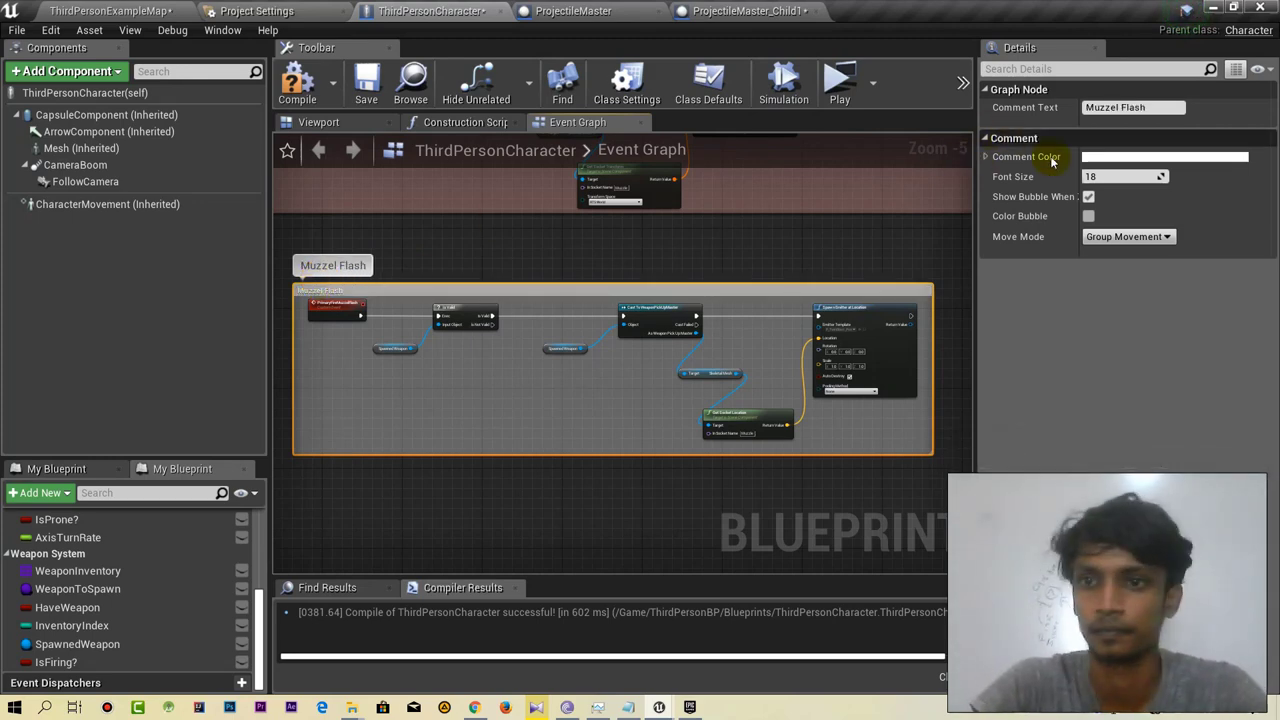
left_click(913, 205)
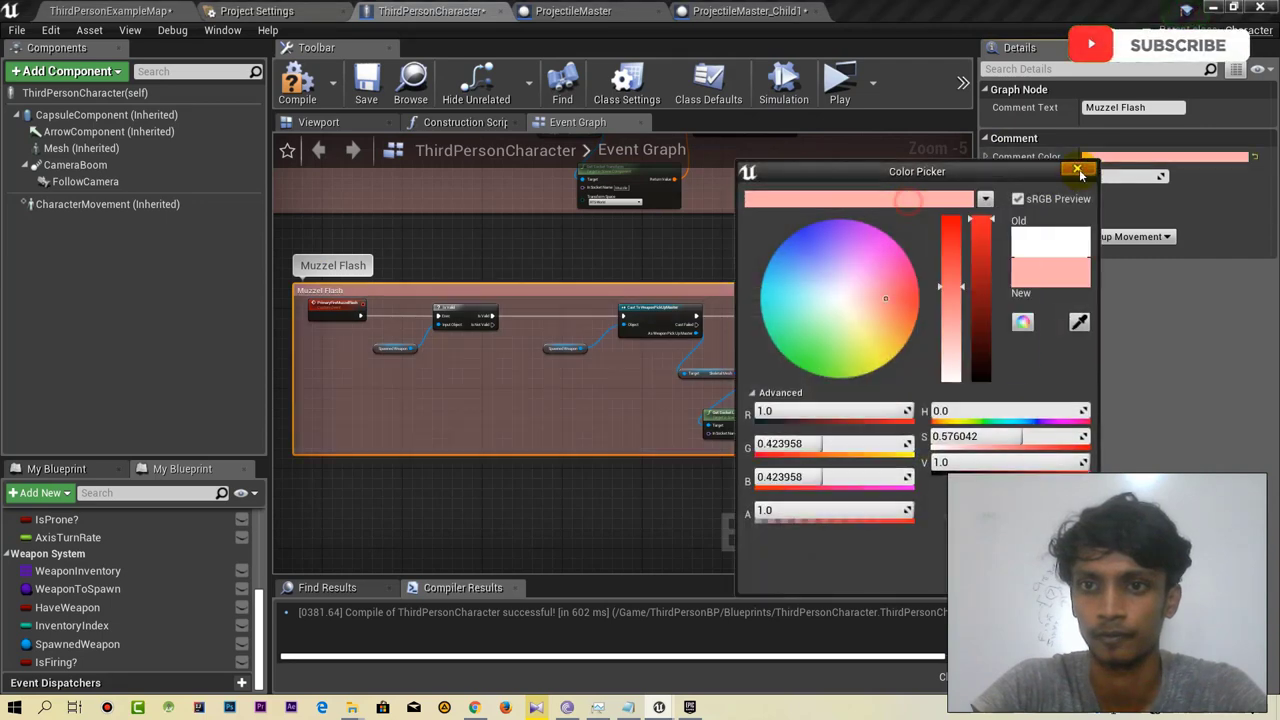
left_click(1092, 163)
Move the Muzzel Flash comment box below the Aim Perspectives group.
right_click_drag(830, 235, 910, 237)
scroll(967, 235, "down", 3)
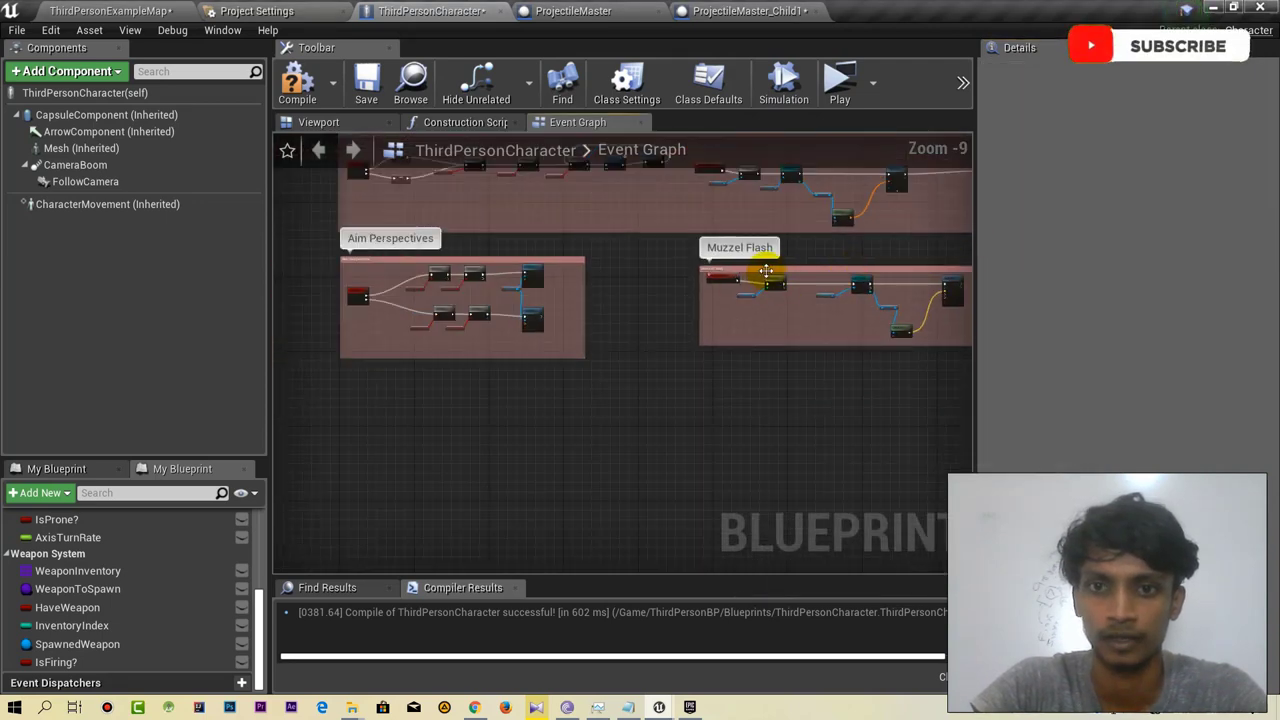
left_click(713, 287)
scroll(713, 287, "down", 1)
left_click_drag(713, 287, 414, 409)
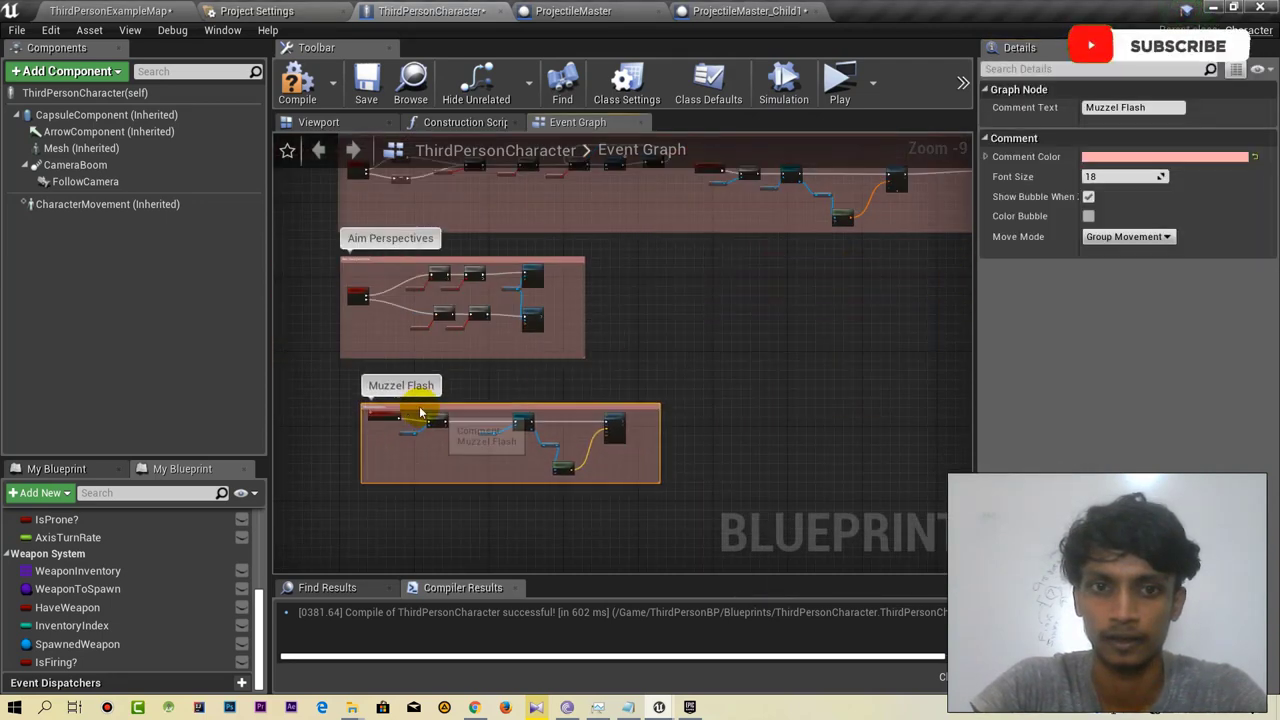
left_click(663, 309)
Bring the PrimaryFire chain into view and nudge the Play Montage node left.
right_click_drag(663, 309, 663, 446)
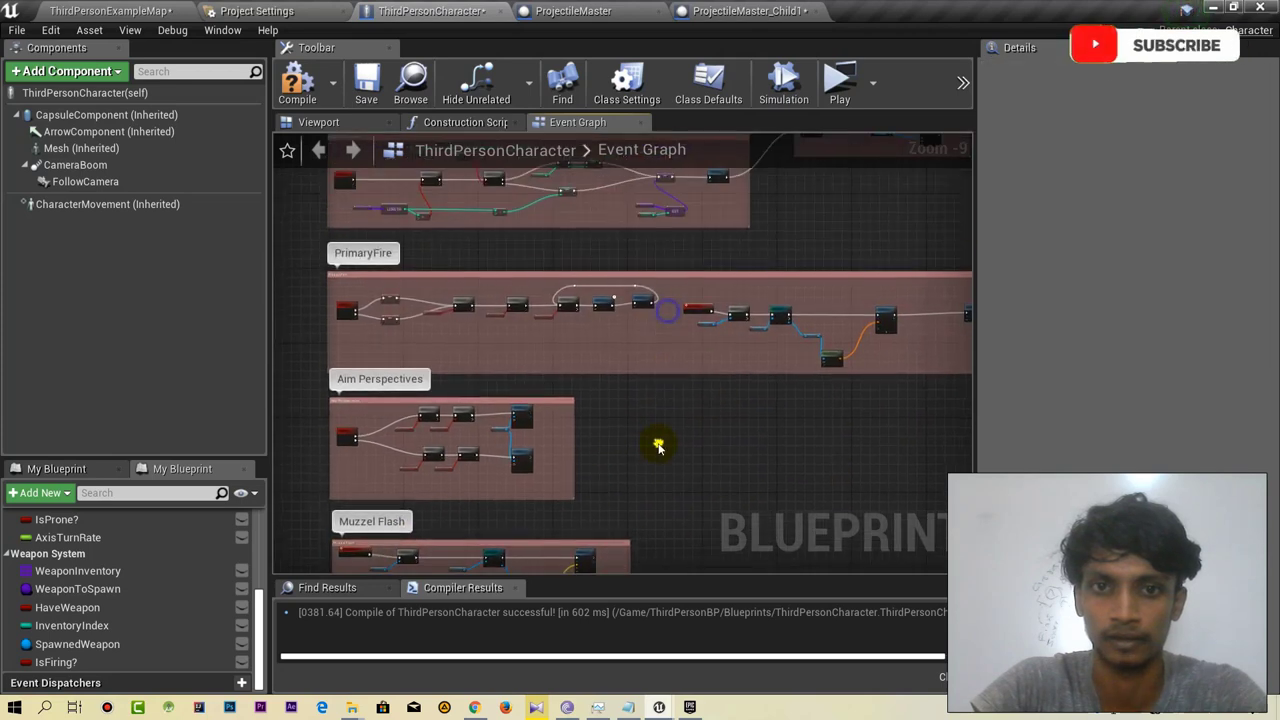
scroll(659, 447, "down", 1)
right_click_drag(760, 418, 697, 359)
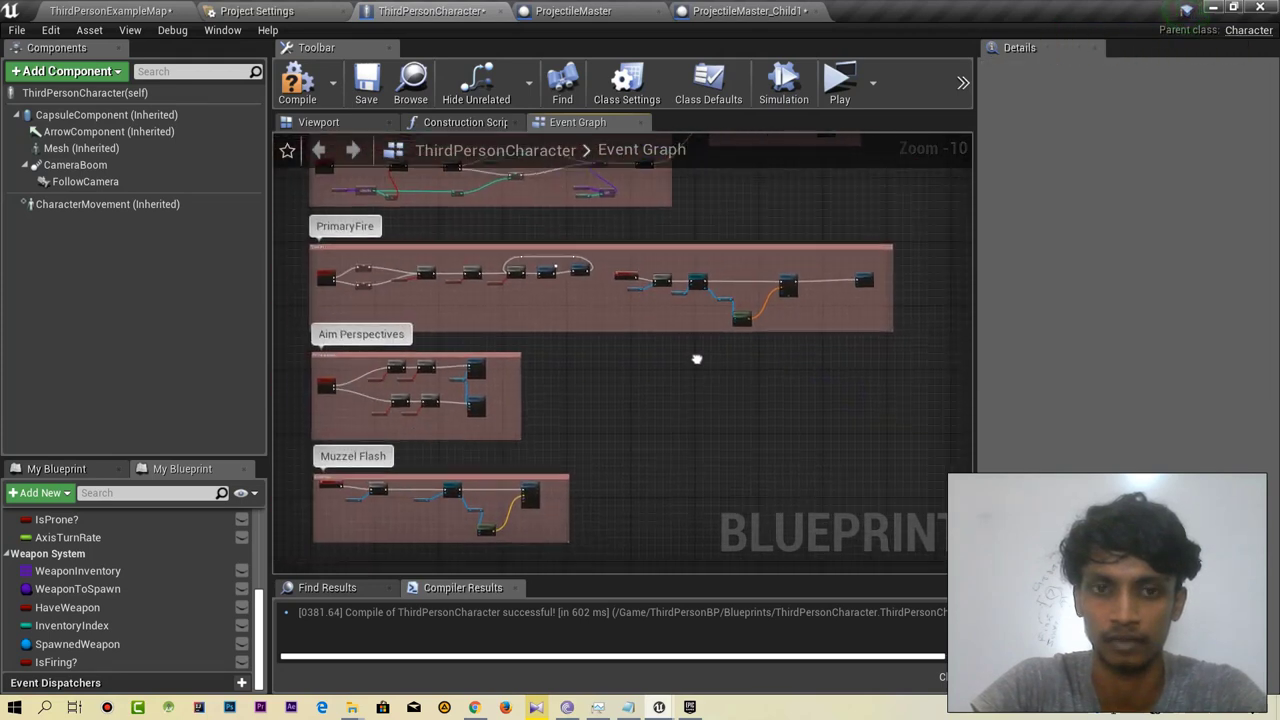
scroll(531, 294, "up", 3)
scroll(563, 274, "up", 3)
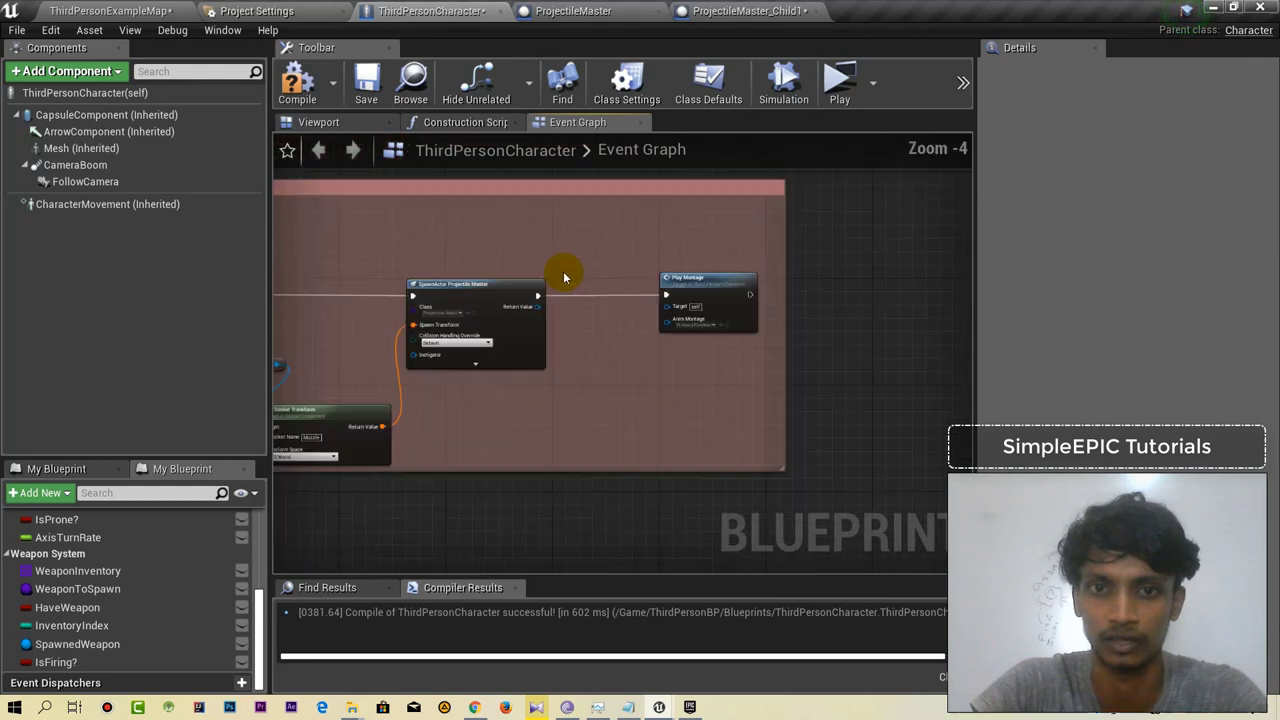
scroll(563, 274, "up", 1)
left_click_drag(766, 302, 678, 298)
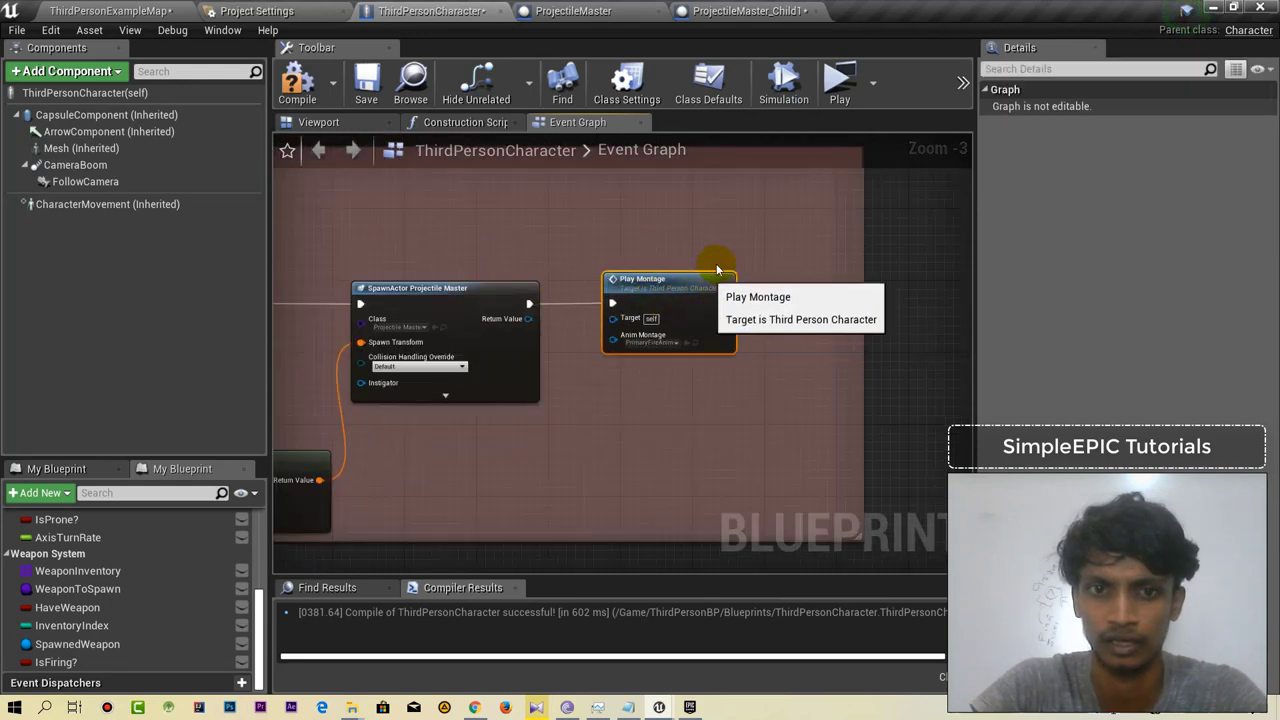
Add a Primary Fire Muzzel Flash function call right after Play Montage.
right_click_drag(752, 257, 660, 257)
scroll(651, 313, "up", 2)
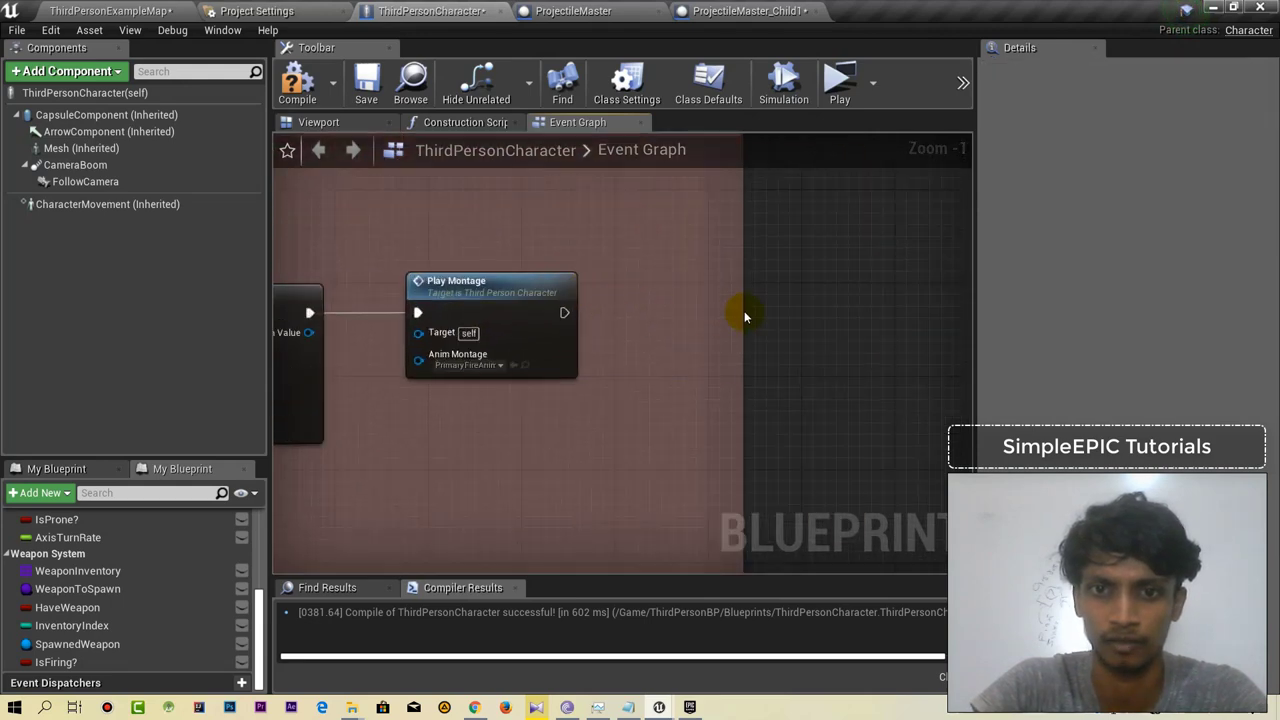
scroll(655, 375, "down", 7)
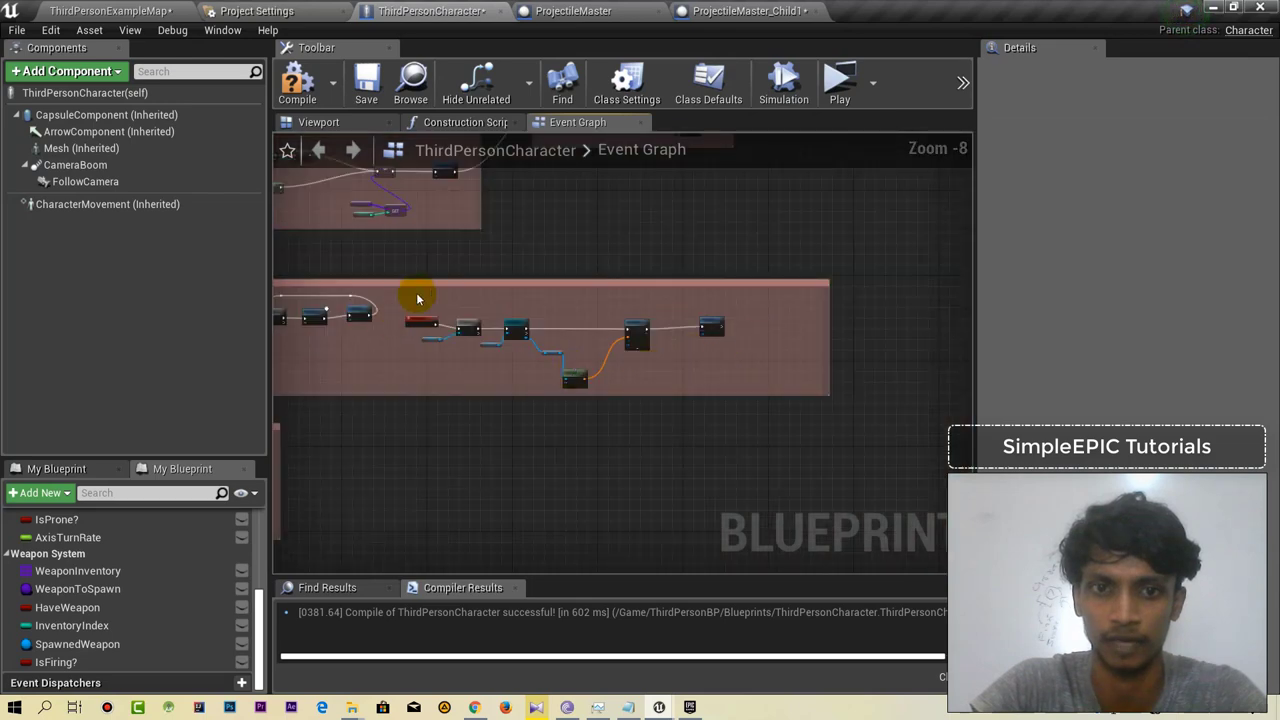
right_click_drag(414, 294, 608, 383)
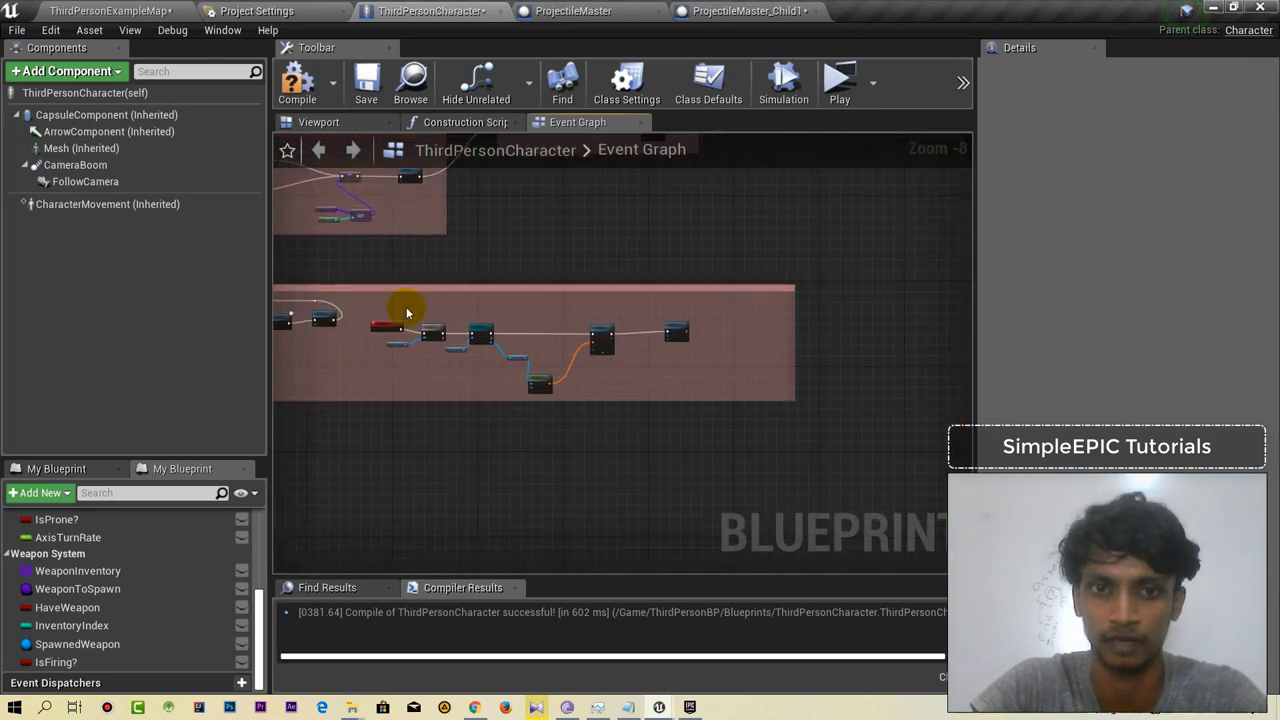
scroll(417, 328, "up", 5)
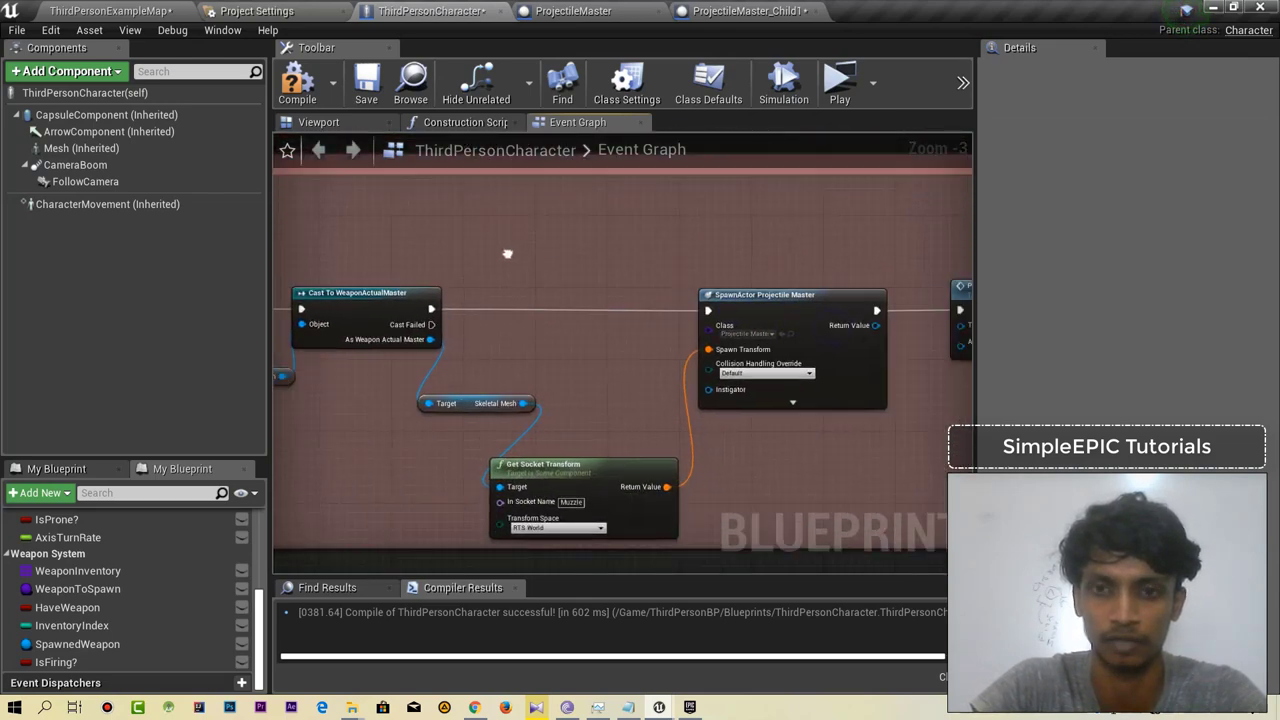
right_click_drag(838, 333, 297, 252)
left_click_drag(641, 305, 708, 312)
type("m")
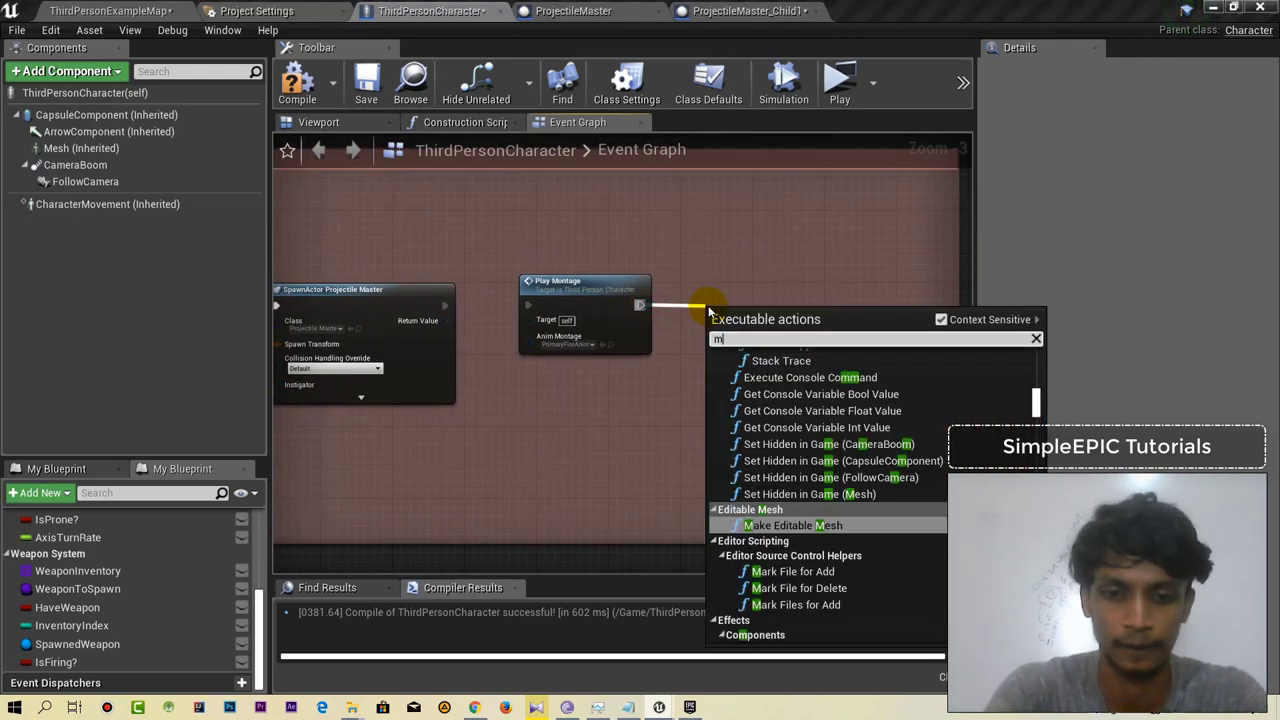
type("uzz")
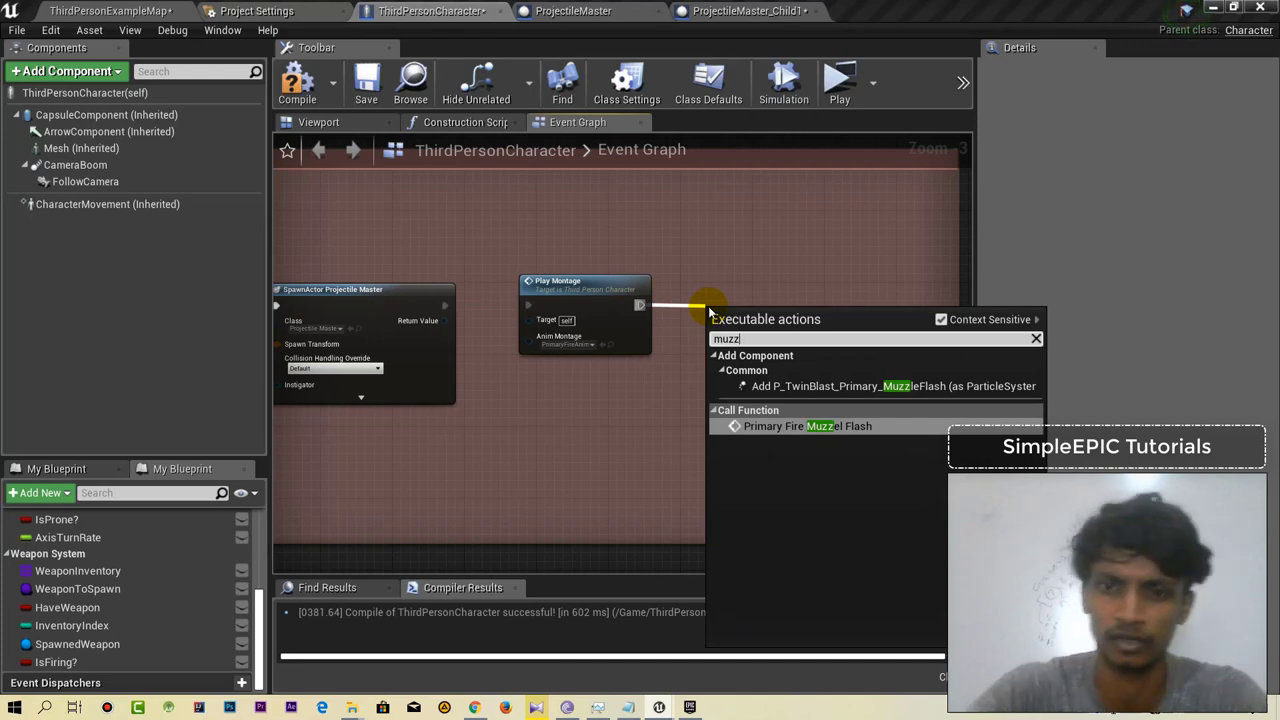
left_click(850, 430)
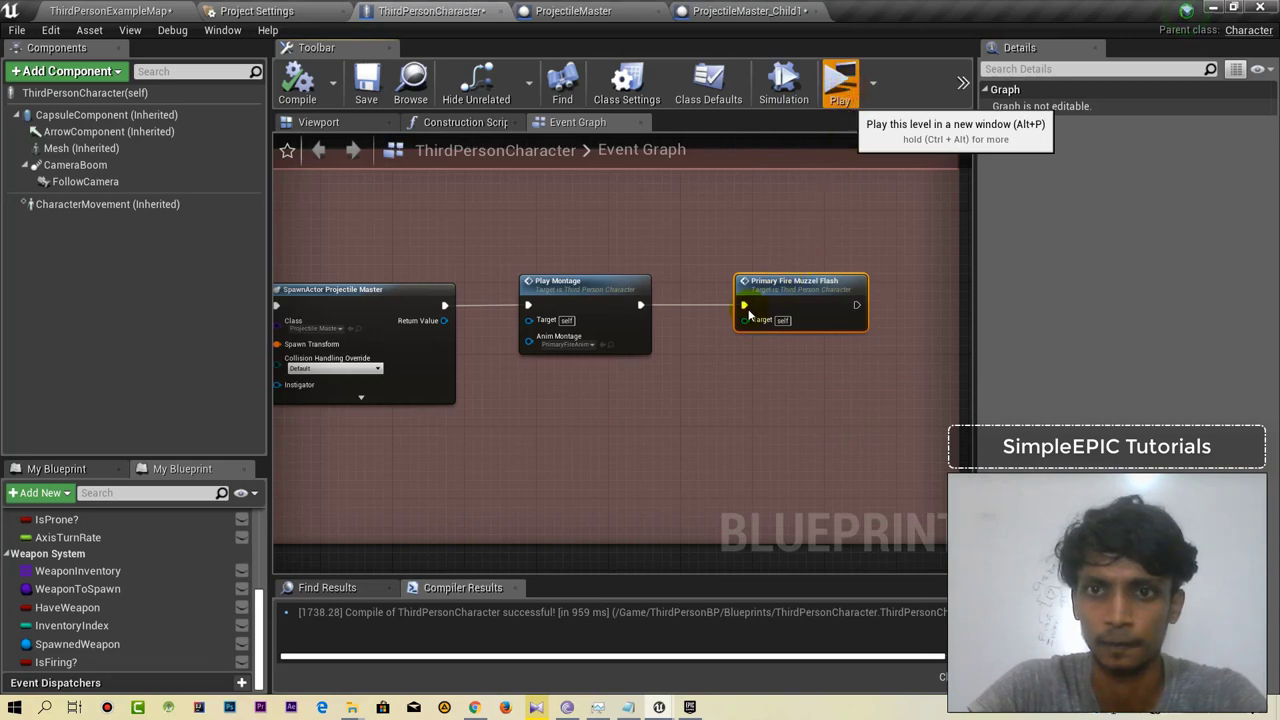
key("alt+p")
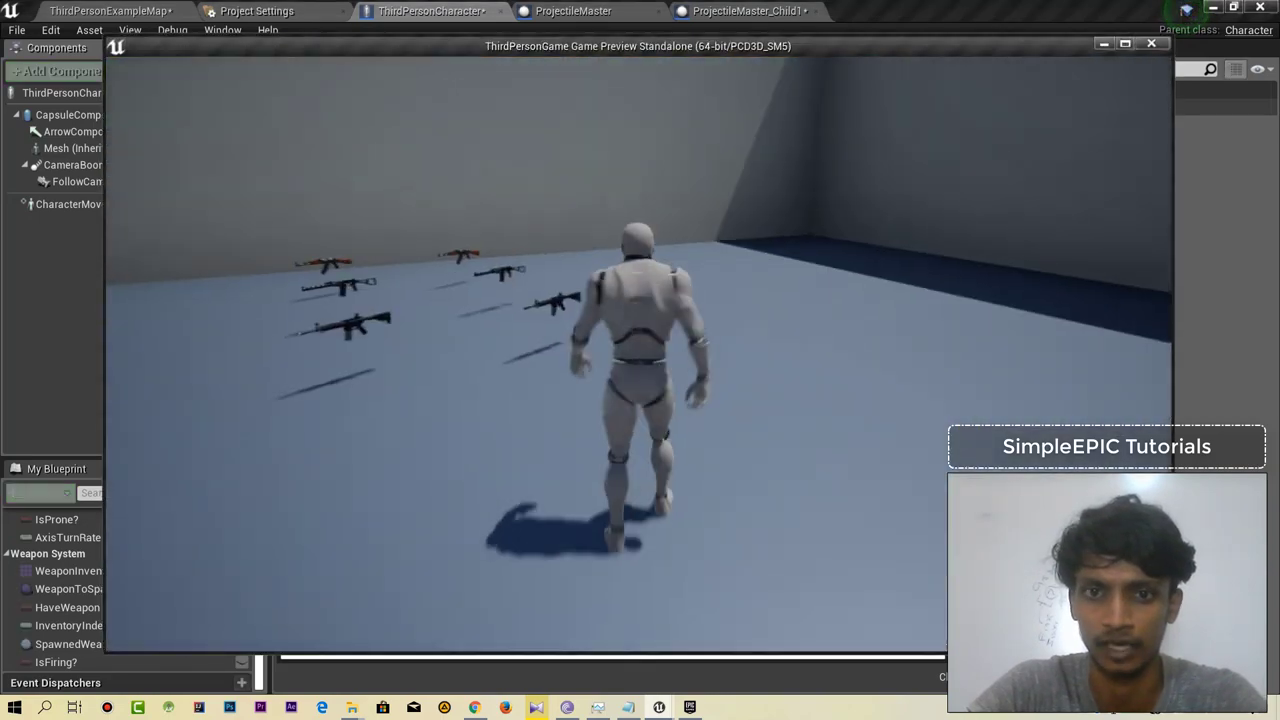
key("w")
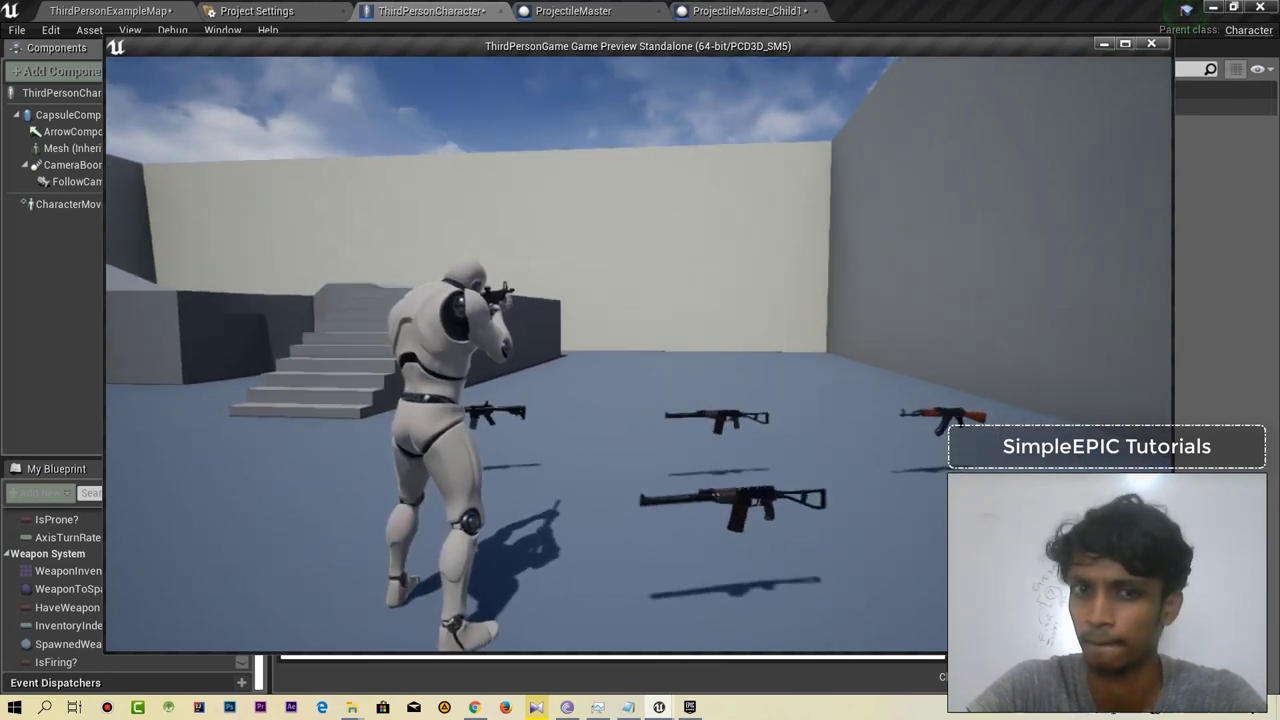
left_click(638, 354)
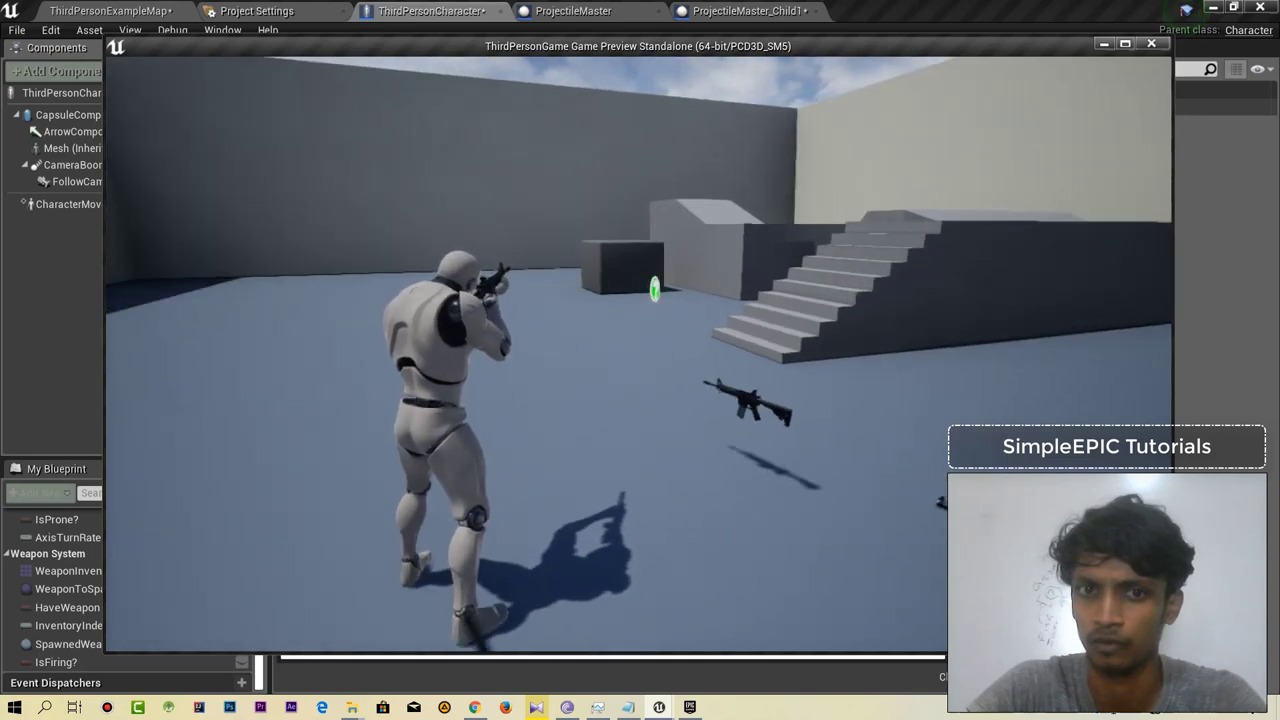
key("Escape")
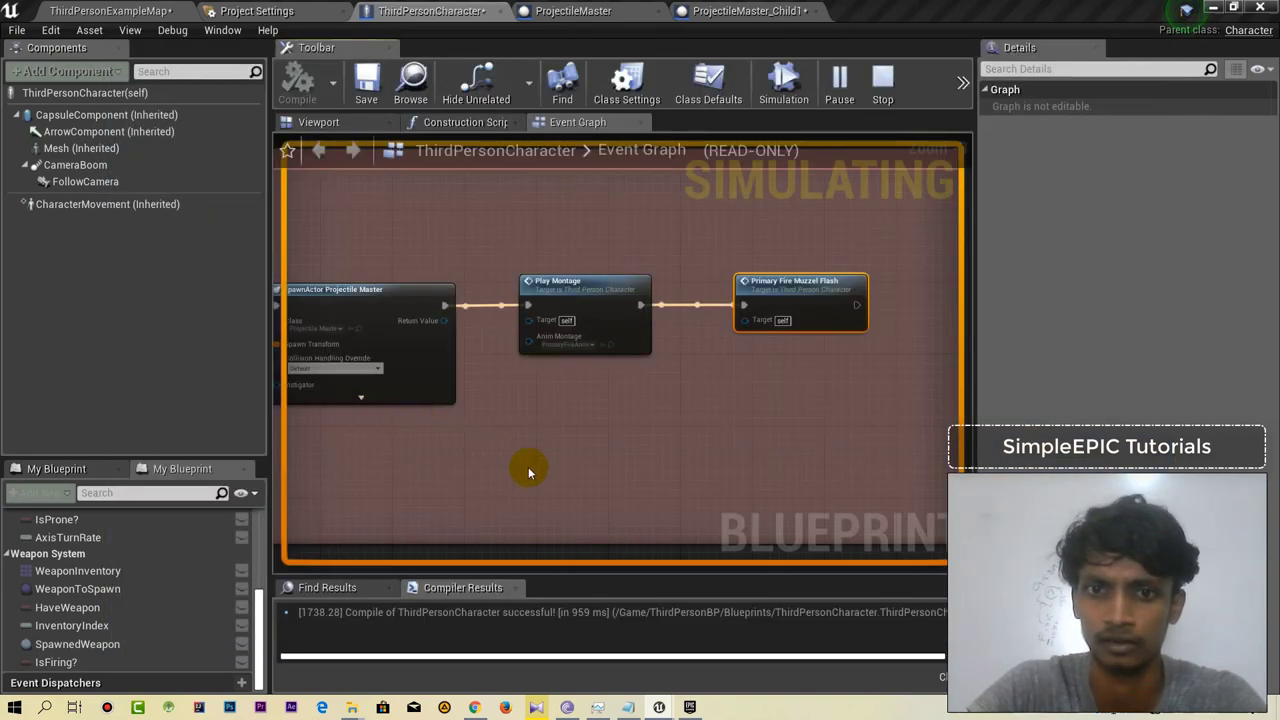
Add a Print String node after Spawn Emitter at Location in the Muzzel Flash chain.
scroll(710, 291, "down", 3)
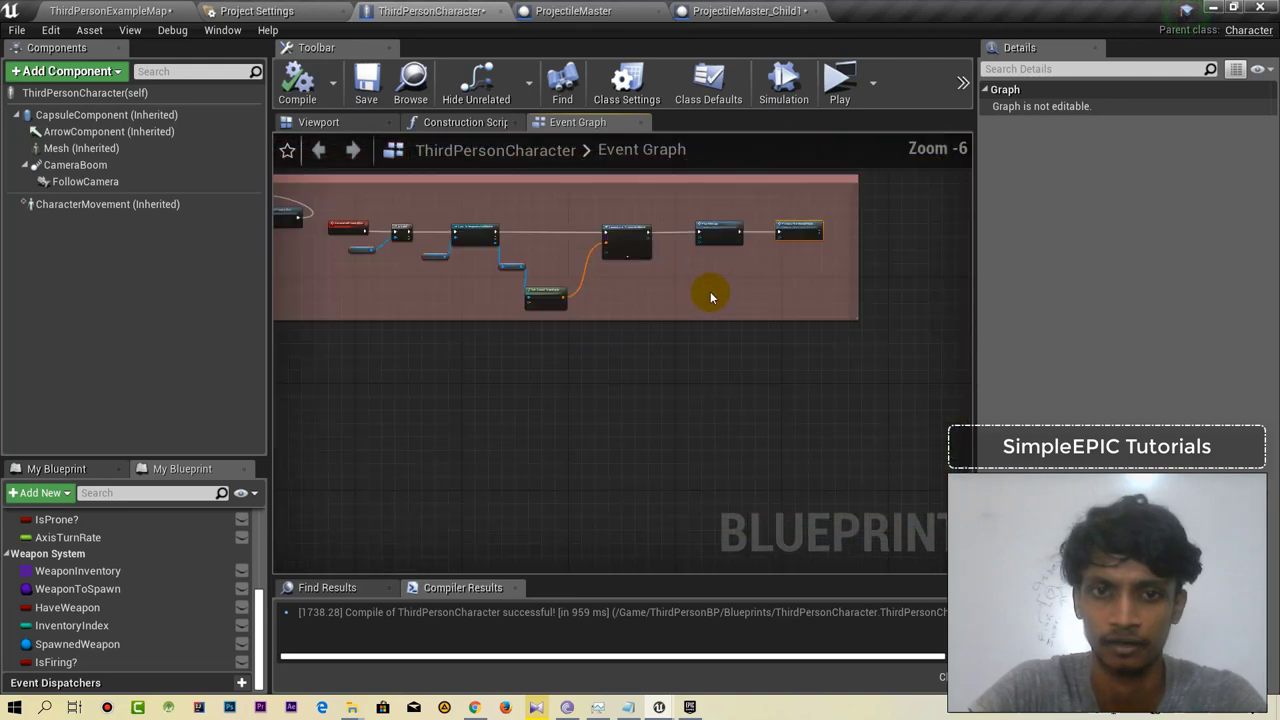
scroll(700, 290, "down", 3)
mouse_move(671, 286)
right_mouse_down()
mouse_move(822, 250)
mouse_move(838, 227)
right_mouse_up()
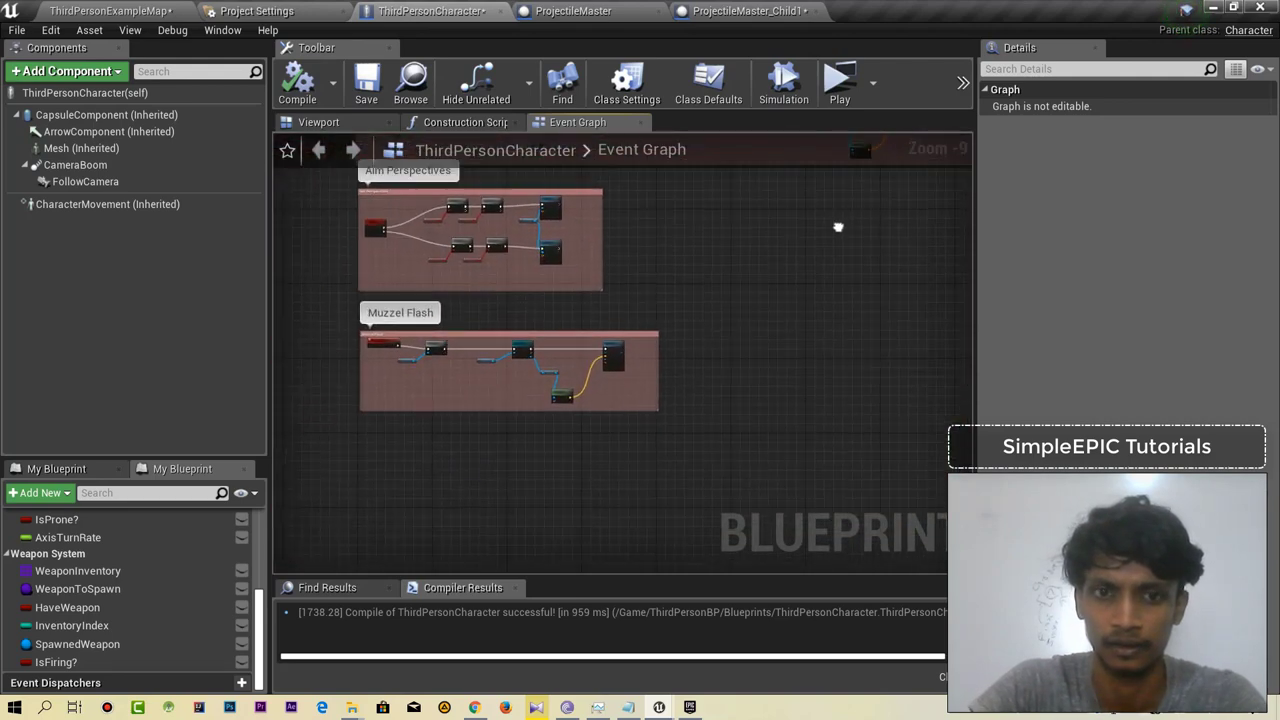
scroll(480, 357, "up", 1)
scroll(480, 360, "up", 4)
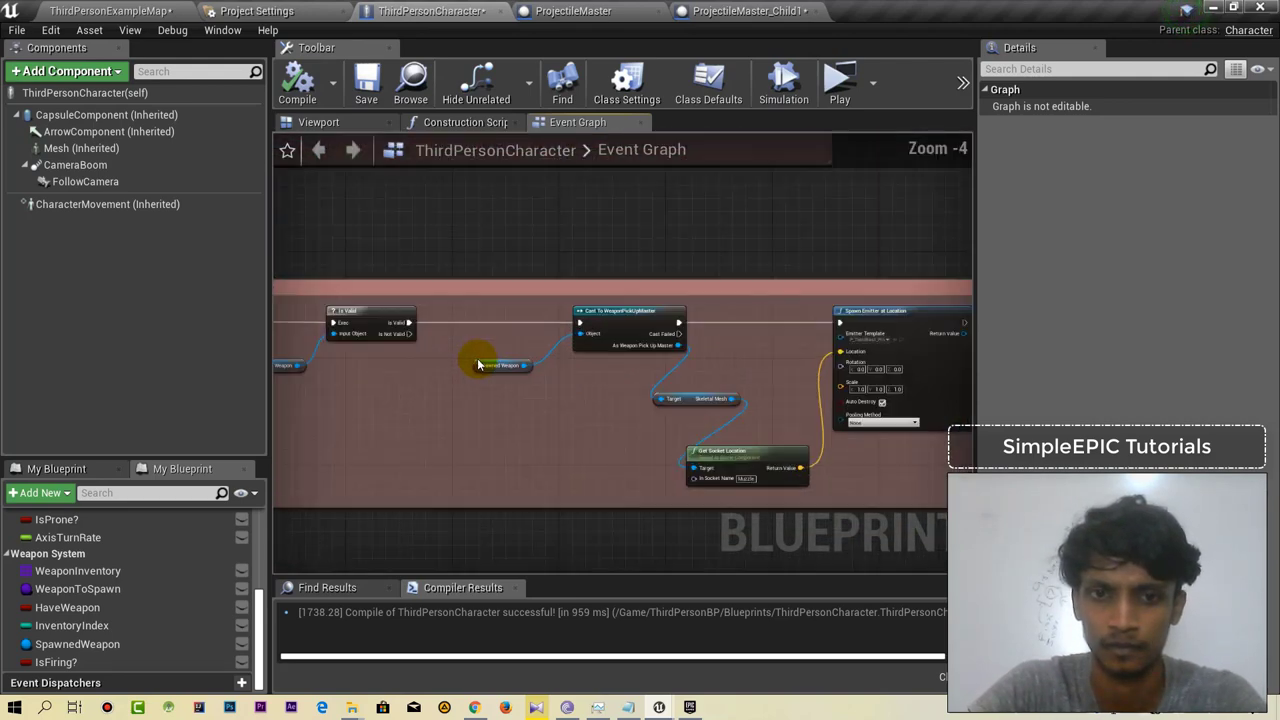
scroll(470, 365, "up", 2)
right_click_drag(367, 378, 182, 310)
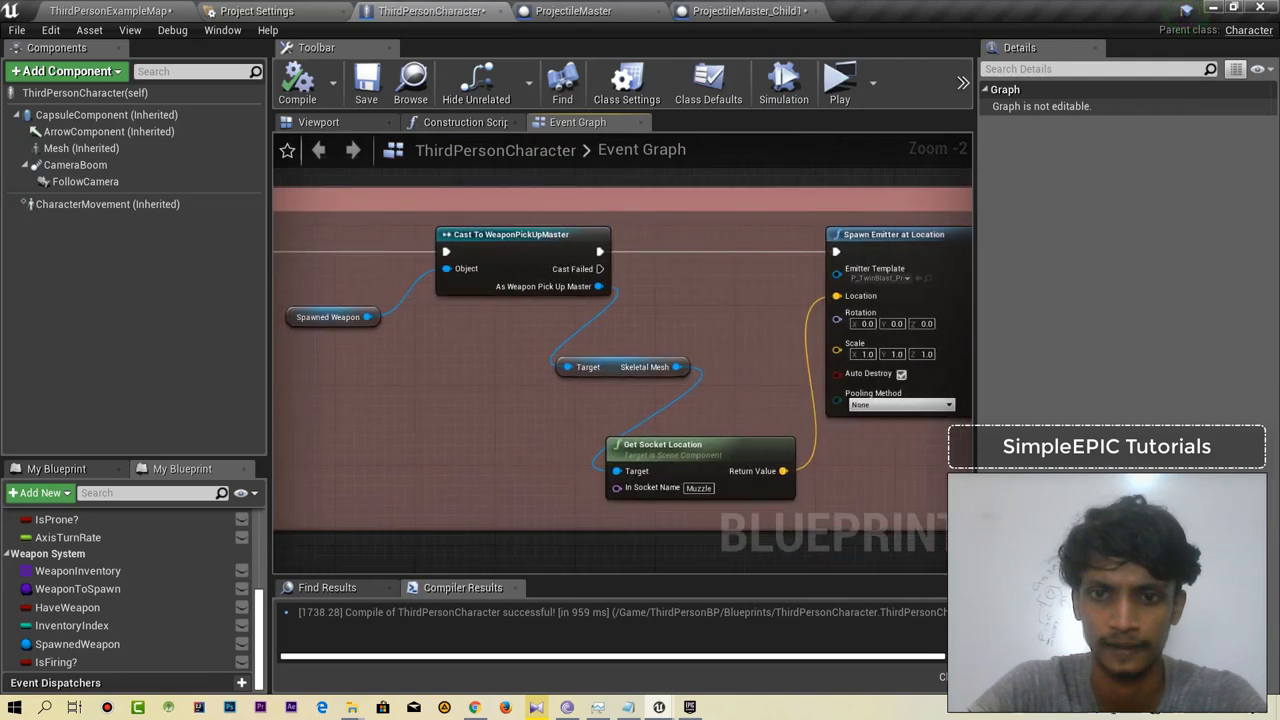
right_click_drag(725, 316, 446, 327)
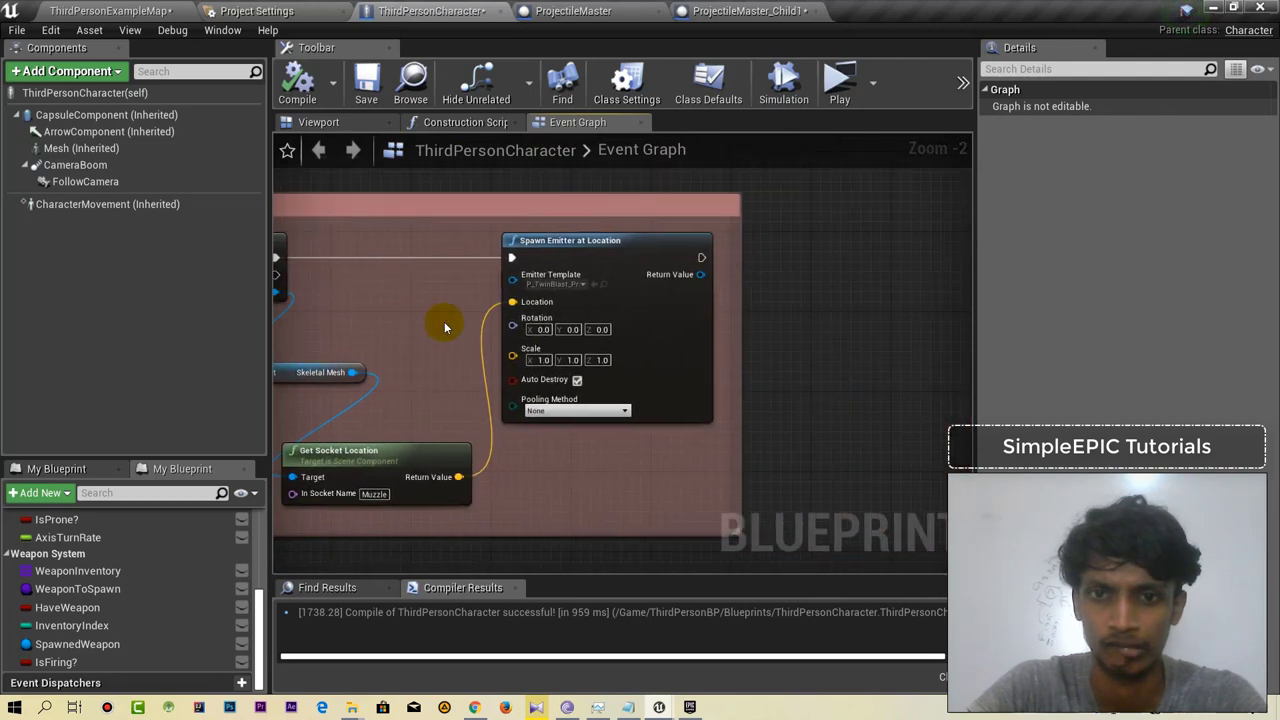
left_click_drag(740, 307, 980, 306)
right_click_drag(720, 330, 620, 332)
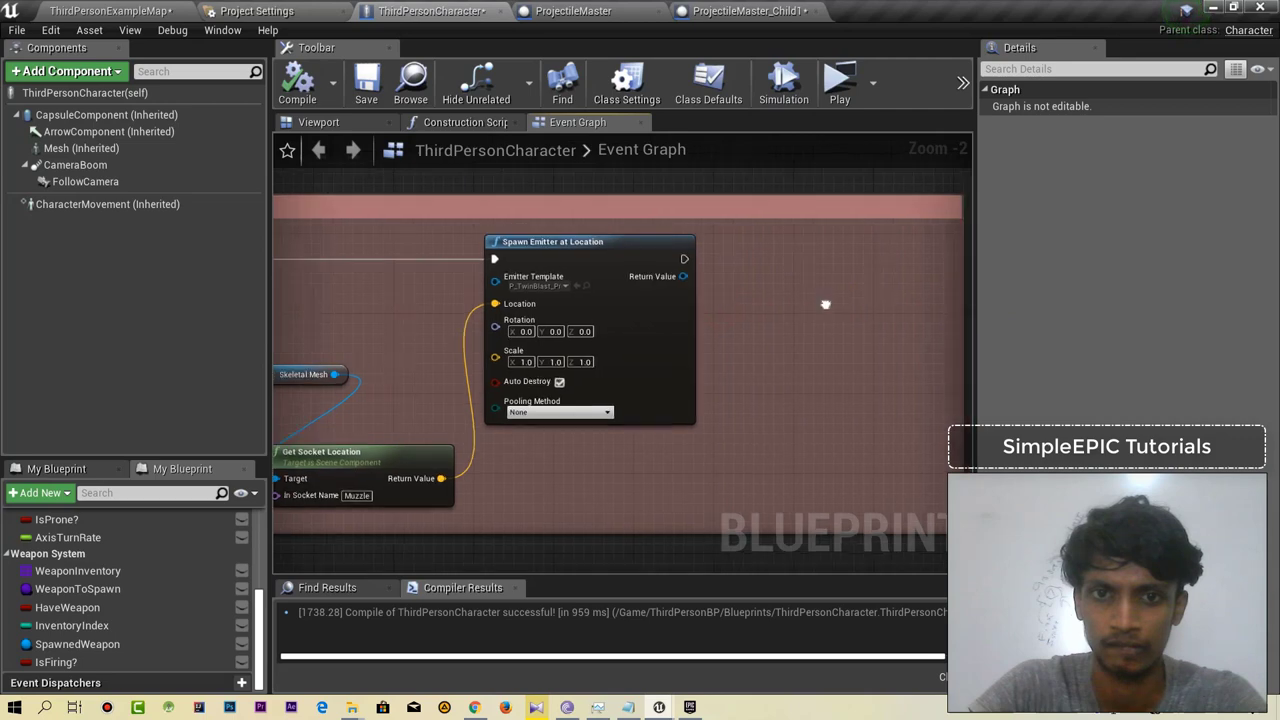
left_click_drag(601, 259, 709, 262)
type("pri")
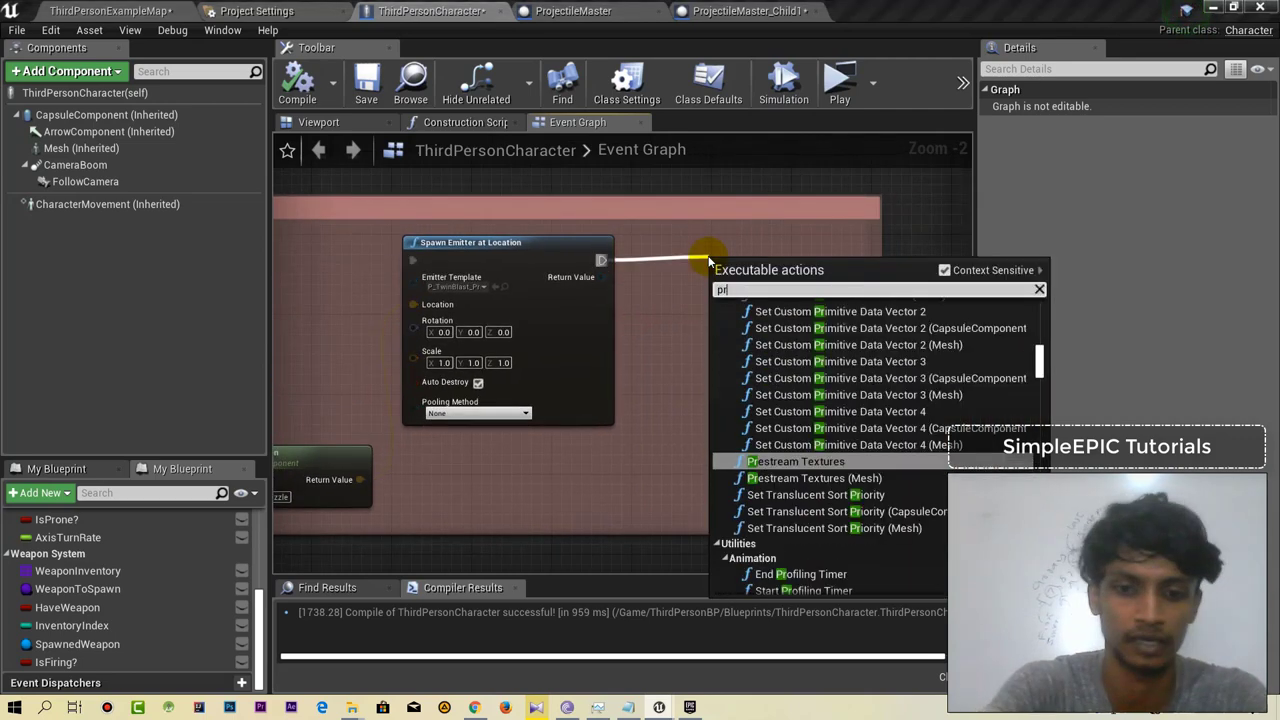
key("Return")
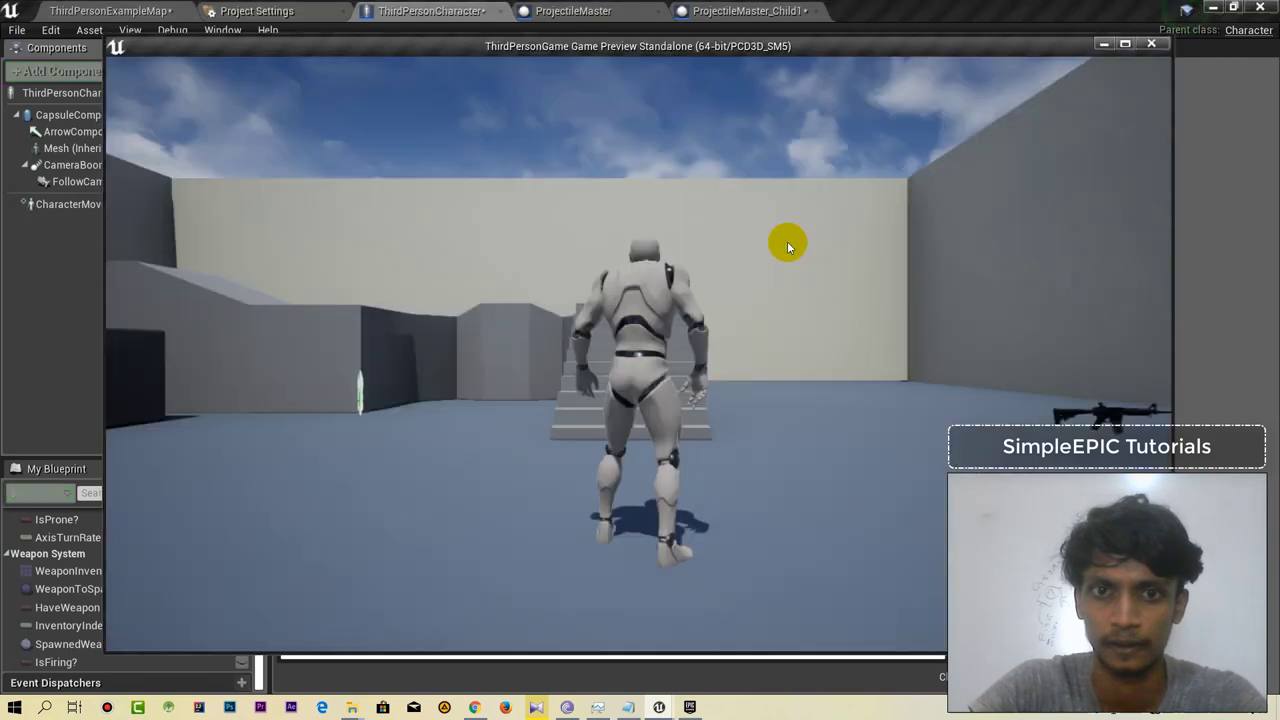
Play-test by moving the character, then stop and return to the graph.
key("w")
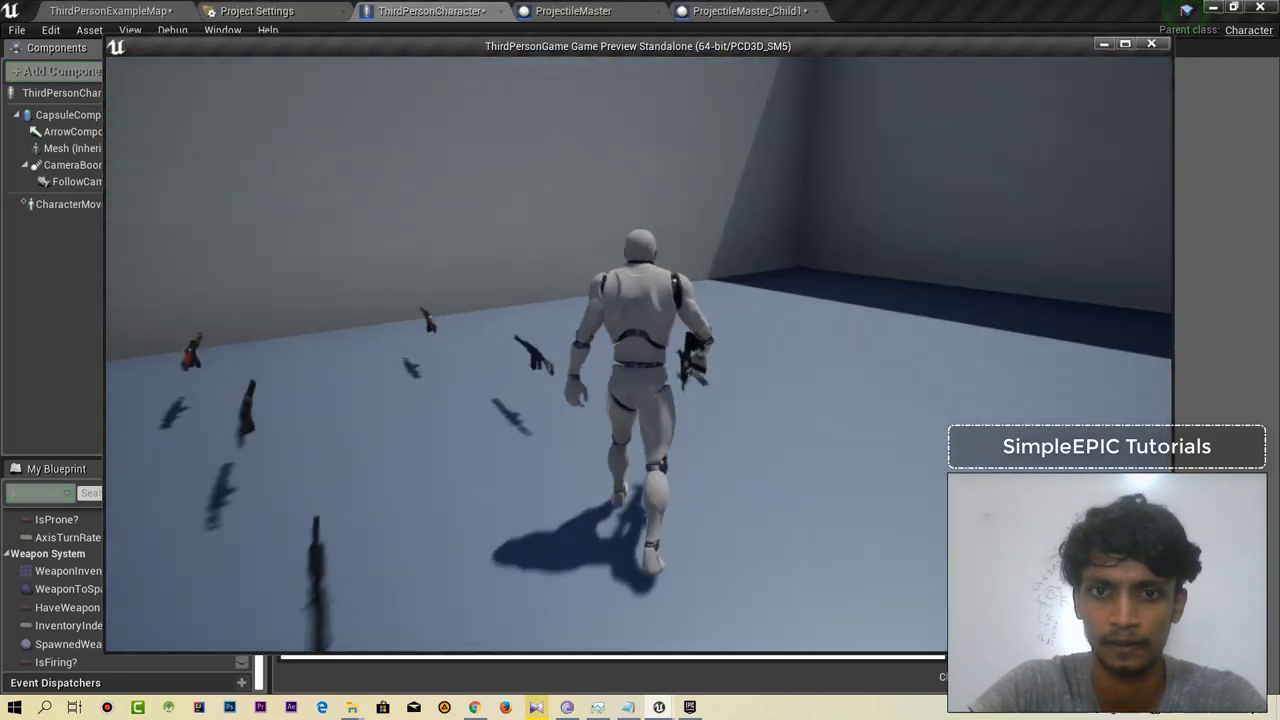
key("Escape")
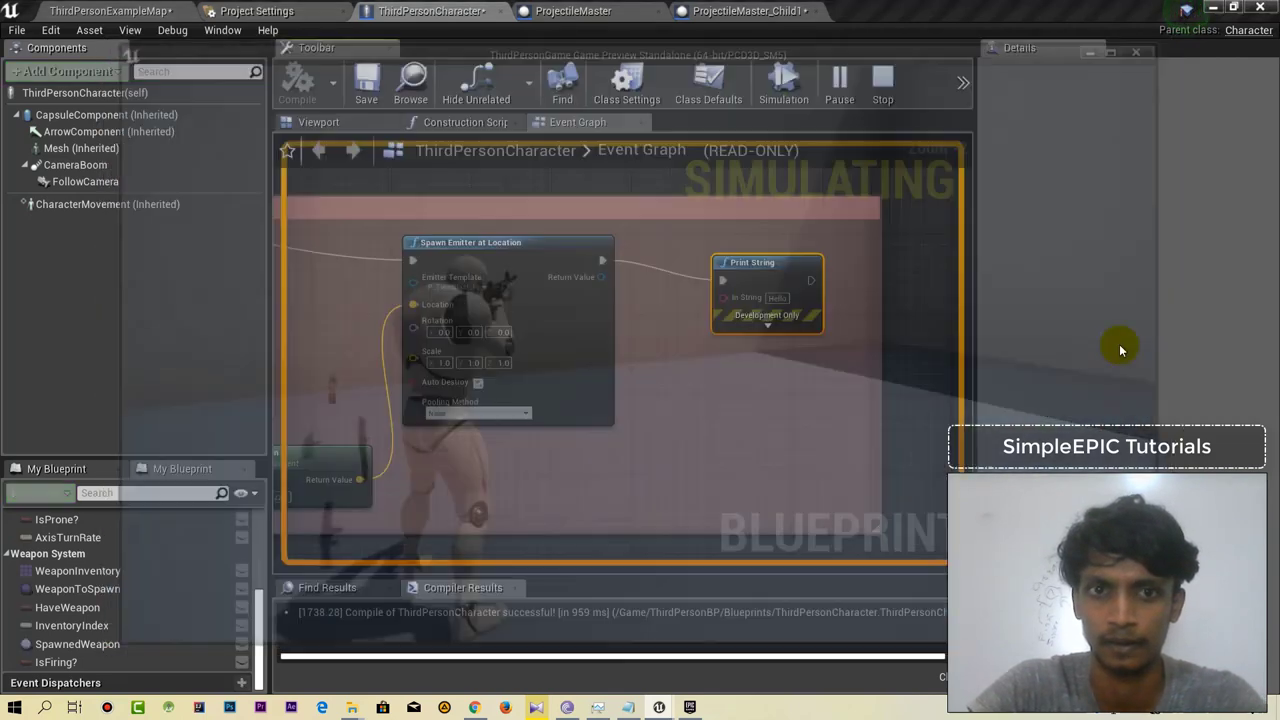
scroll(762, 359, "down", 6)
Pan the Event Graph to Play Montage and select the Primary Fire Muzzel Flash call node.
scroll(683, 334, "down", 2)
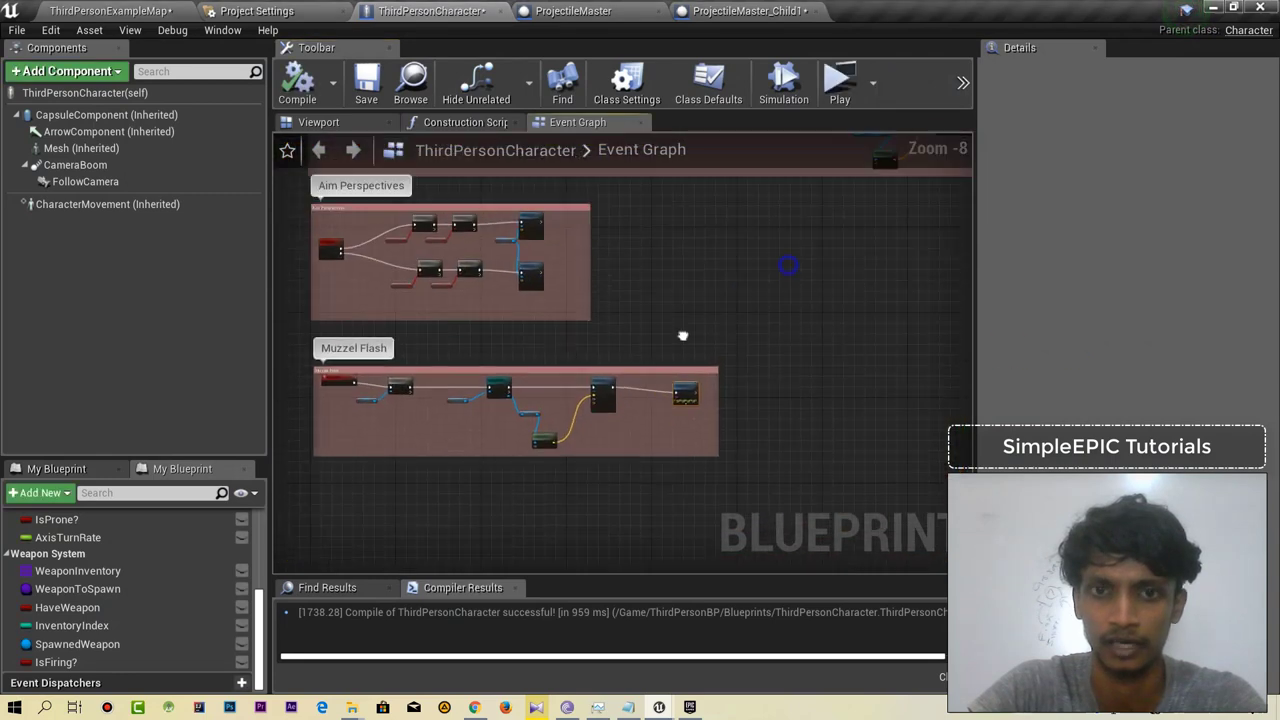
scroll(509, 437, "up", 2)
scroll(757, 240, "up", 3)
scroll(623, 320, "up", 1)
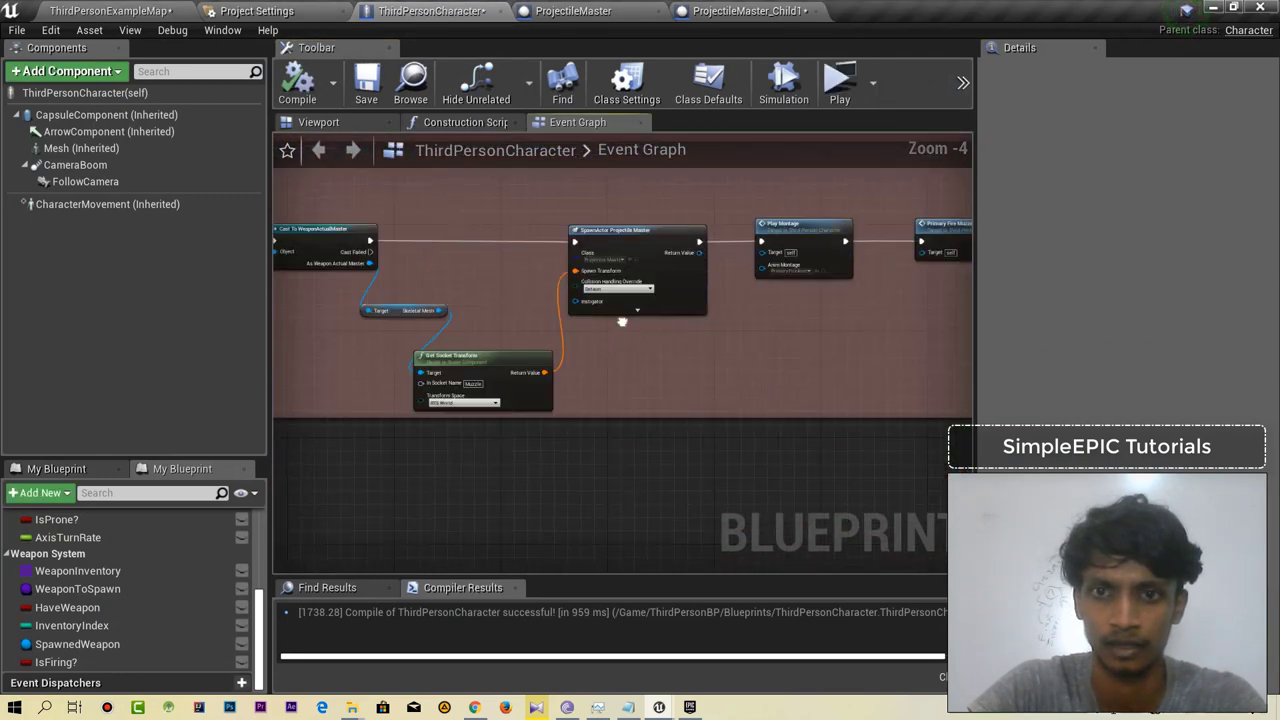
scroll(500, 251, "up", 2)
scroll(736, 296, "up", 2)
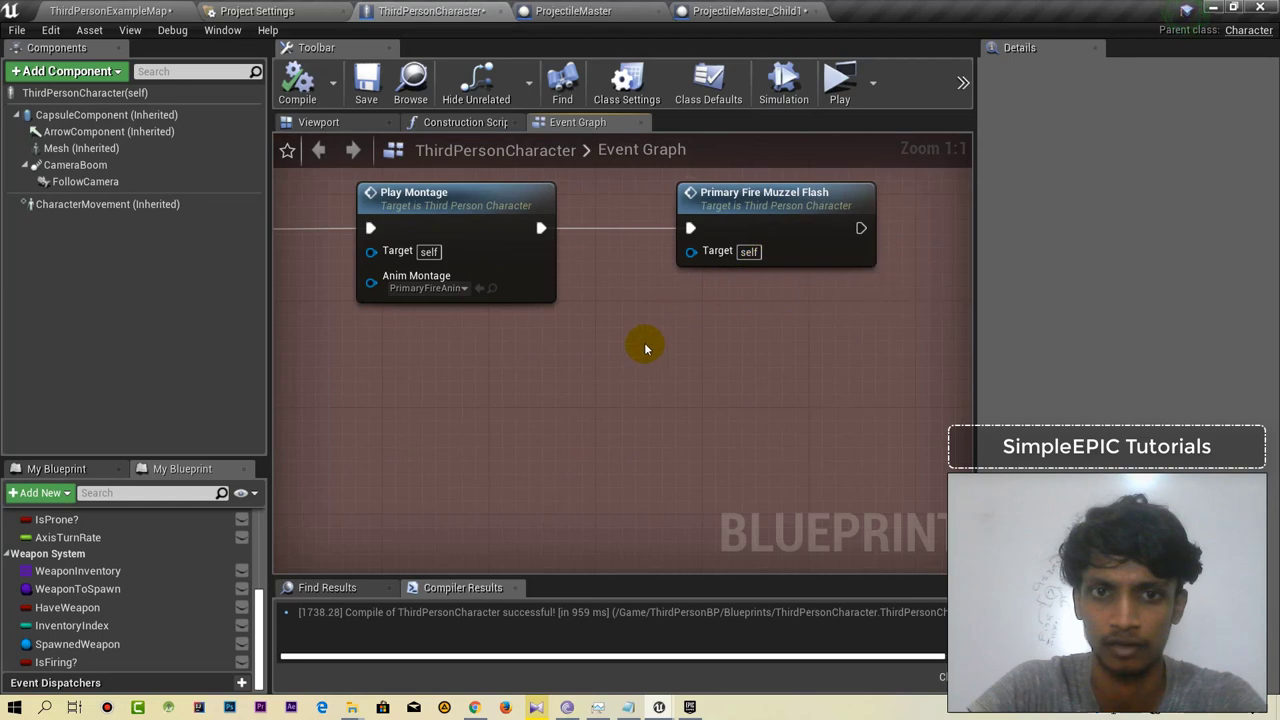
scroll(646, 346, "down", 1)
scroll(797, 314, "down", 4)
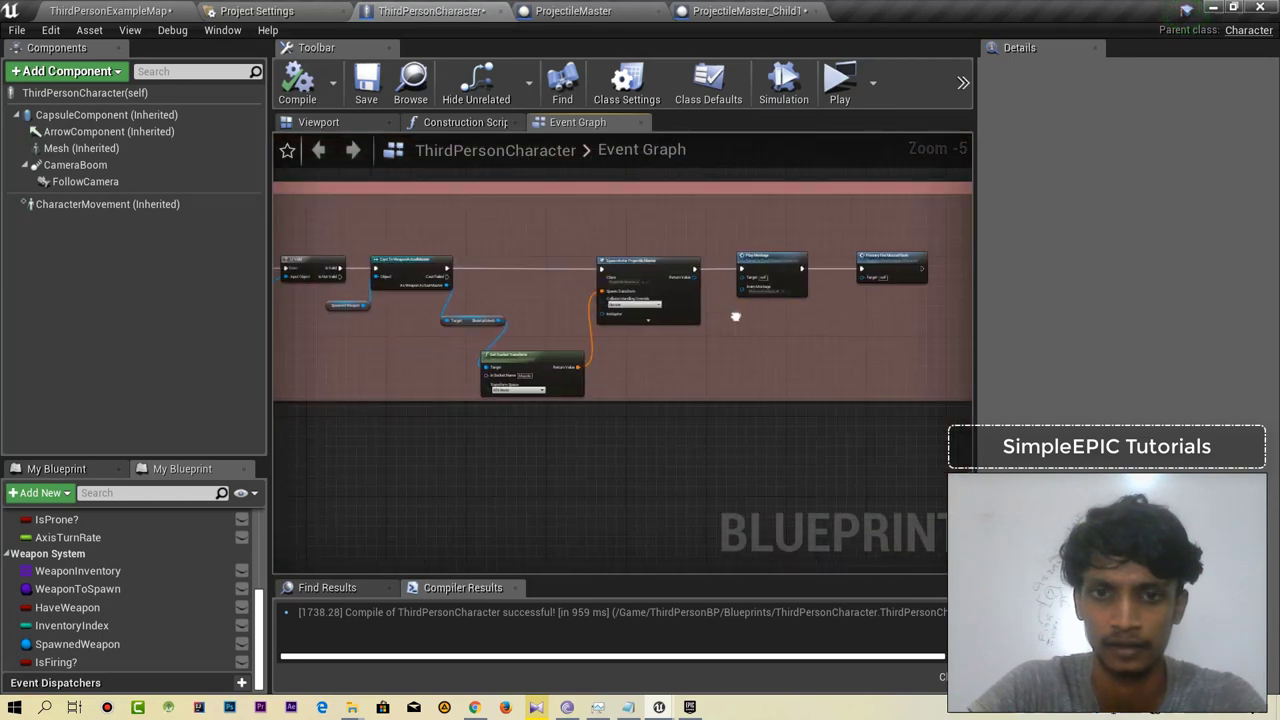
scroll(600, 283, "up", 4)
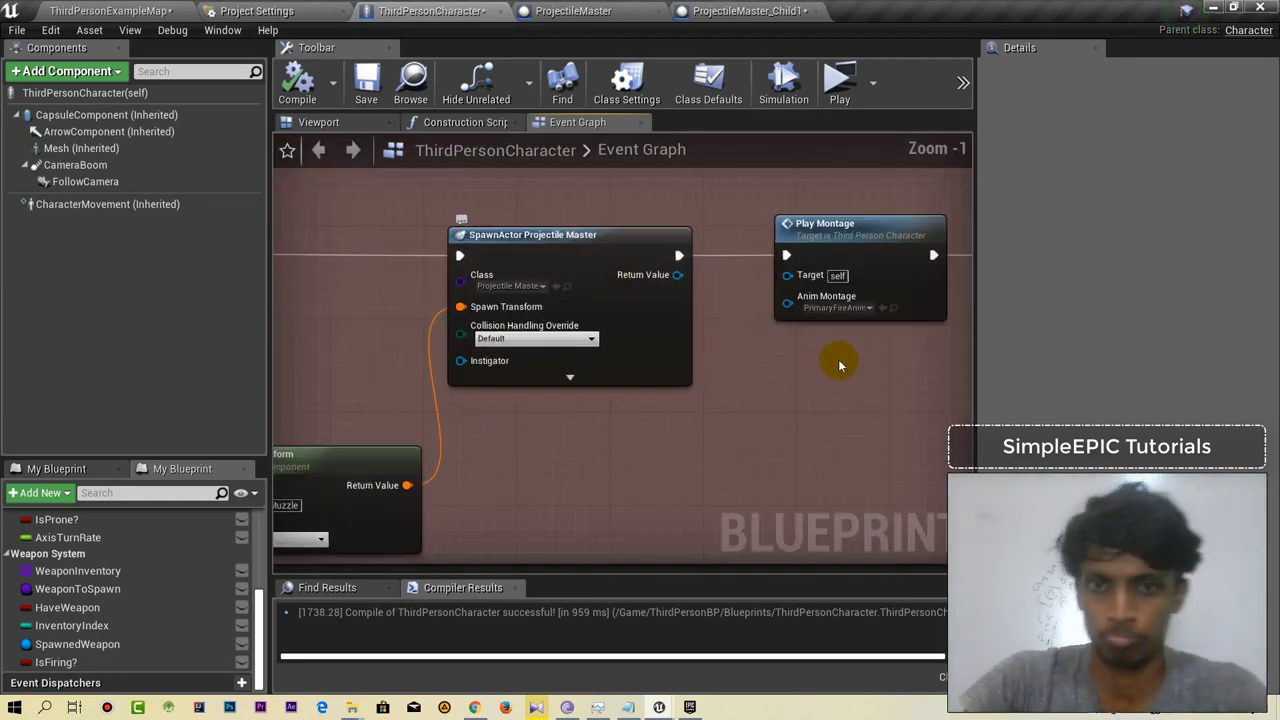
mouse_move(837, 360)
right_mouse_down()
mouse_move(383, 364)
mouse_move(576, 325)
right_mouse_up()
left_click(827, 196)
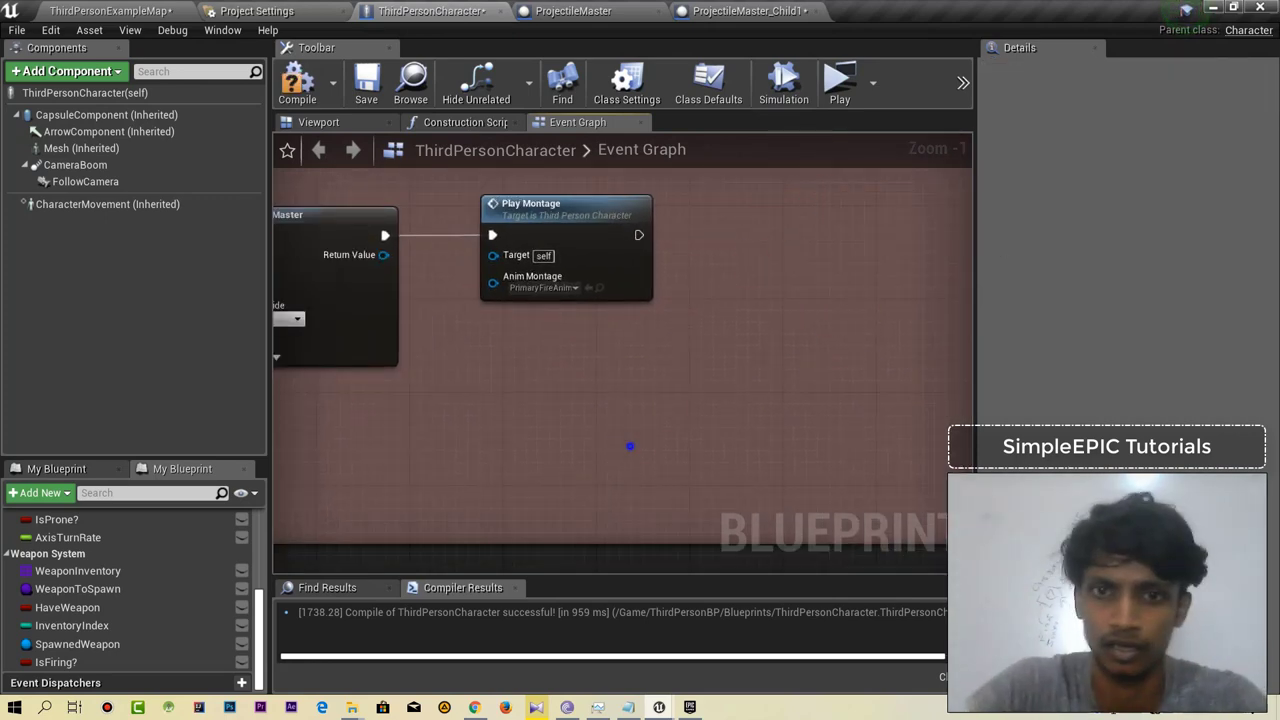
Add a Print String node wired from Play Montage's execution output.
scroll(679, 421, "down", 5)
scroll(529, 366, "up", 3)
scroll(489, 374, "up", 2)
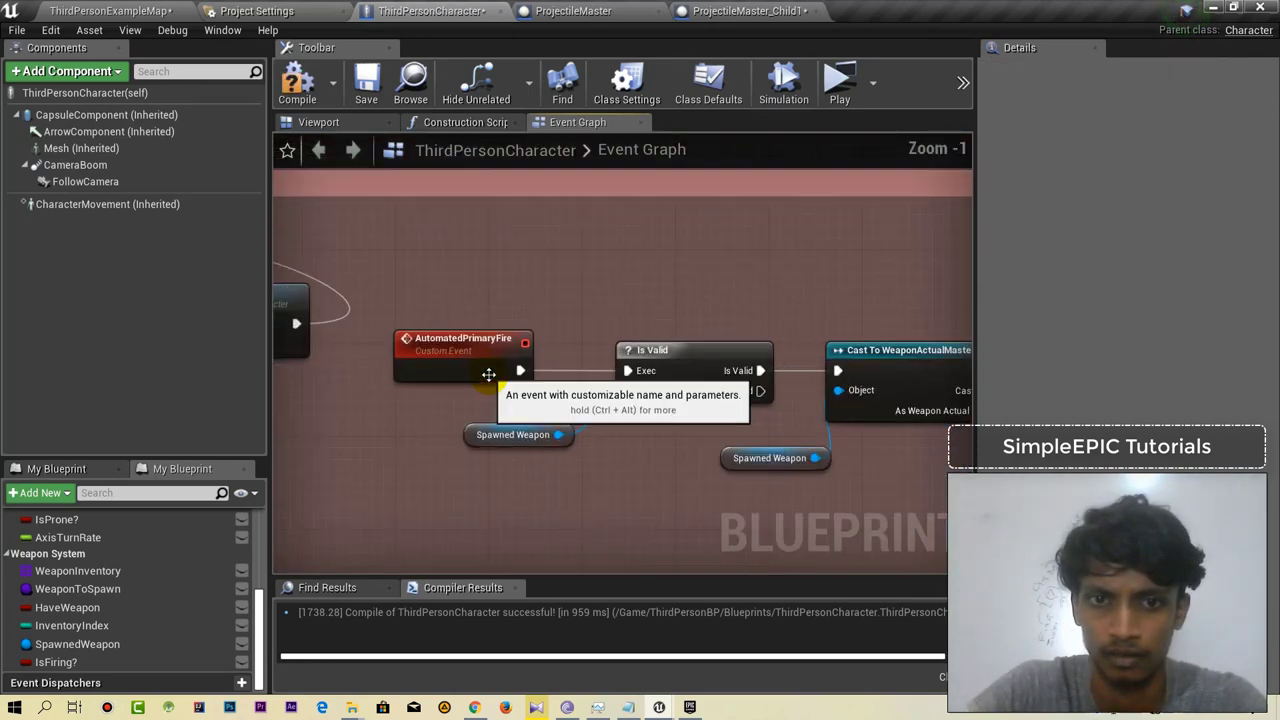
mouse_move(711, 449)
right_mouse_down()
mouse_move(466, 400)
mouse_move(357, 414)
right_mouse_up()
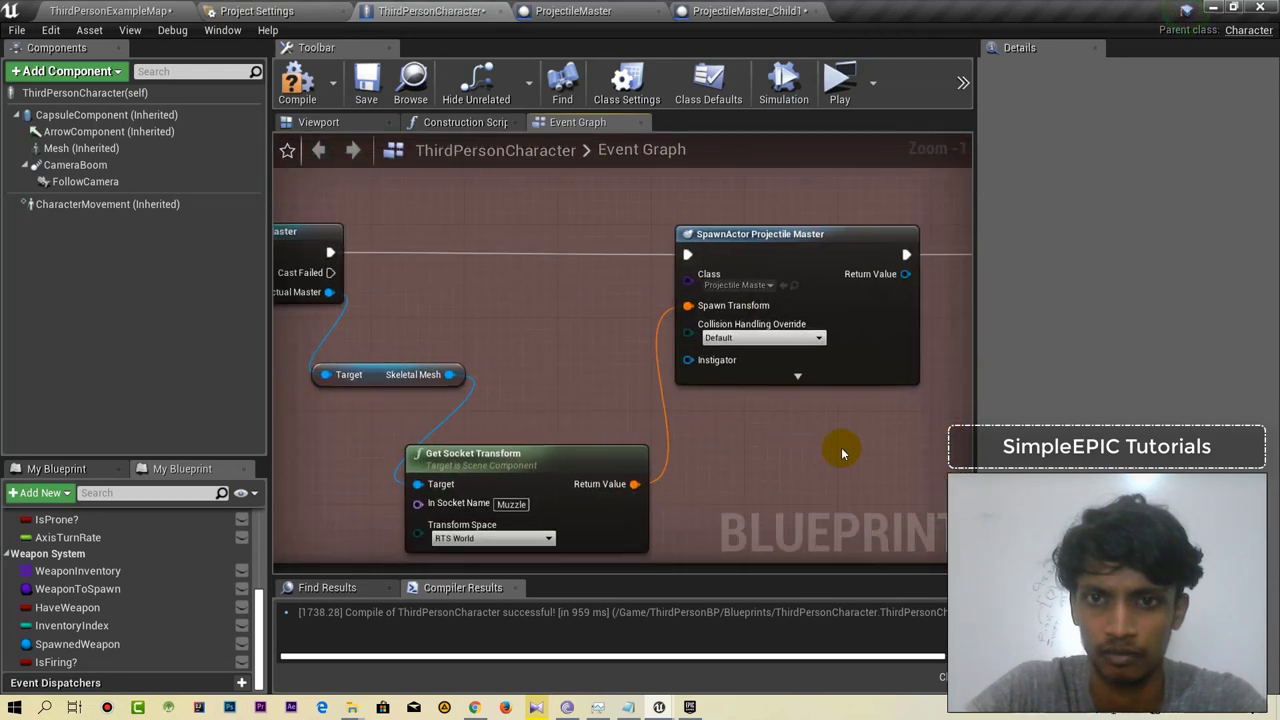
mouse_move(842, 454)
right_mouse_down()
mouse_move(571, 449)
mouse_move(545, 424)
right_mouse_up()
right_click_drag(819, 375, 558, 267)
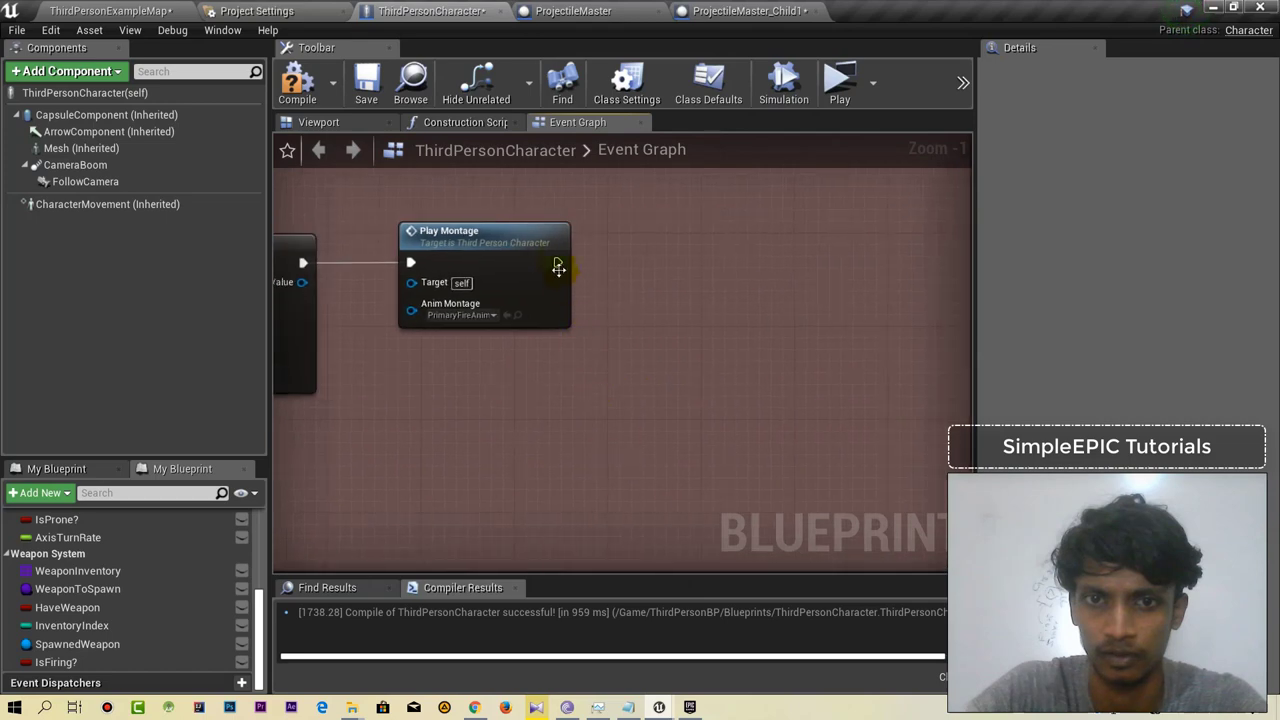
left_click_drag(557, 262, 644, 262)
type("print")
key("Return")
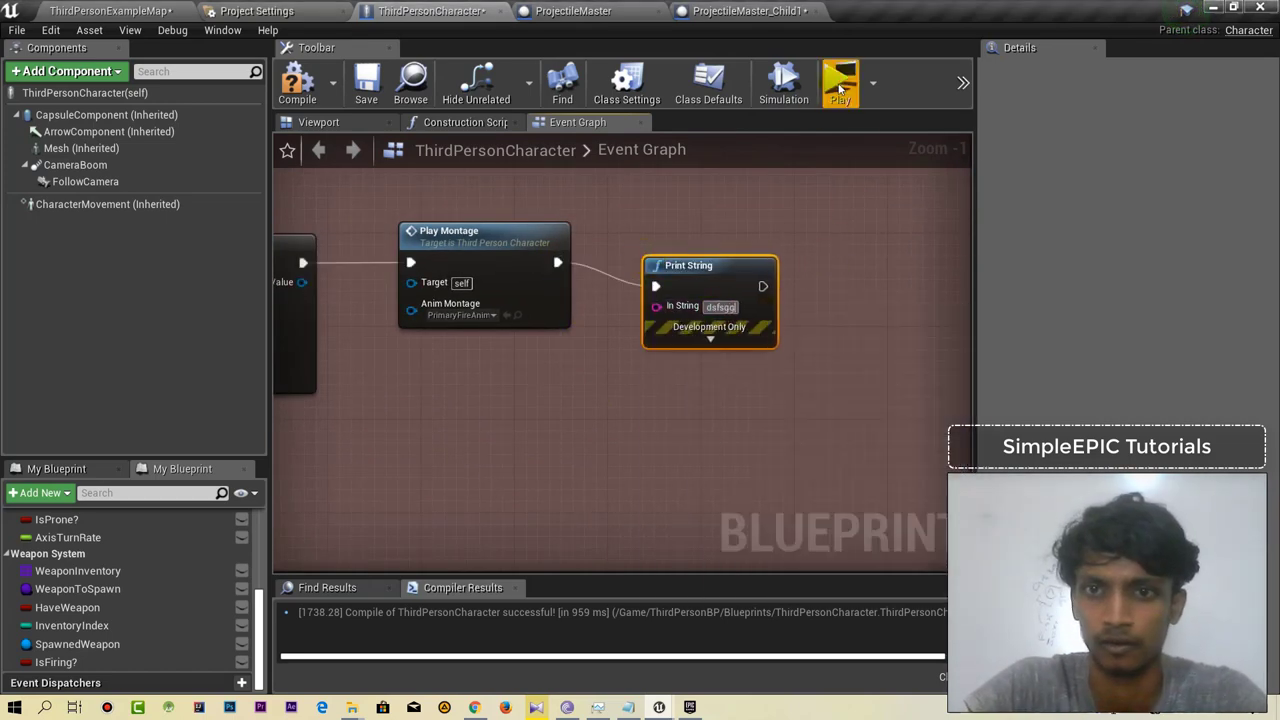
Play-test the game, walking the character and firing, then exit the test.
left_click(840, 88)
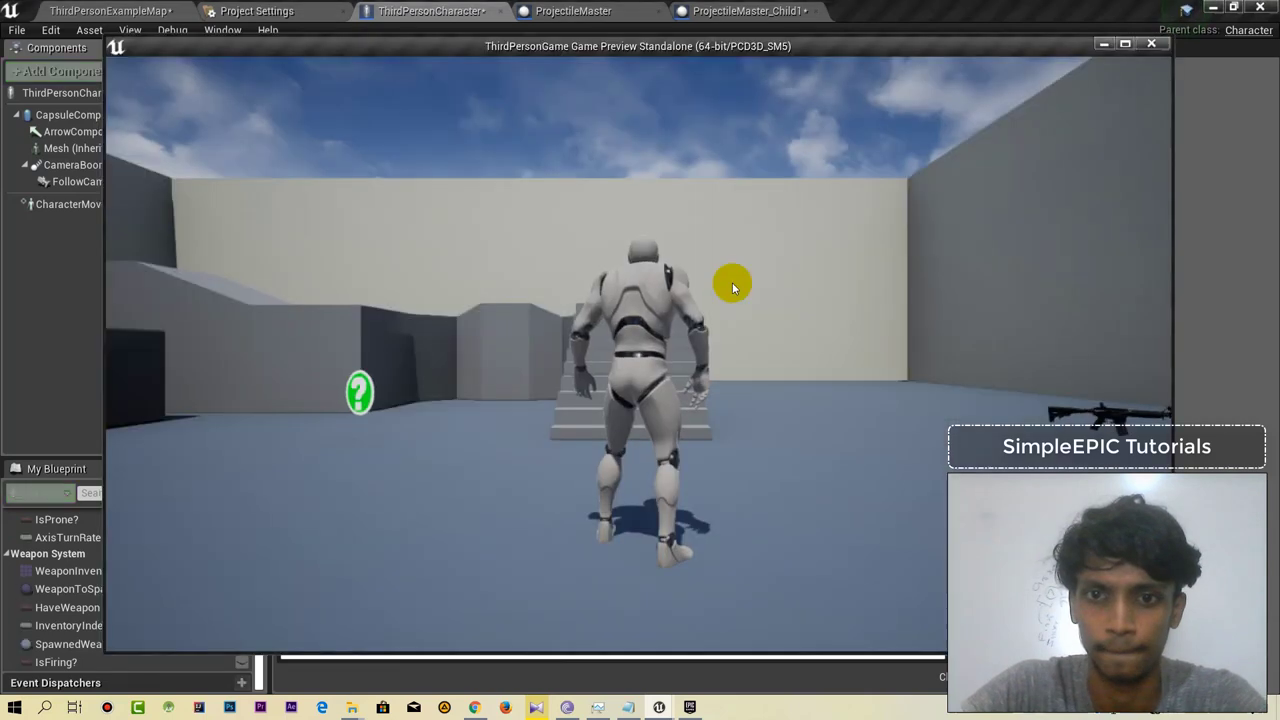
key("w")
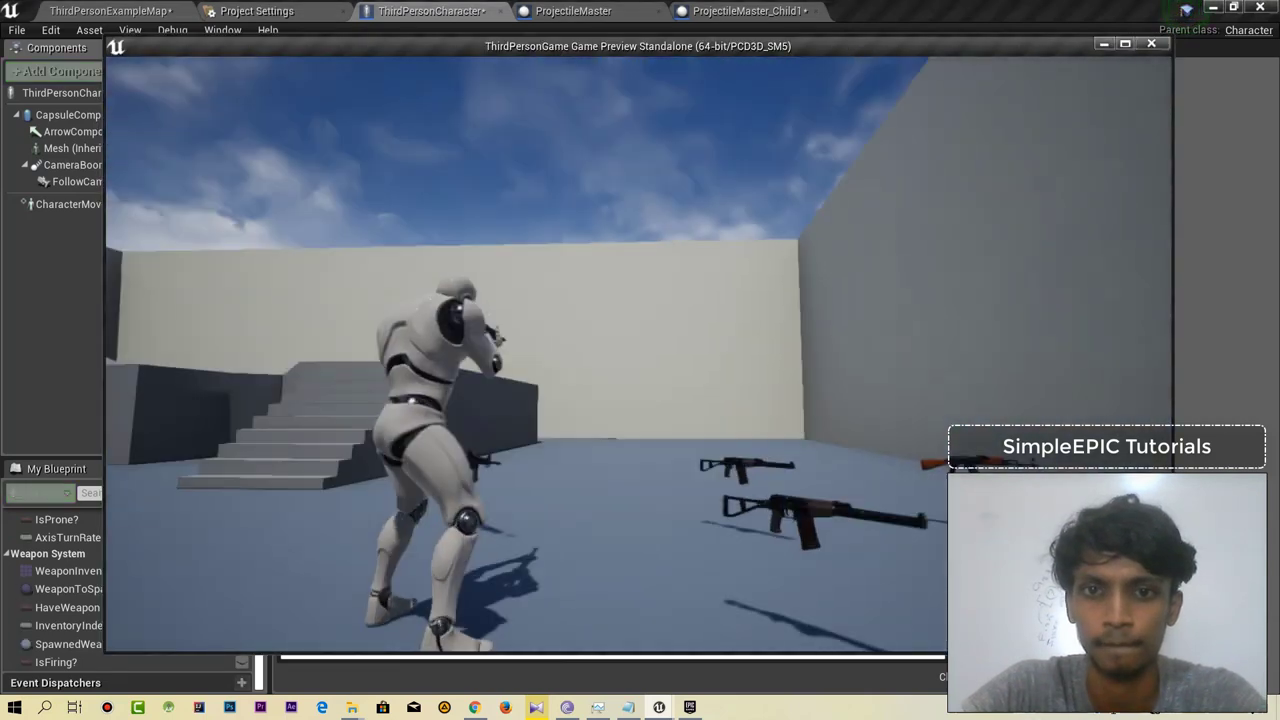
key("Escape")
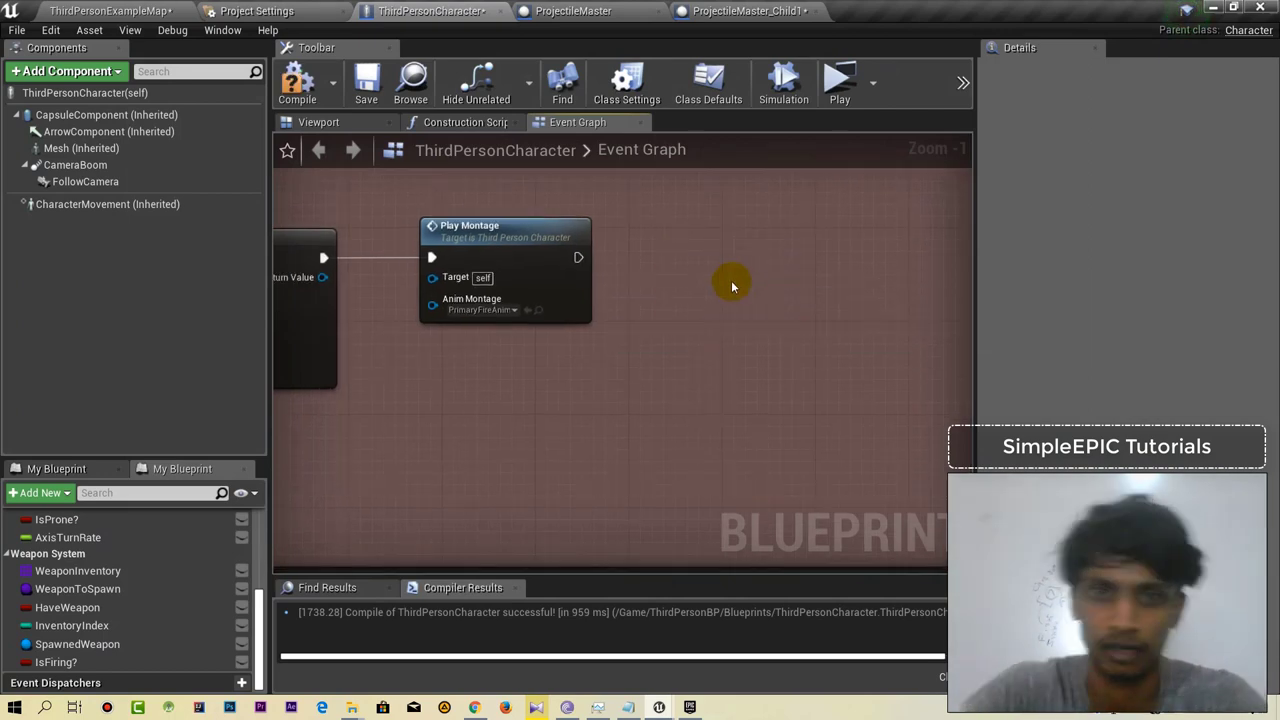
Detach the Print String node from Play Montage's execution output.
scroll(733, 281, "down", 1)
scroll(751, 266, "down", 4)
scroll(555, 324, "up", 3)
scroll(514, 302, "up", 1)
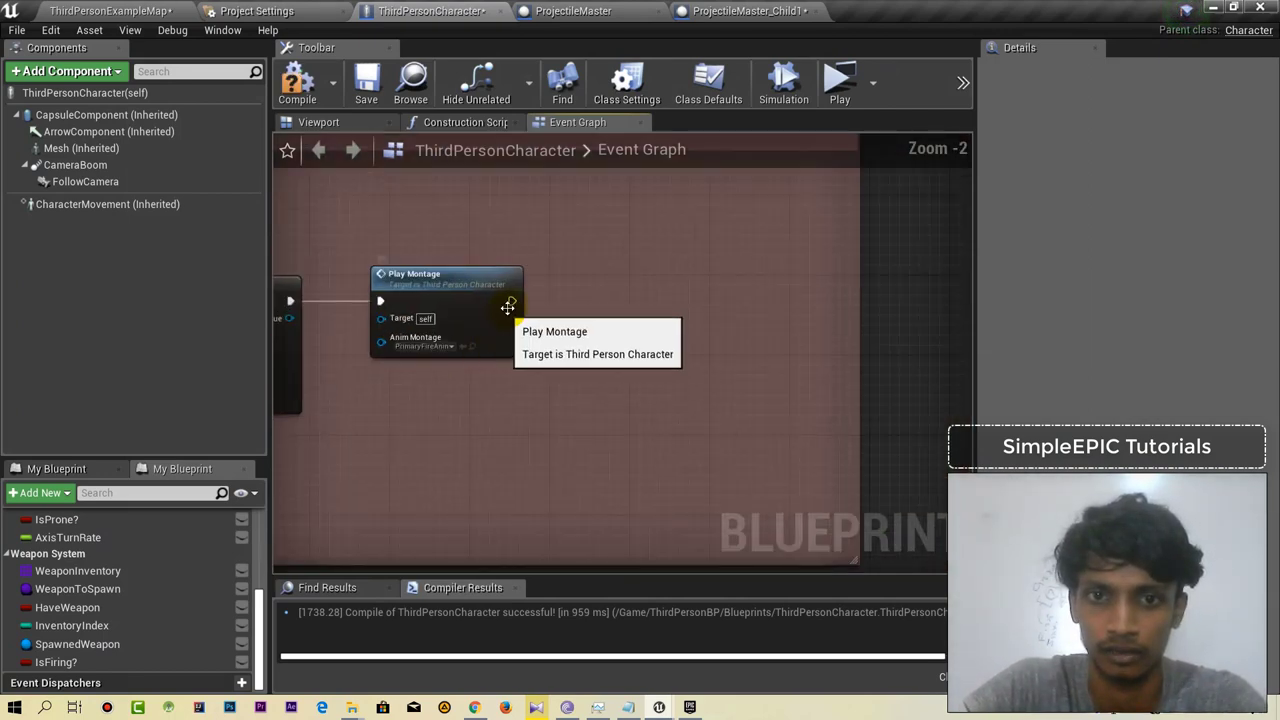
left_click_drag(513, 302, 648, 300)
scroll(694, 349, "down", 4)
Delete the old Cast To WeaponPickUpMaster node in the muzzle flash chain.
scroll(723, 314, "down", 2)
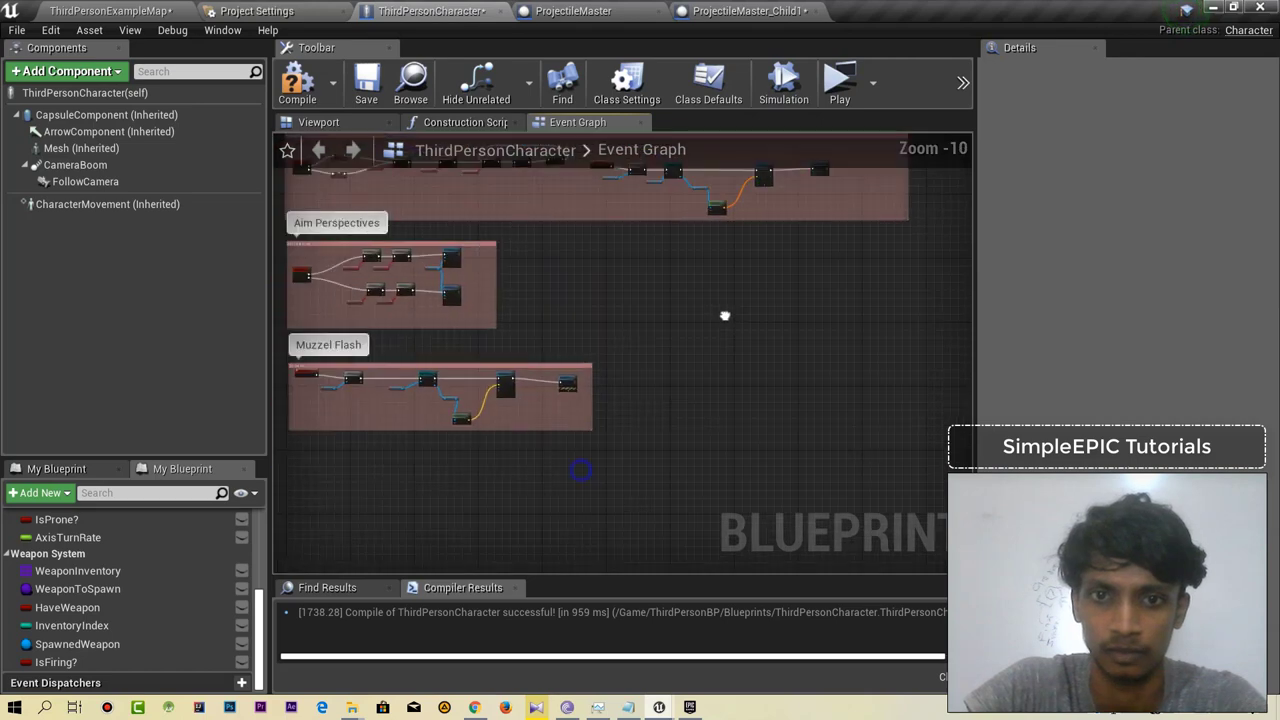
scroll(459, 336, "up", 4)
scroll(560, 337, "up", 1)
scroll(677, 377, "up", 2)
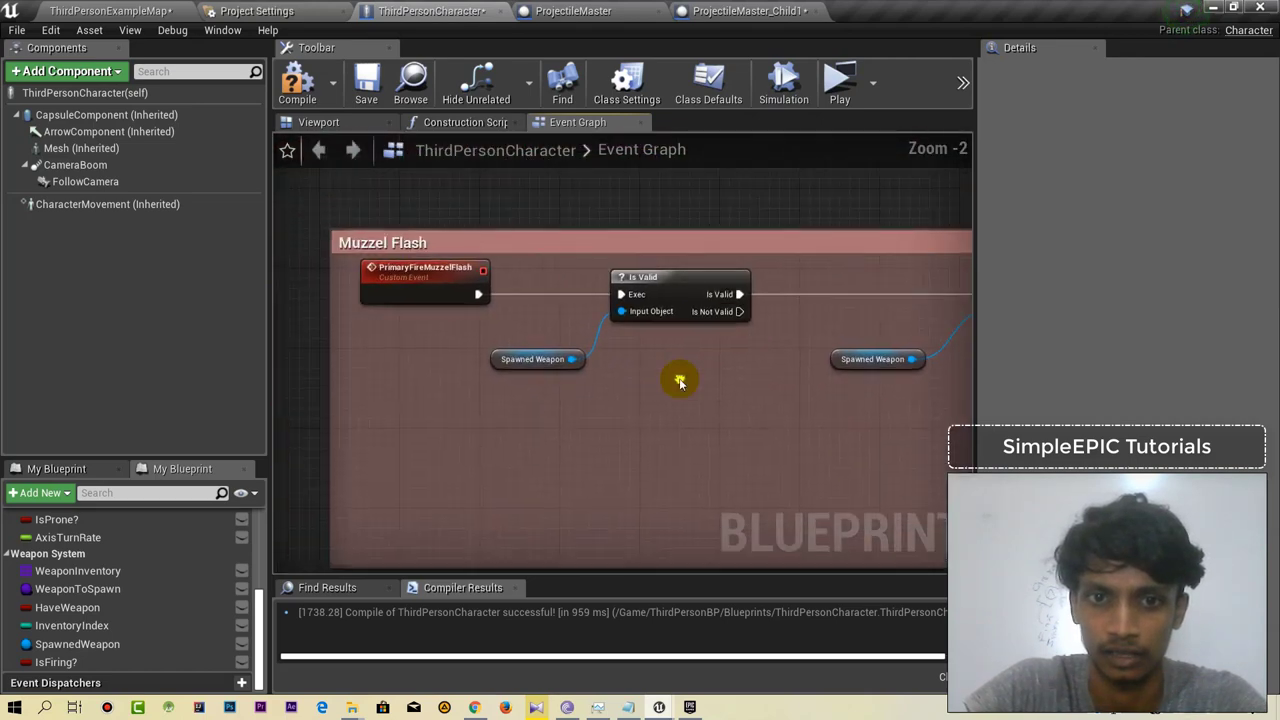
scroll(726, 365, "up", 2)
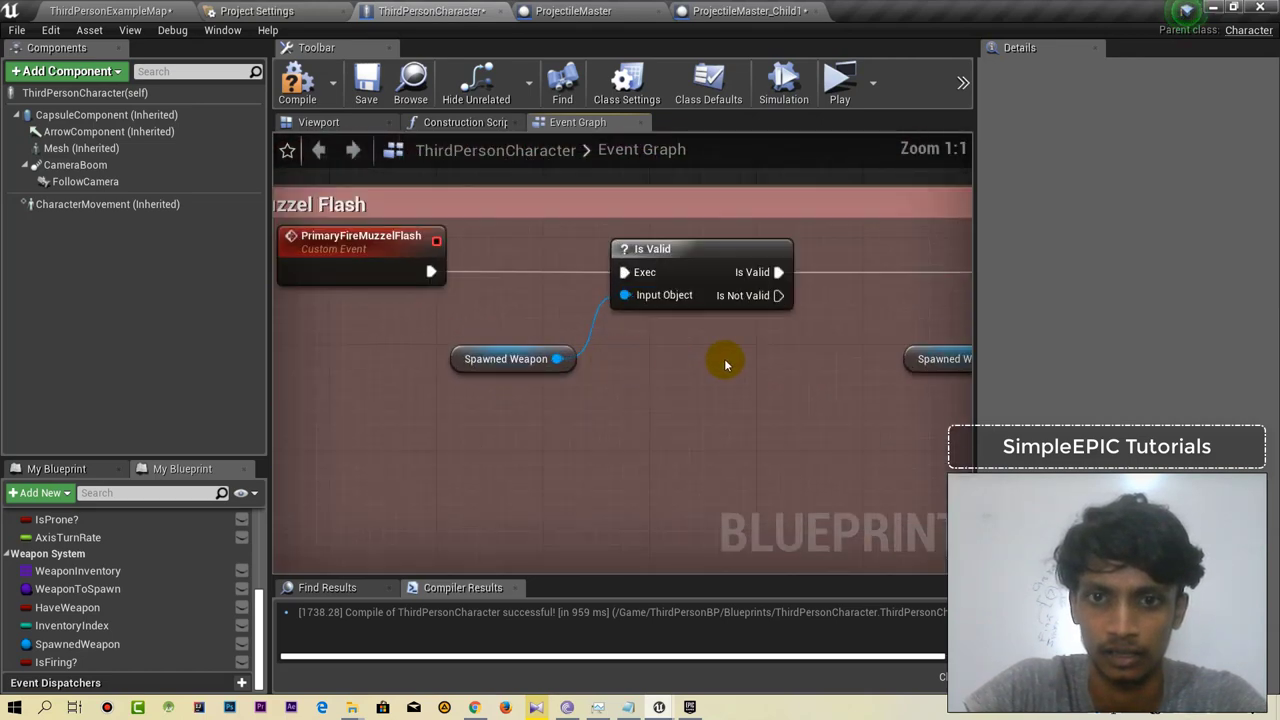
left_click(359, 267)
right_click_drag(751, 351, 429, 354)
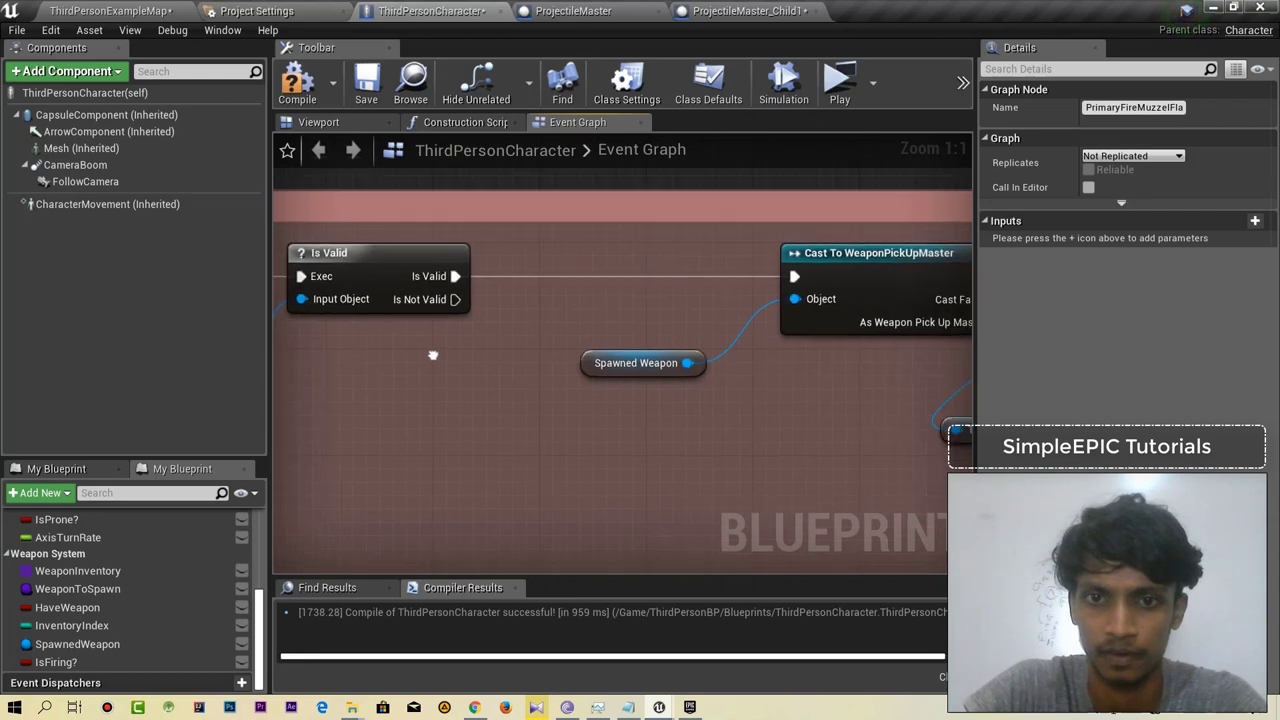
mouse_move(814, 380)
right_mouse_down()
mouse_move(625, 363)
mouse_move(541, 333)
mouse_move(189, 348)
right_mouse_up()
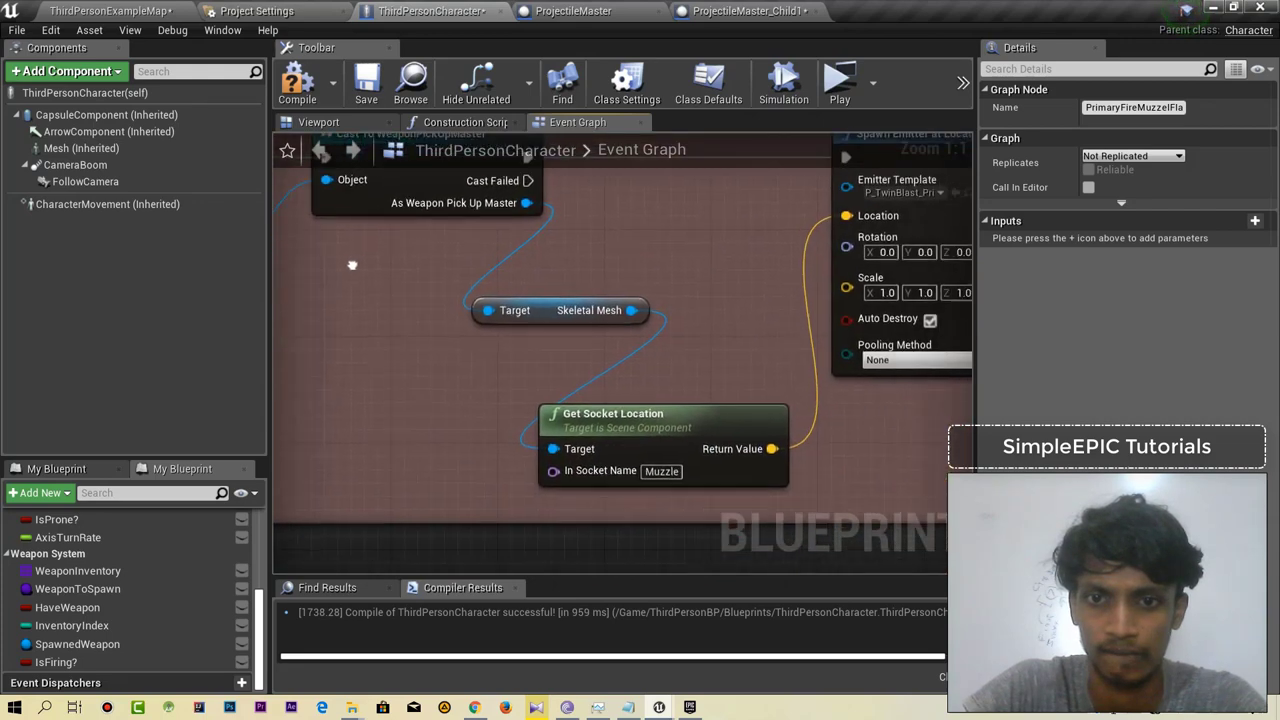
mouse_move(600, 360)
right_mouse_down()
mouse_move(300, 360)
mouse_move(460, 385)
right_mouse_up()
mouse_move(290, 360)
right_mouse_down()
mouse_move(461, 388)
mouse_move(463, 403)
right_mouse_up()
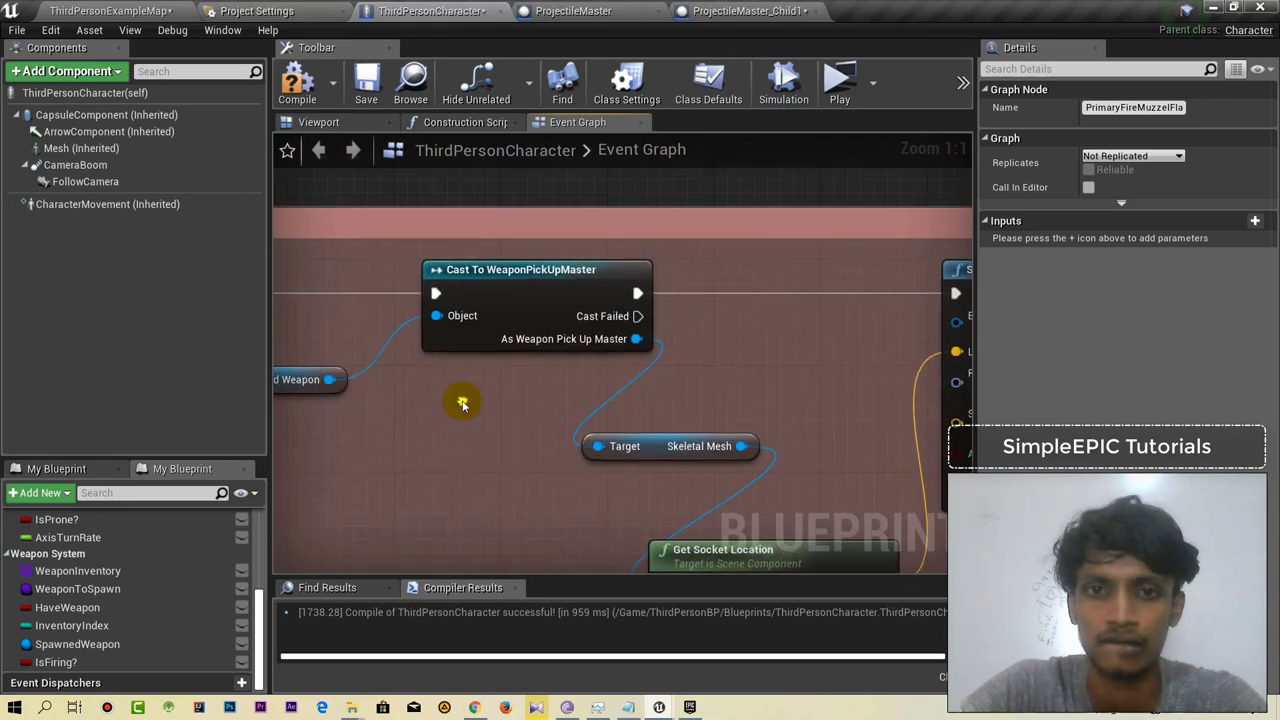
right_click(522, 383)
left_click(809, 348)
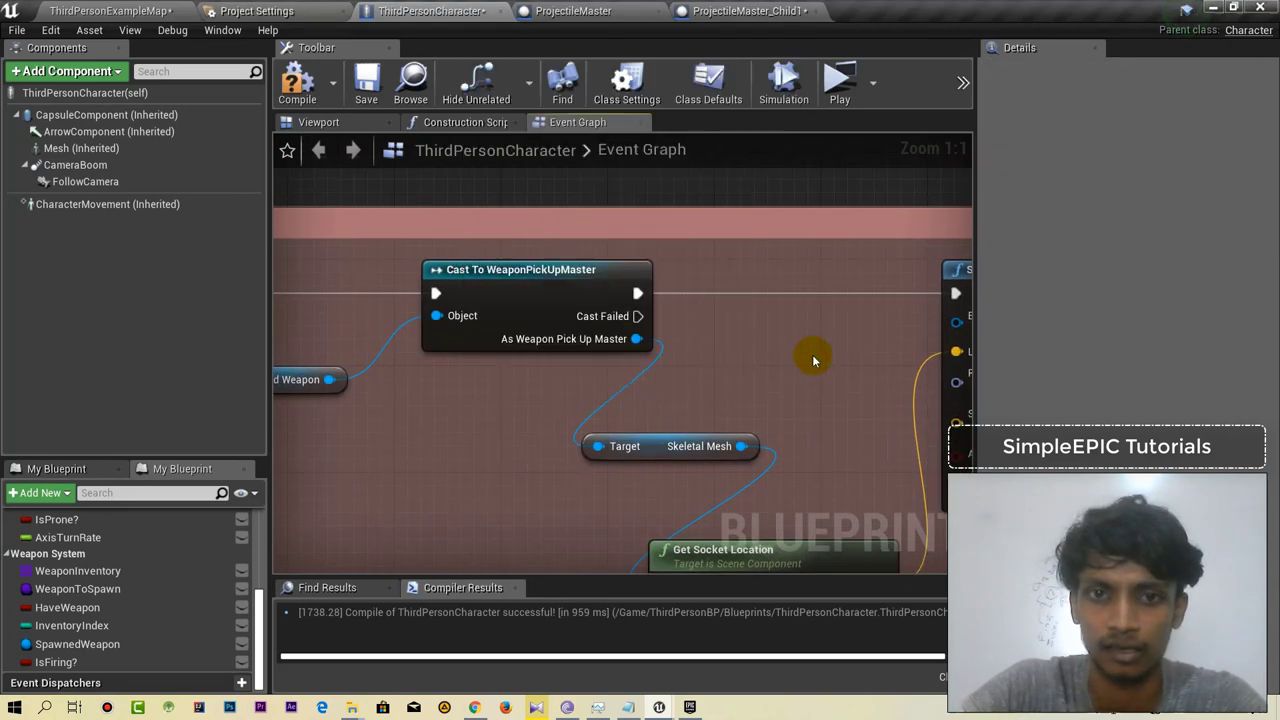
right_click_drag(492, 397, 588, 411)
left_click(636, 318)
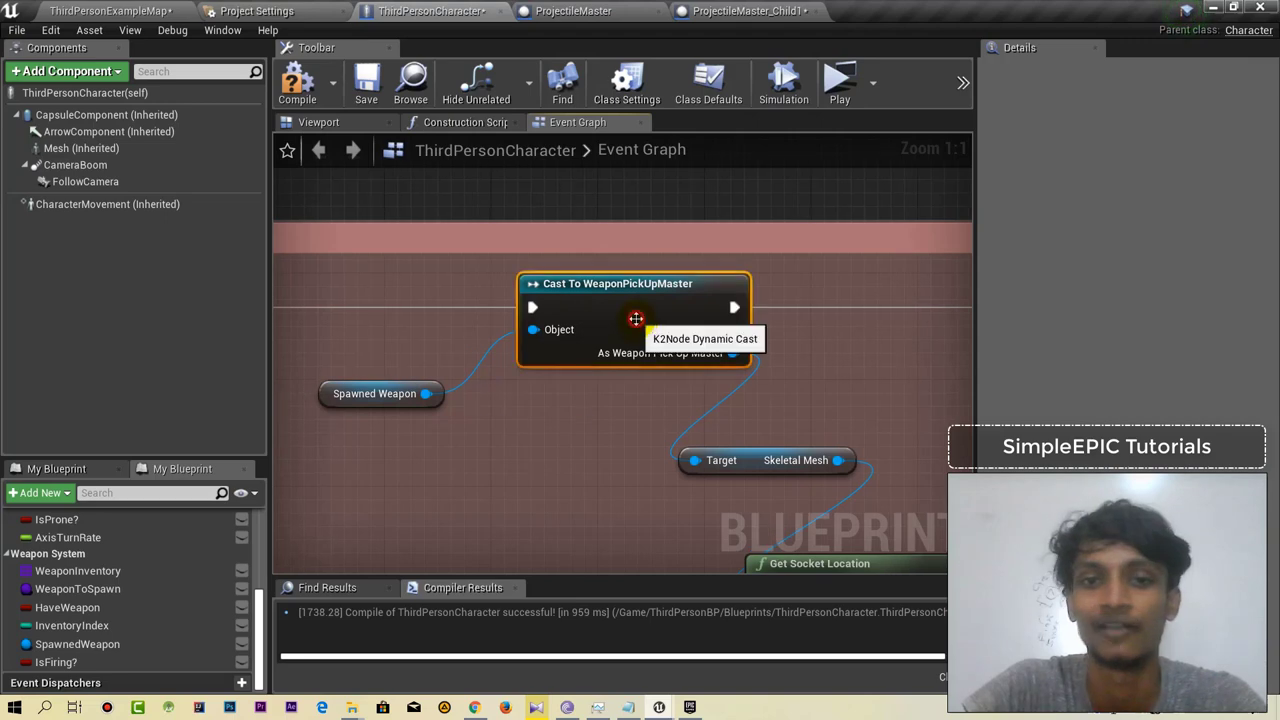
key("Delete")
Add Cast To WeaponActualMaster after Is Valid, with Spawned Weapon as its Object.
right_click_drag(651, 329, 660, 351)
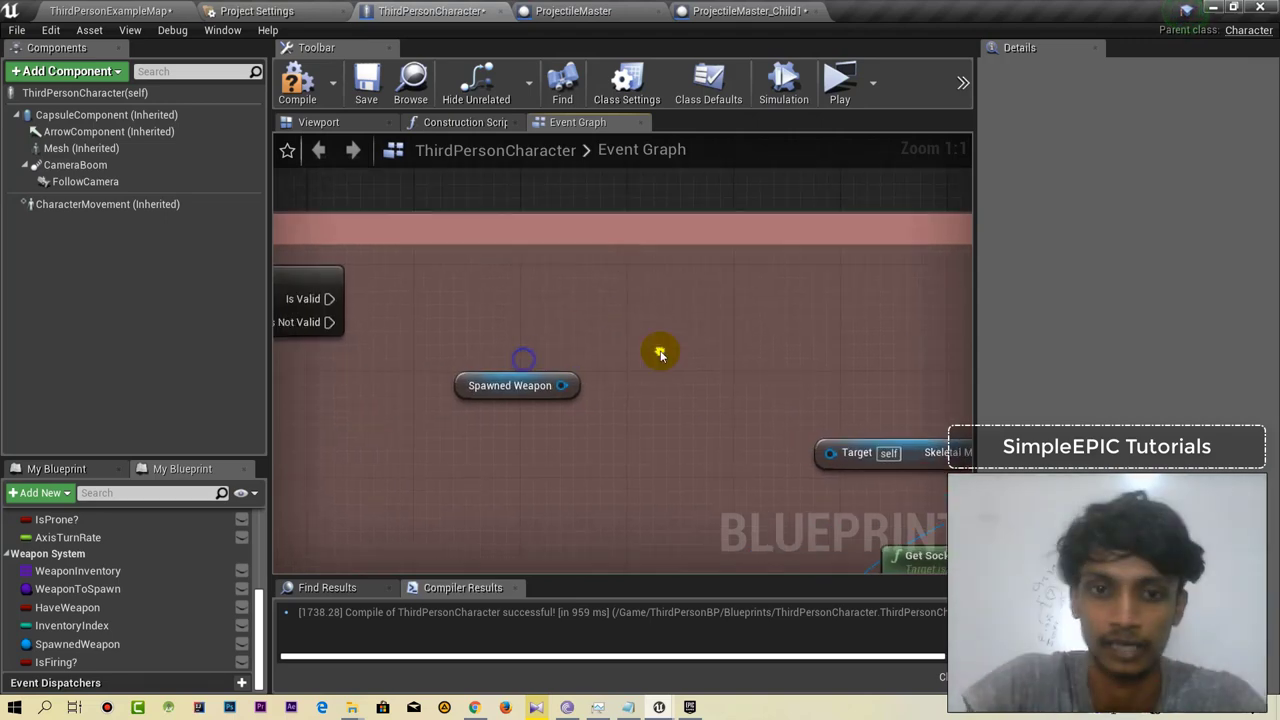
left_click_drag(563, 385, 609, 334)
type("weapon")
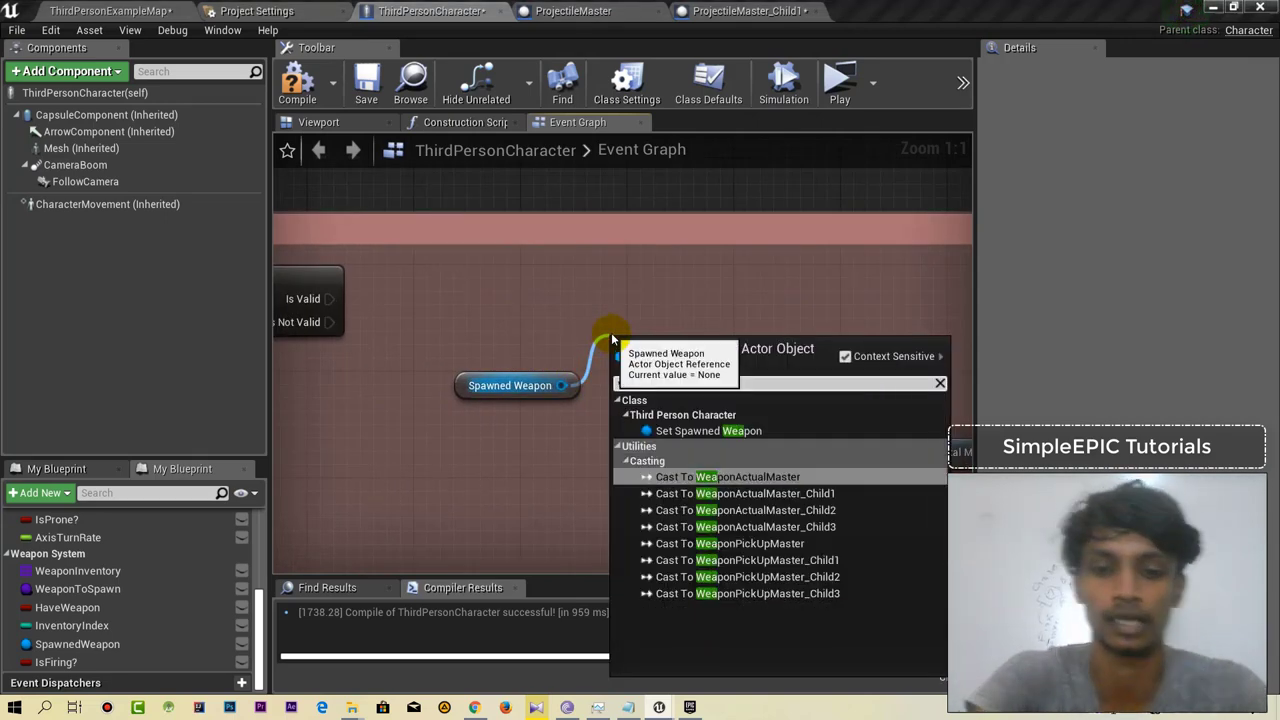
left_click(490, 320)
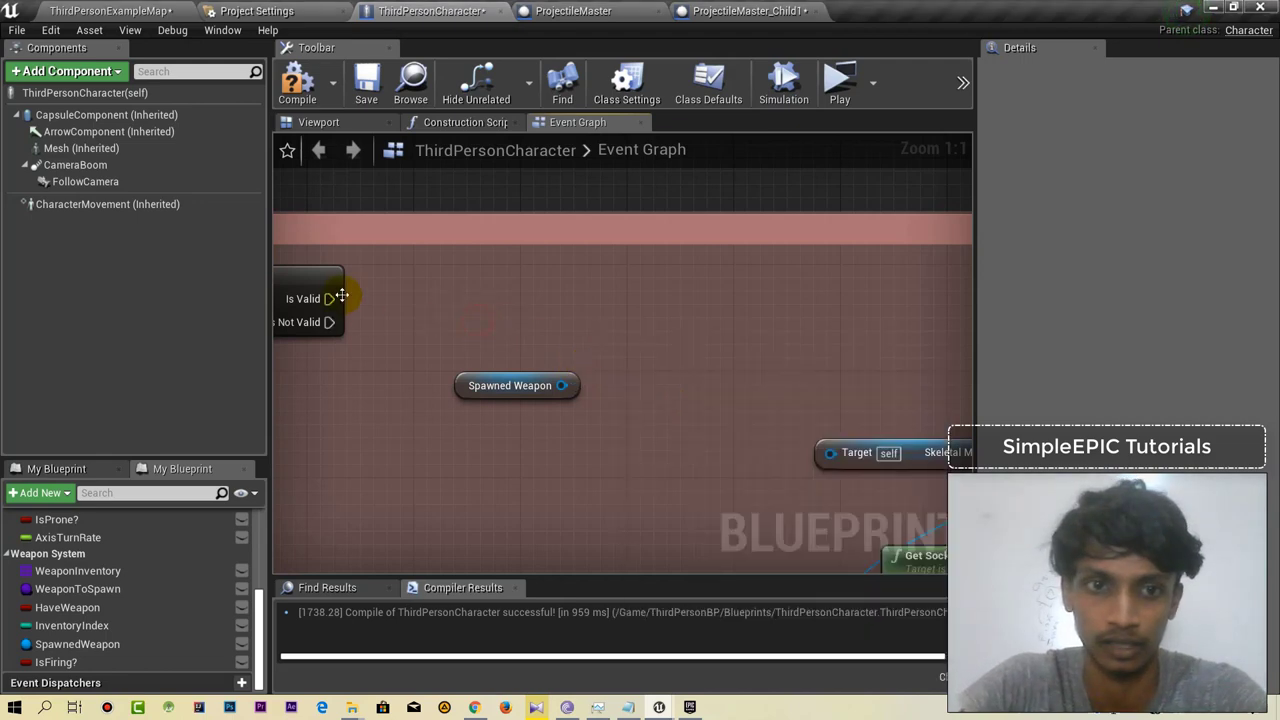
left_click_drag(574, 298, 577, 297)
type("casttoweapo")
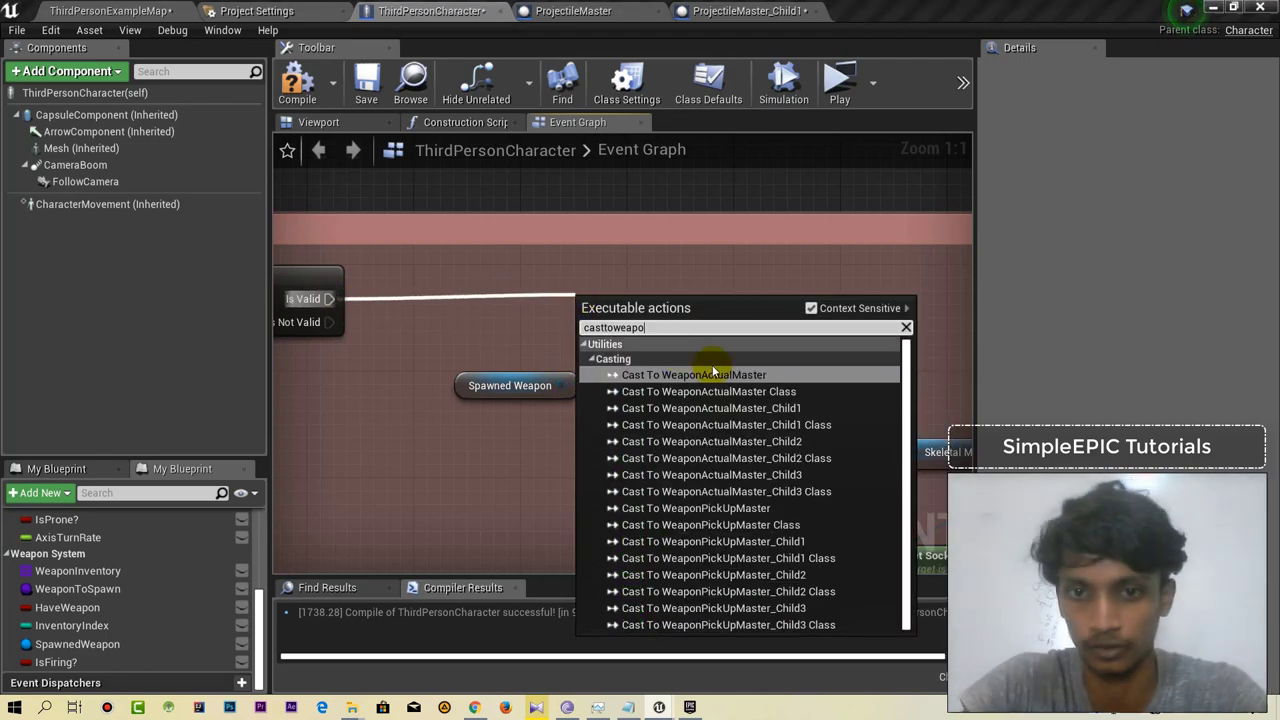
left_click(713, 374)
left_click_drag(683, 321, 562, 385)
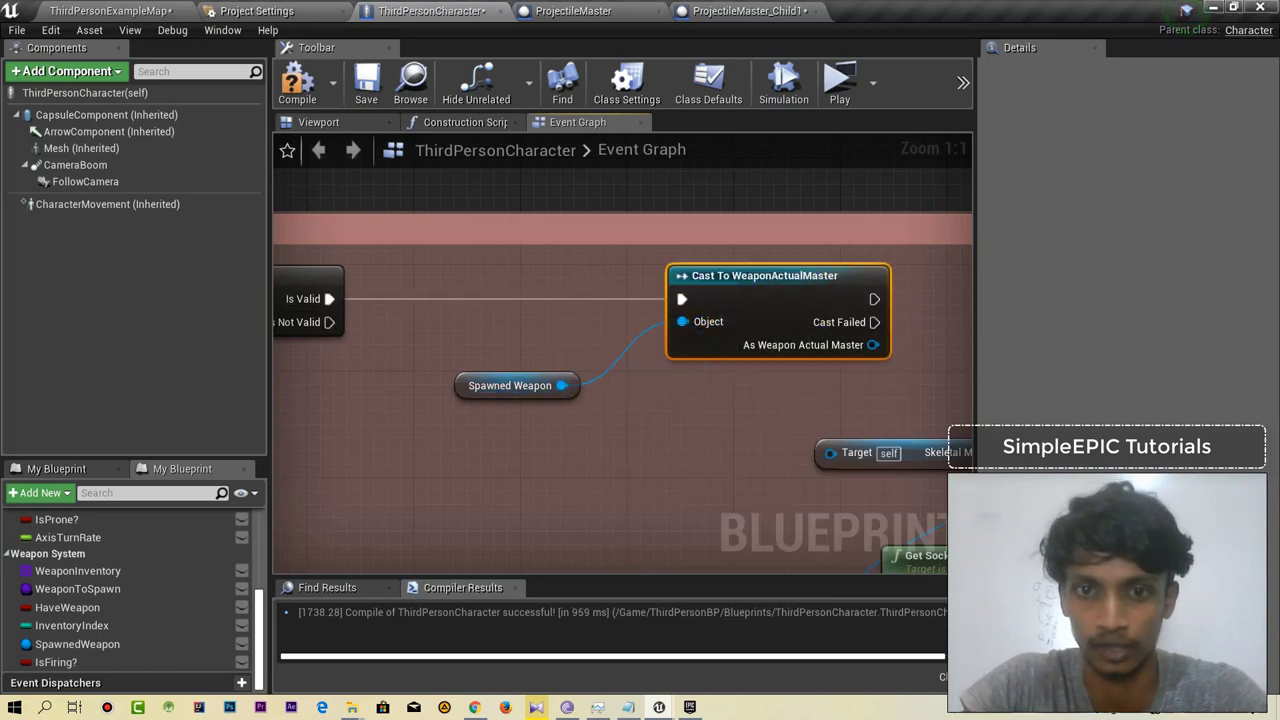
Delete the old Skeletal Mesh and Get Socket Location nodes.
right_click_drag(862, 334, 685, 312)
left_click_drag(676, 390, 655, 430)
right_click_drag(655, 430, 593, 371)
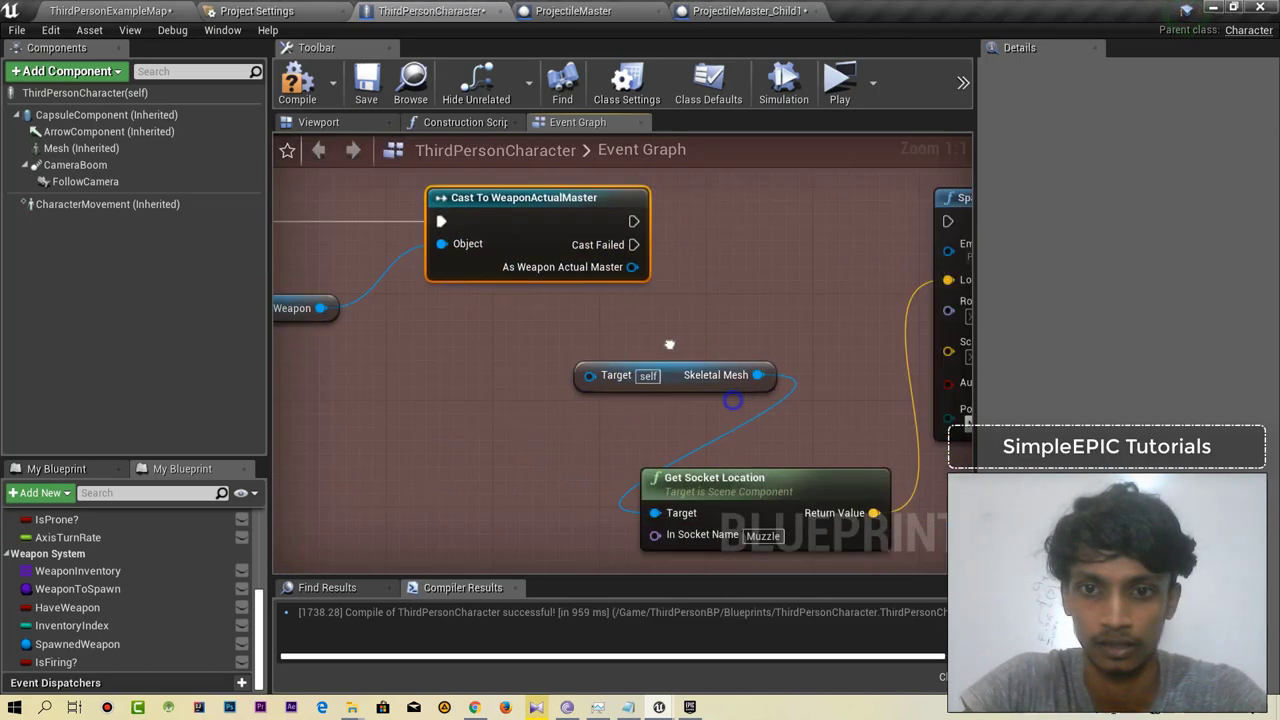
scroll(657, 263, "down", 1)
left_click_drag(657, 263, 737, 425)
key("Delete")
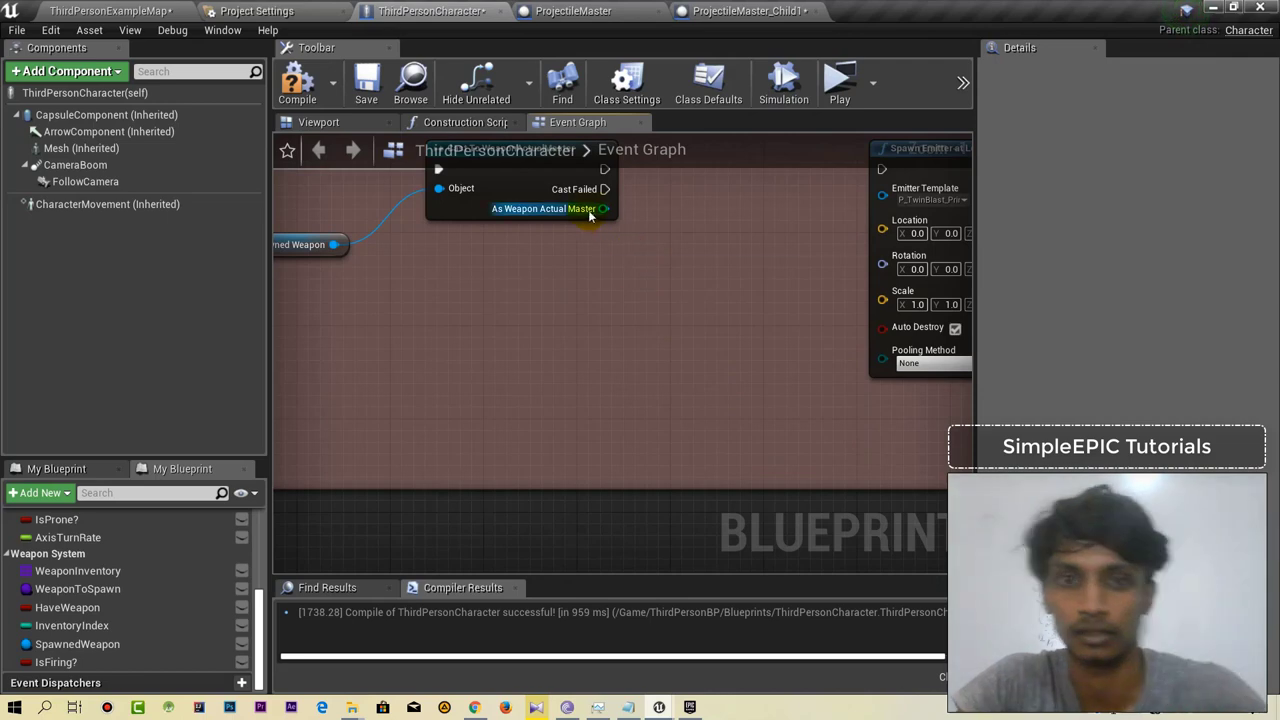
Add Get Skeletal Mesh and Get Socket Location (Muzzle) from the cast weapon.
left_click_drag(589, 213, 570, 284)
type("getske")
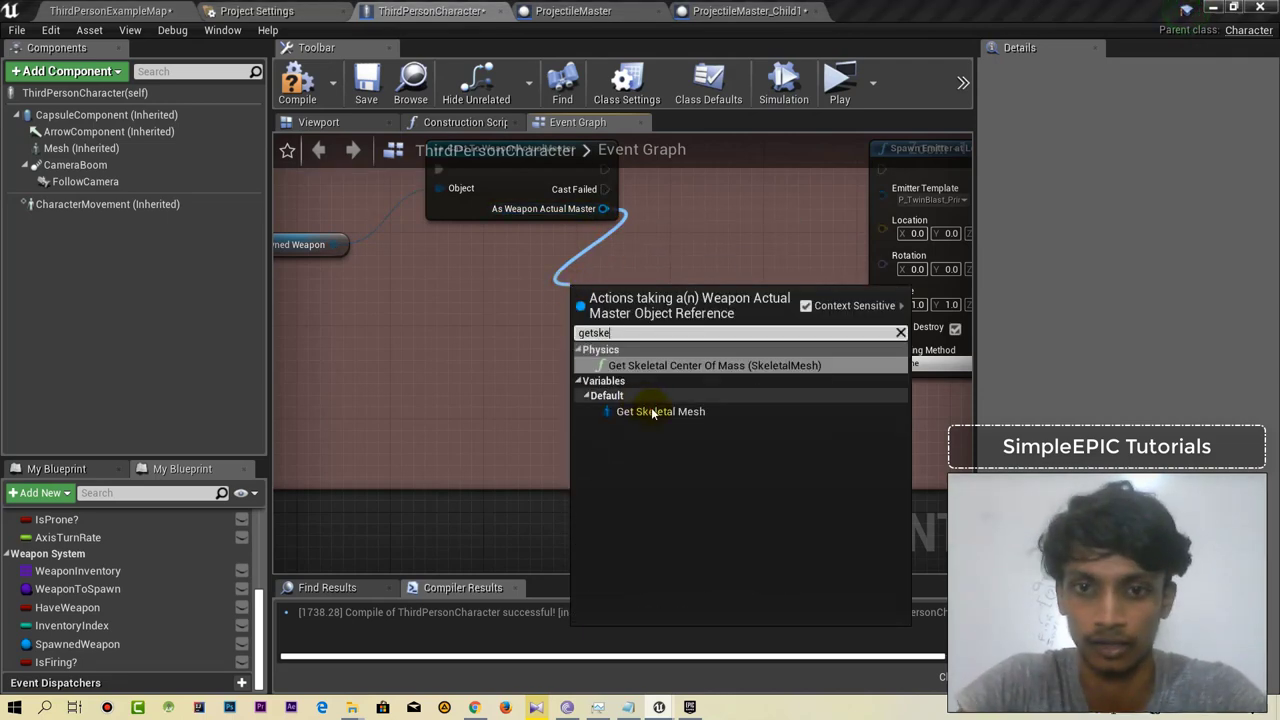
left_click(660, 411)
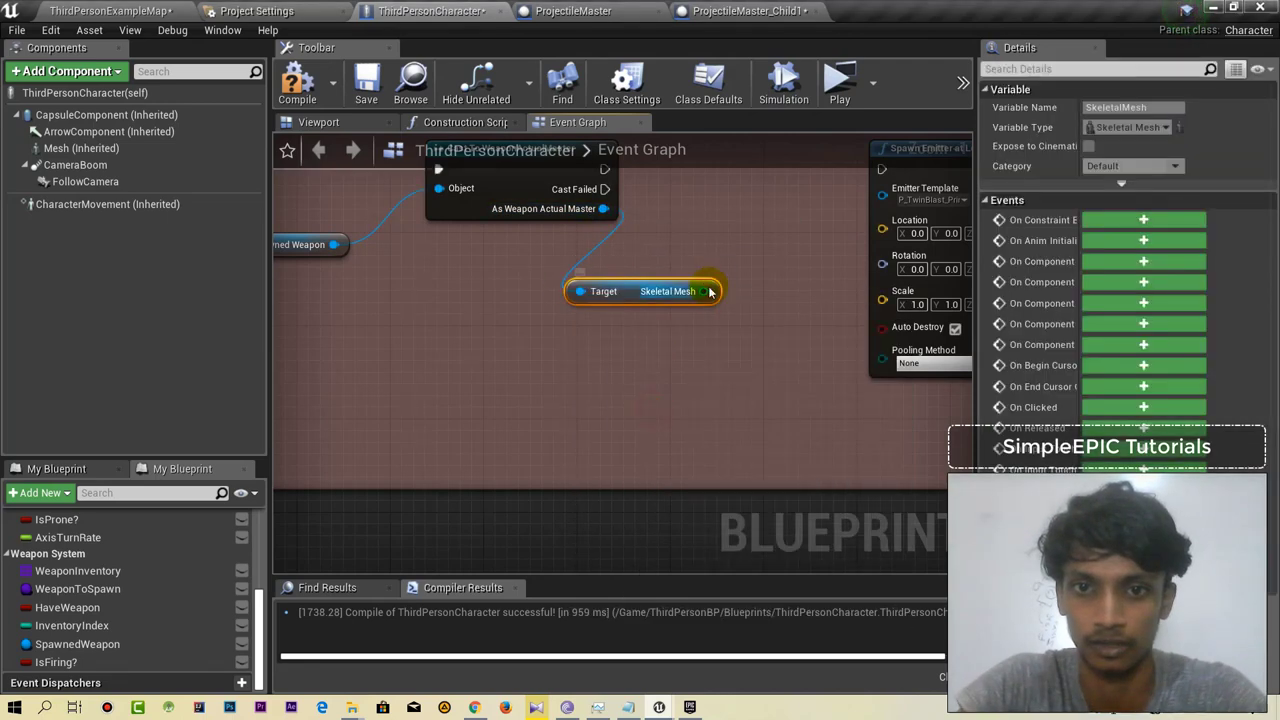
left_click_drag(709, 291, 590, 370)
type("getsoc")
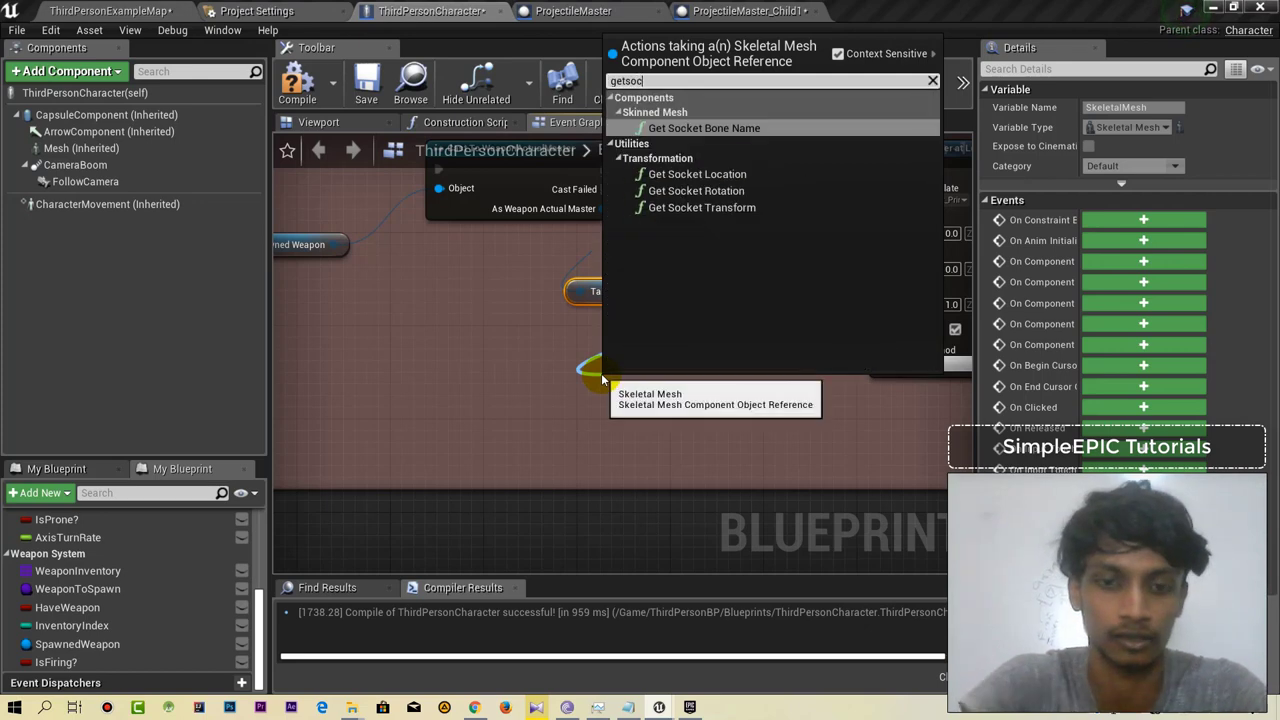
left_click(697, 174)
right_click_drag(695, 434, 640, 386)
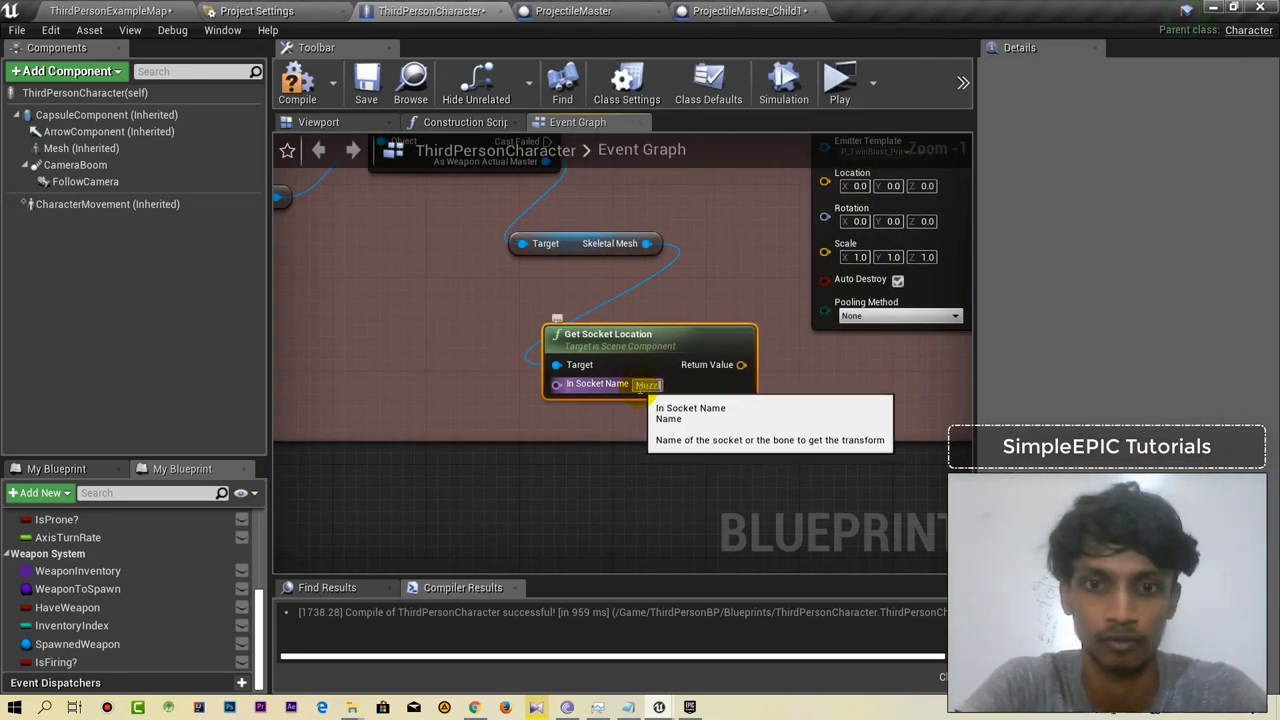
Feed the socket location into Spawn Emitter's Location and run it after the cast.
right_click_drag(734, 271, 686, 453)
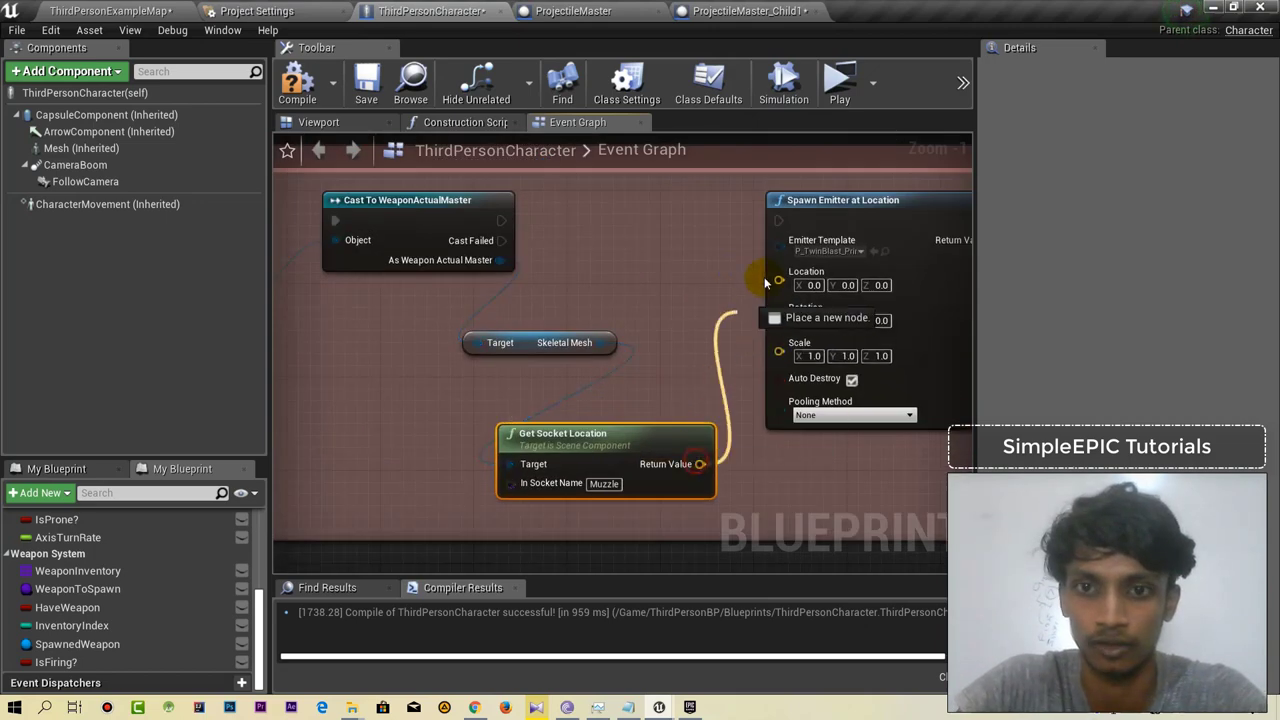
left_click_drag(765, 283, 779, 280)
mouse_move(700, 464)
left_mouse_down()
mouse_move(692, 479)
mouse_move(466, 316)
left_mouse_up()
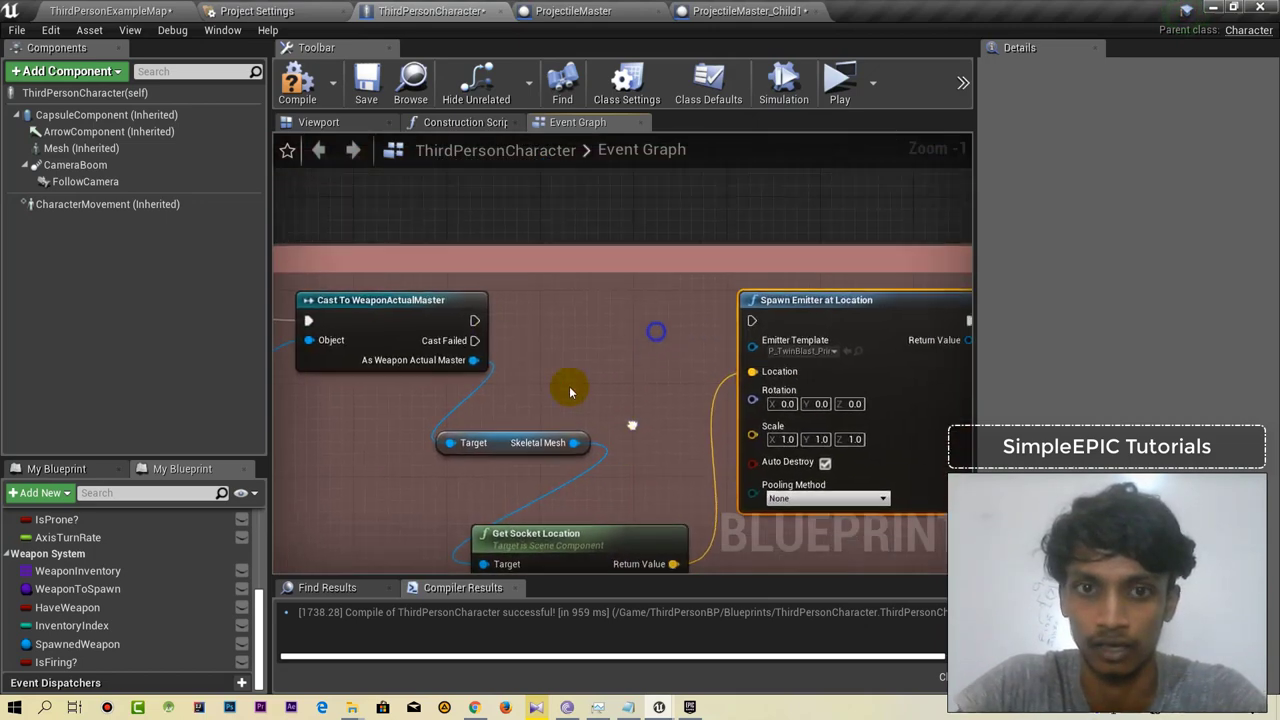
left_click_drag(754, 319, 746, 318)
Delete the Print String node after Play Montage.
scroll(737, 343, "down", 5)
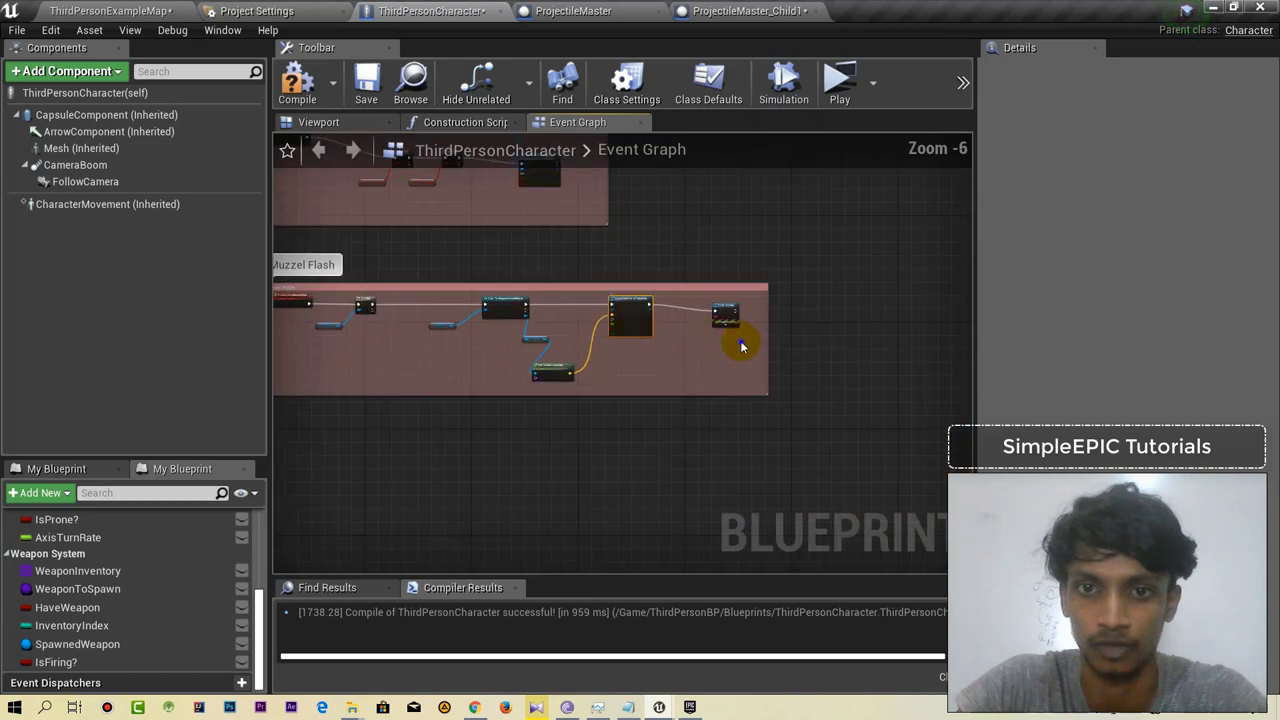
right_click_drag(737, 343, 694, 337)
scroll(719, 322, "up", 6)
key("Delete")
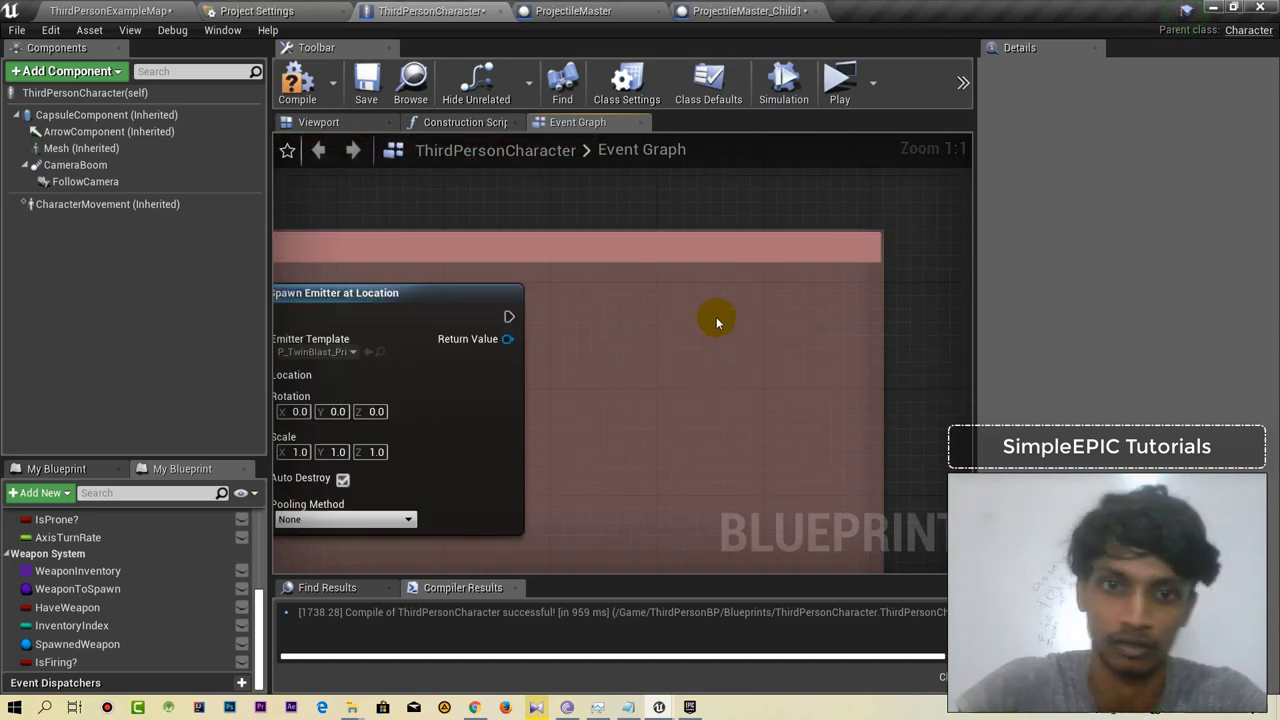
Call Primary Fire Muzzel Flash from Play Montage's execution output, lined up beside it.
scroll(843, 305, "down", 8)
right_click_drag(841, 228, 802, 290)
scroll(680, 350, "up", 8)
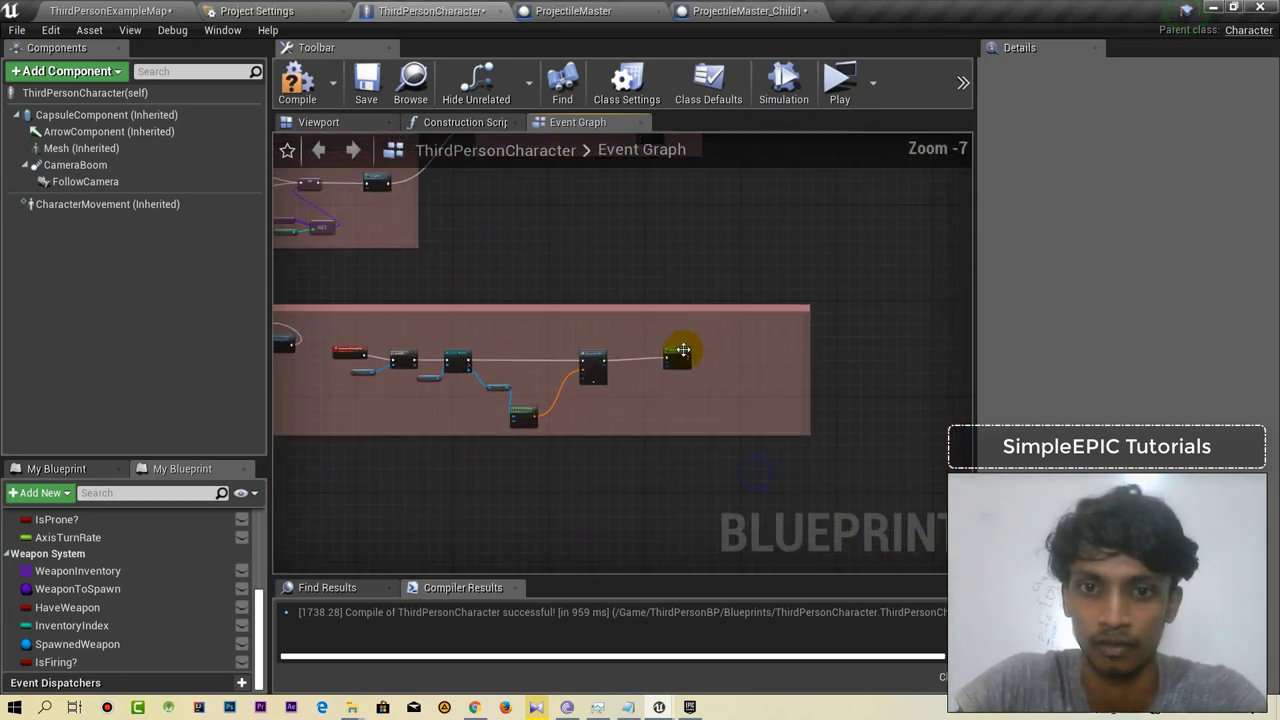
left_click_drag(672, 330, 762, 336)
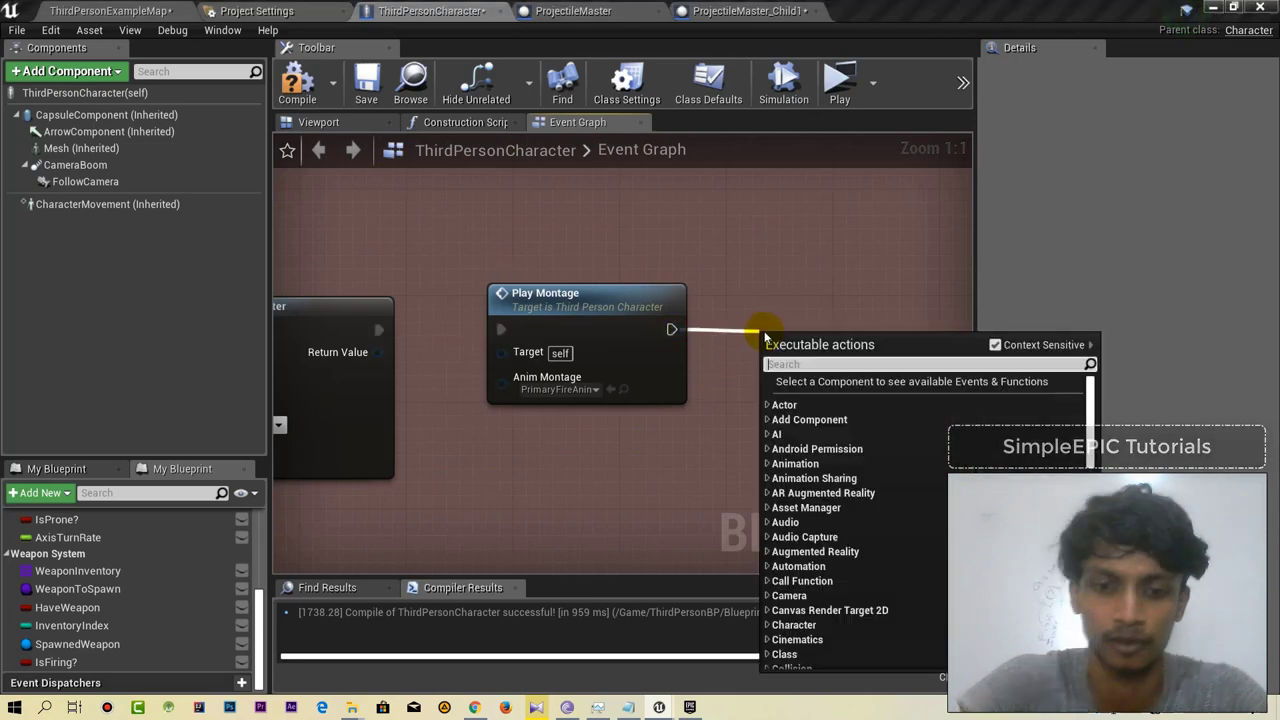
type("muzzl")
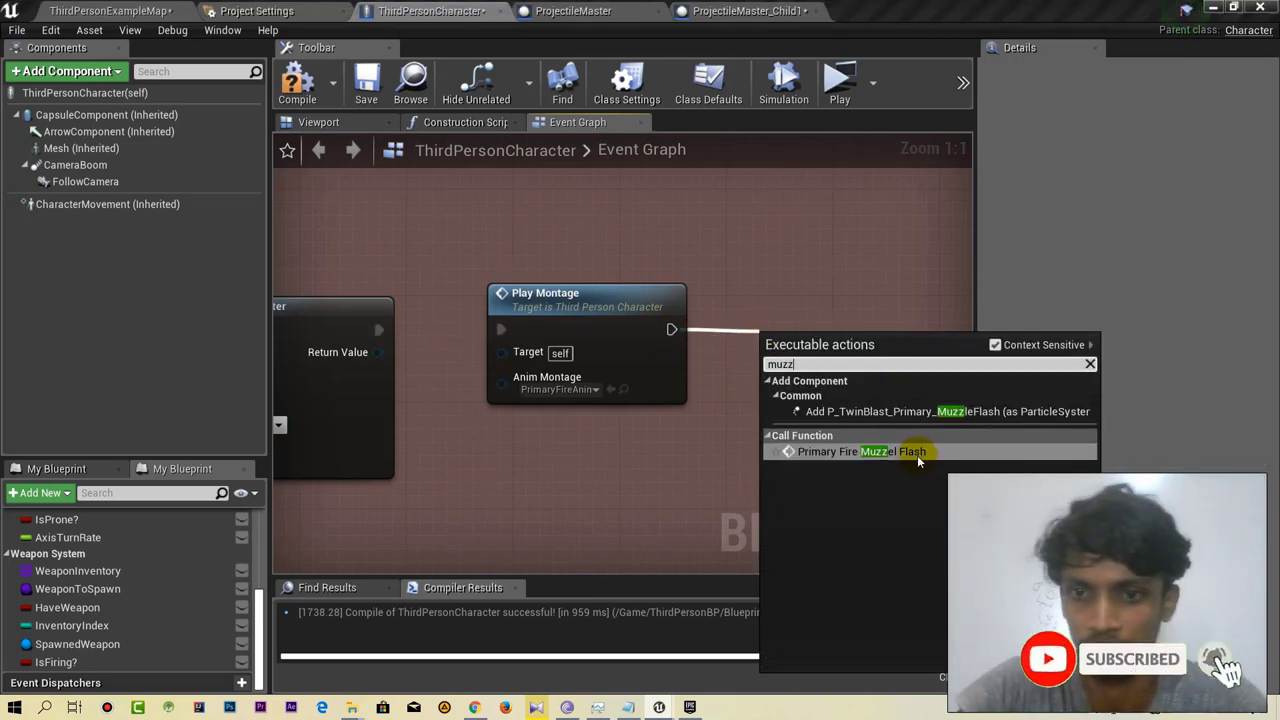
left_click(917, 452)
left_click_drag(767, 347, 767, 294)
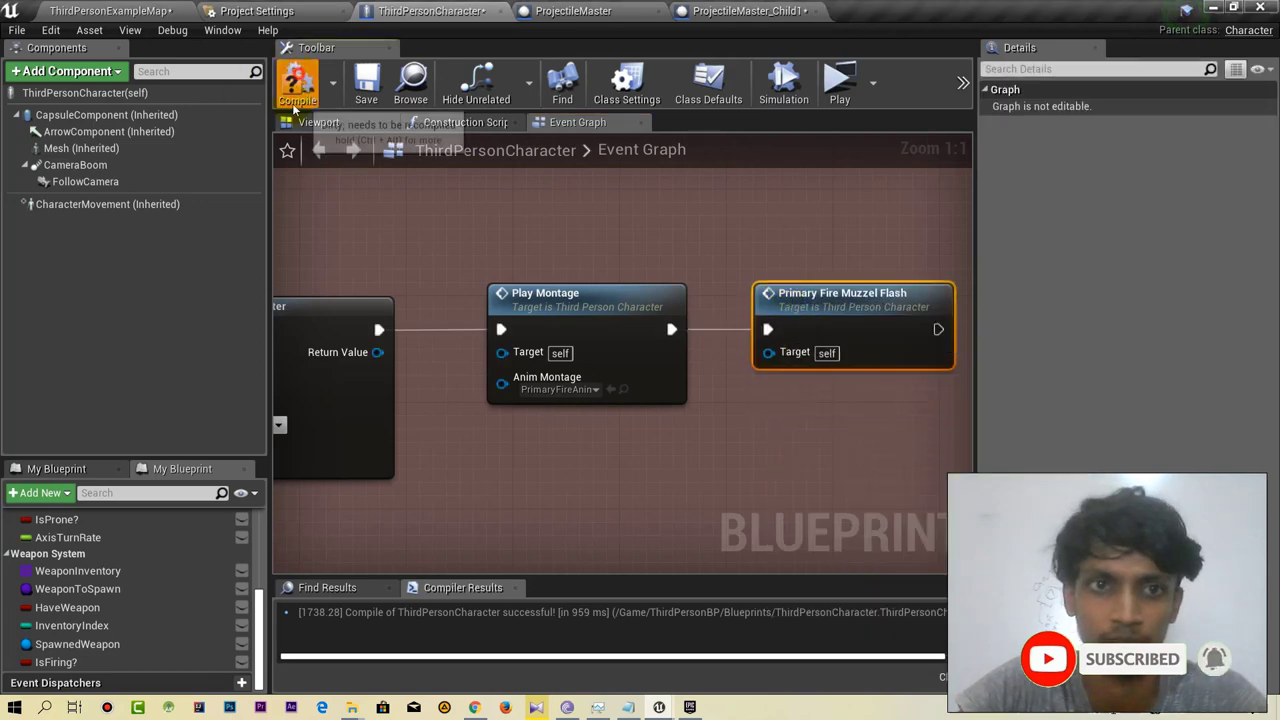
left_click(839, 83)
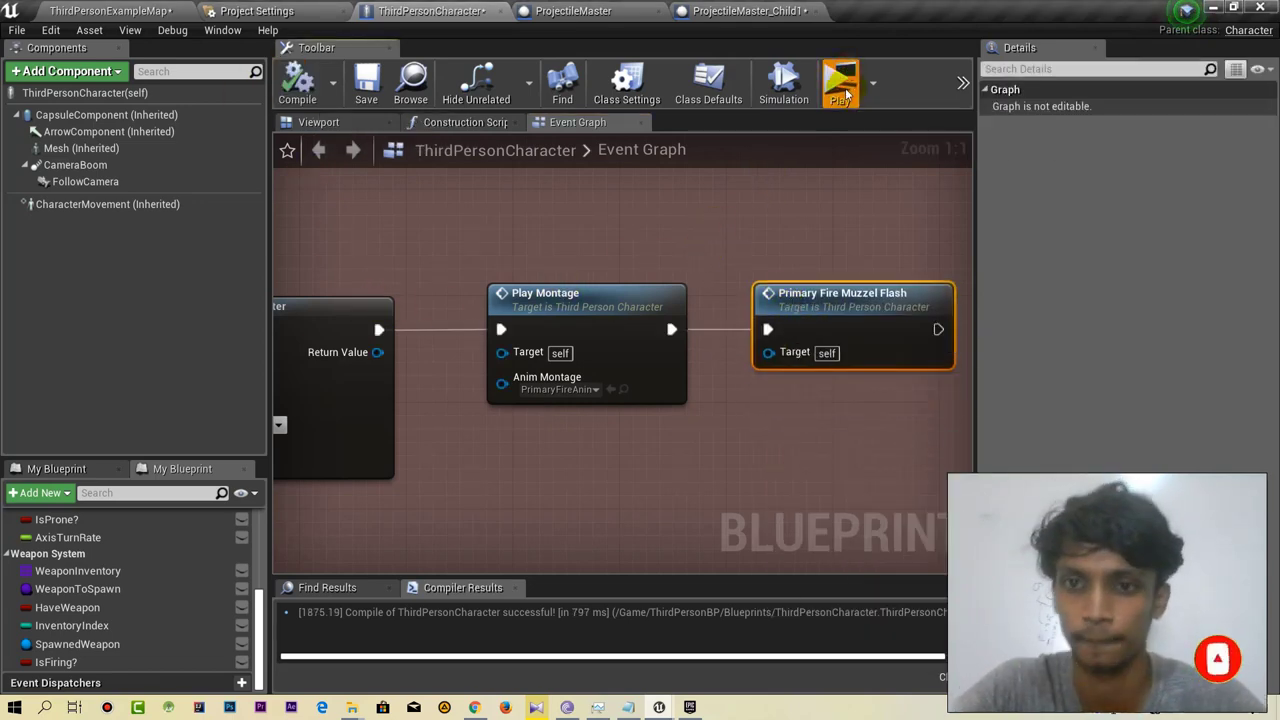
Play-test by walking forward and firing the rifle four times to check the muzzle flash.
key("w")
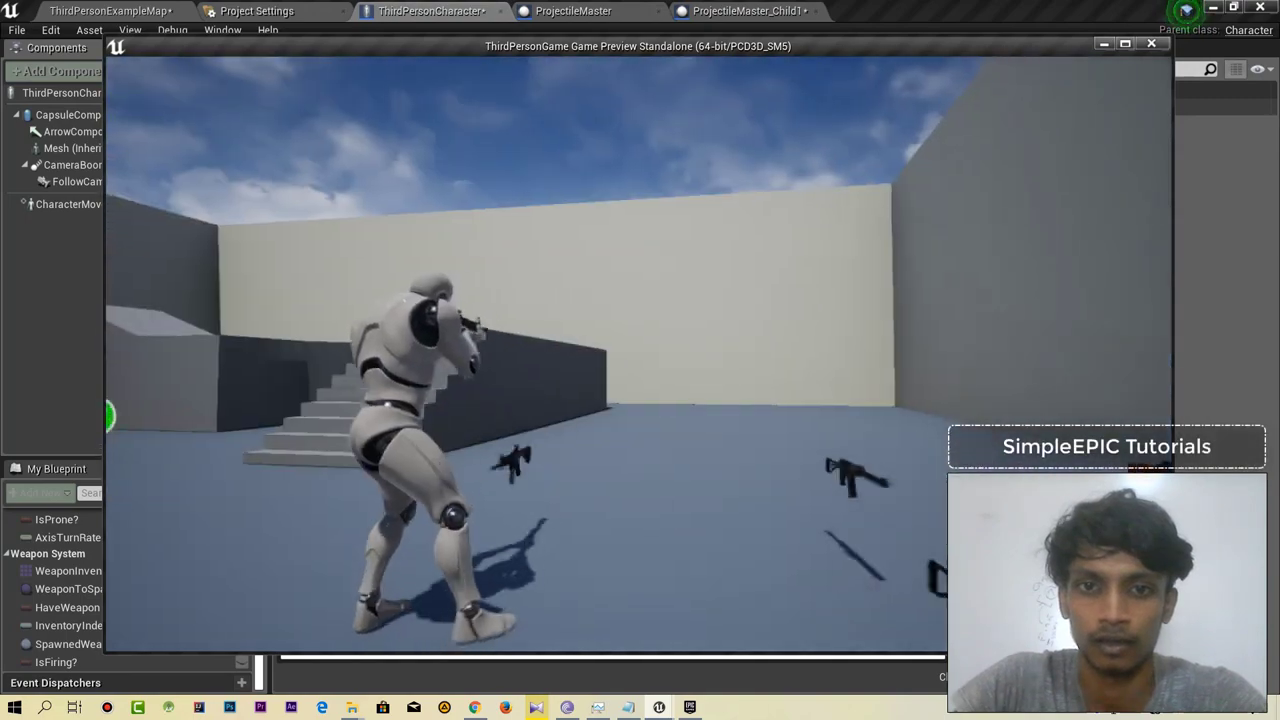
left_click(638, 354)
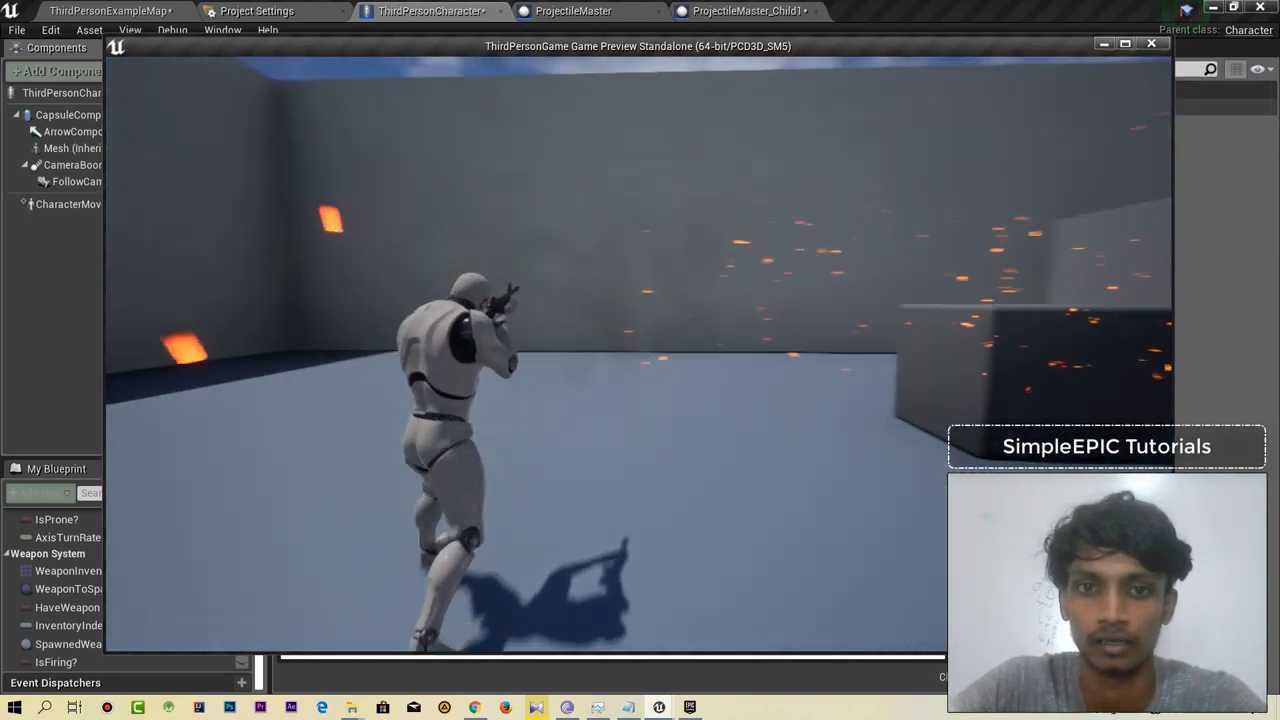
left_click(638, 354)
left_click(638, 354)
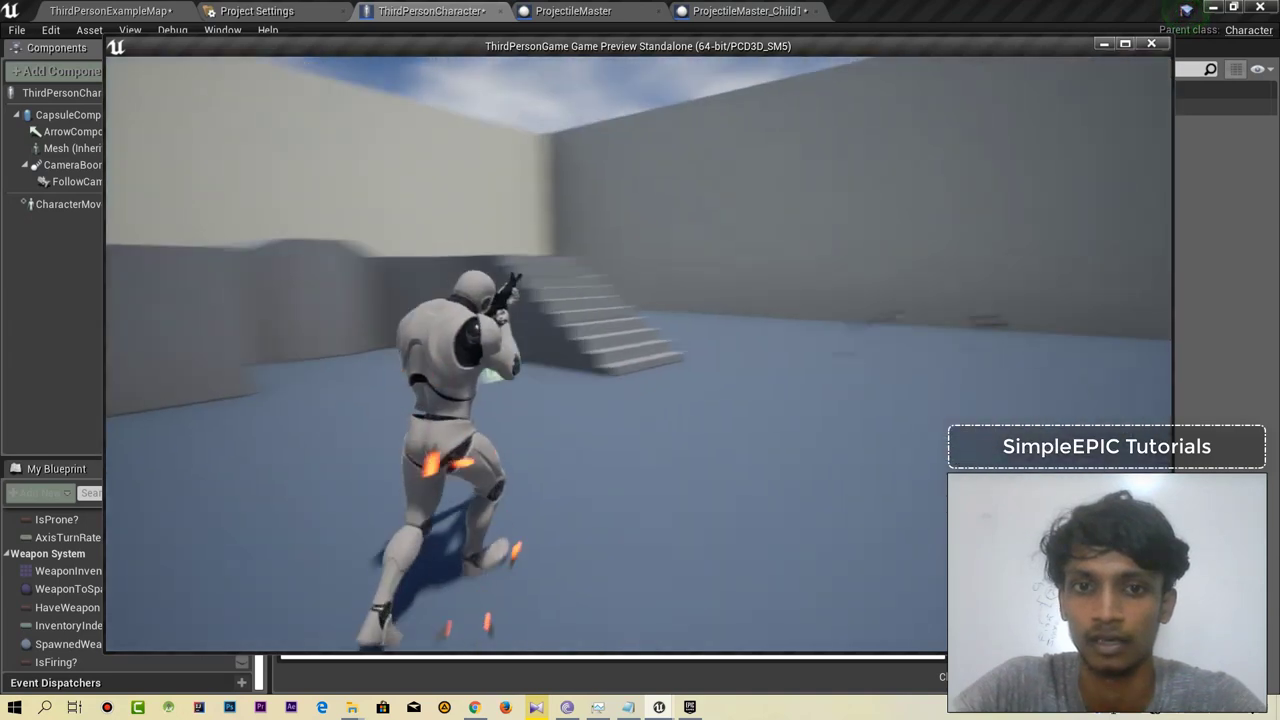
left_click(638, 354)
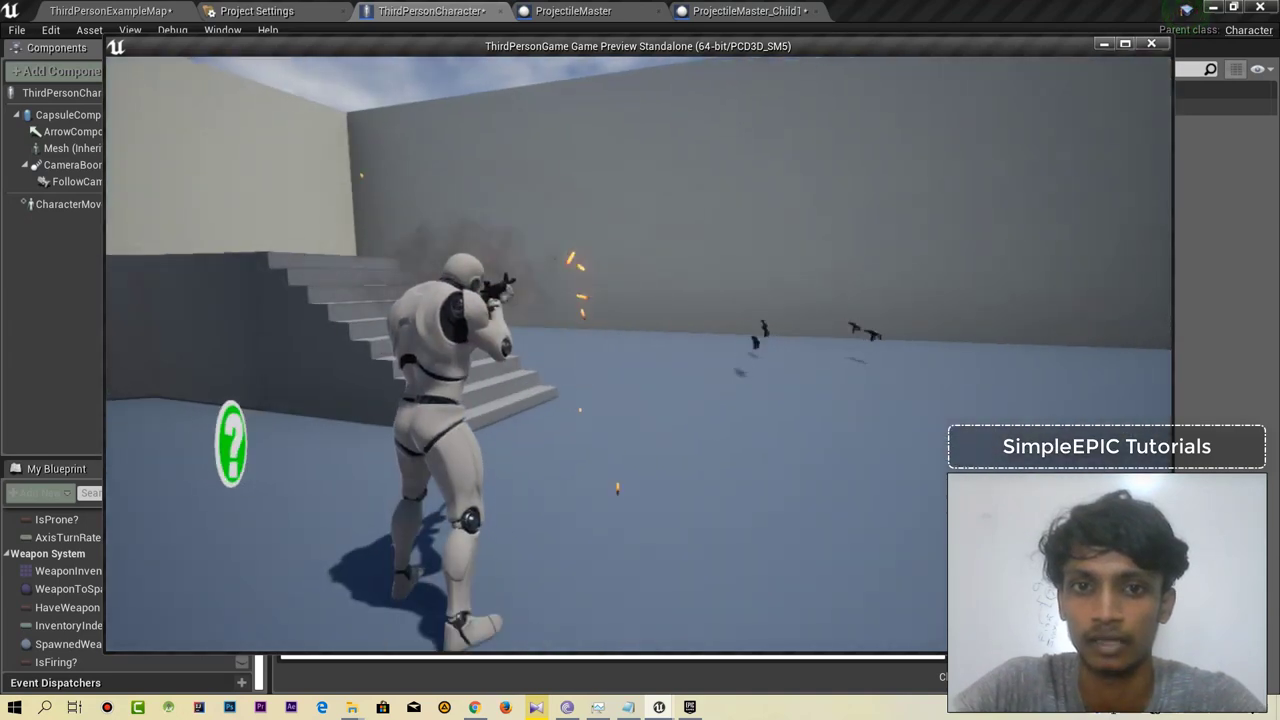
key("Escape")
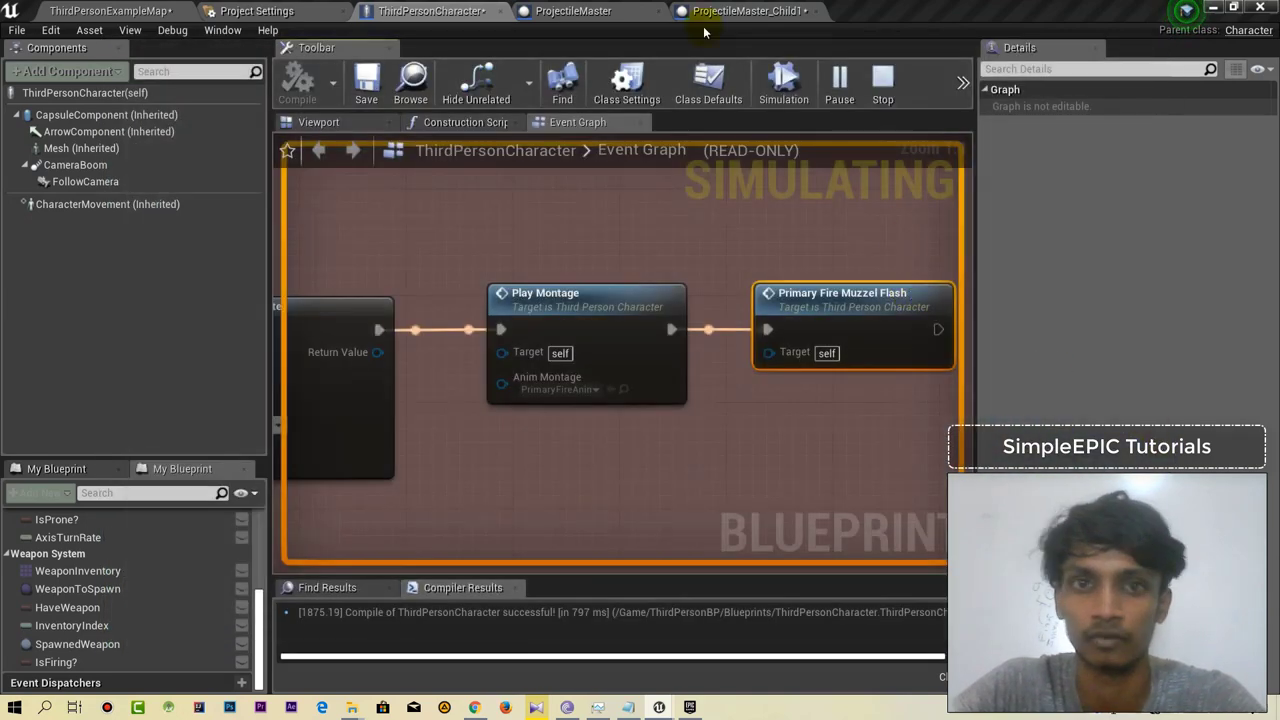
left_click(563, 11)
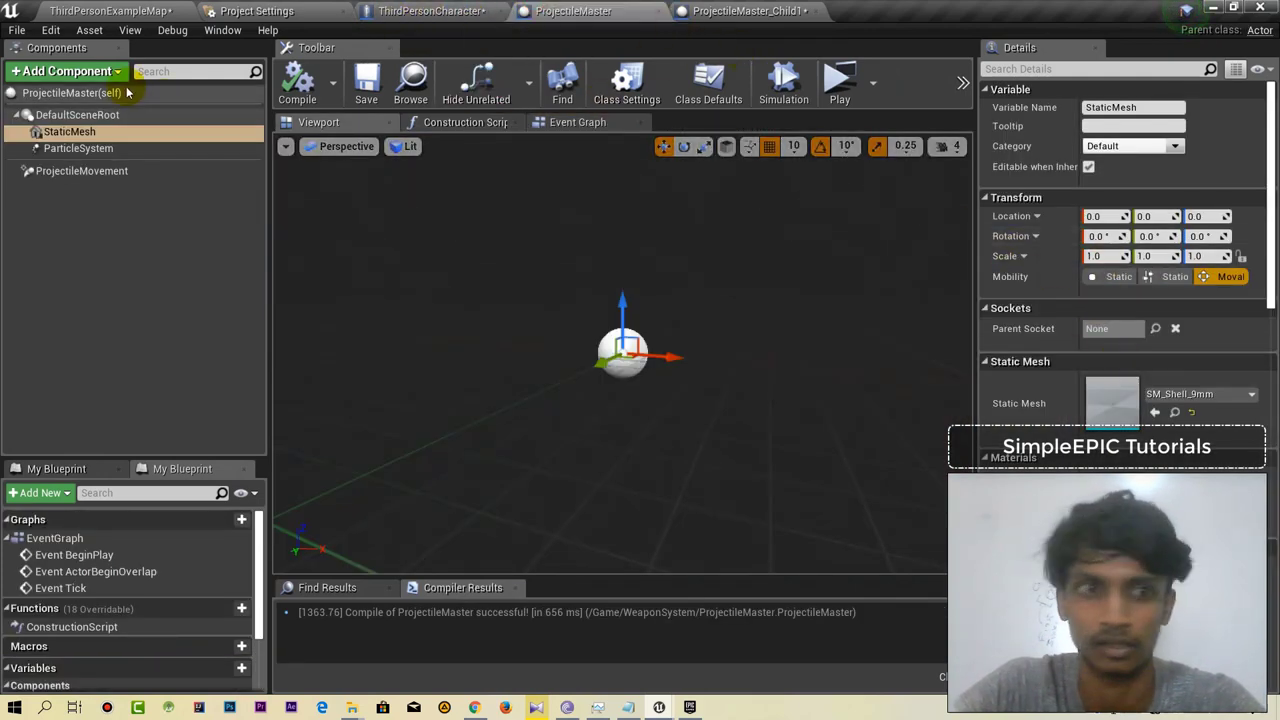
Set ProjectileMovement Initial Speed to 1000.0, then play-test the slower bullets.
left_click(80, 171)
left_click(1129, 268)
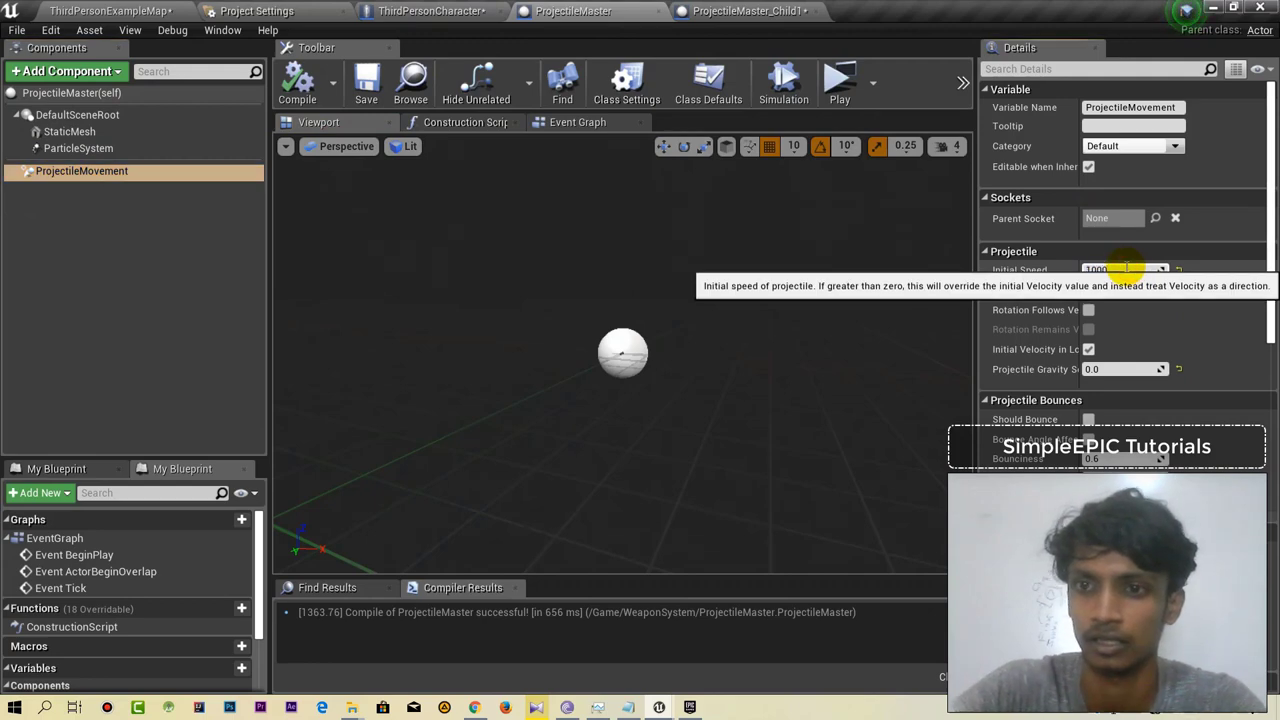
key("Return")
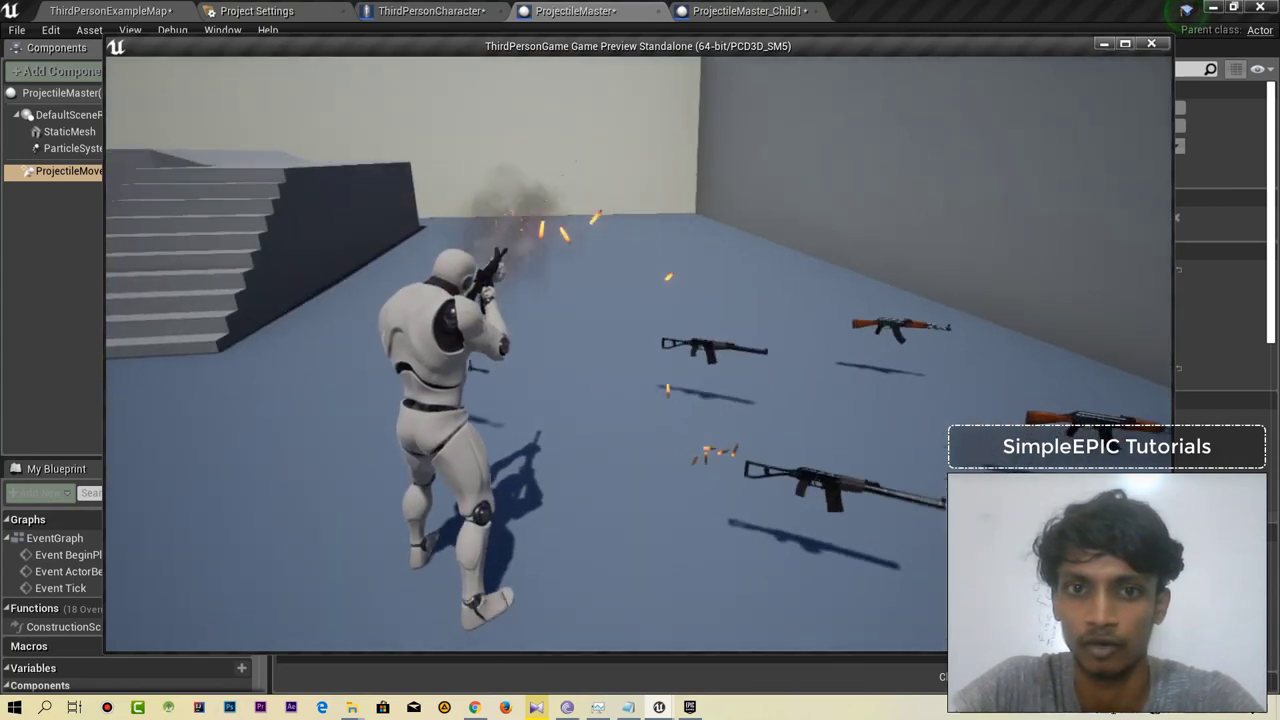
left_click_drag(640, 350, 640, 350)
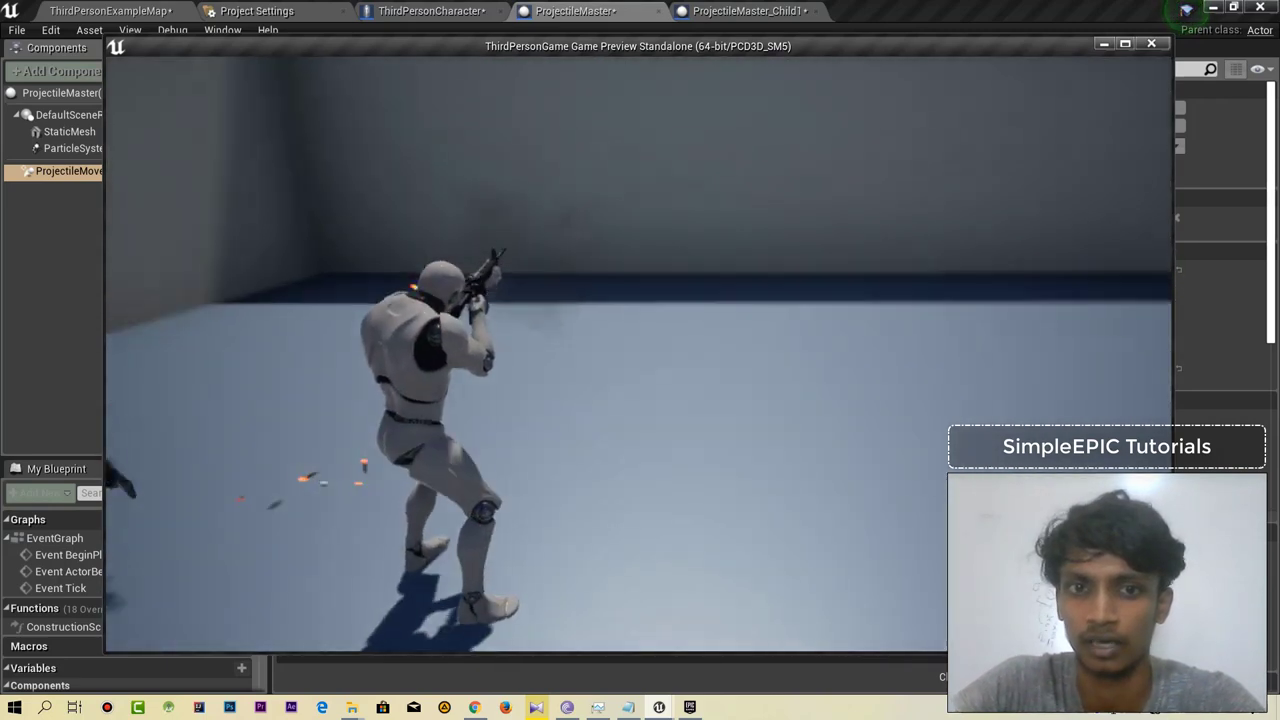
key("Escape")
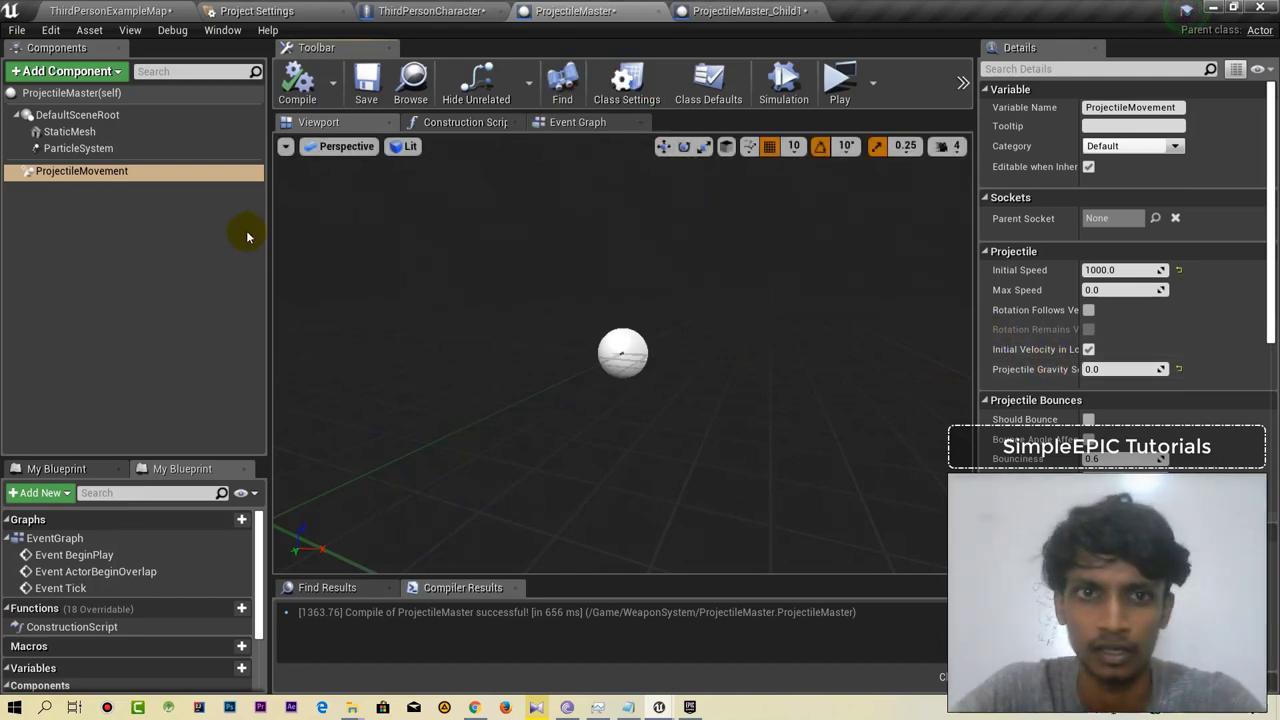
Preview P_TwinBlast_Primary_MuzzleFlash, close it, and browse to the Primary FX folder.
left_click(200, 215)
left_click(88, 149)
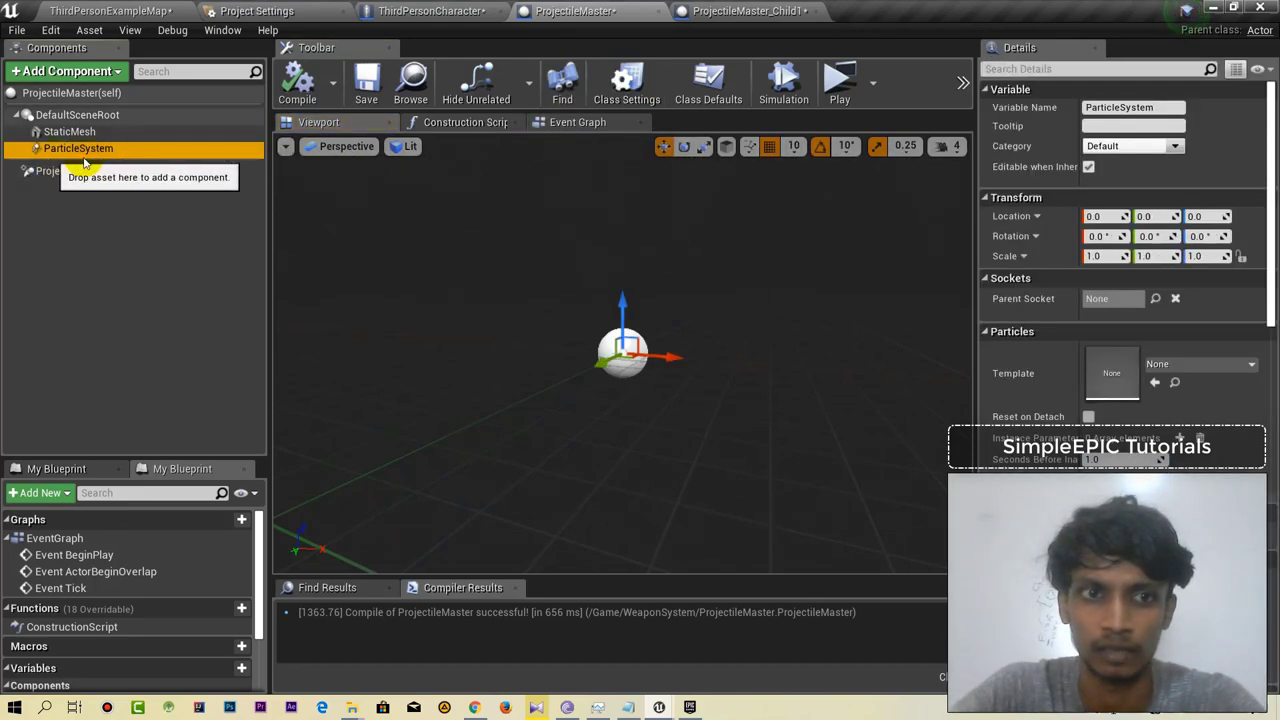
left_click(110, 10)
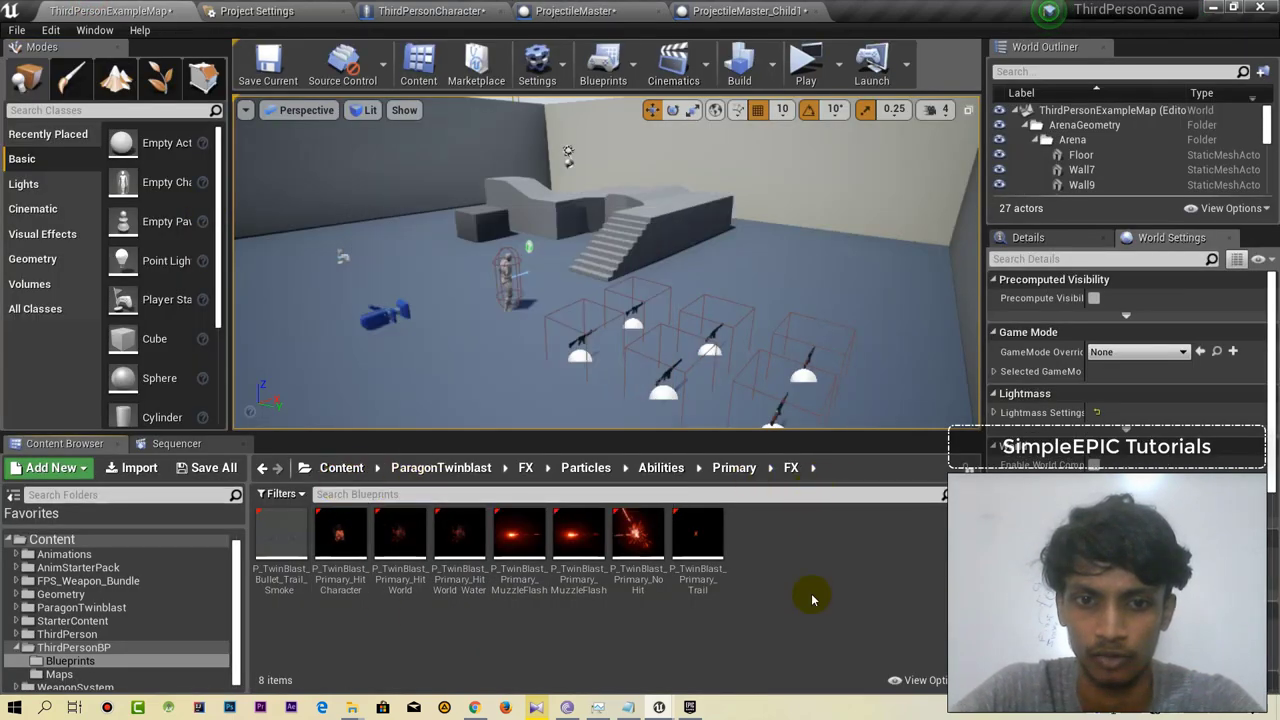
double_click(520, 538)
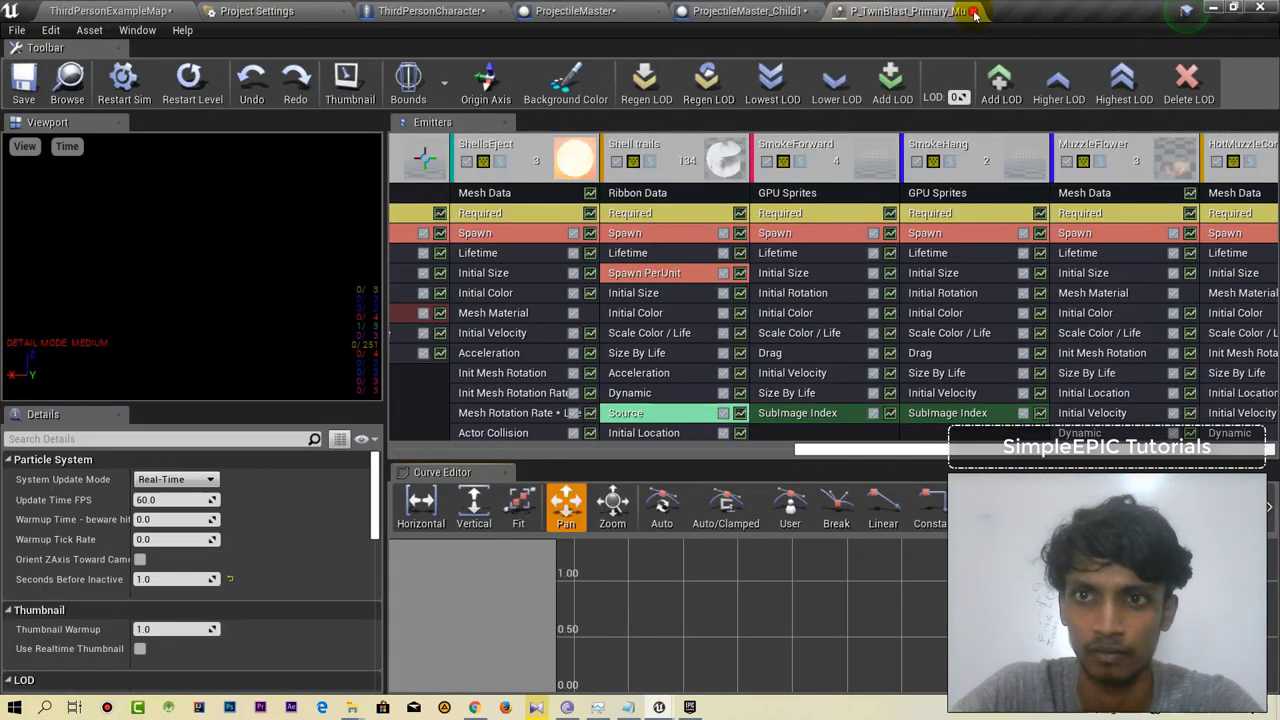
left_click(975, 11)
left_click(110, 11)
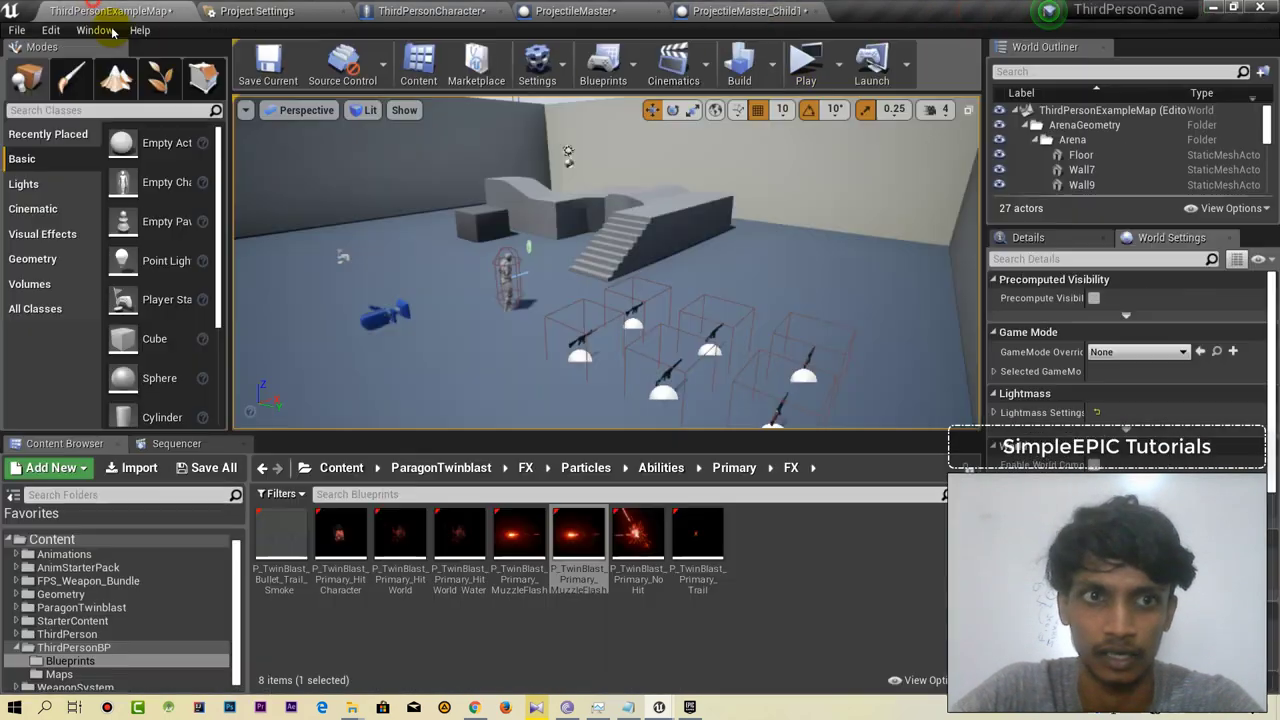
left_click(748, 470)
Browse from the Primary FX folder to Abilities > Nitro > FX.
double_click(281, 535)
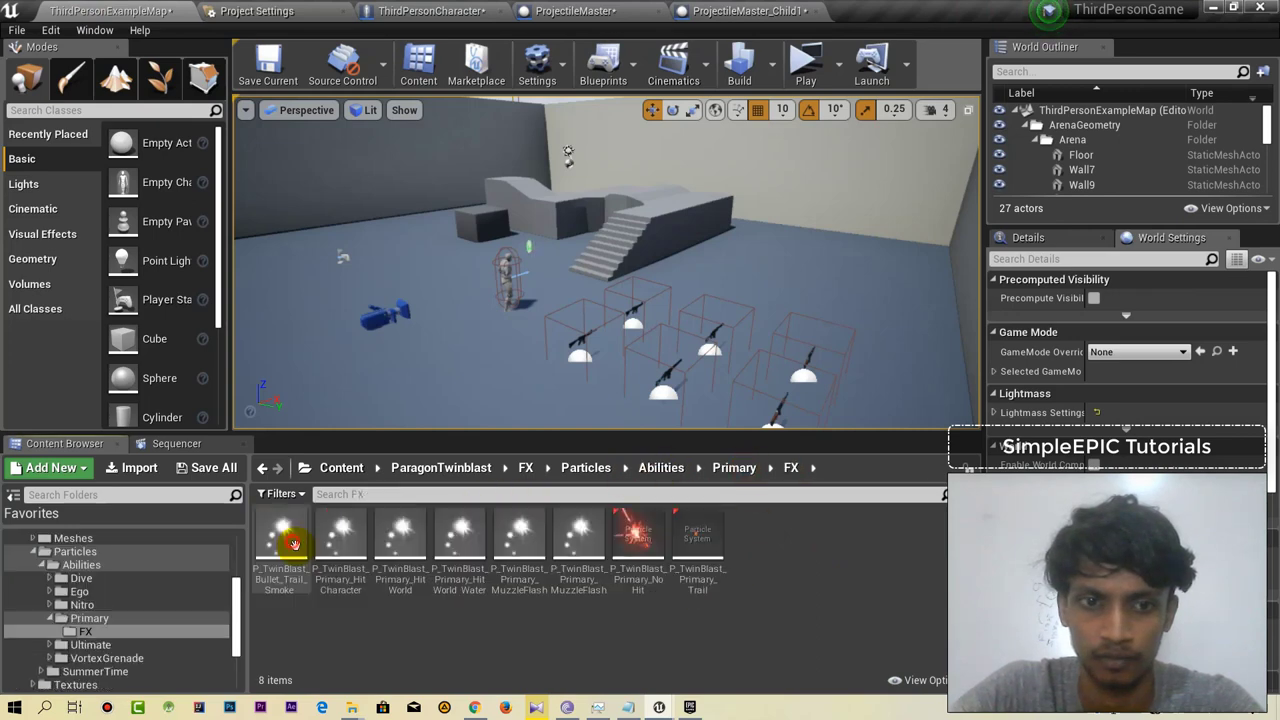
left_click(670, 467)
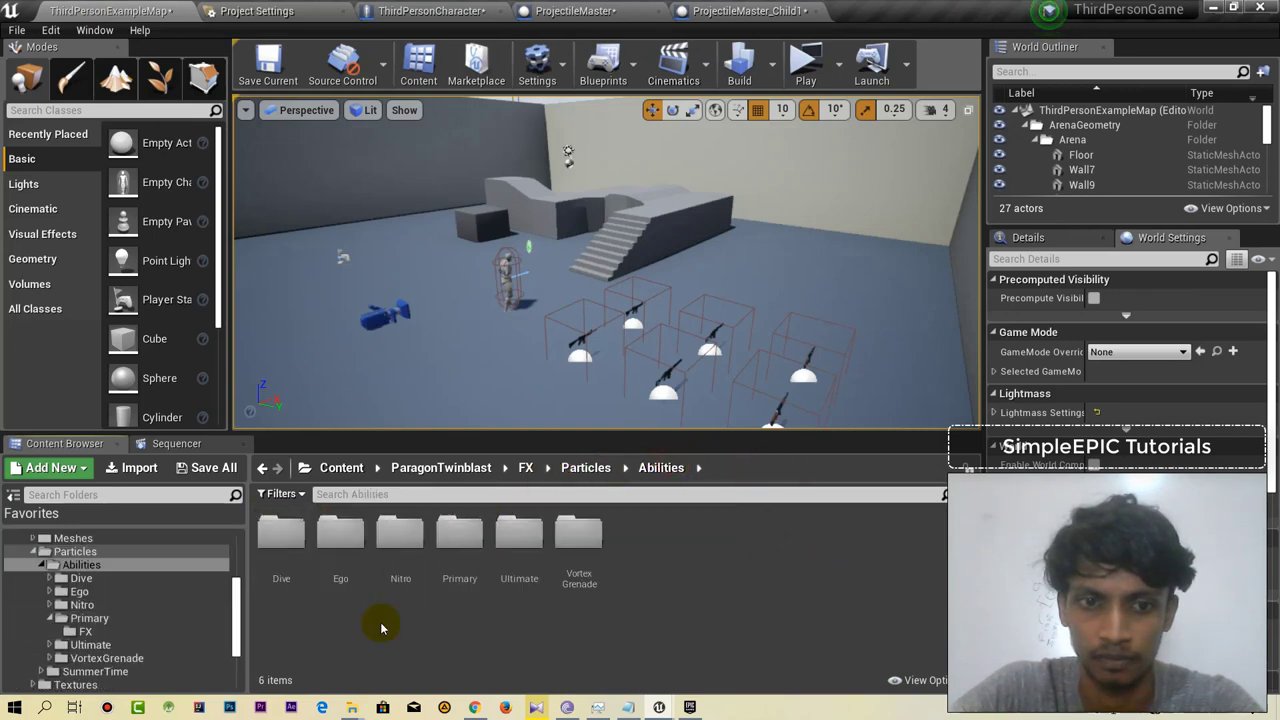
double_click(400, 535)
double_click(283, 535)
left_click(347, 625)
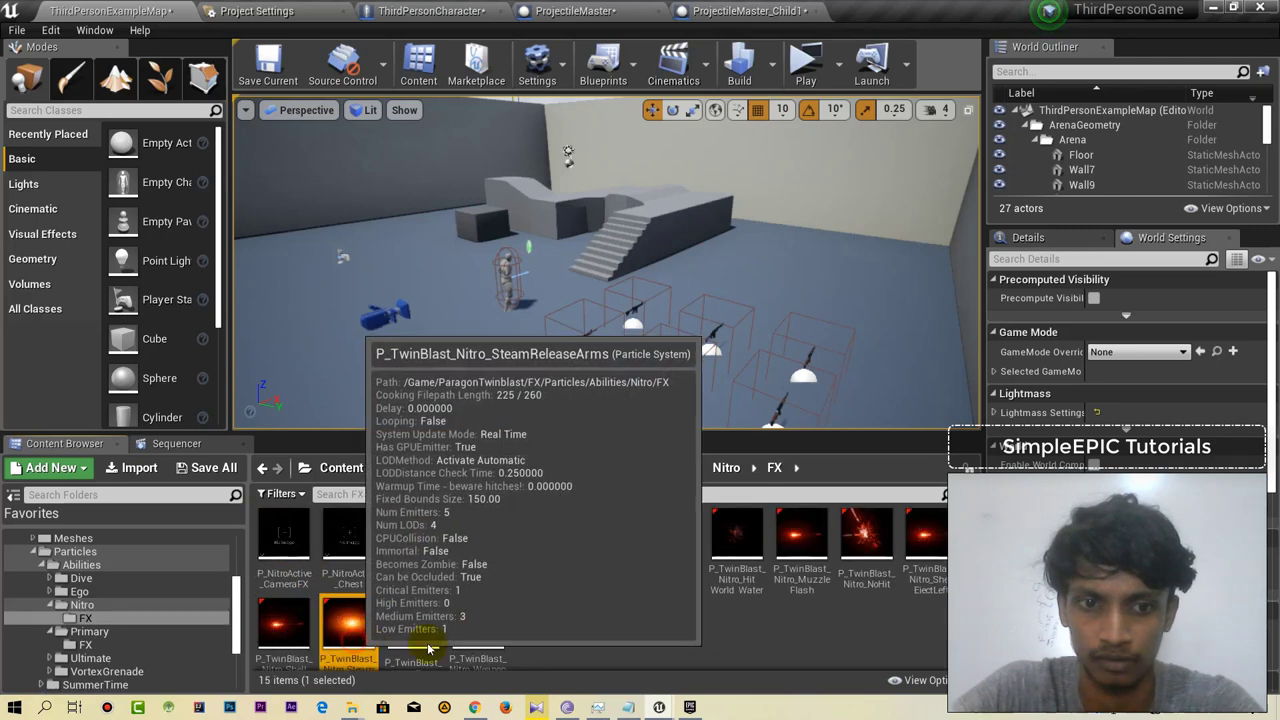
left_click(614, 635)
scroll(615, 638, "down", 1)
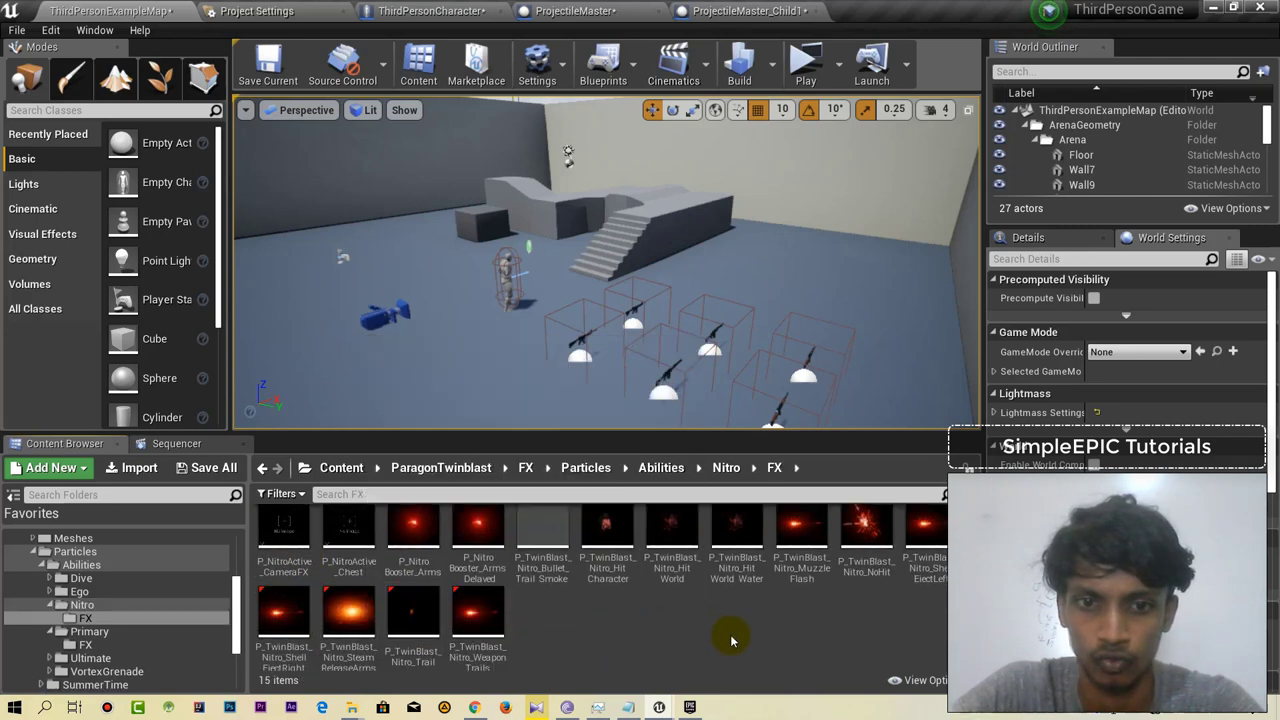
Preview the Nitro WeaponTrails and SteamReleaseArms particle effects in Cascade.
left_click(473, 612)
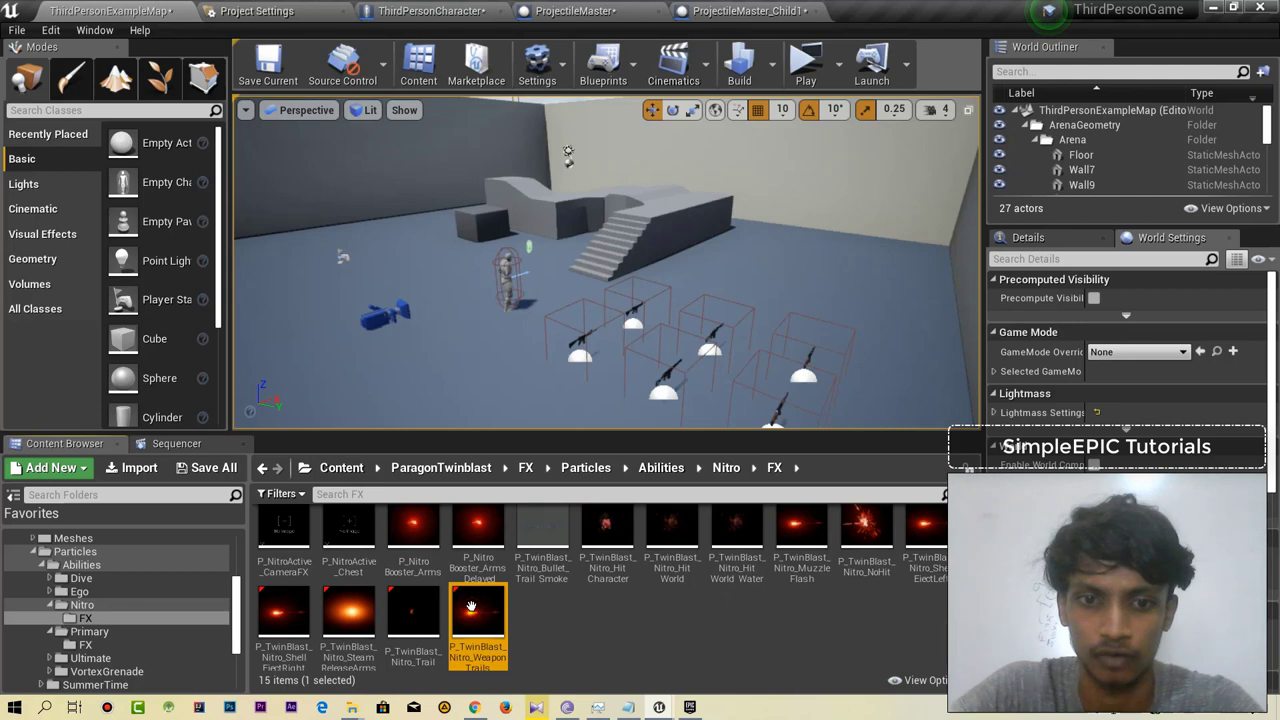
double_click(471, 607)
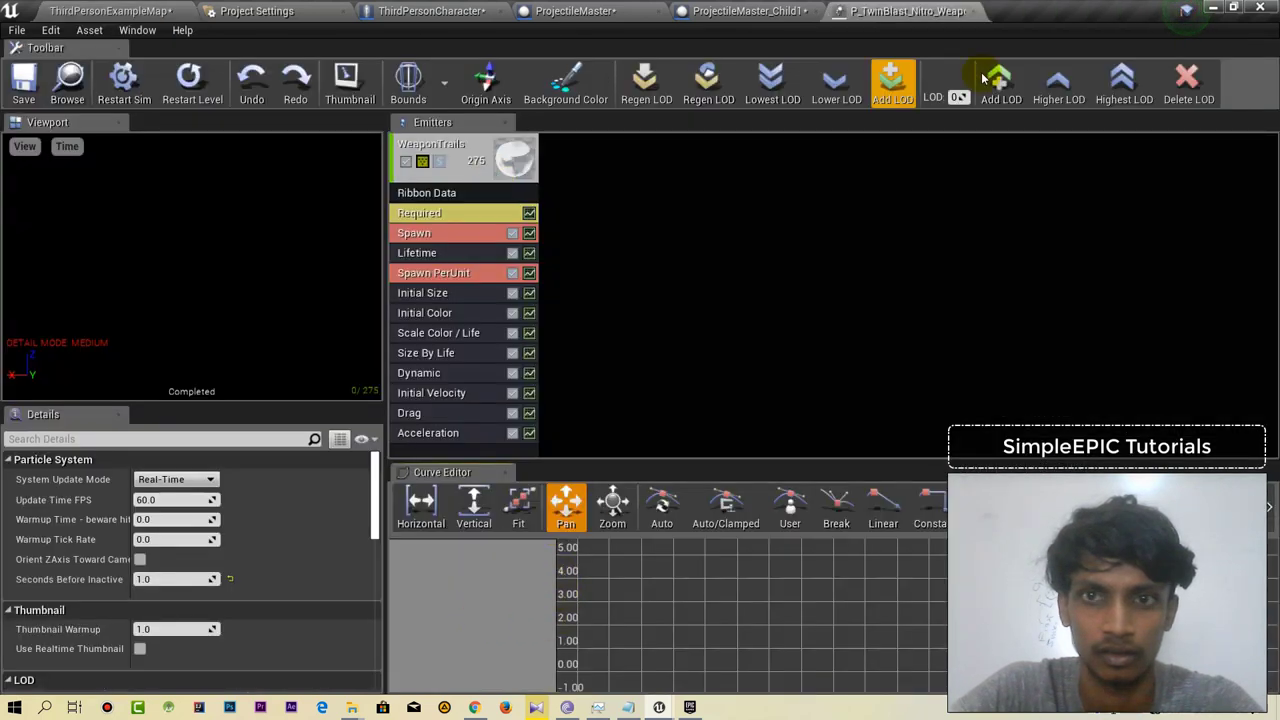
left_click(973, 12)
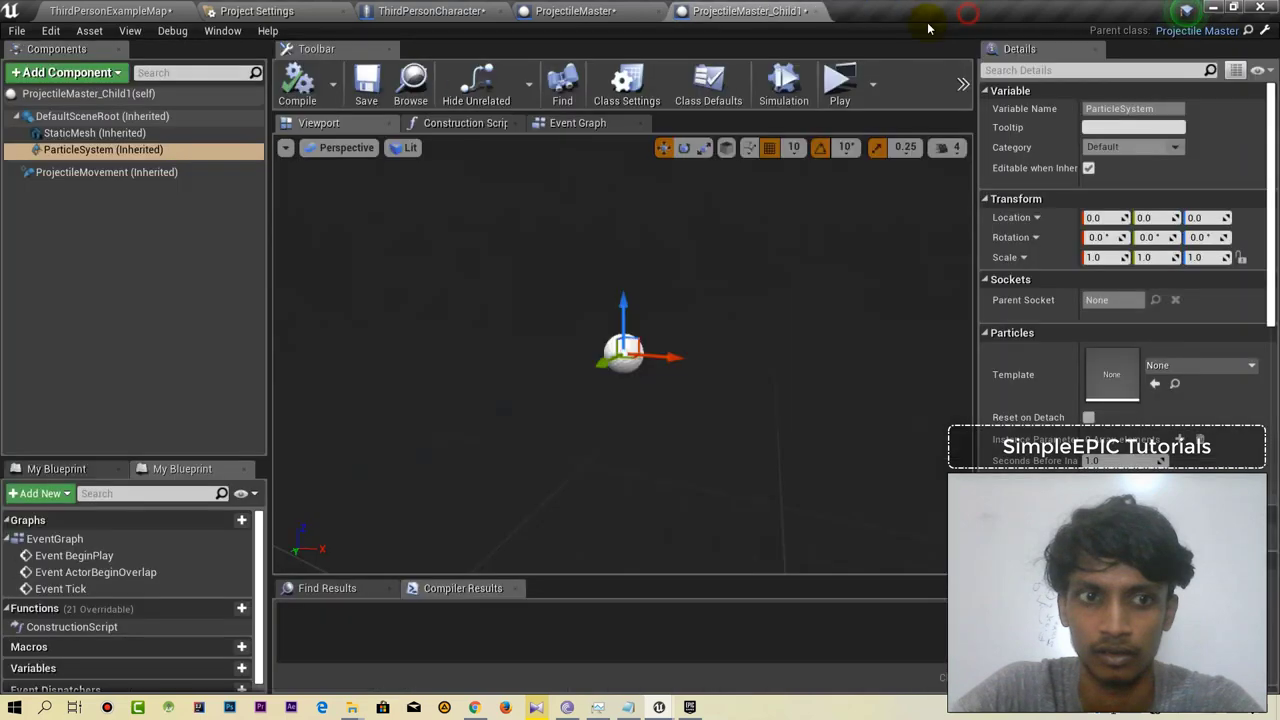
left_click(72, 8)
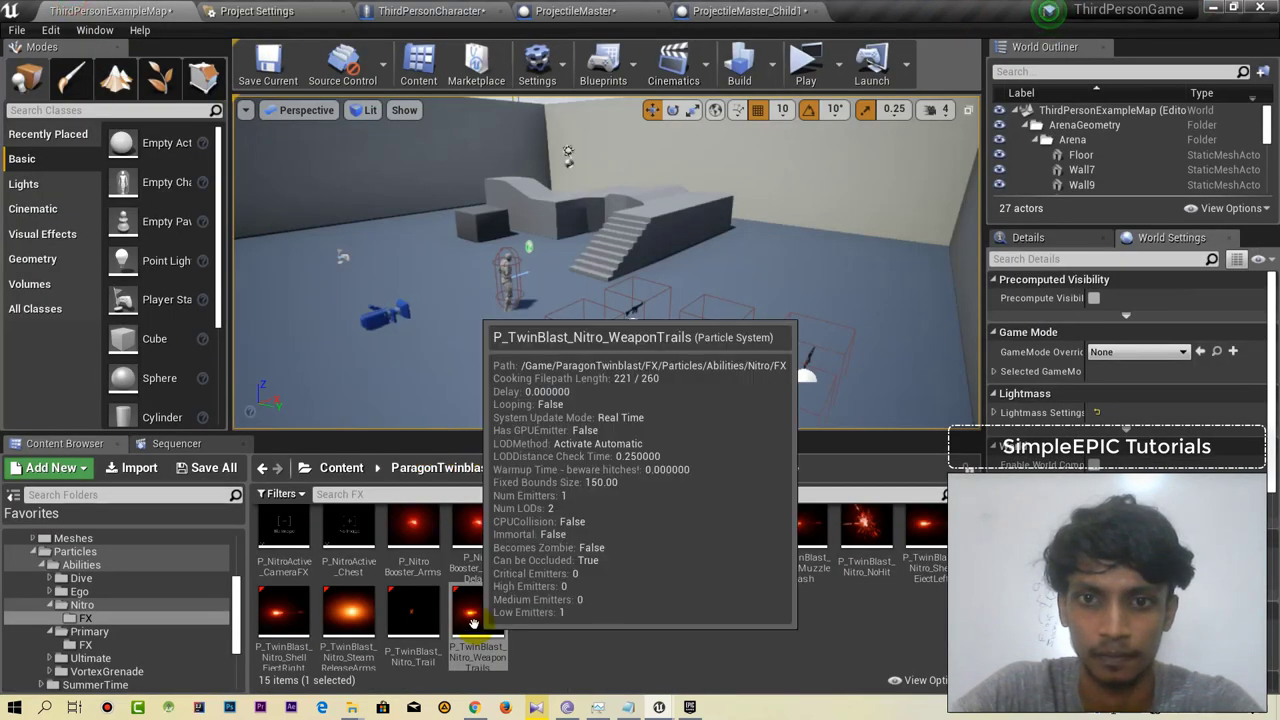
left_click(347, 610)
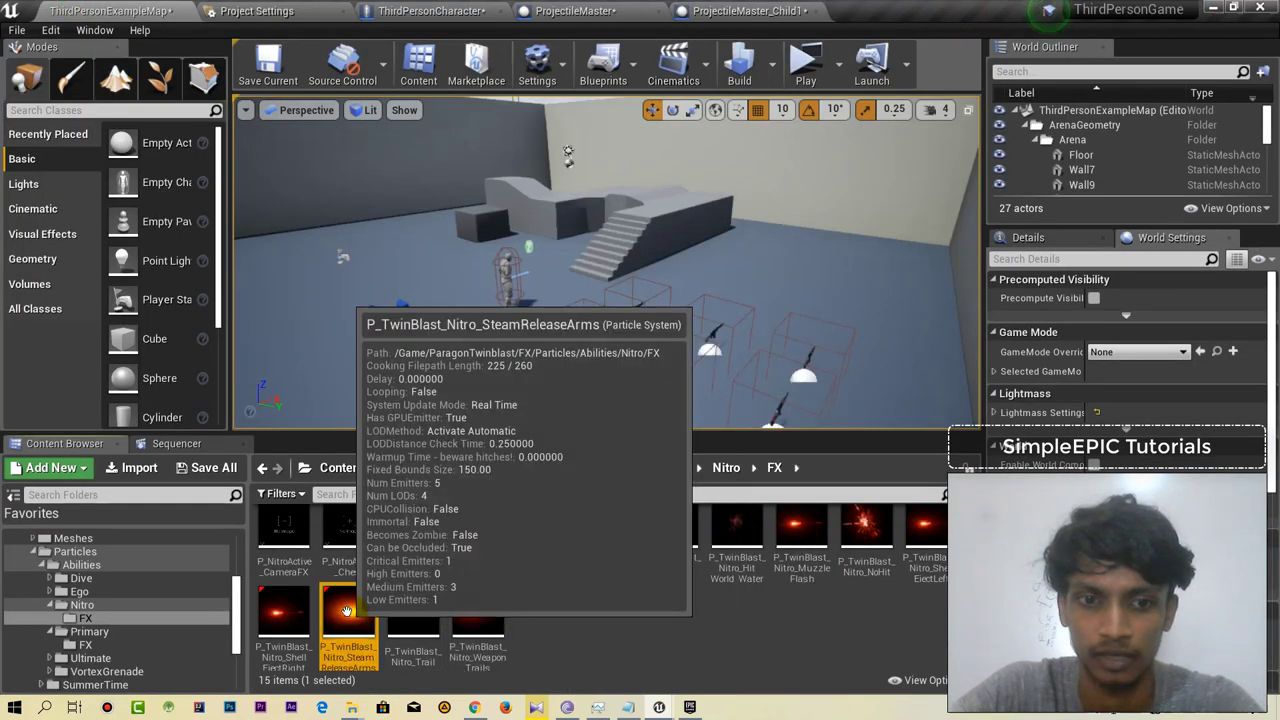
double_click(390, 614)
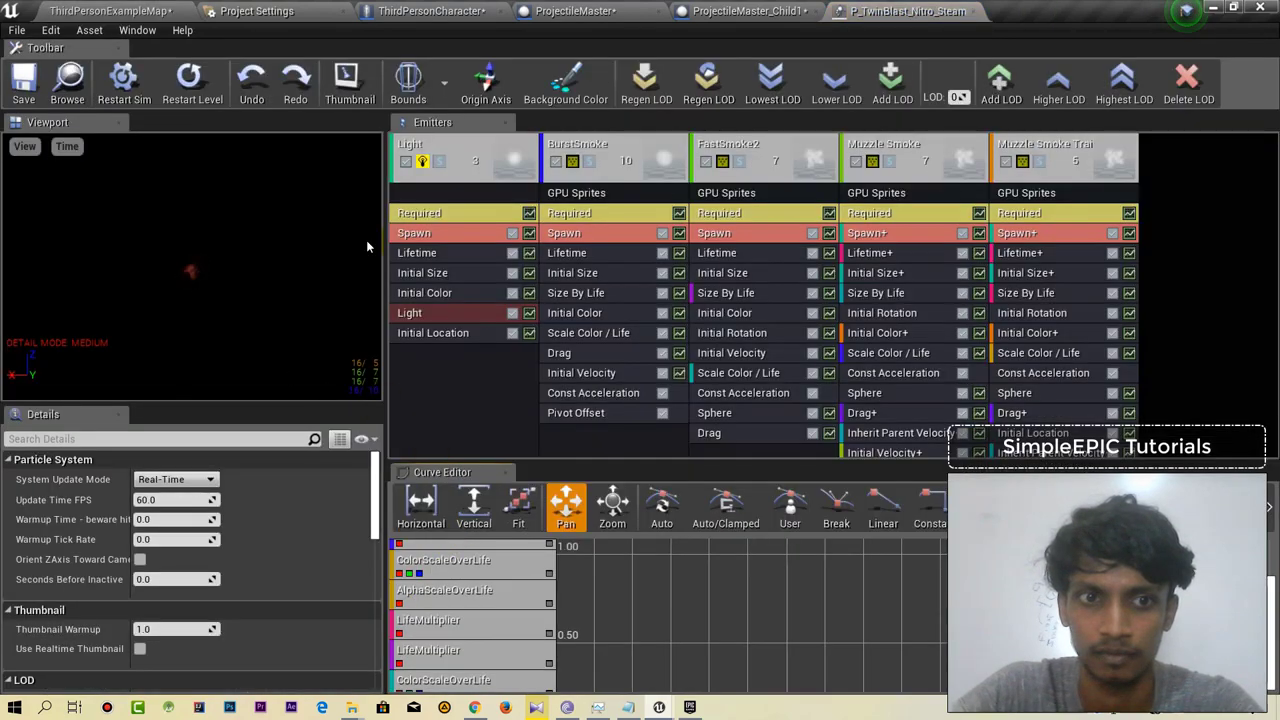
left_click(972, 11)
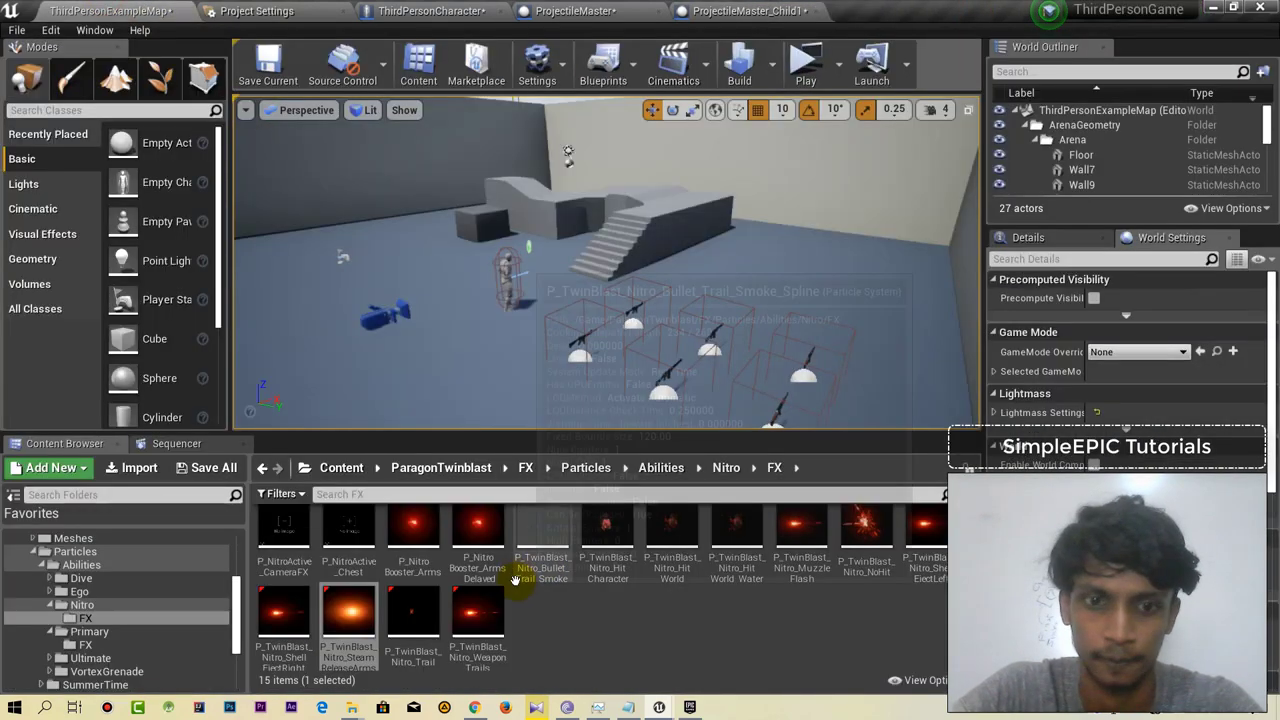
Preview the ShellEject effect, then take another look at WeaponTrails.
double_click(299, 606)
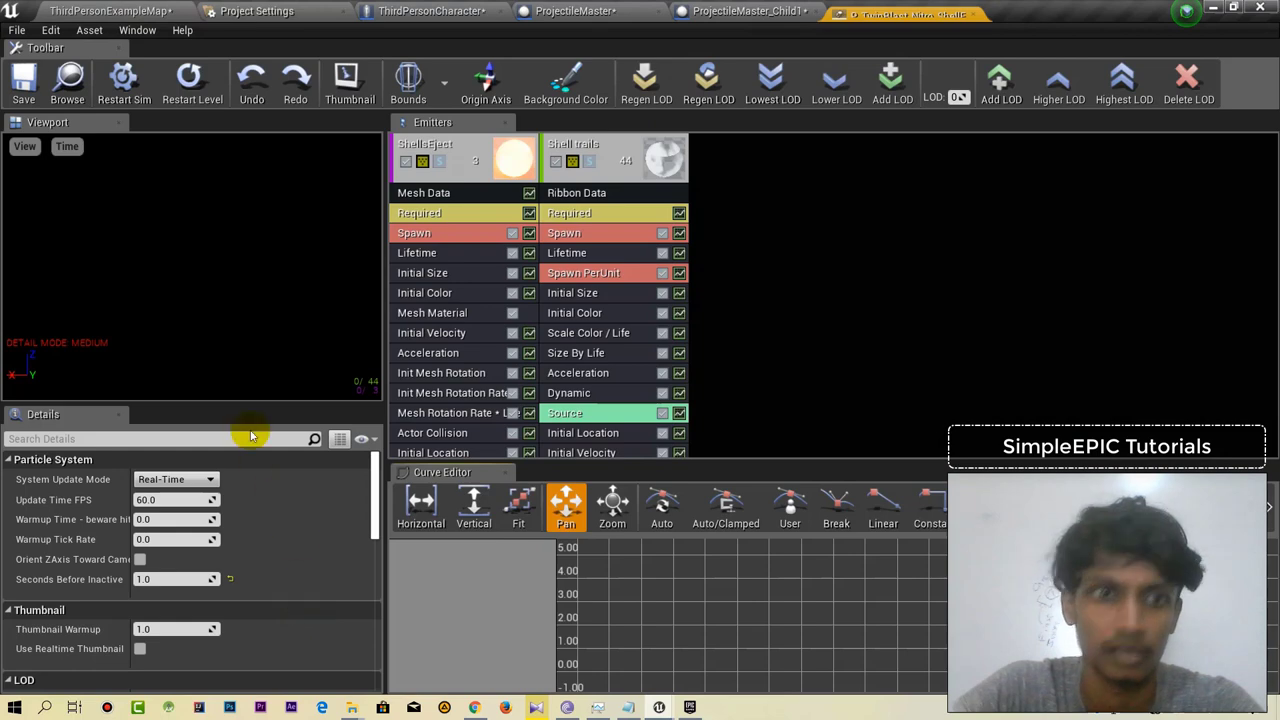
left_click(975, 13)
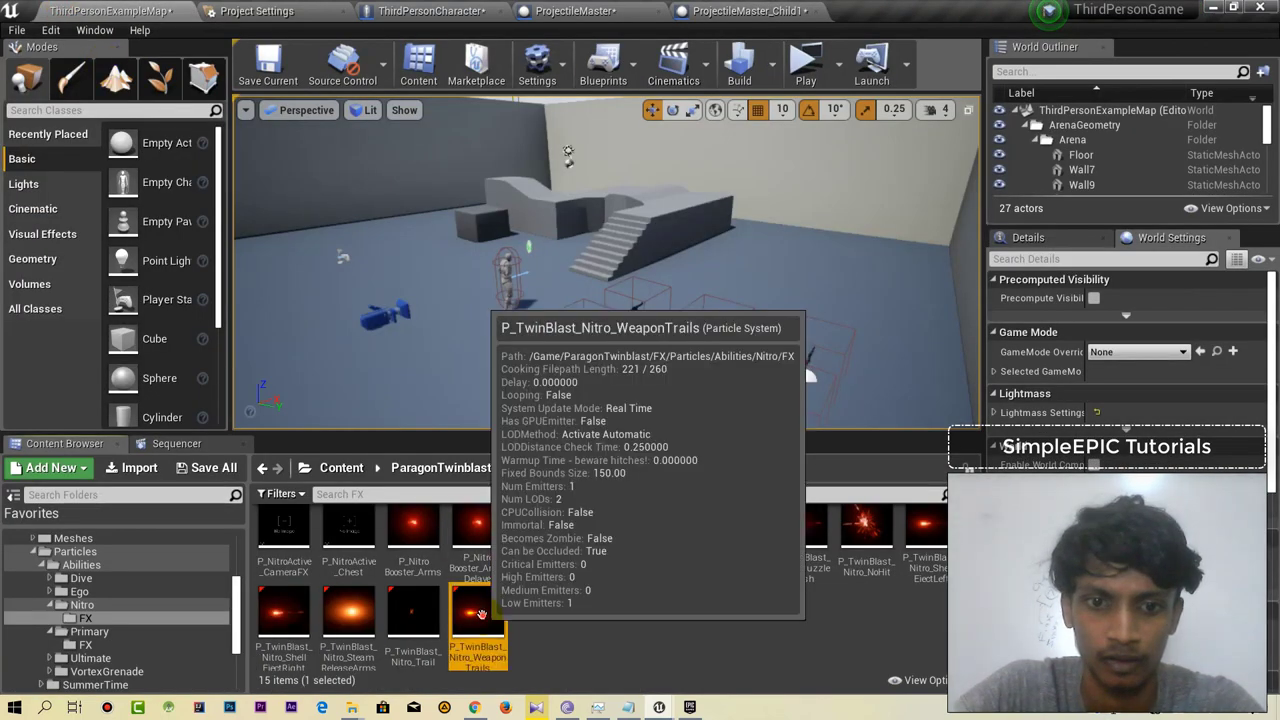
double_click(478, 618)
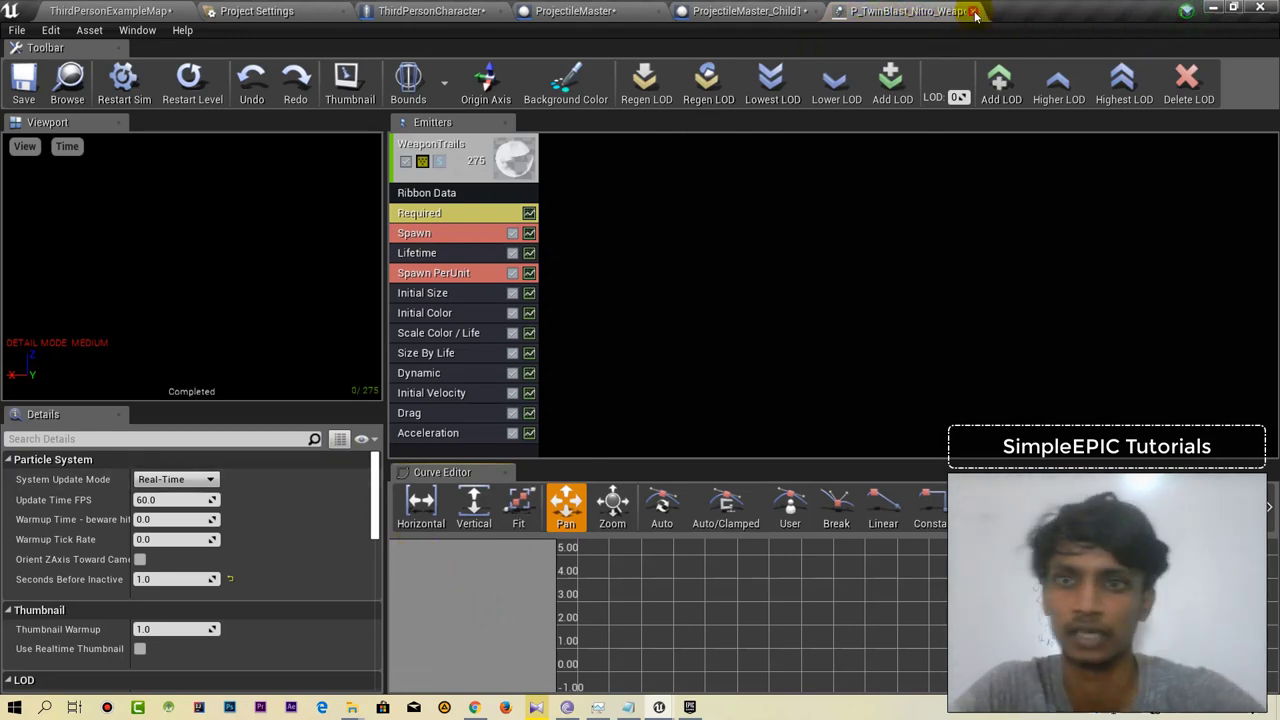
double_click(1080, 12)
left_click(1088, 96)
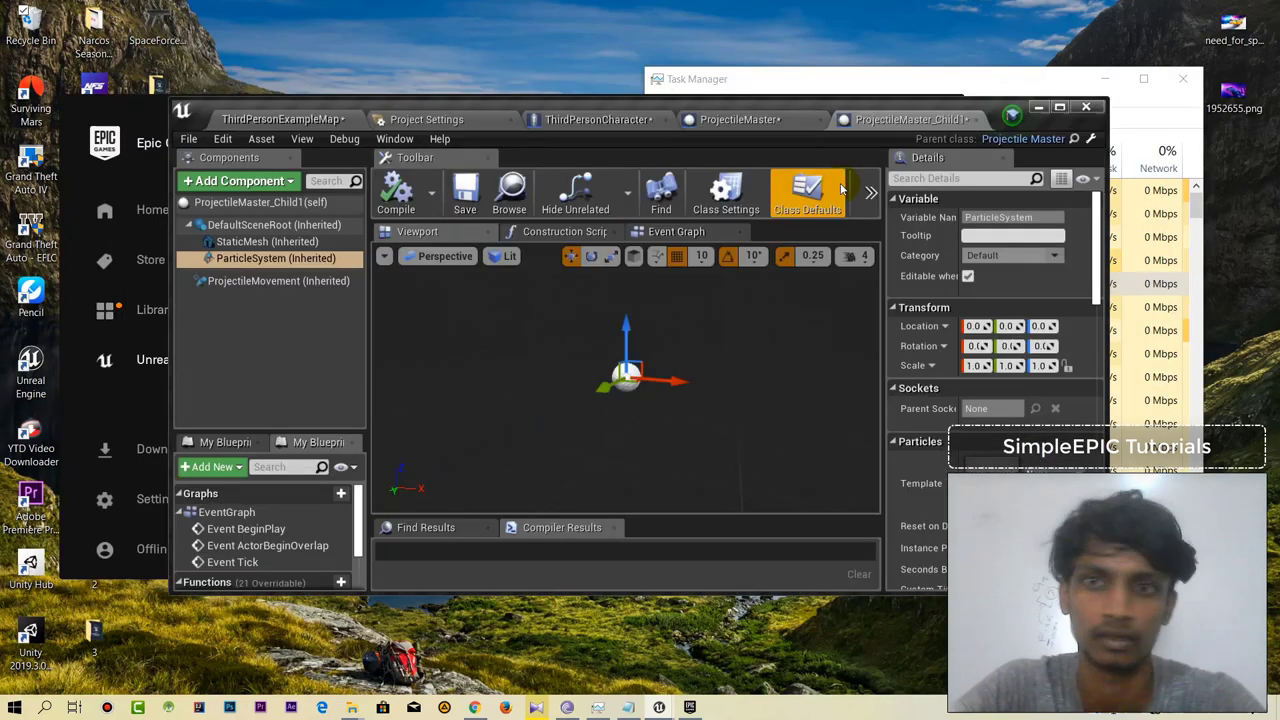
left_click(1060, 108)
left_click(88, 10)
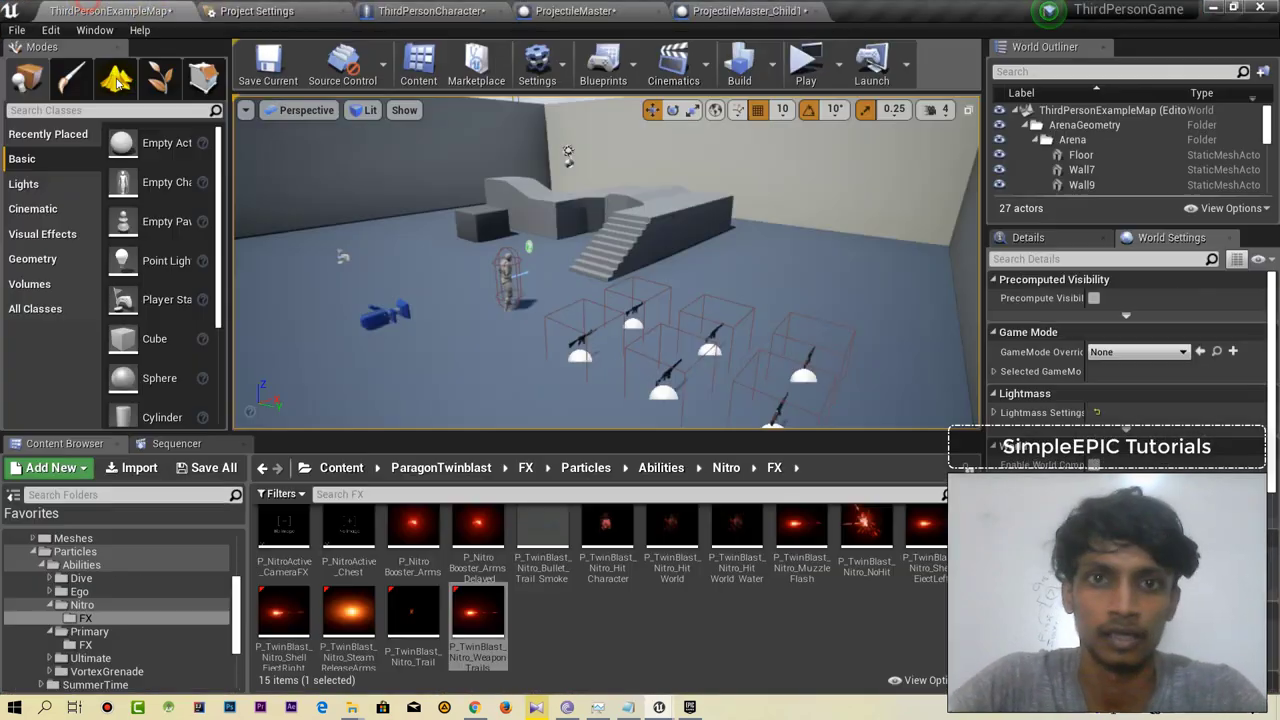
Select WeaponTrails, then open the Content > WeaponSystem folder.
left_click(500, 630)
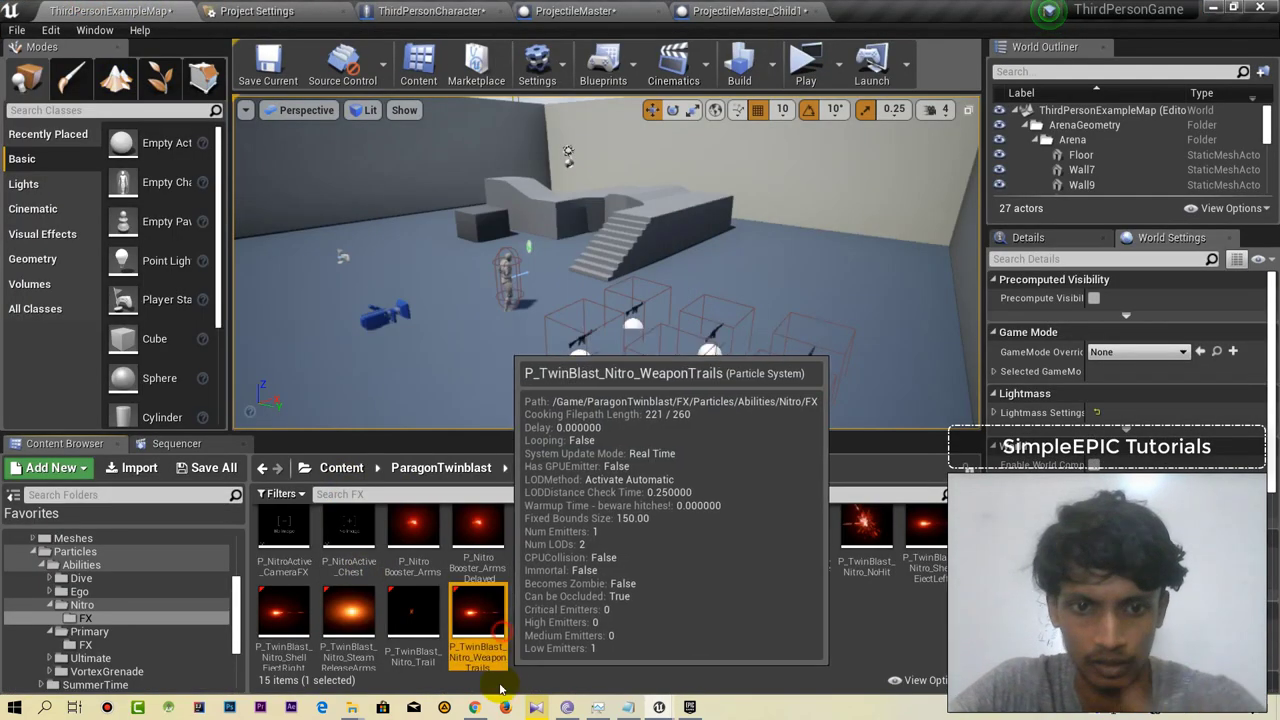
left_click(340, 468)
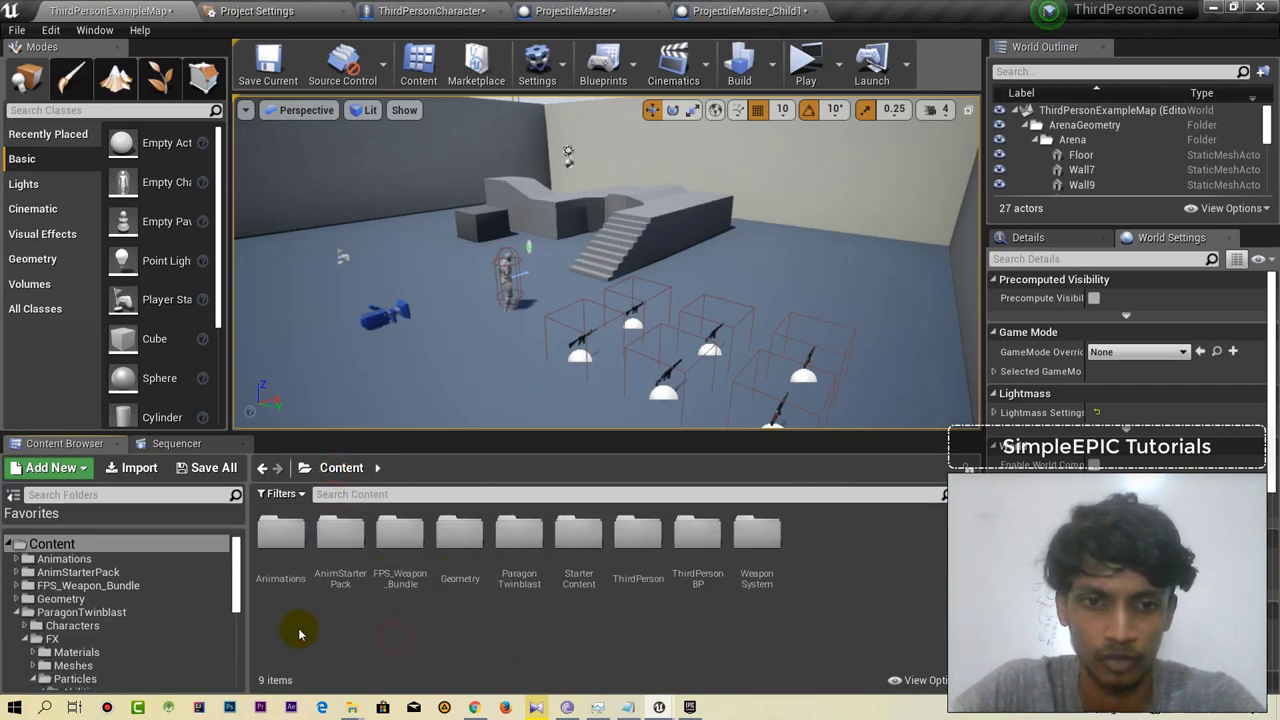
double_click(755, 540)
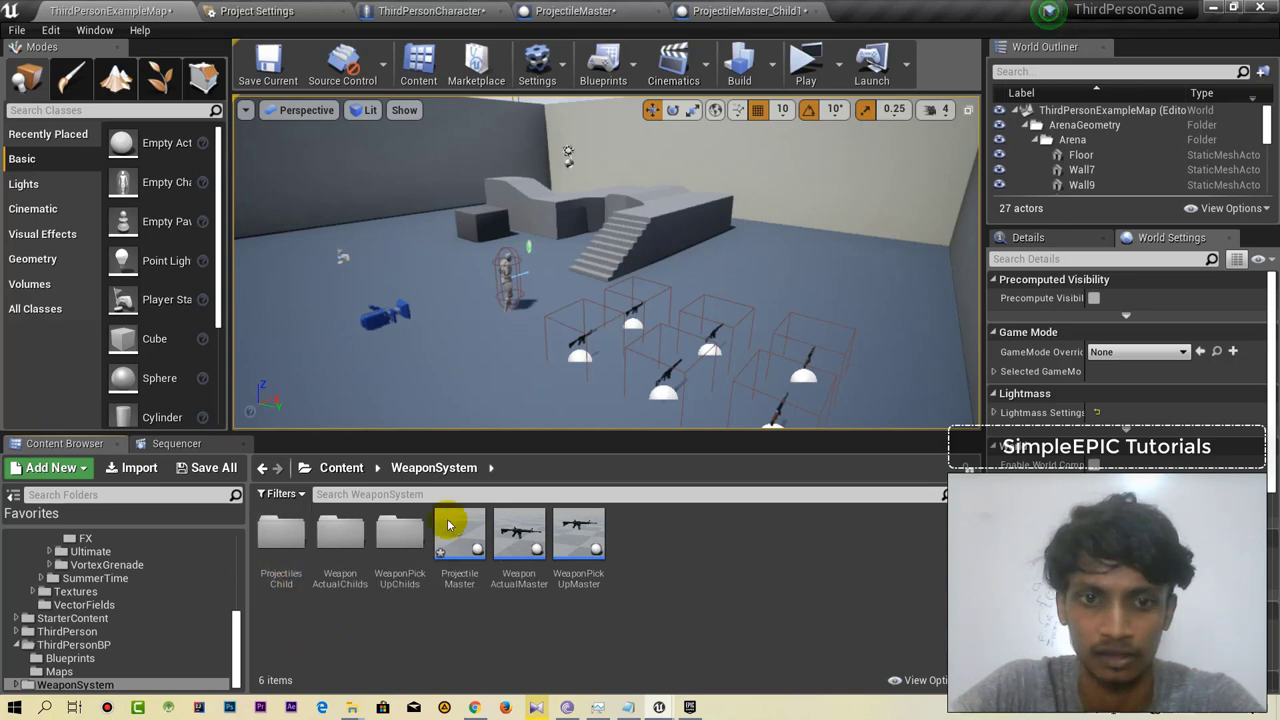
Set ProjectileMaster's ParticleSystem template to P_TwinBlast_Nitro_WeaponTrails.
double_click(478, 558)
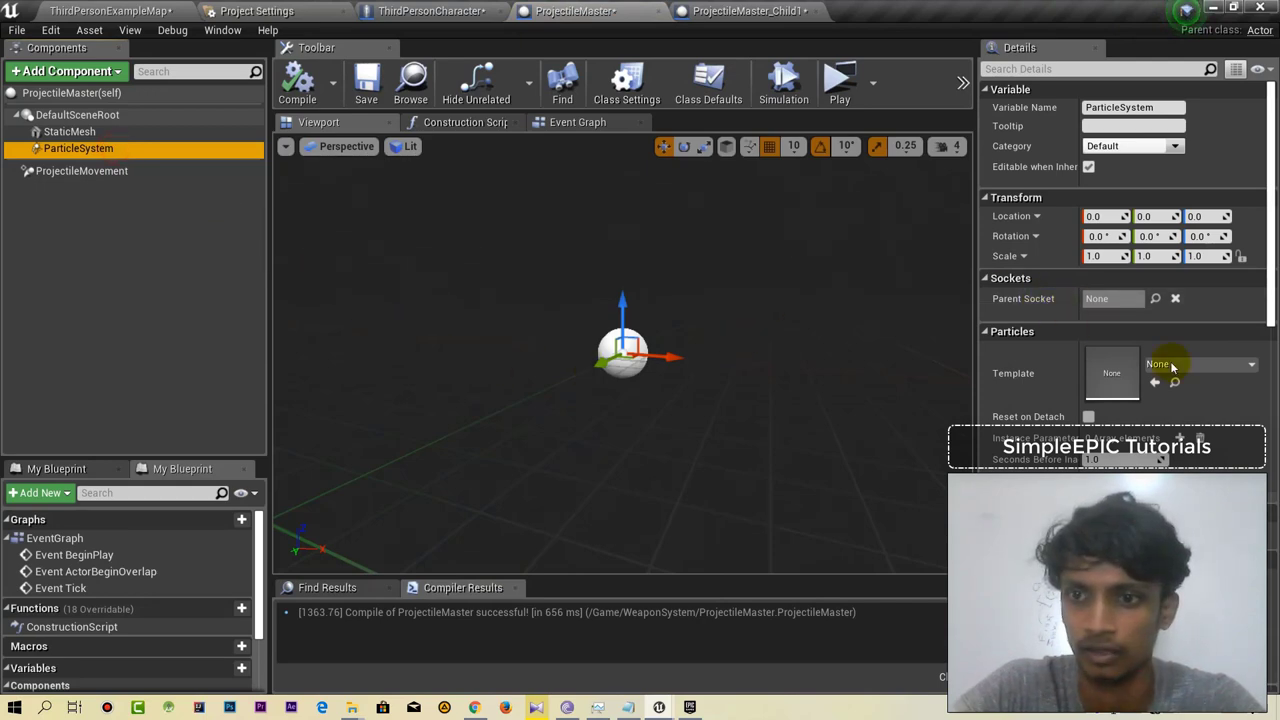
scroll(1172, 368, "down", 2)
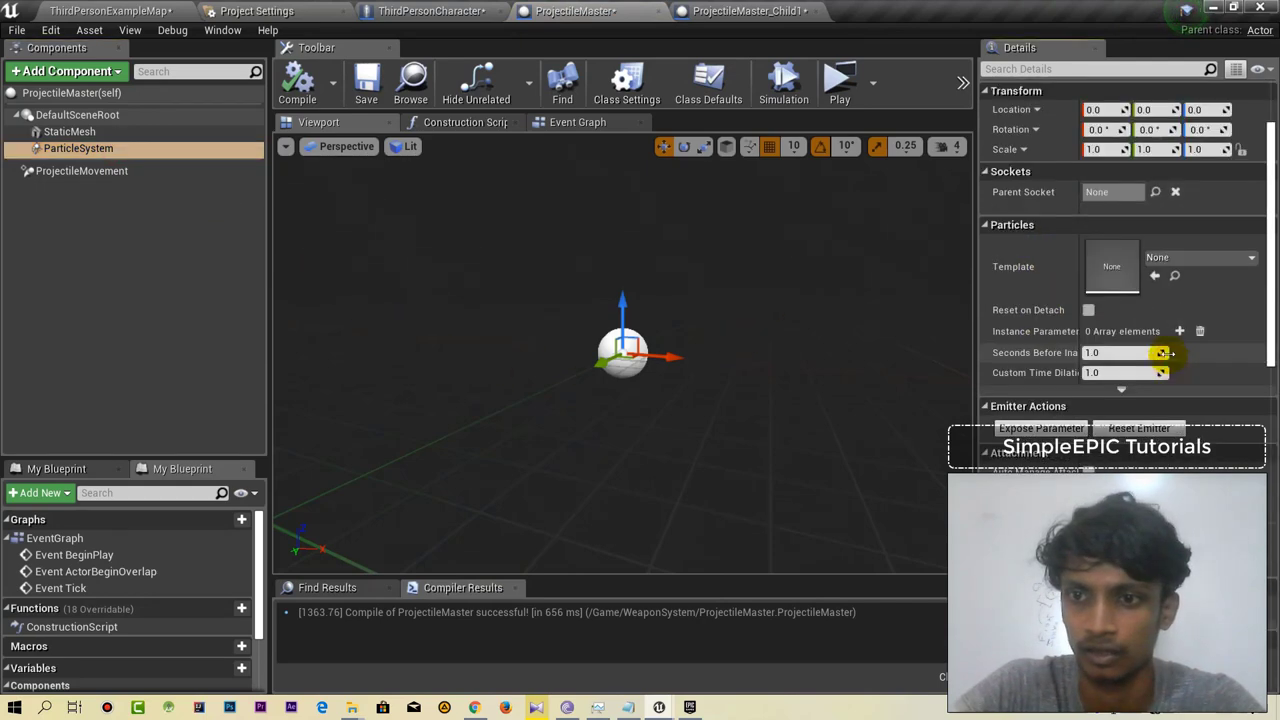
left_click(1183, 262)
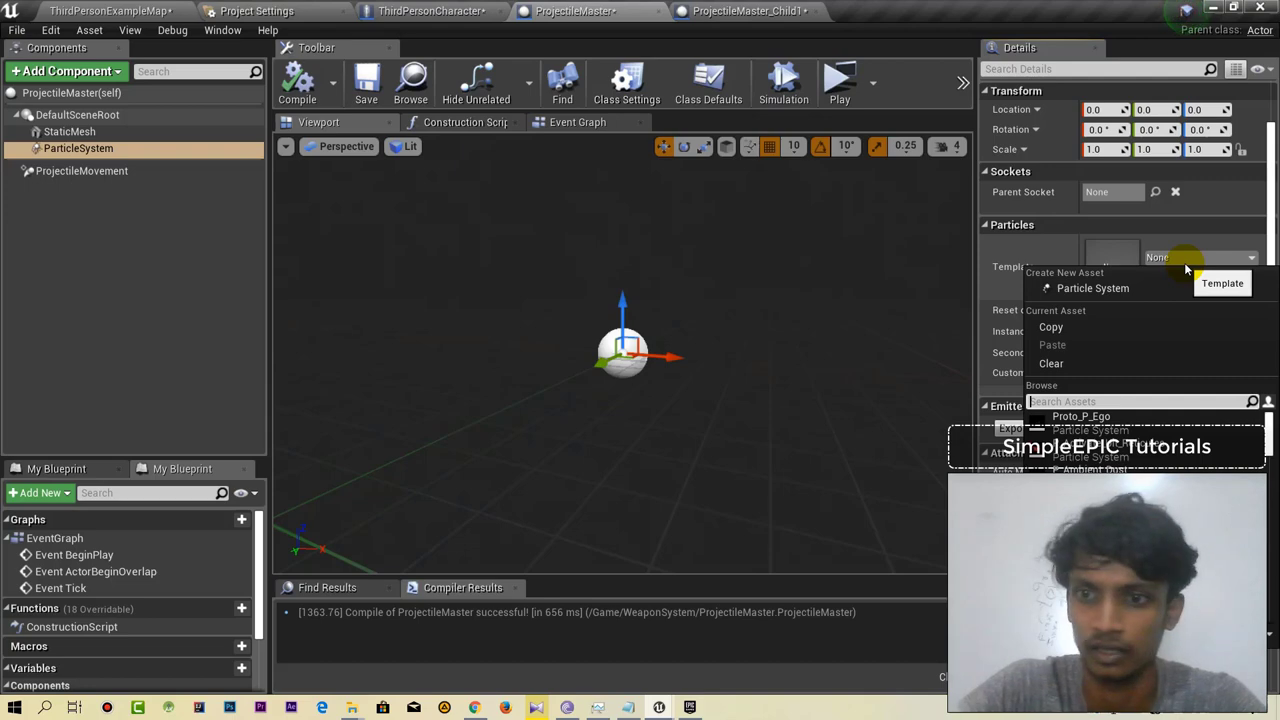
type("t")
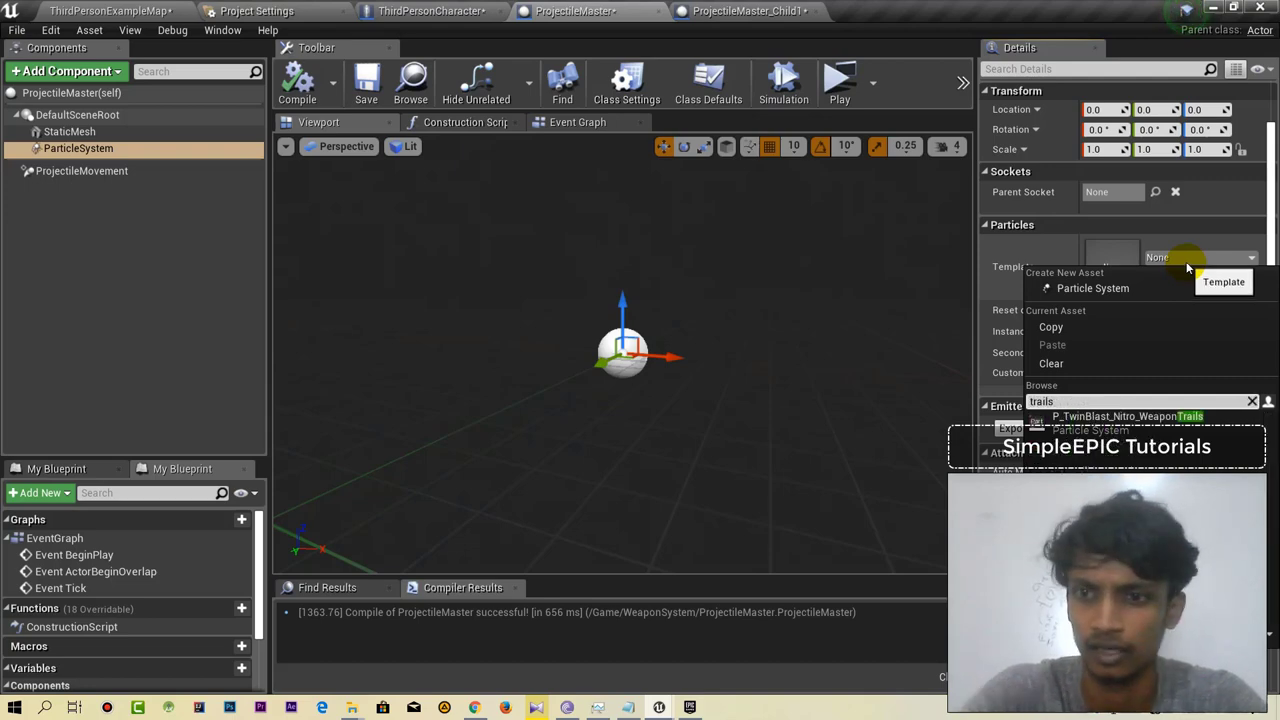
left_click(1204, 418)
mouse_move(913, 372)
right_mouse_down()
mouse_move(960, 380)
mouse_move(900, 382)
right_mouse_up()
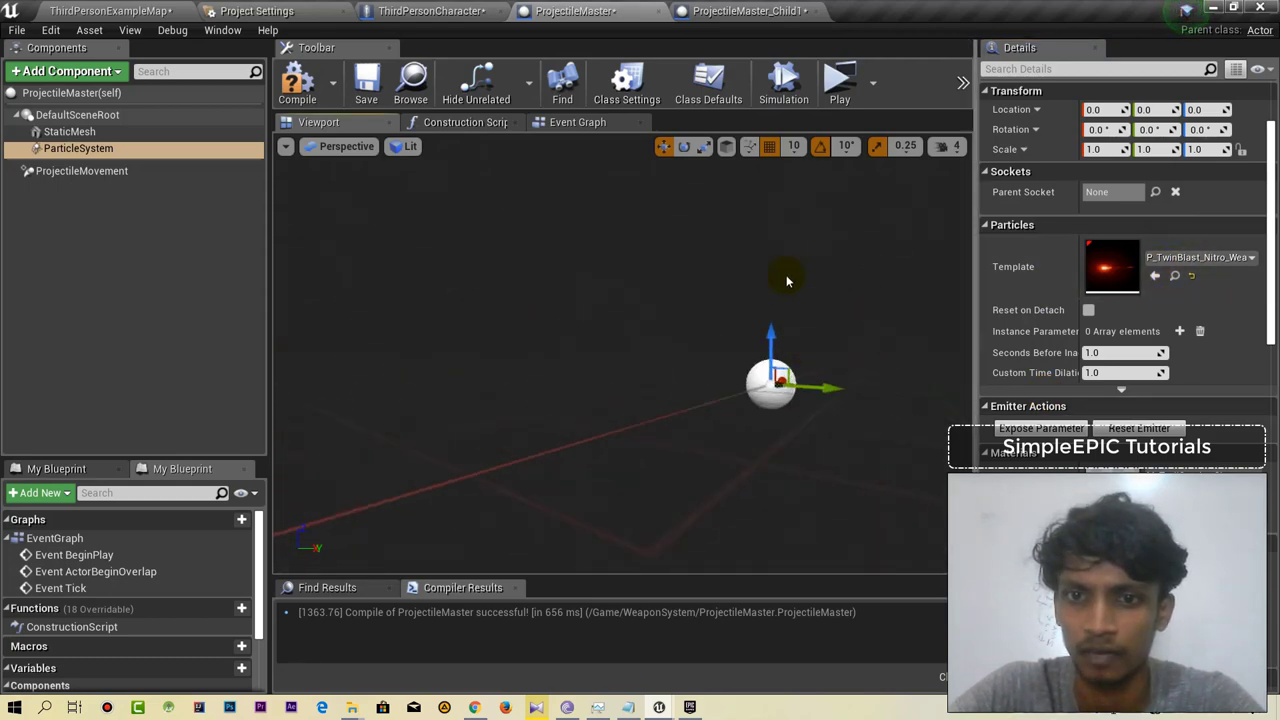
left_click(100, 10)
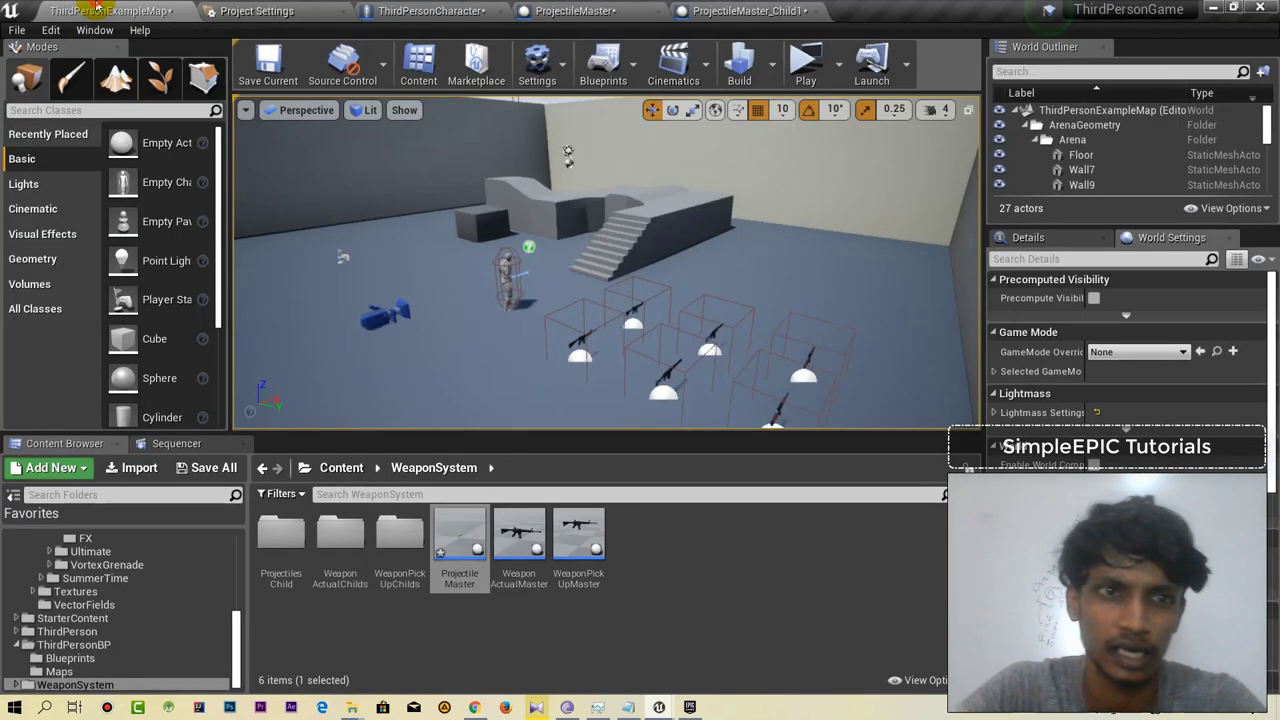
Browse from Content through ParagonTwinblast FX Particles to Abilities/Primary/FX and select P_TwinBlast_Primary_Trail.
left_click(368, 467)
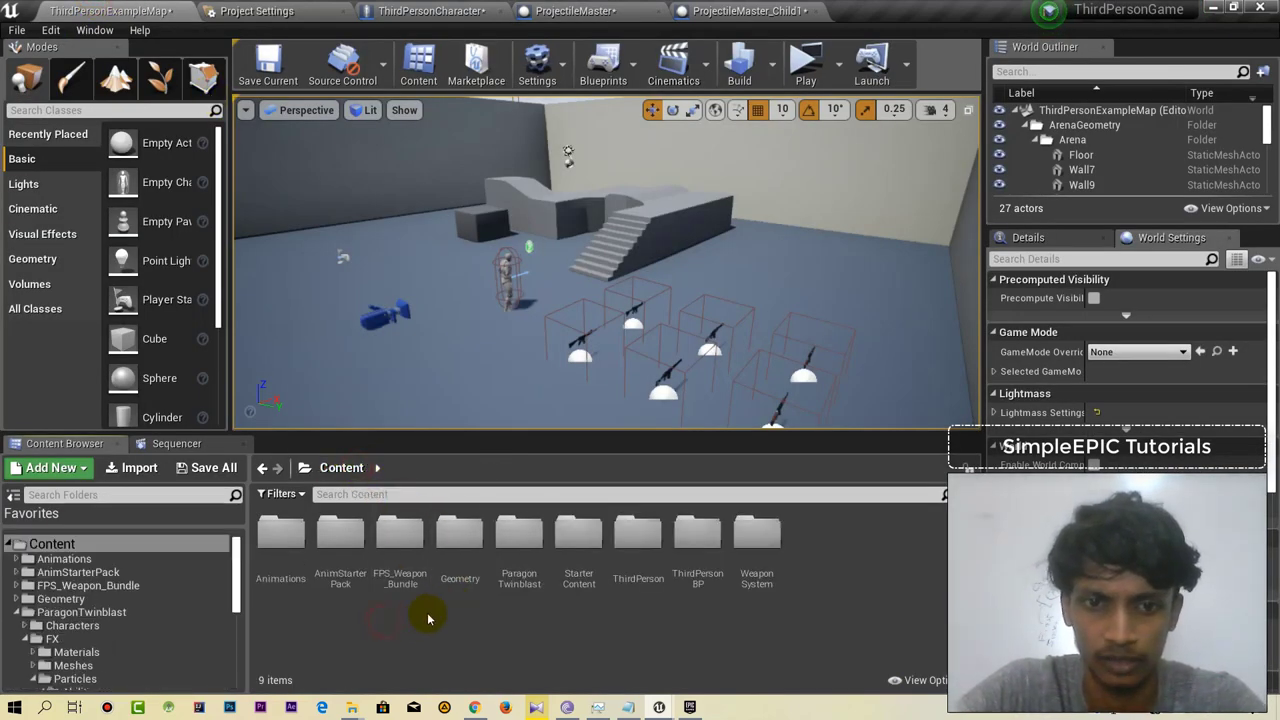
double_click(518, 577)
left_click(356, 555)
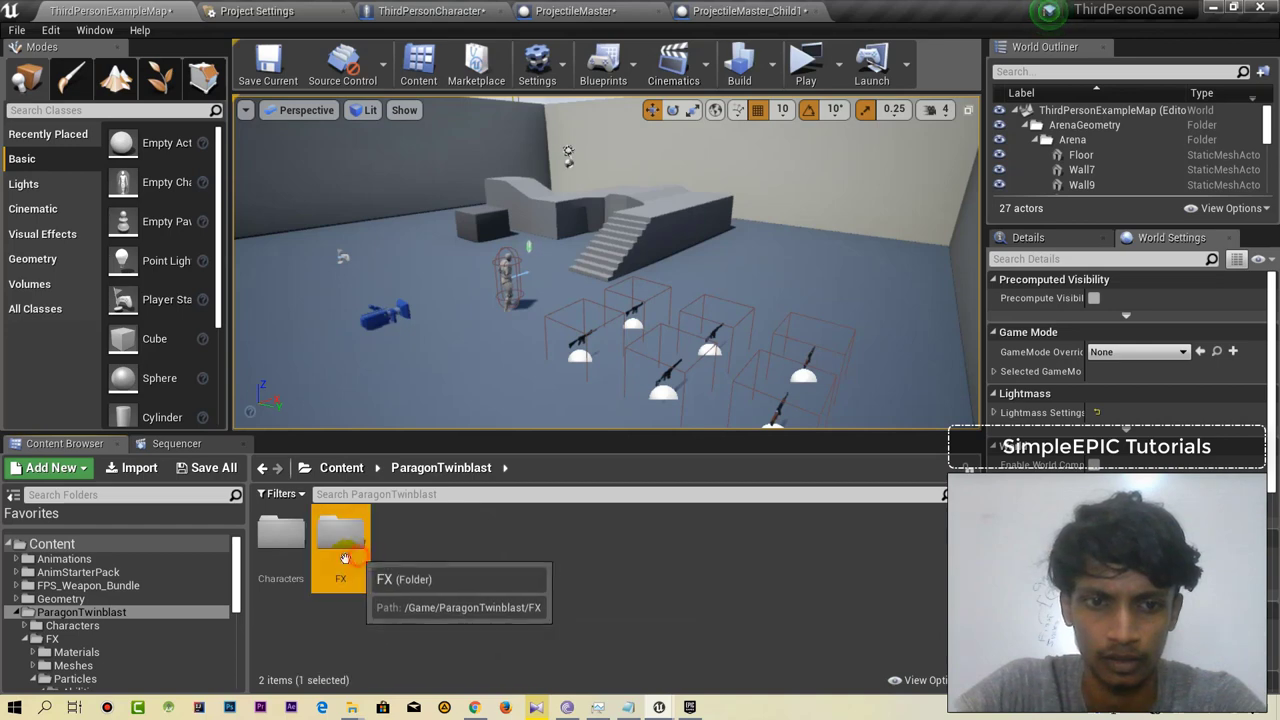
double_click(338, 547)
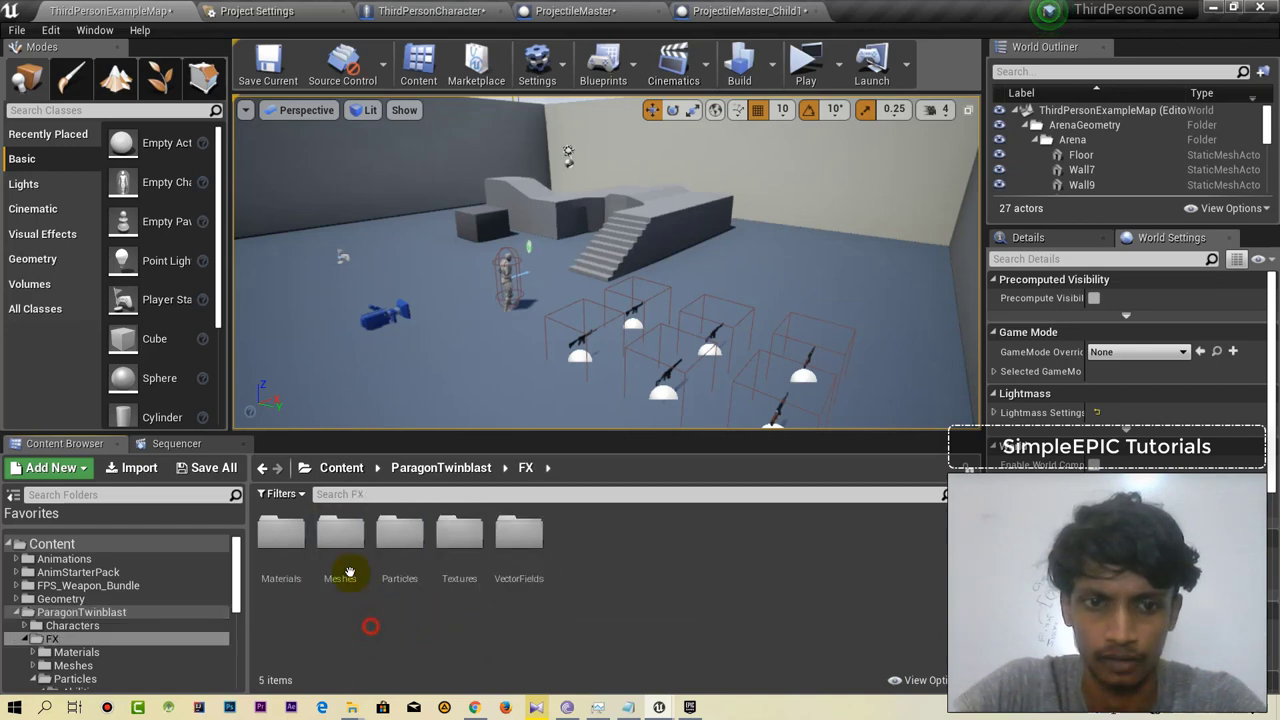
double_click(401, 540)
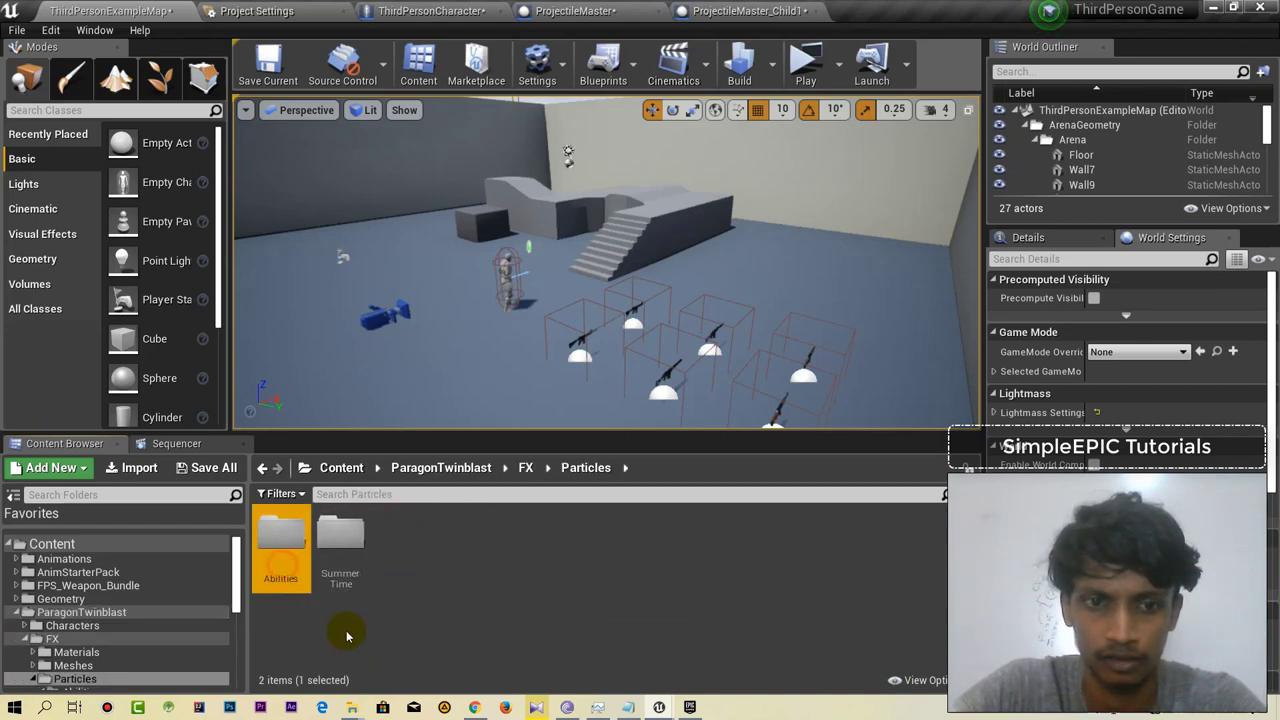
double_click(291, 566)
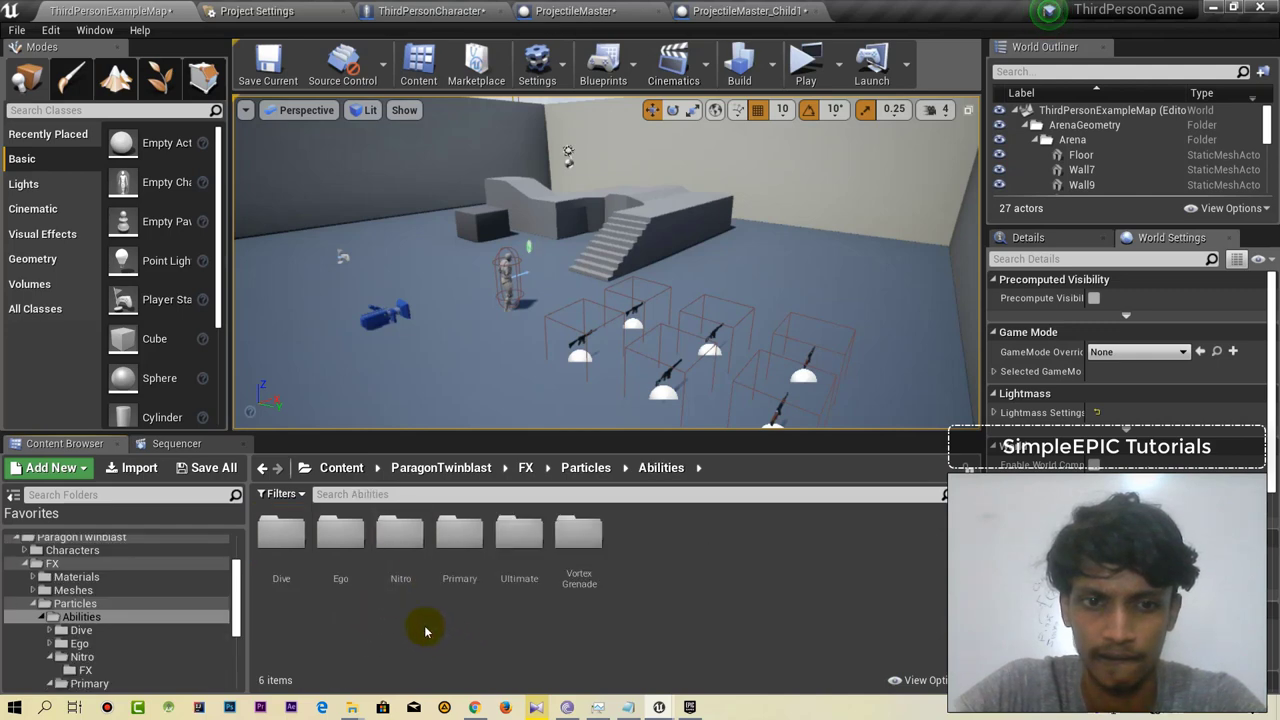
double_click(460, 556)
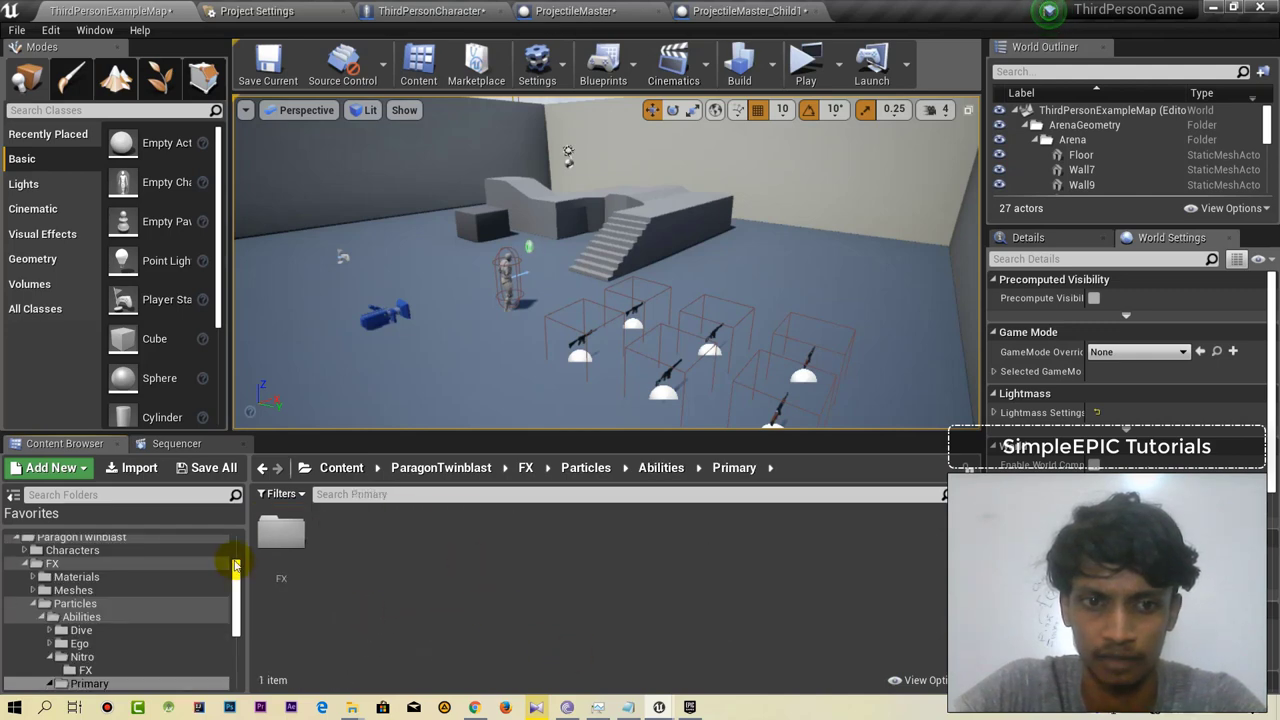
double_click(292, 575)
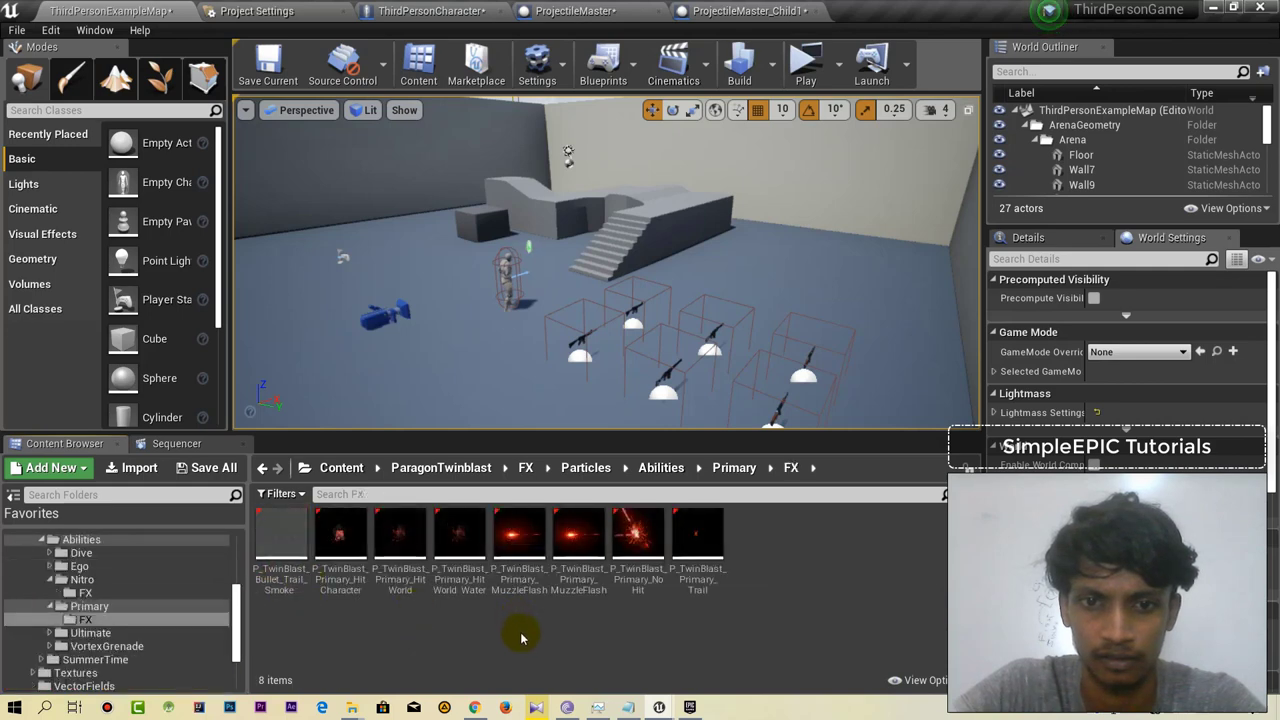
left_click(709, 575)
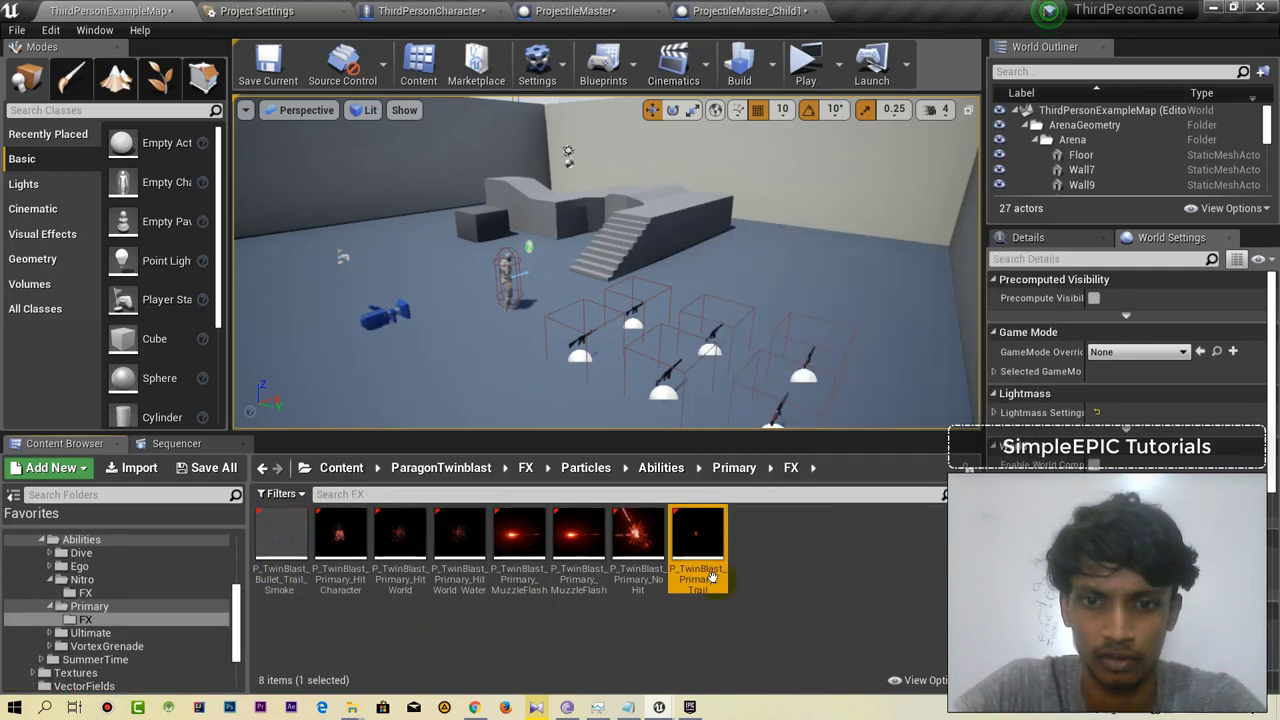
mouse_move(695, 582)
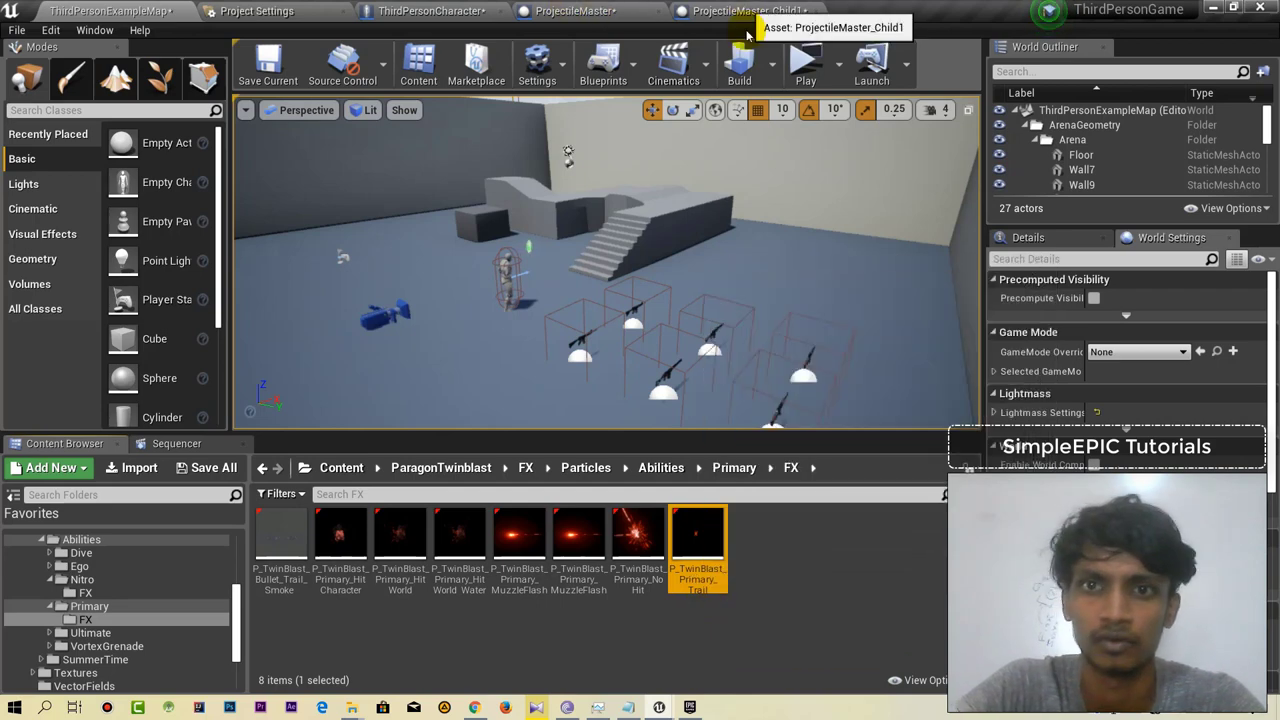
Set ProjectileMaster's particle template to P_TwinBlast_Primary_Trail and play-test the long red trail.
left_click(600, 12)
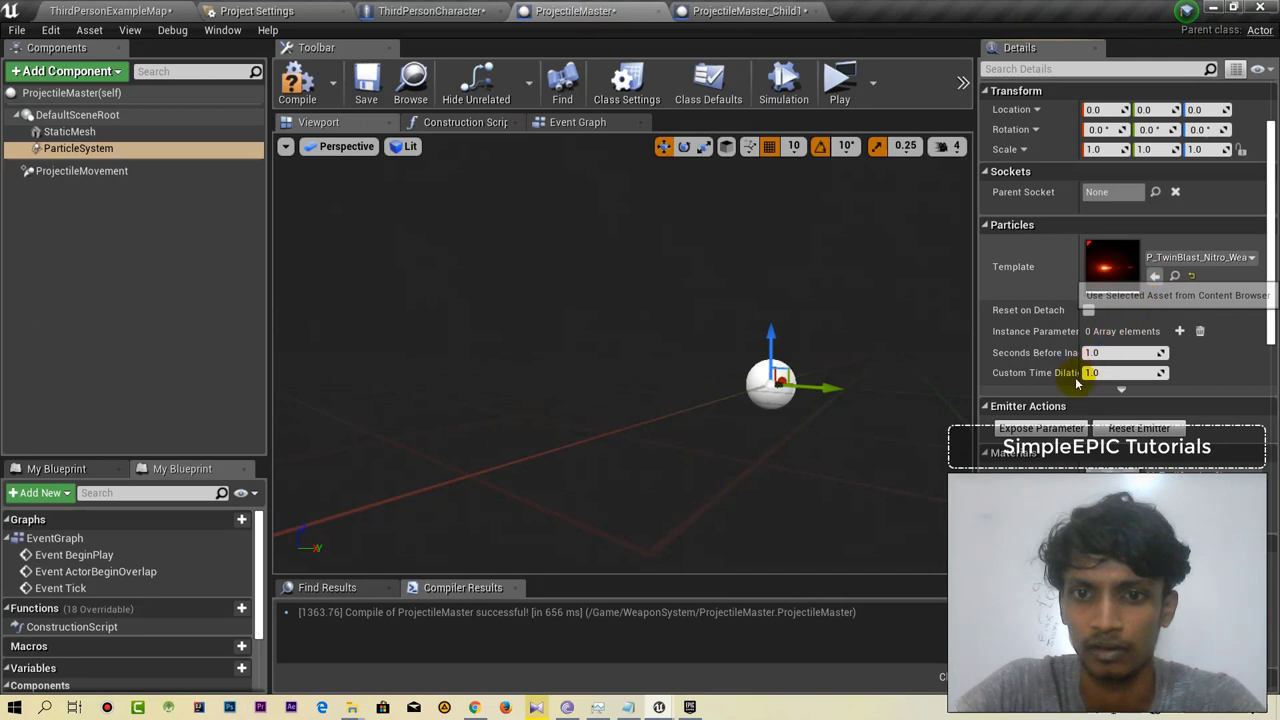
mouse_move(600, 350)
right_mouse_down()
mouse_move(660, 330)
mouse_move(540, 350)
right_mouse_up()
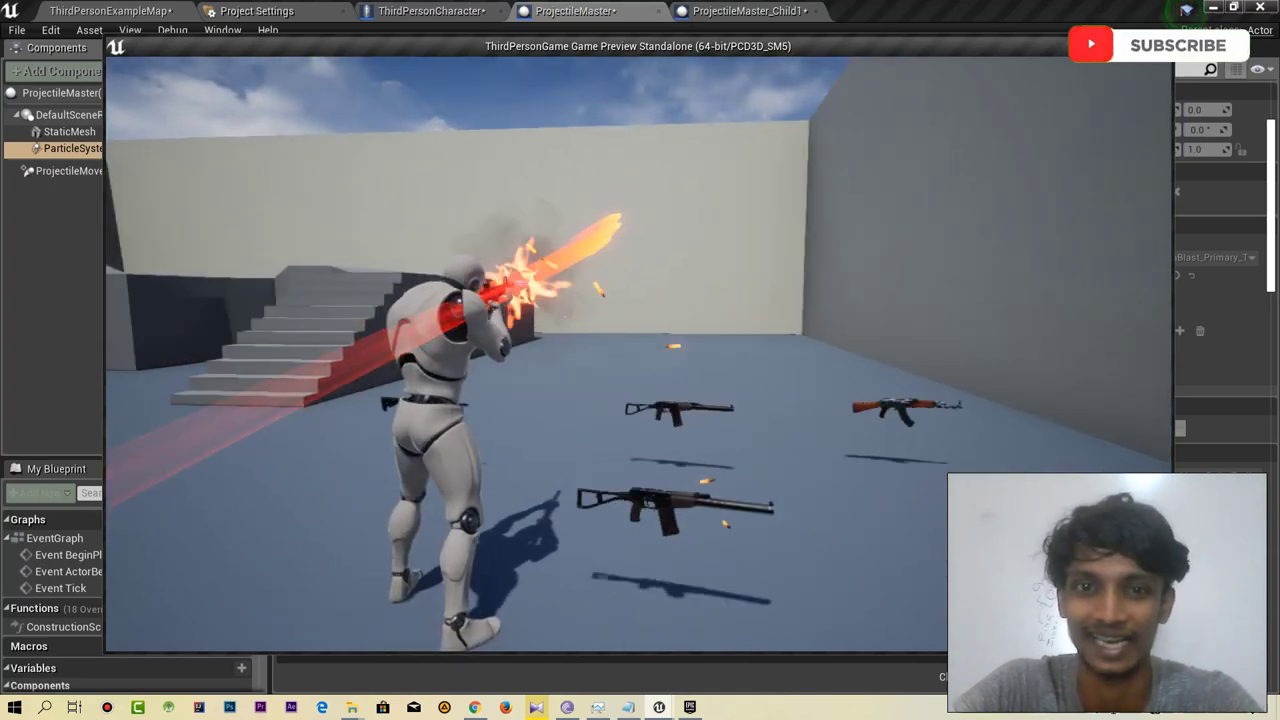
key("Escape")
Back in the level editor, browse to the Primary FX folder and select P_TwinBlast_Bullet_Trail_Smoke.
left_click(72, 8)
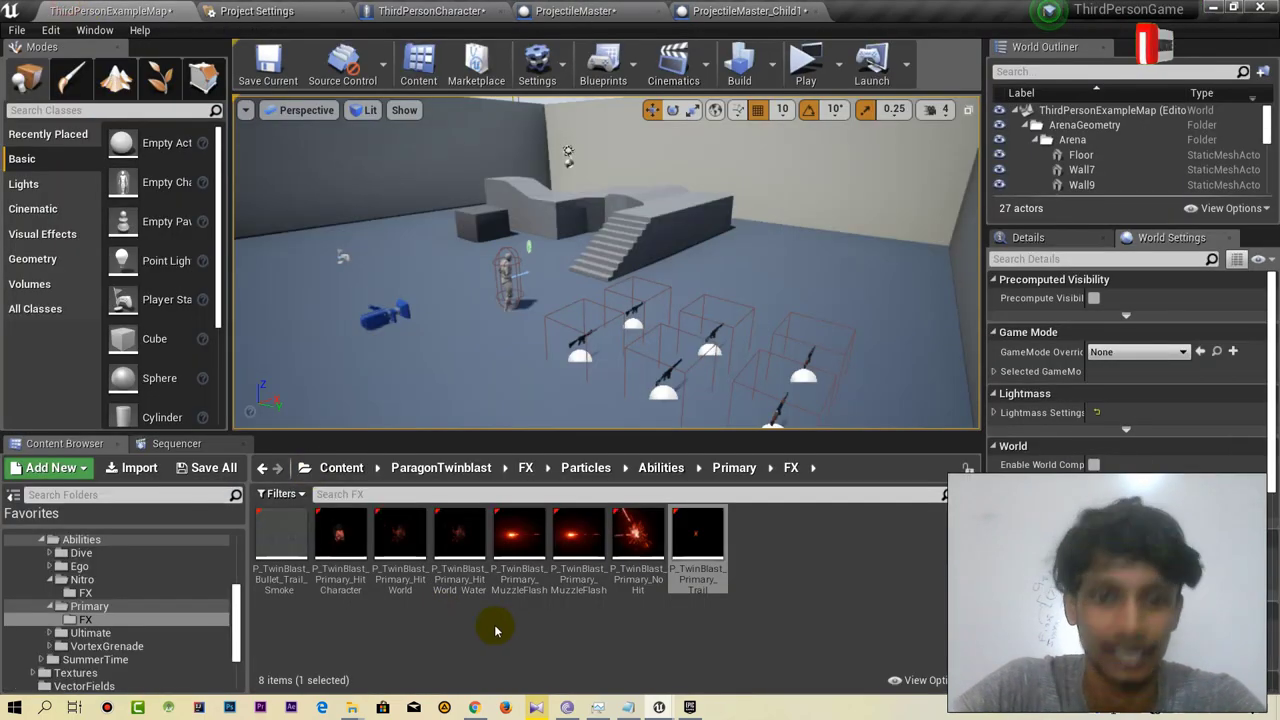
left_click(734, 467)
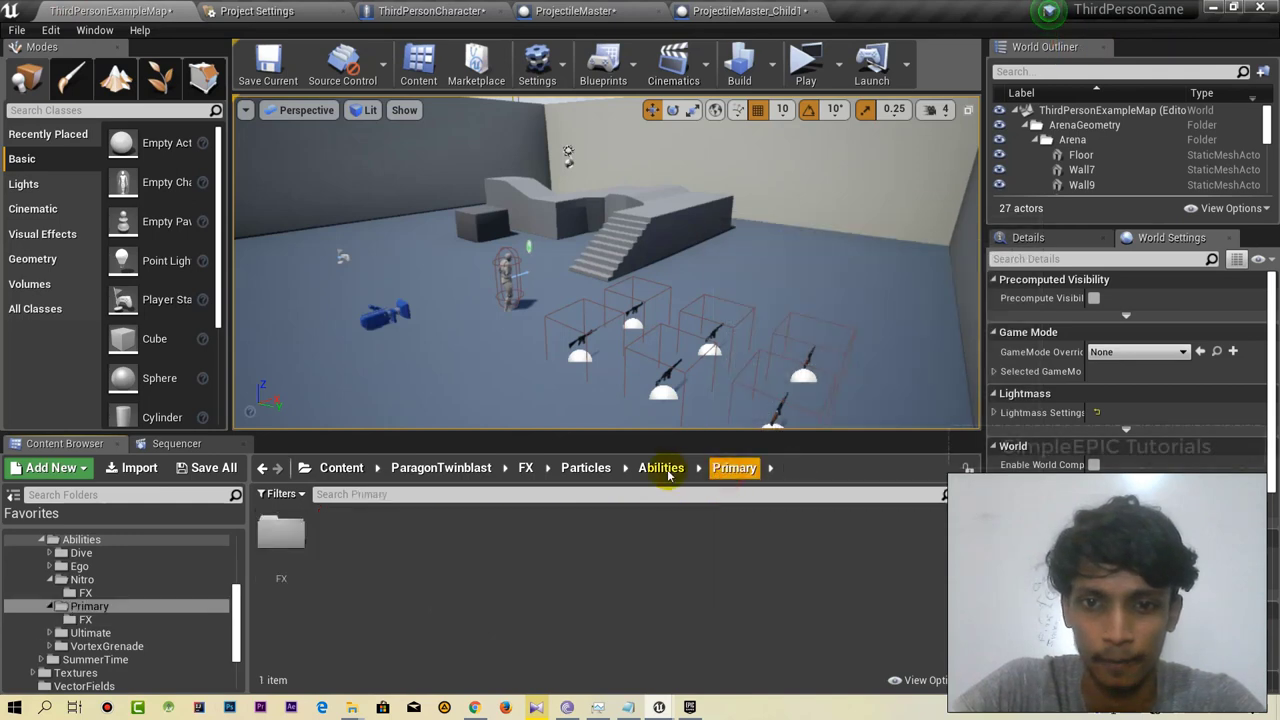
left_click(661, 467)
left_click(587, 467)
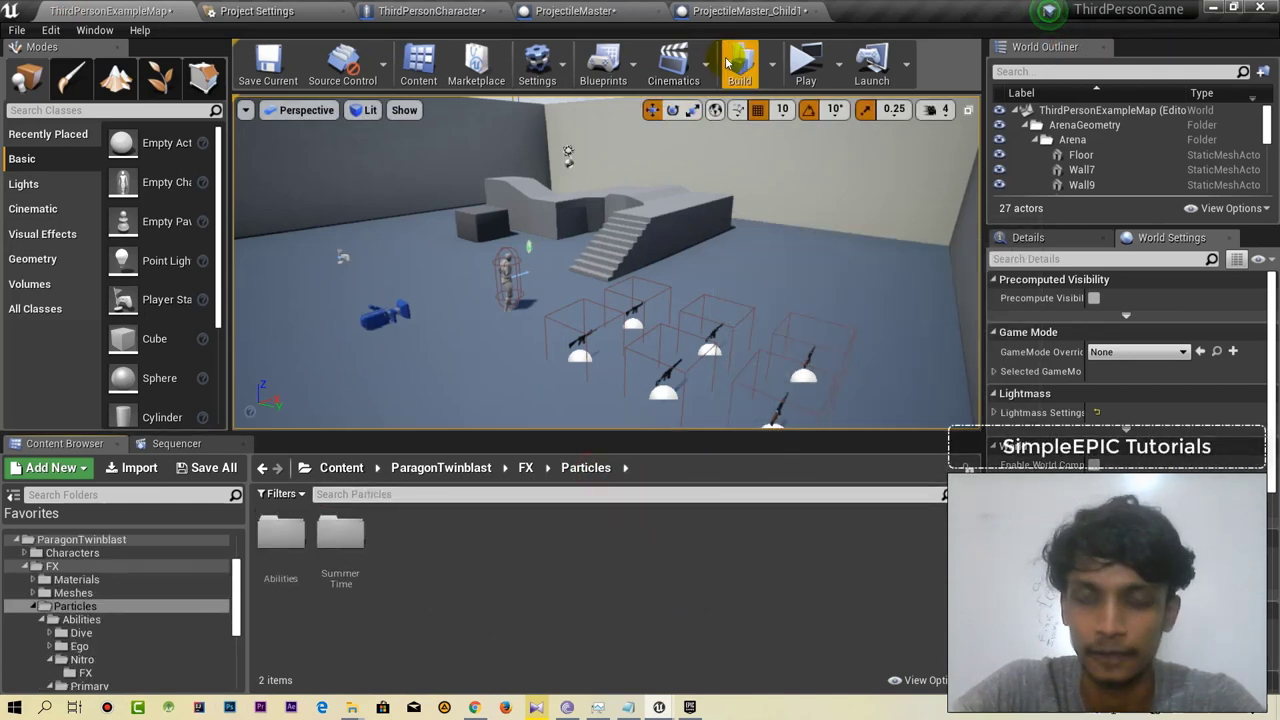
mouse_move(700, 10)
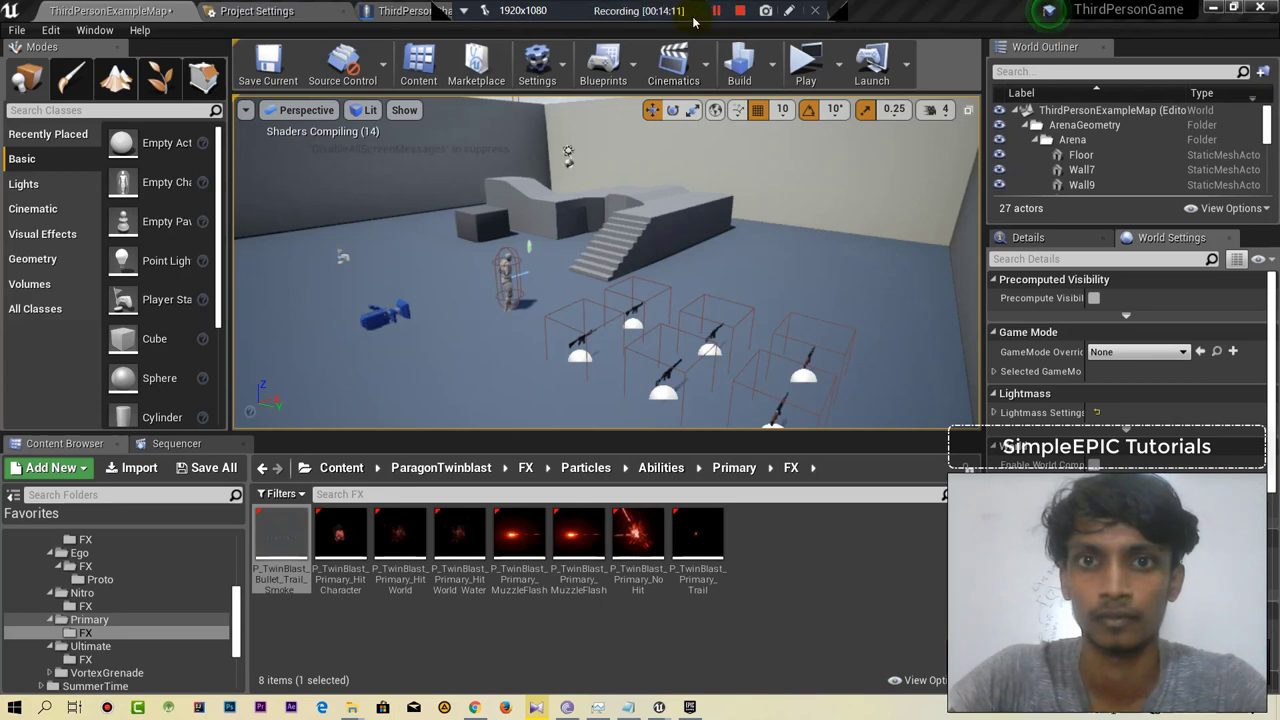
left_click(675, 628)
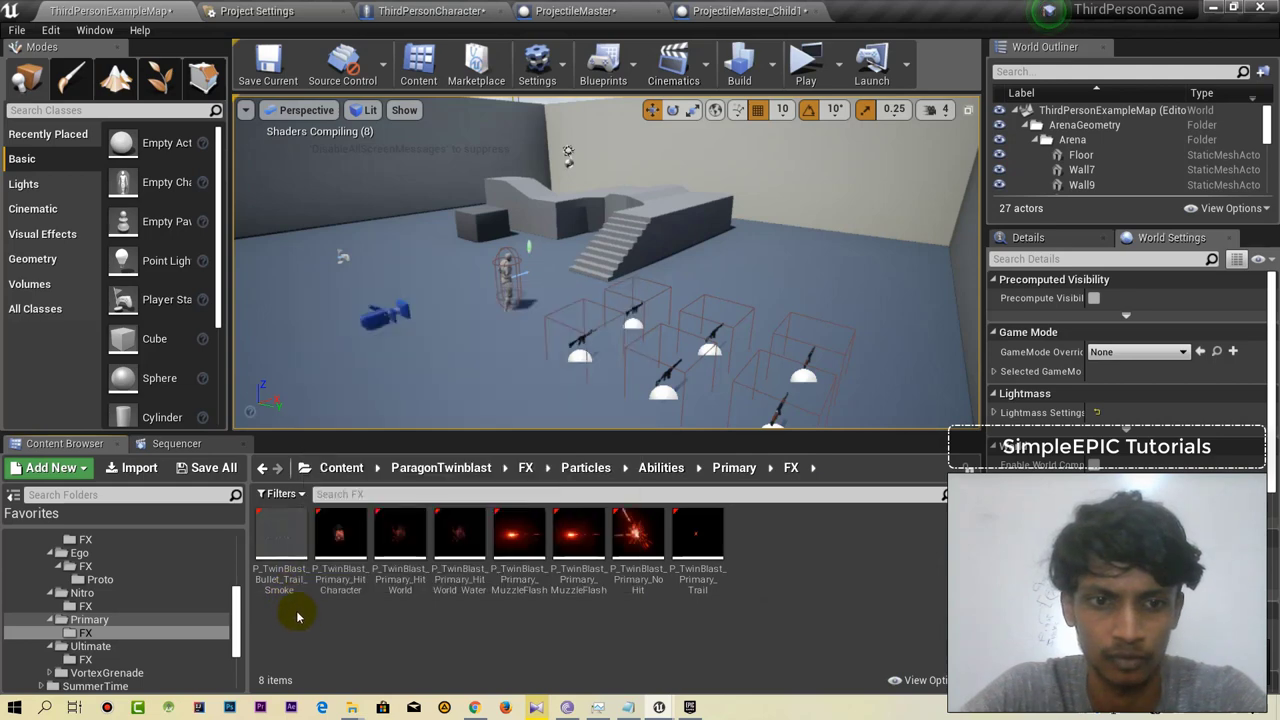
left_click(284, 581)
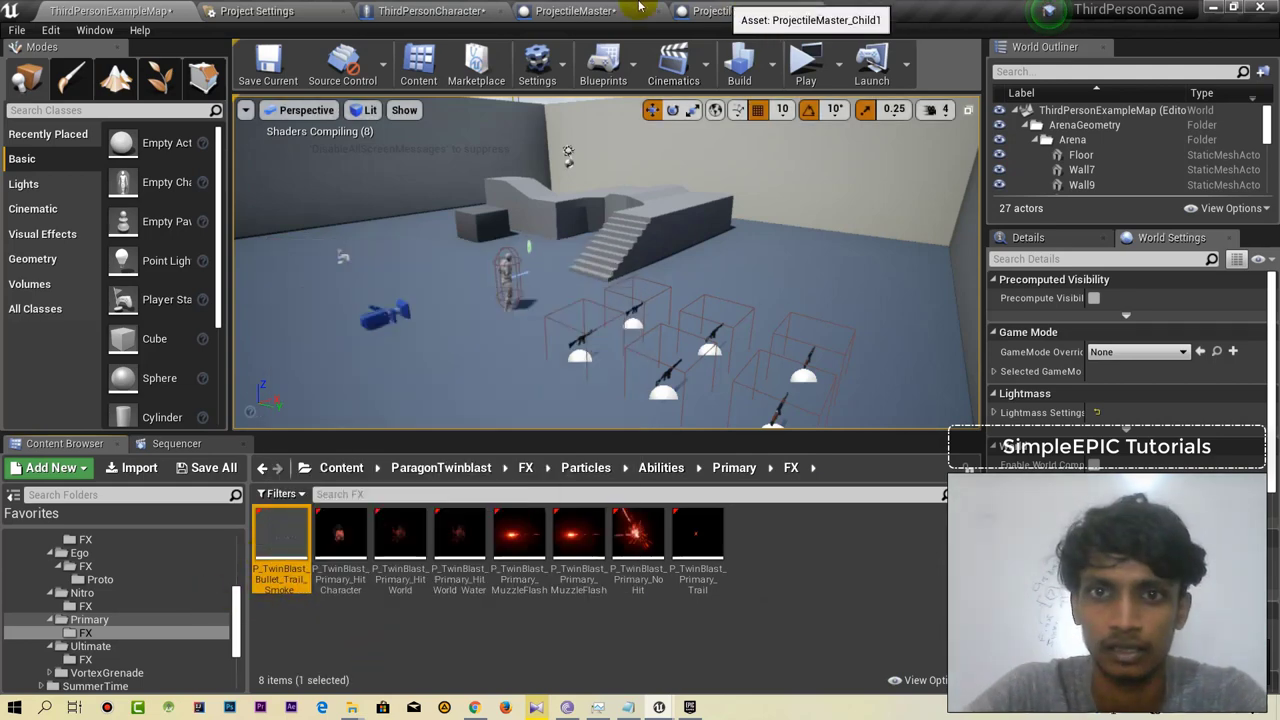
left_click(595, 7)
Make P_TwinBlast_Bullet_Trail_Smoke the particle template, then start a standalone play test and pick up a rifle.
left_click(1155, 275)
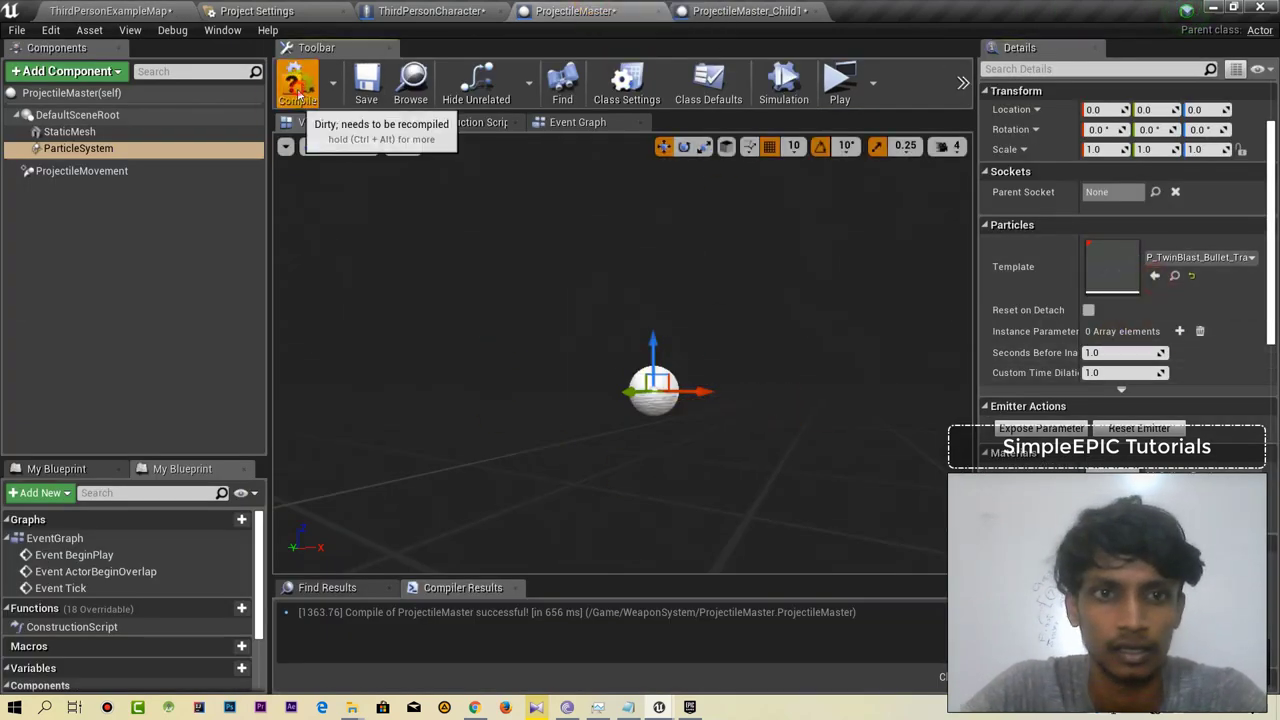
left_click(837, 86)
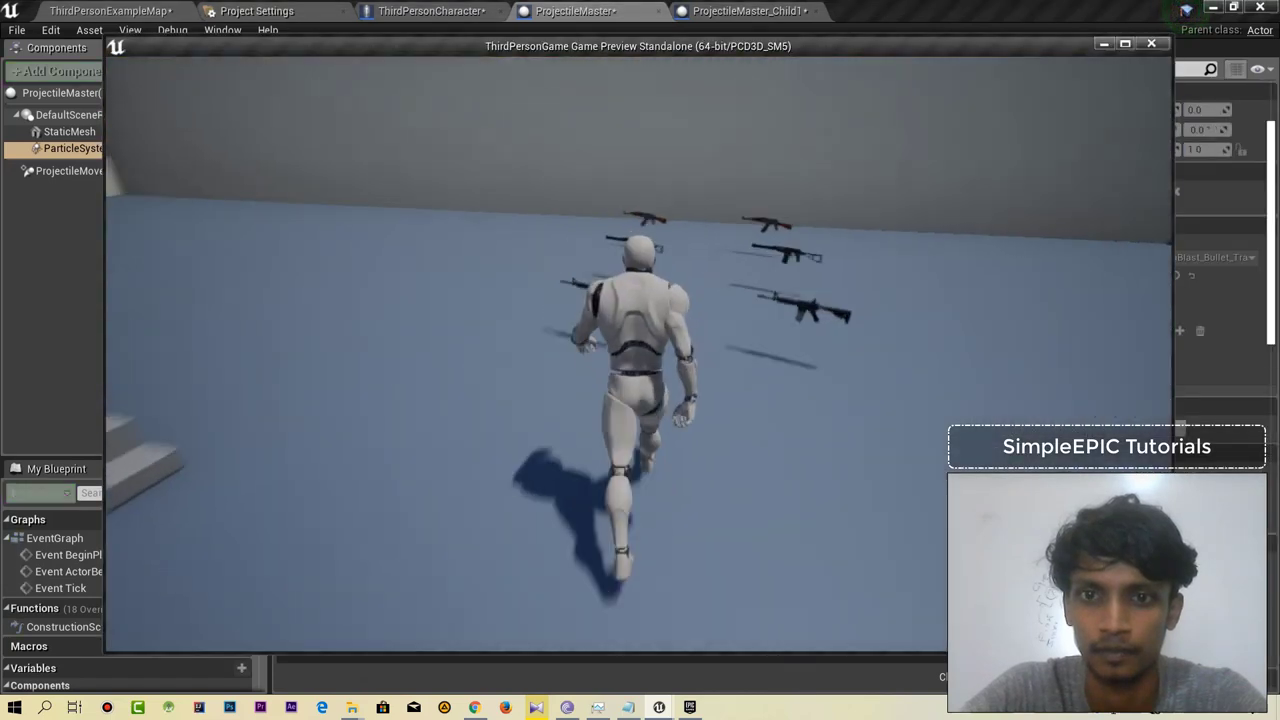
key("w")
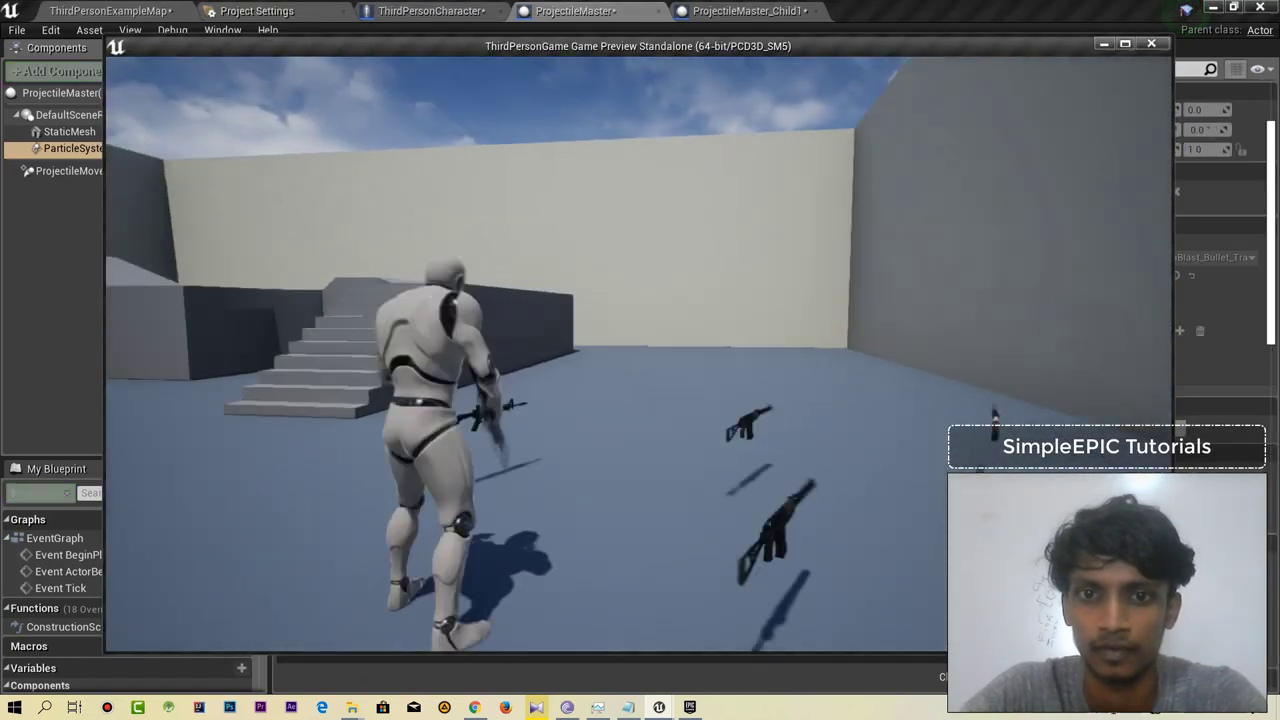
left_click(638, 354)
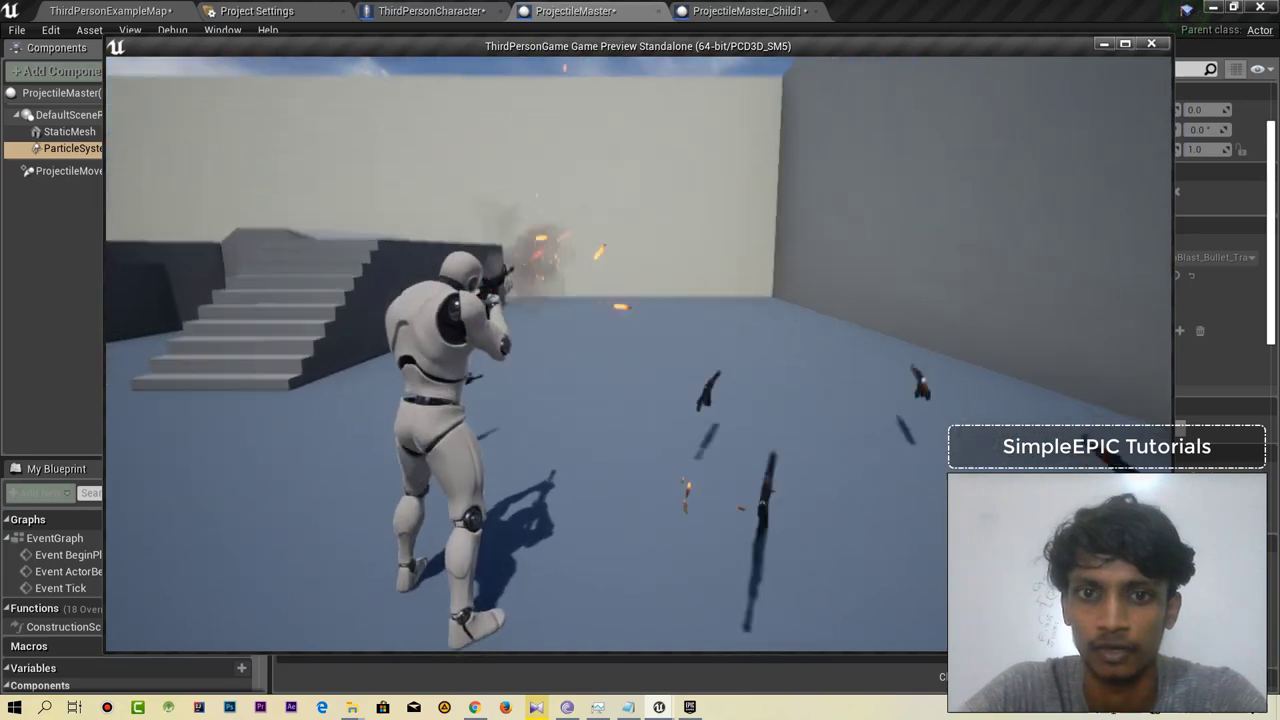
Fire the rifle repeatedly at the blue wall to check muzzle flashes and smoky tracers.
left_click(638, 354)
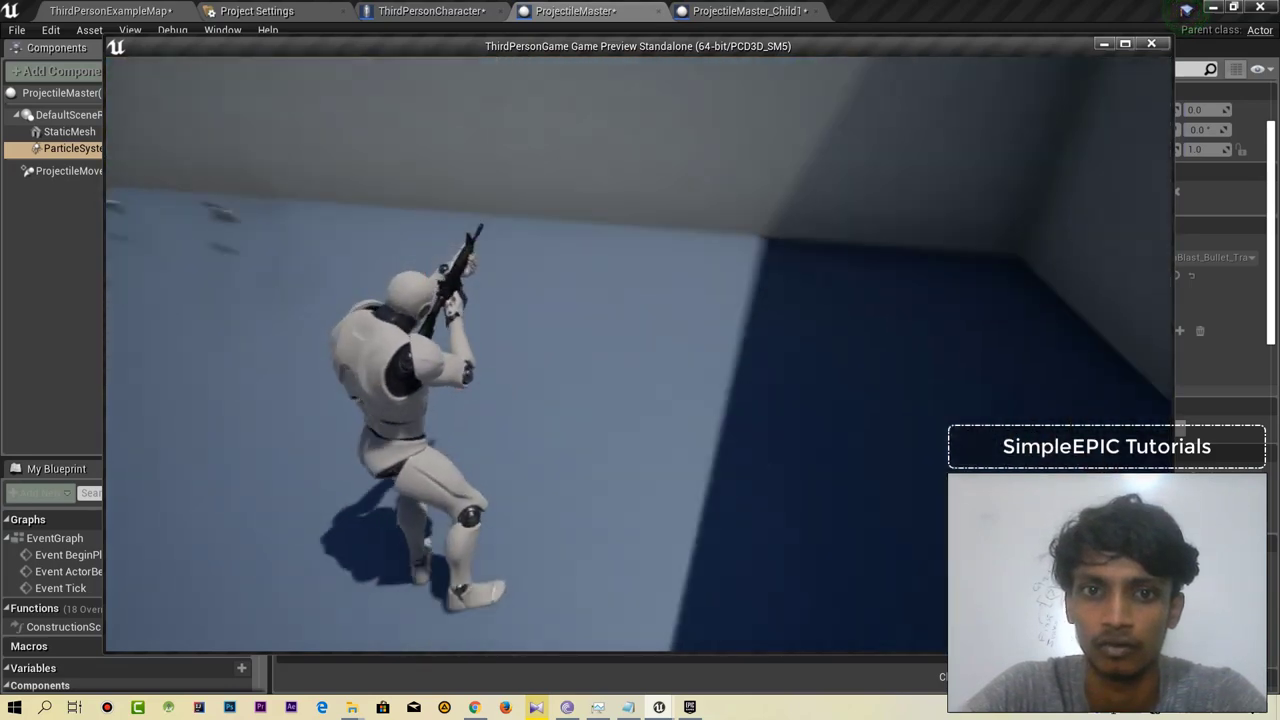
left_click(638, 354)
left_click(638, 354)
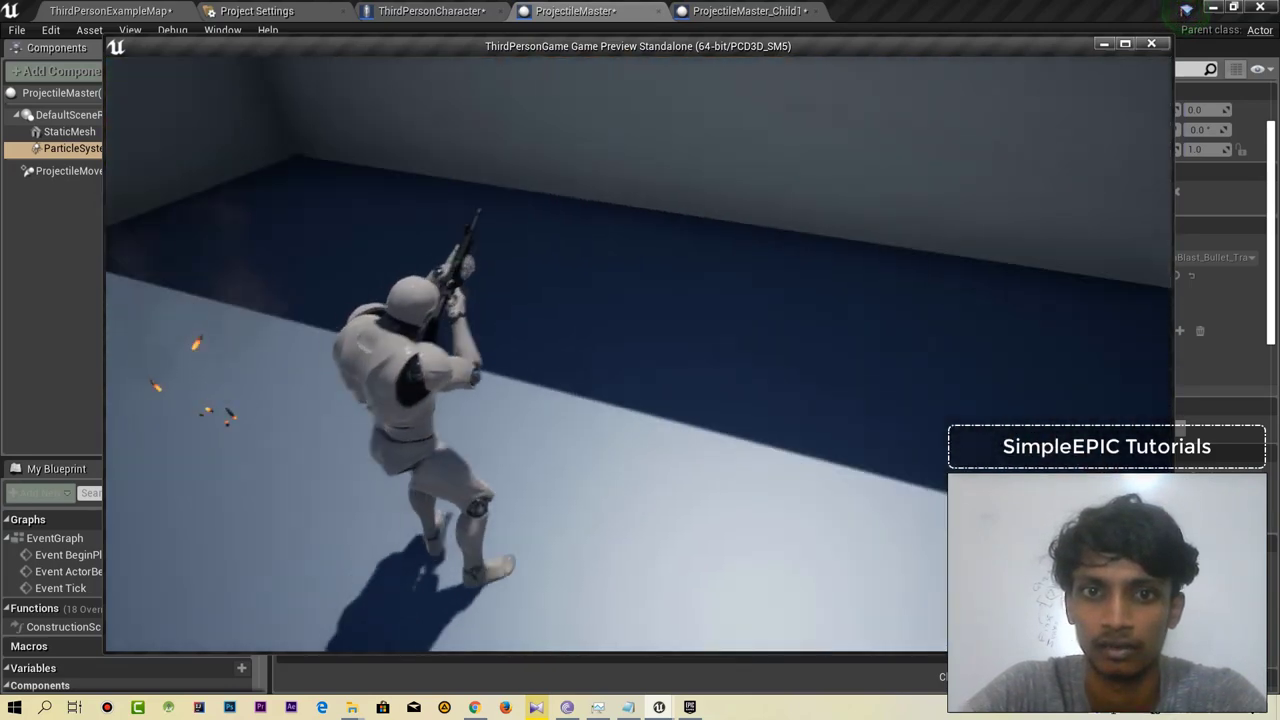
left_click(638, 354)
left_click(638, 354)
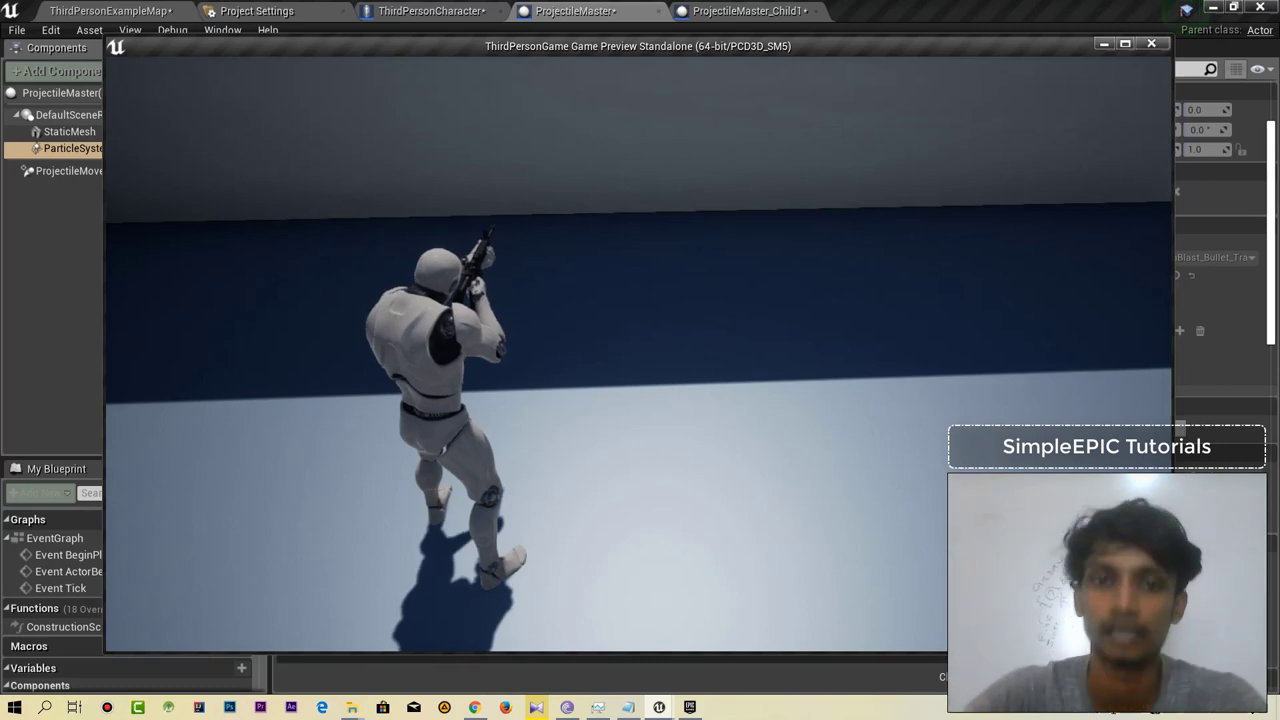
left_click(638, 354)
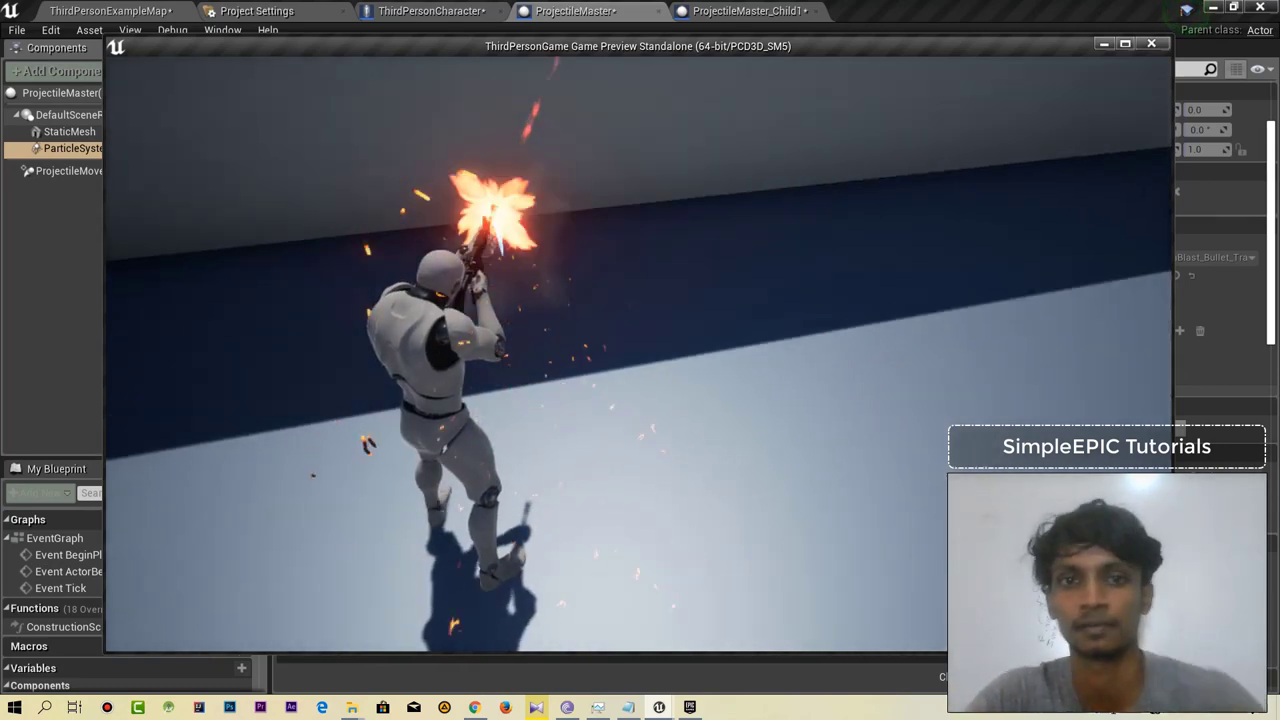
left_click(638, 354)
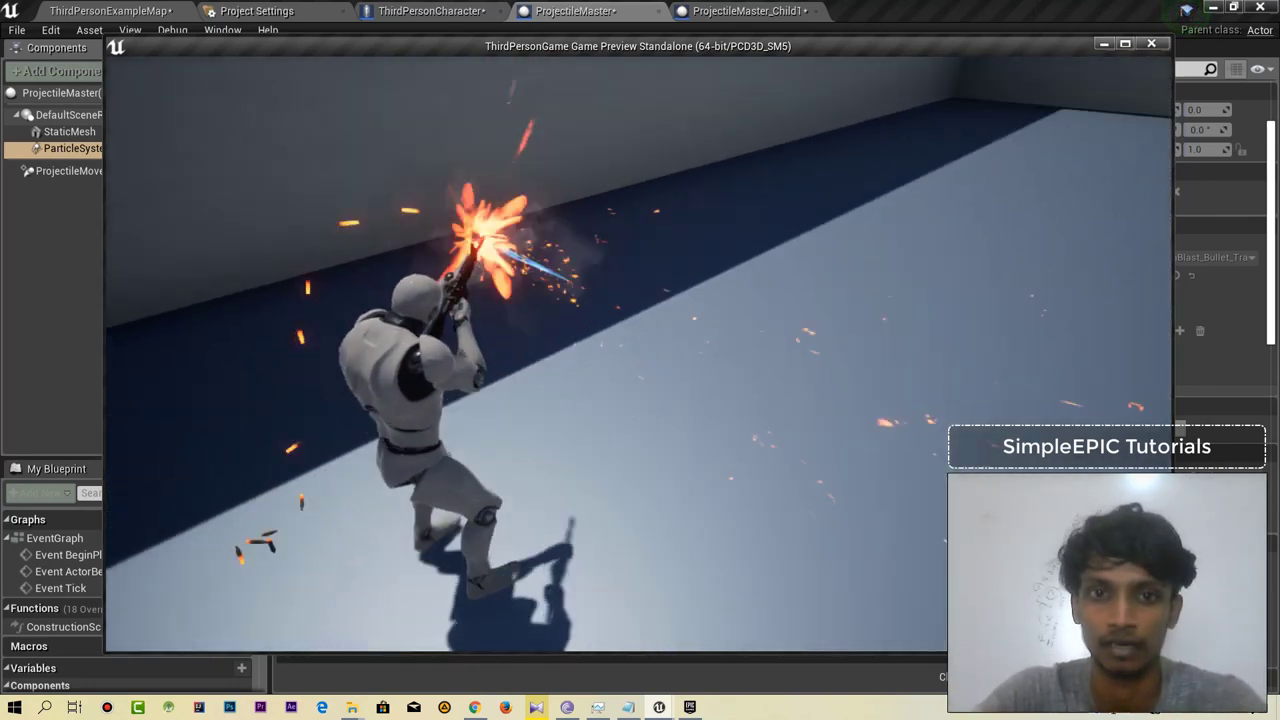
left_click(638, 354)
left_click(638, 354)
left_click(638, 354)
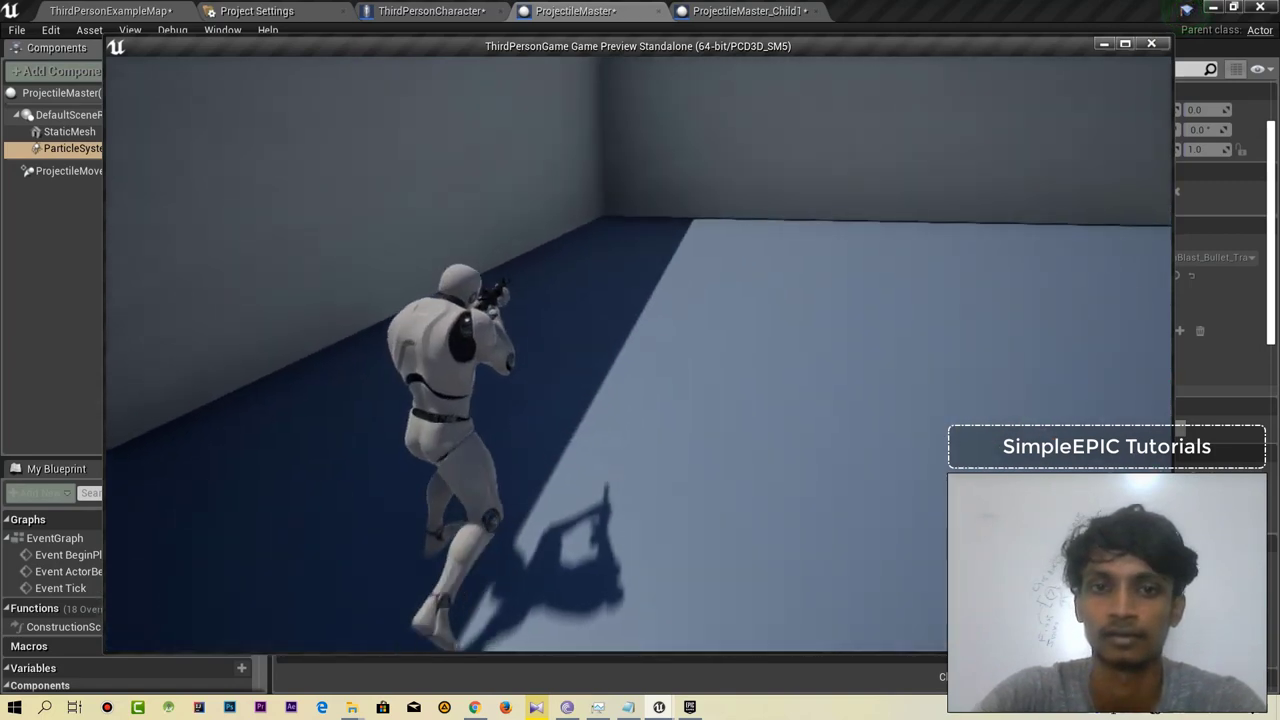
left_click(638, 354)
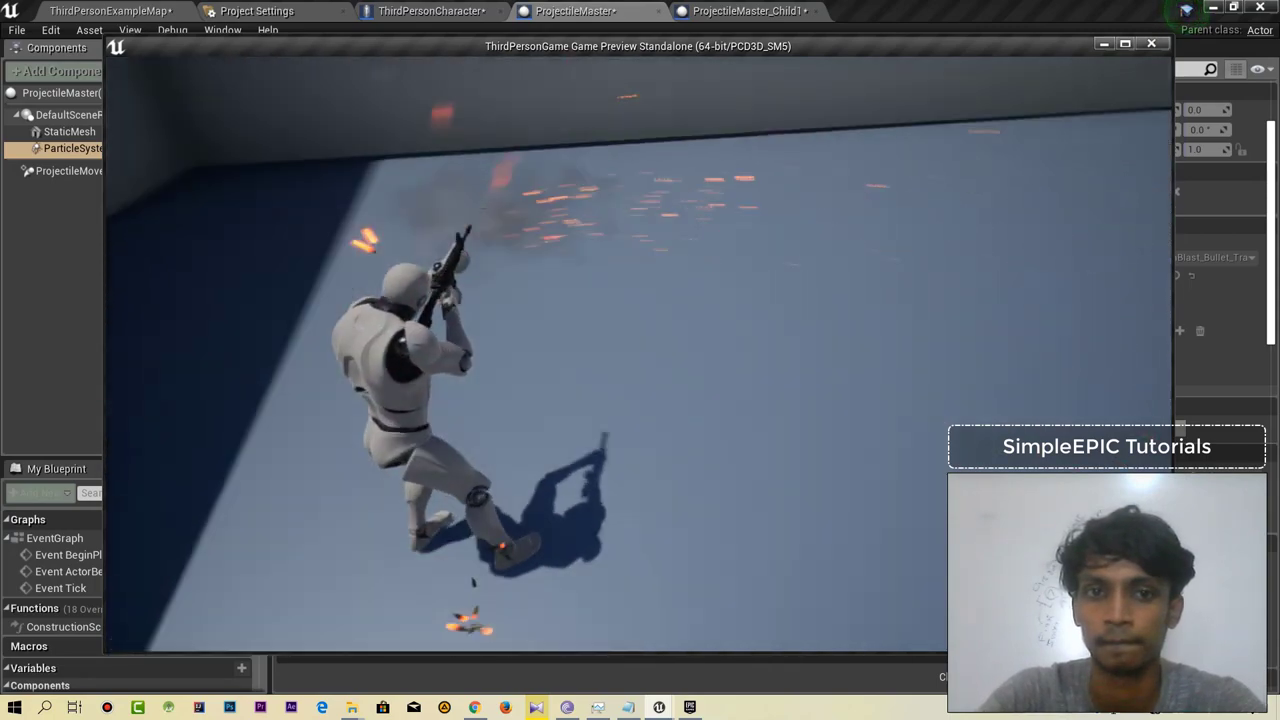
left_click(638, 354)
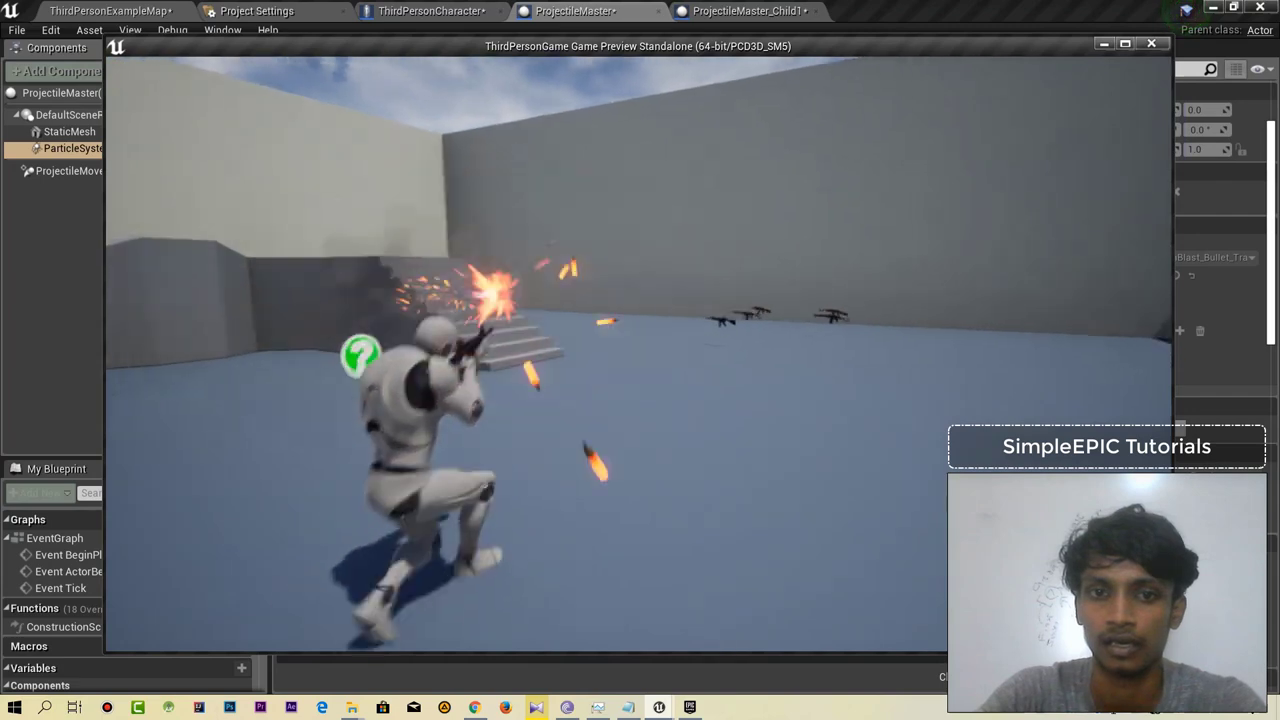
Crouch, stand and move to the grey box while firing, then end the play test.
key("c")
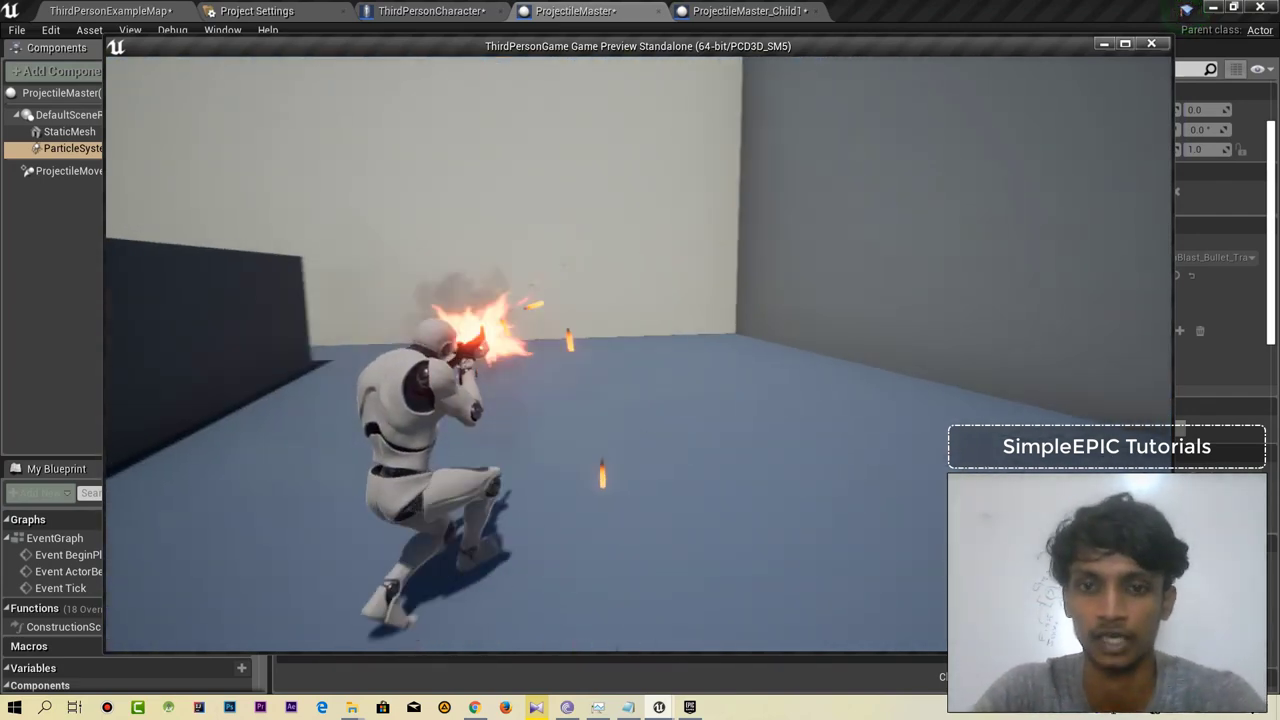
key("c")
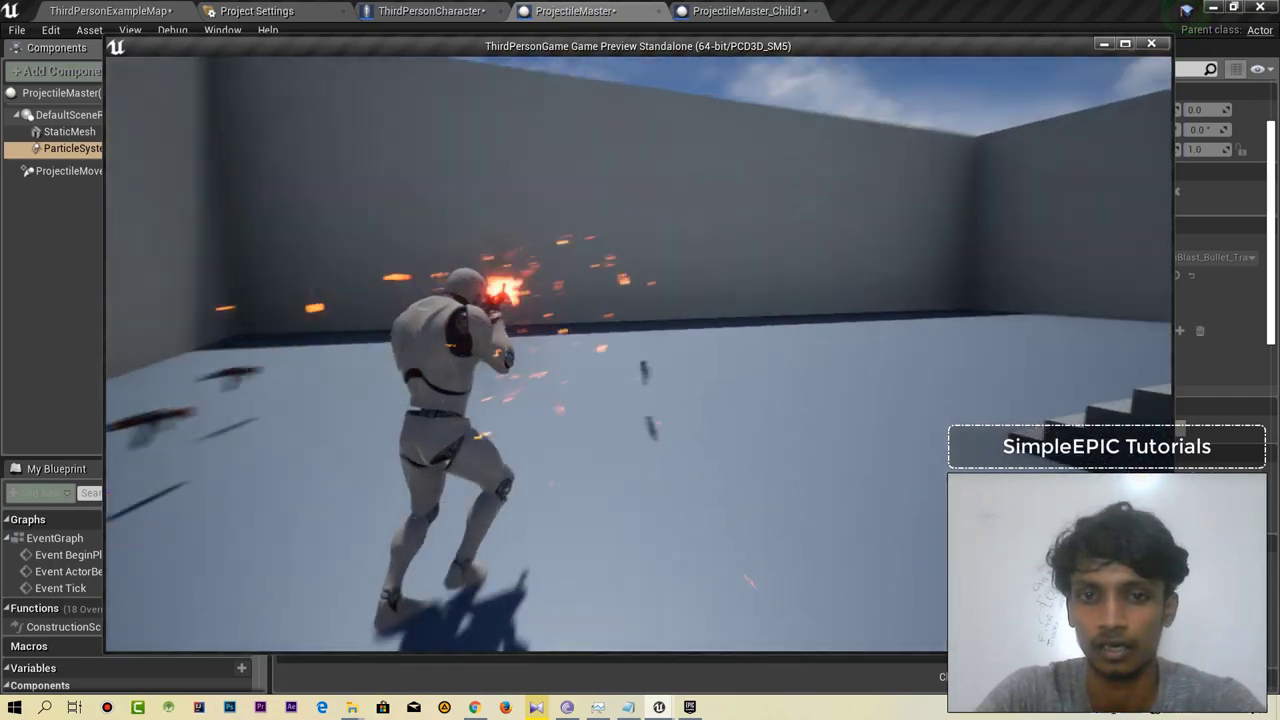
key("c")
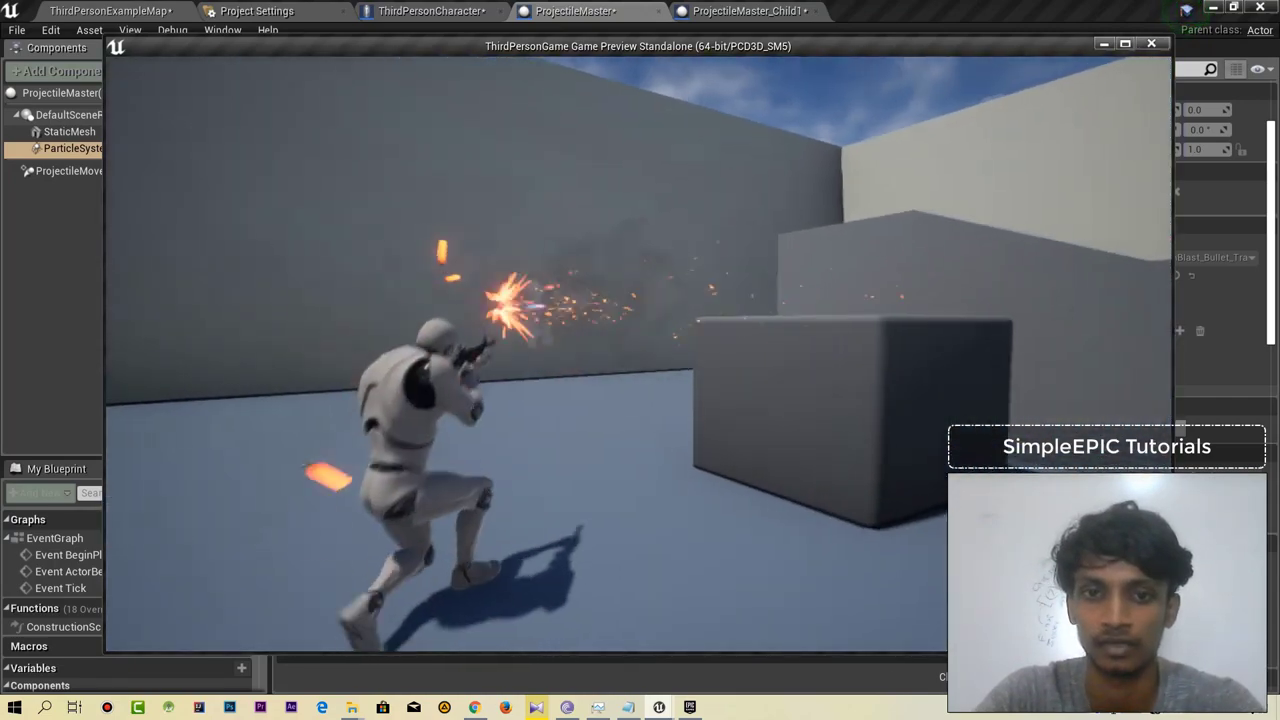
key("w")
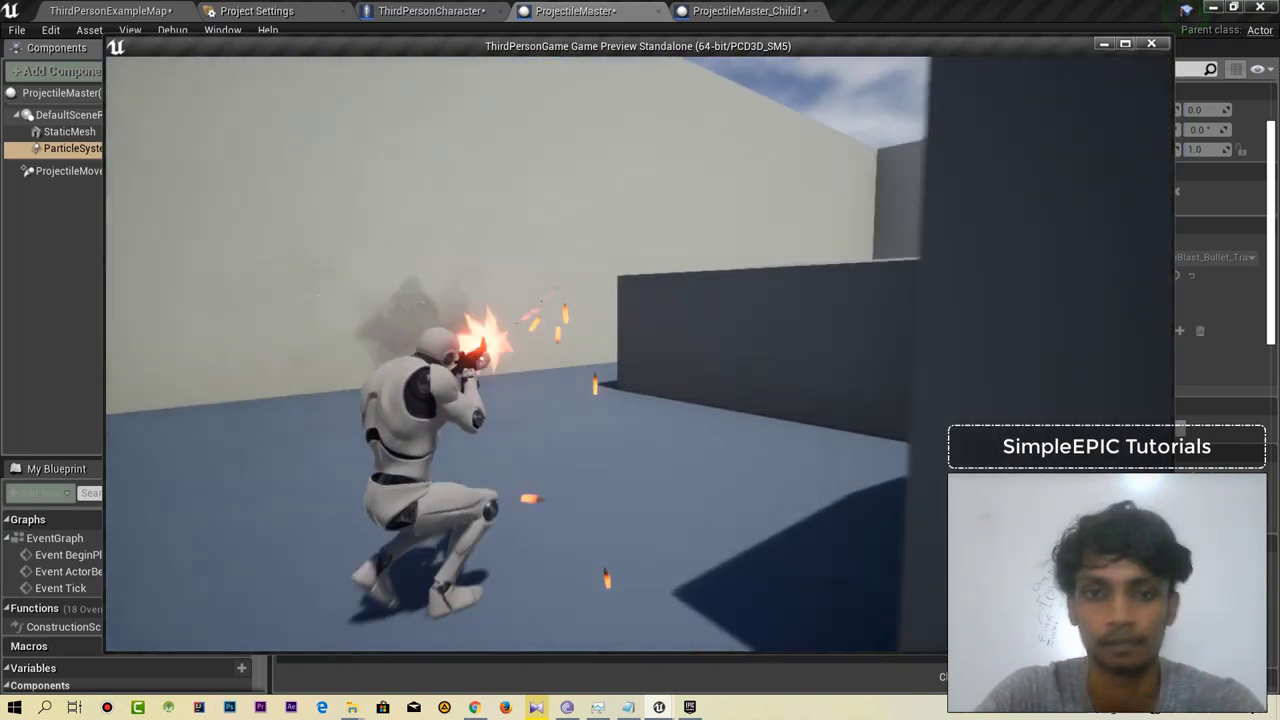
key("c")
key("Escape")
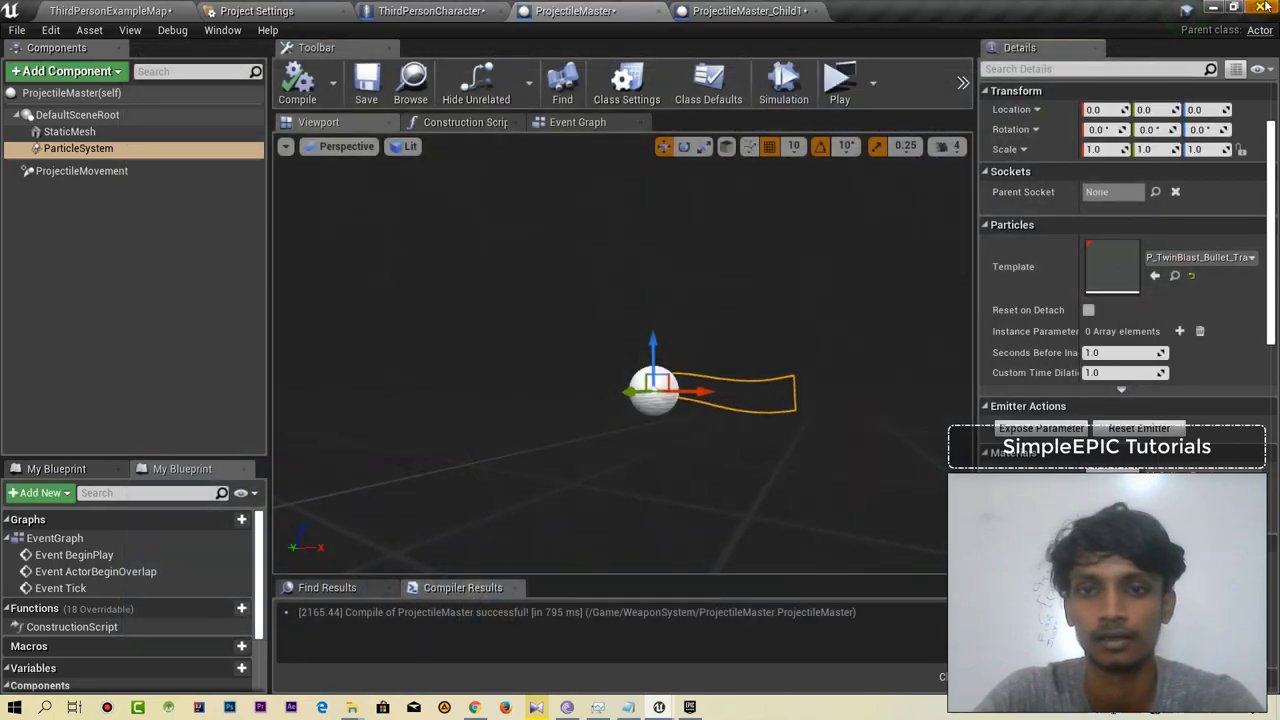